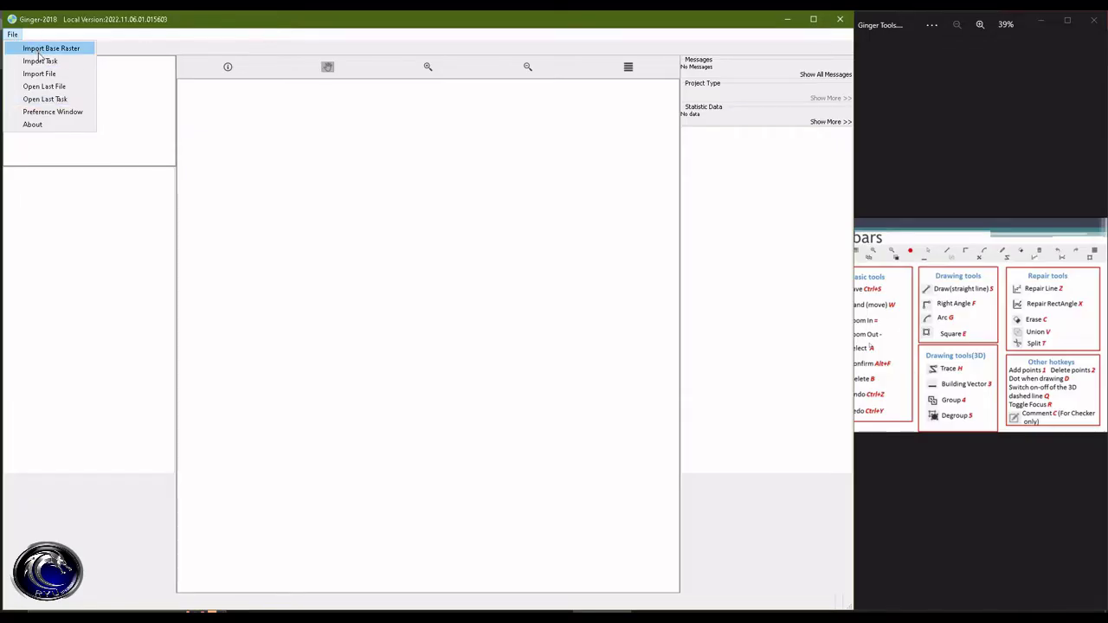
# Step: Import the OFFLINE (Actual Maps) folder from Local Disk (D:) as a task
pyautogui.click(39, 62)
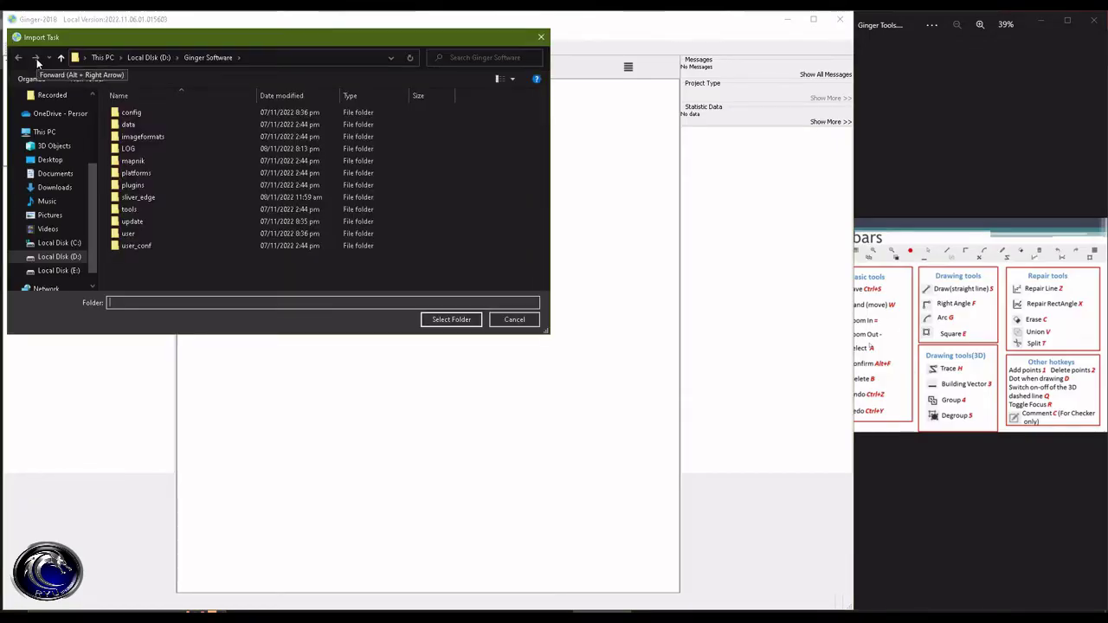
pyautogui.click(138, 58)
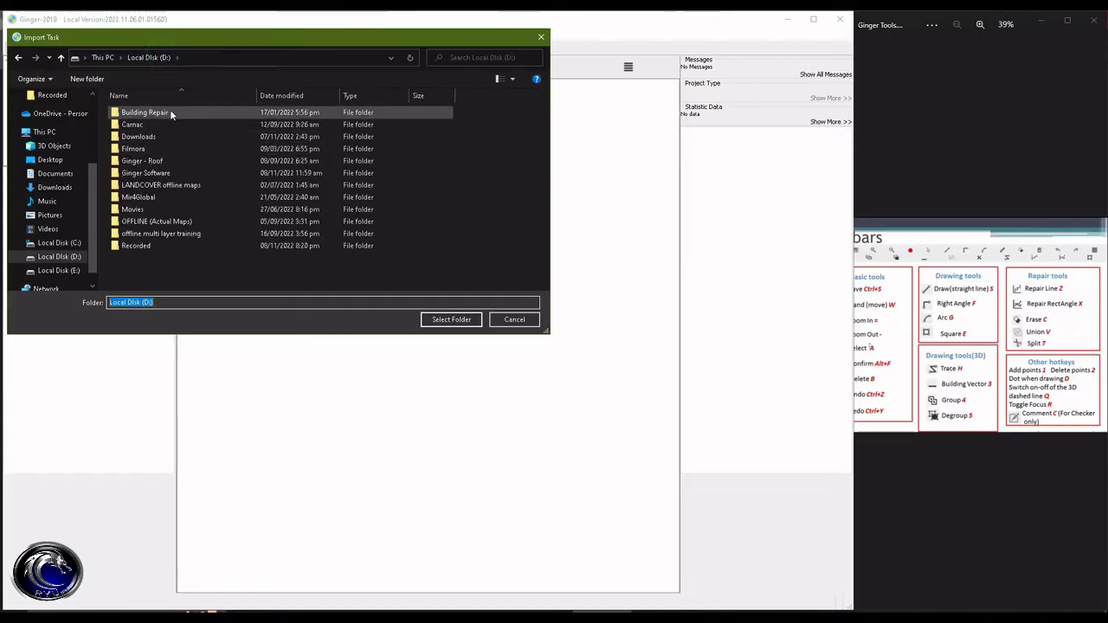
pyautogui.click(158, 221)
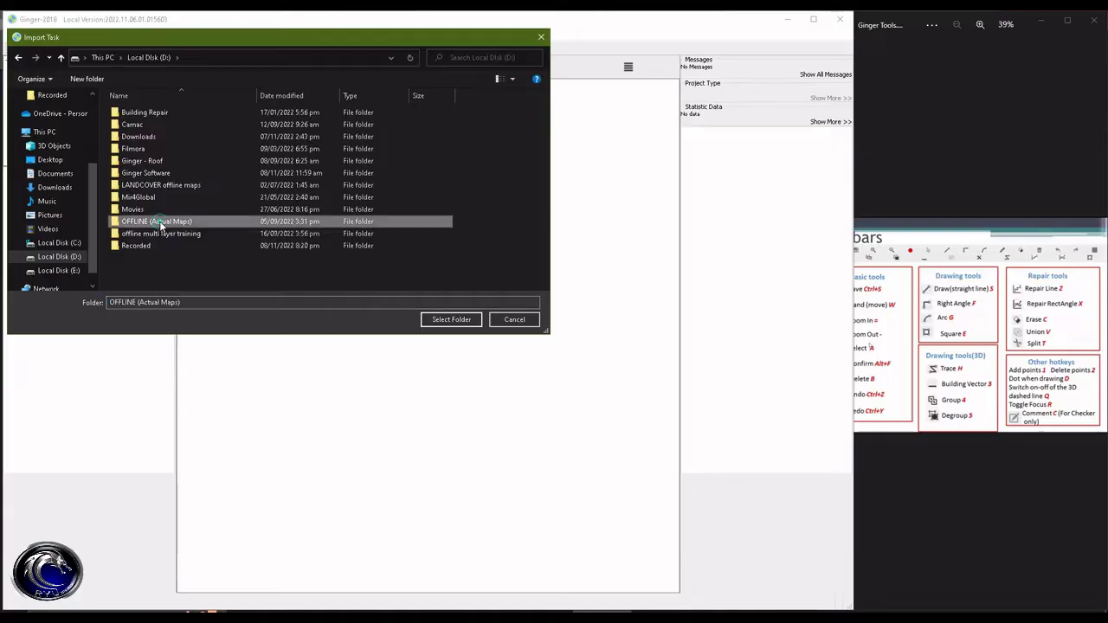
pyautogui.click(450, 320)
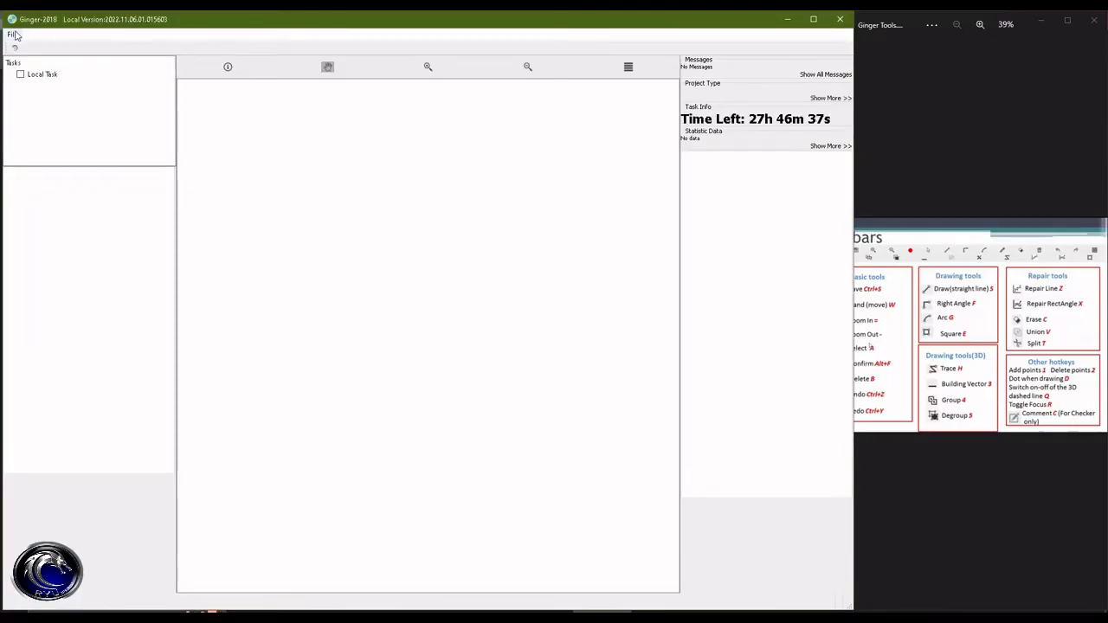
# Step: Import the task folder building_draw.98107.1.2 from OFFLINE (Actual Maps)
pyautogui.click(12, 35)
pyautogui.click(38, 62)
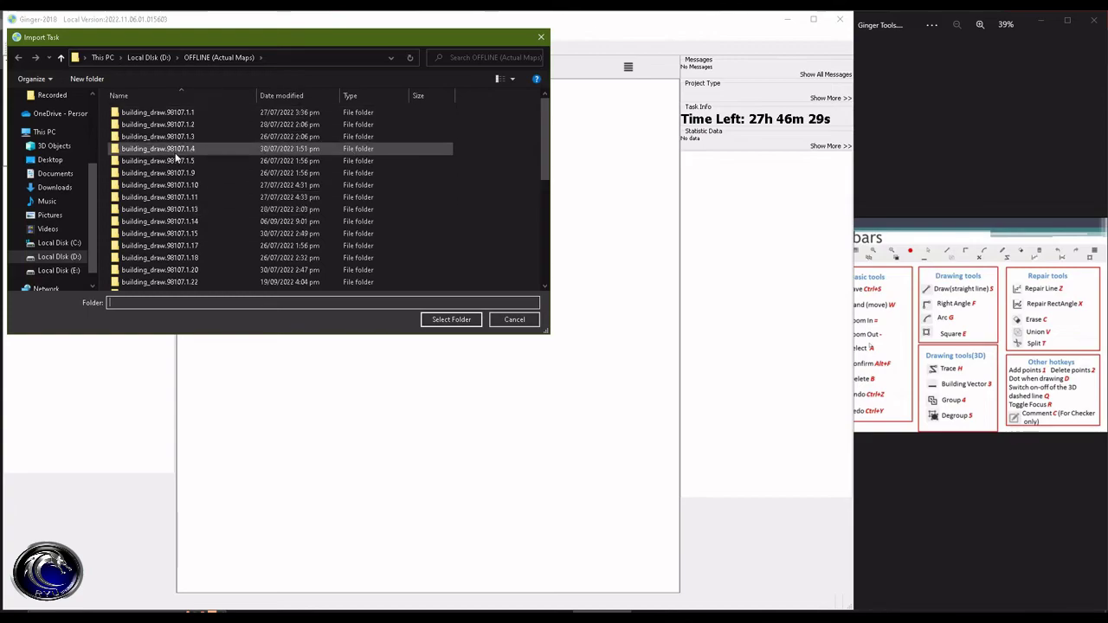
pyautogui.scroll(-2, 178, 199)
pyautogui.scroll(-5, 177, 199)
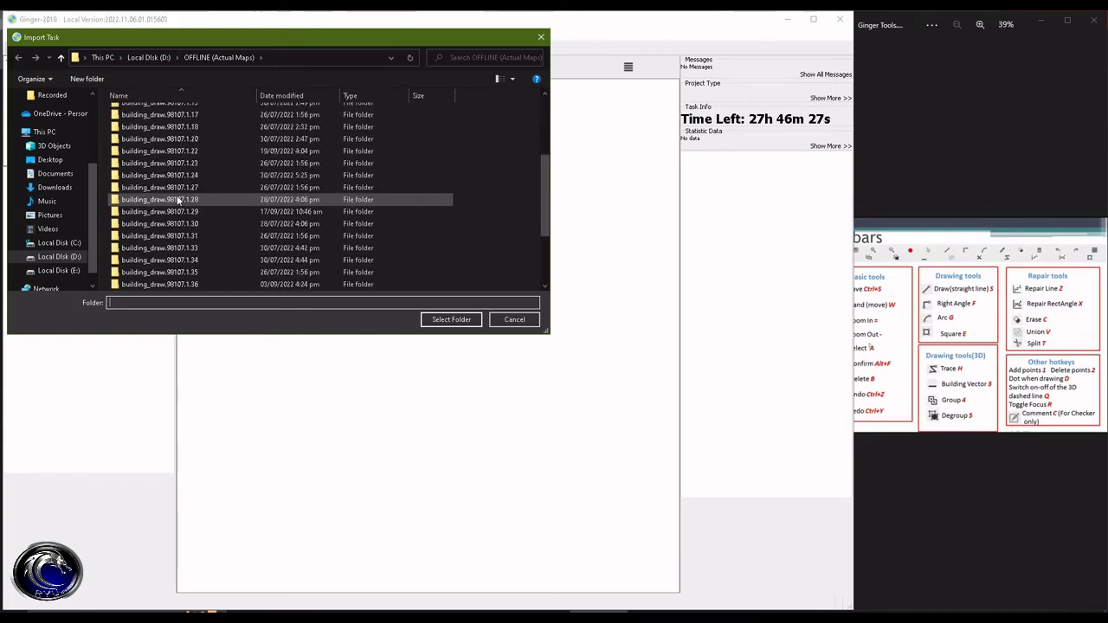
pyautogui.scroll(7, 178, 199)
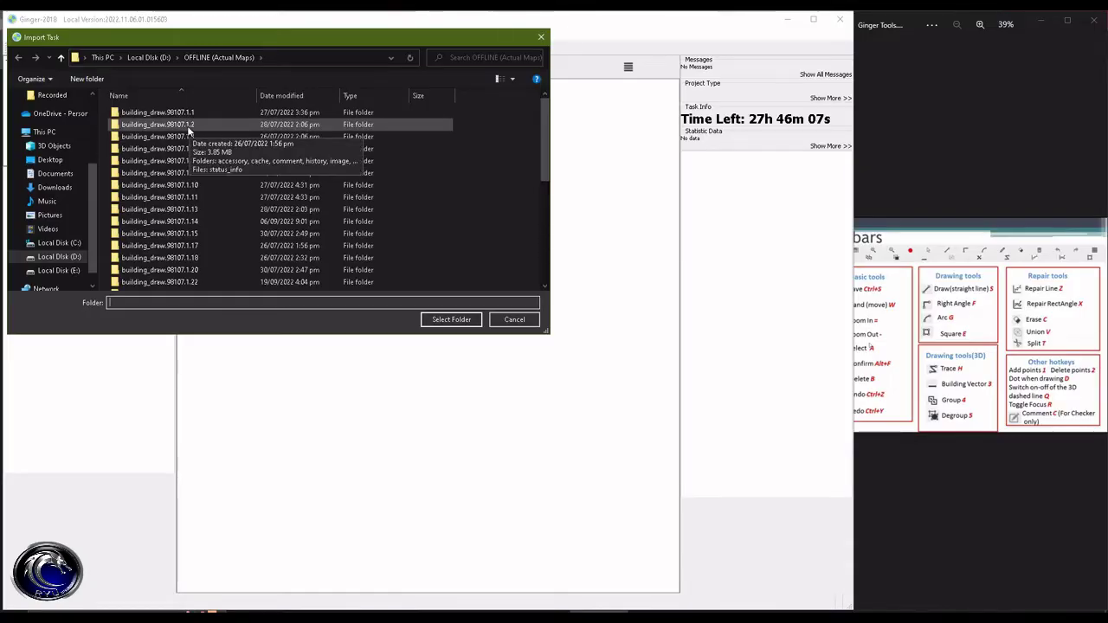
pyautogui.click(203, 129)
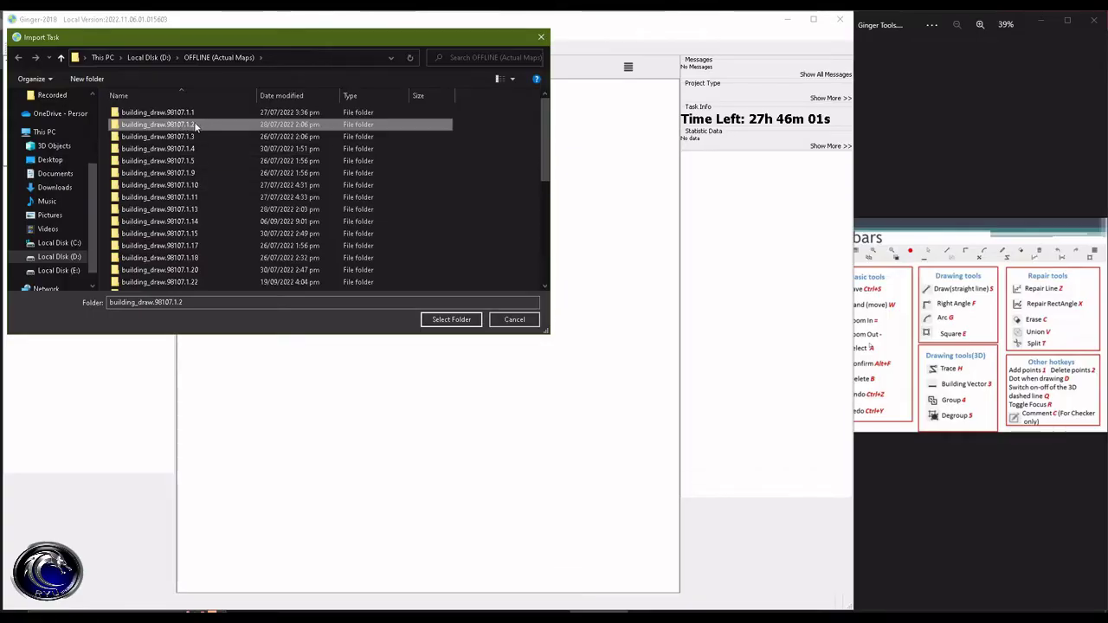
pyautogui.click(446, 321)
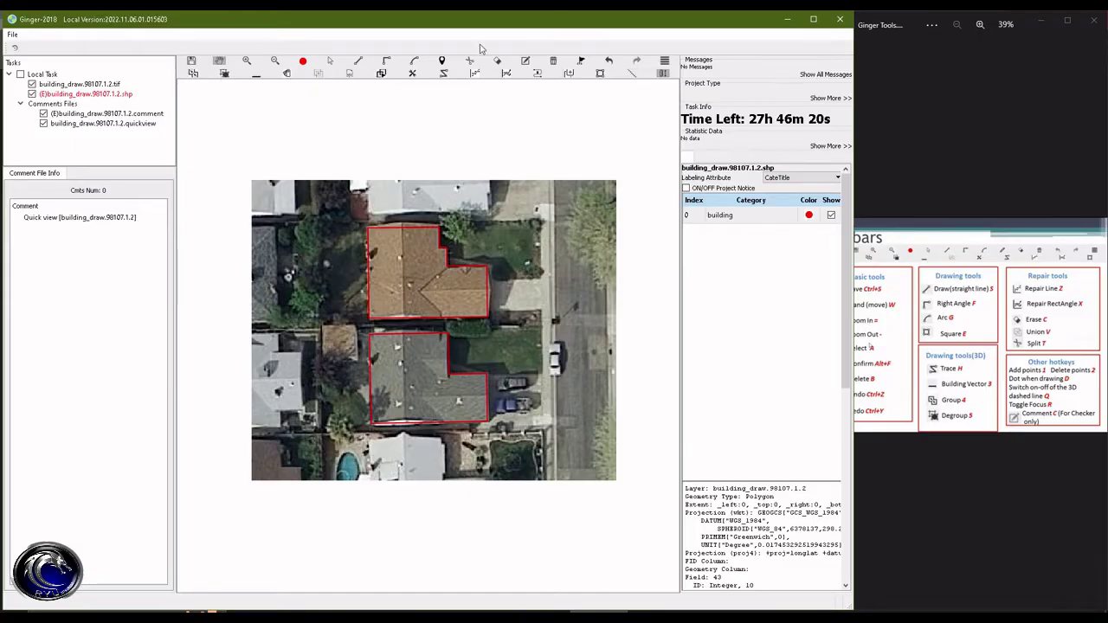
# Step: Enable Stretch for the building_draw.98107.1.2.tif image and set StretchL to 4% and StretchH to 2%
pyautogui.click(45, 75)
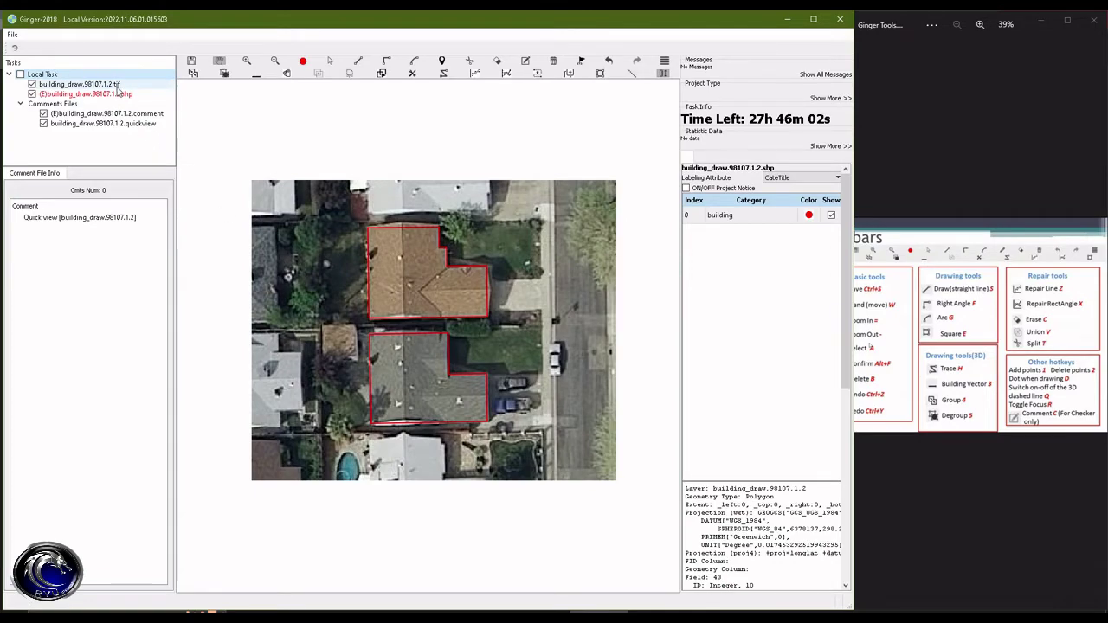
pyautogui.click(87, 84)
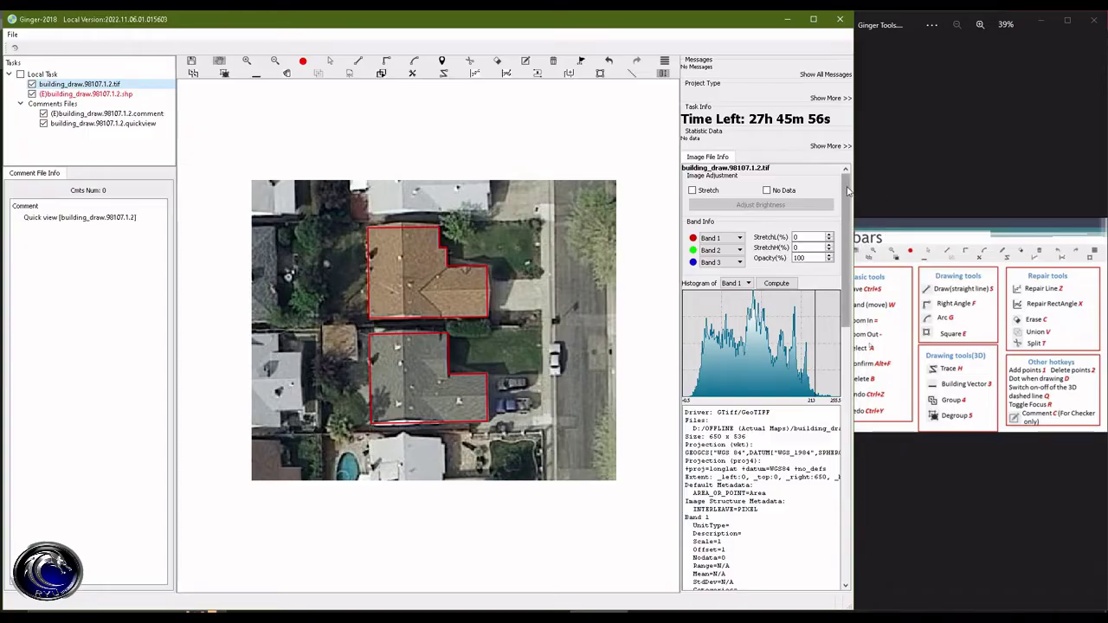
pyautogui.moveTo(849, 191)
pyautogui.mouseDown()
pyautogui.moveTo(848, 294)
pyautogui.moveTo(852, 173)
pyautogui.mouseUp()
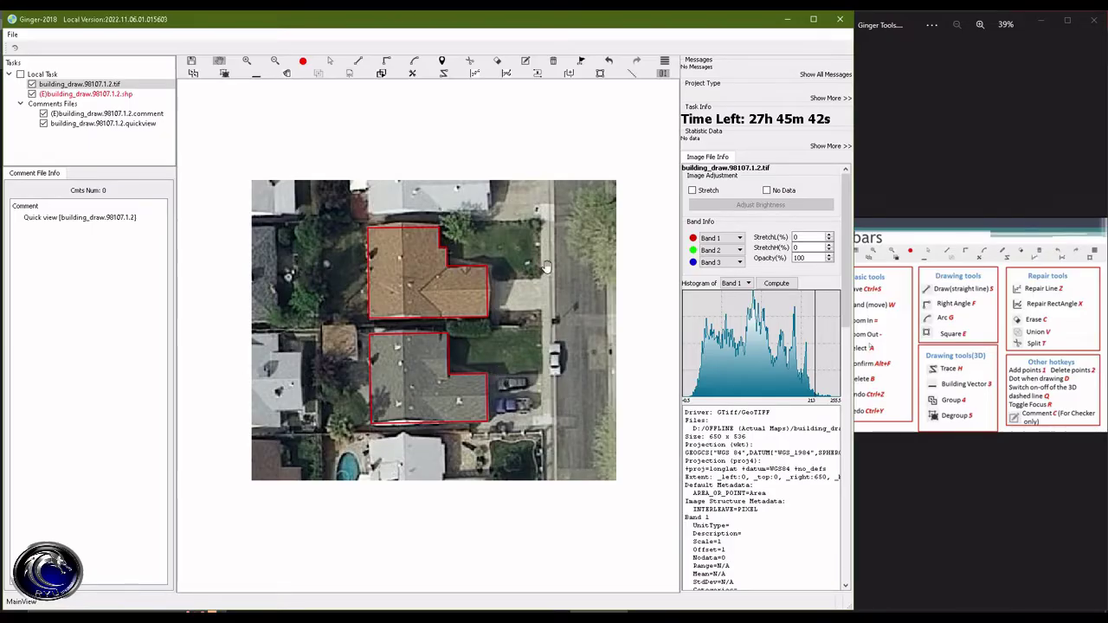
pyautogui.click(693, 196)
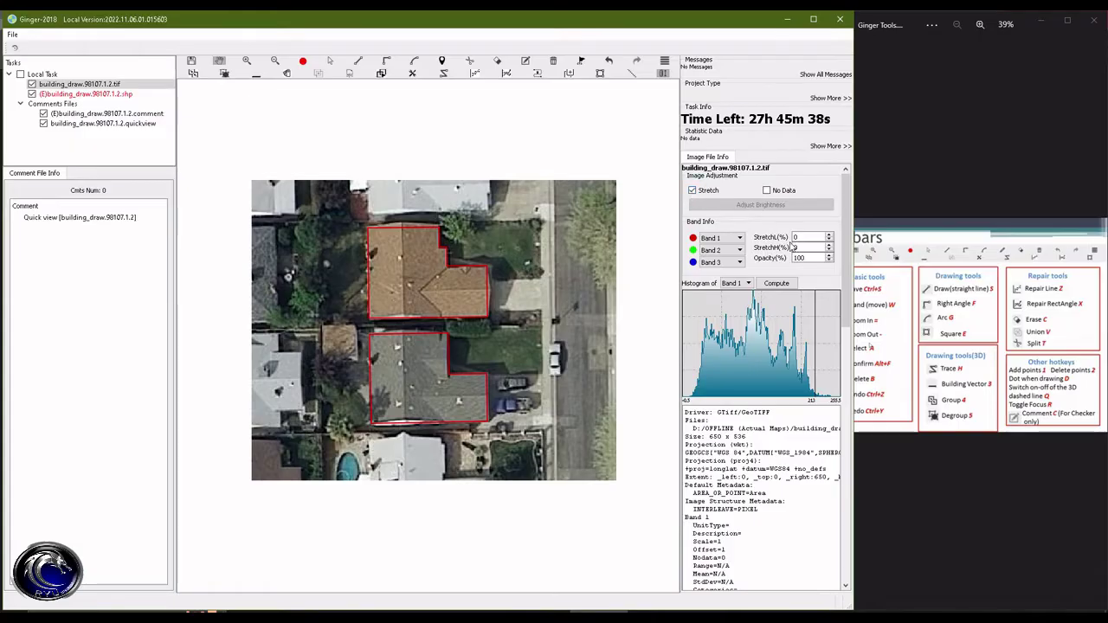
pyautogui.click(829, 235)
pyautogui.click(830, 234)
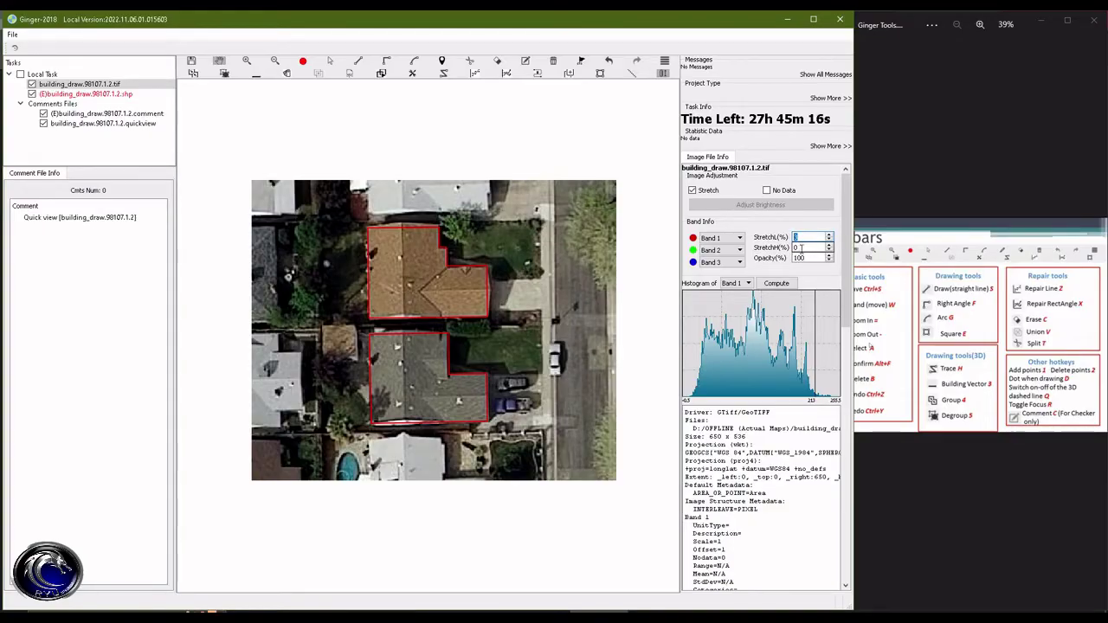
pyautogui.click(805, 248)
pyautogui.click(830, 247)
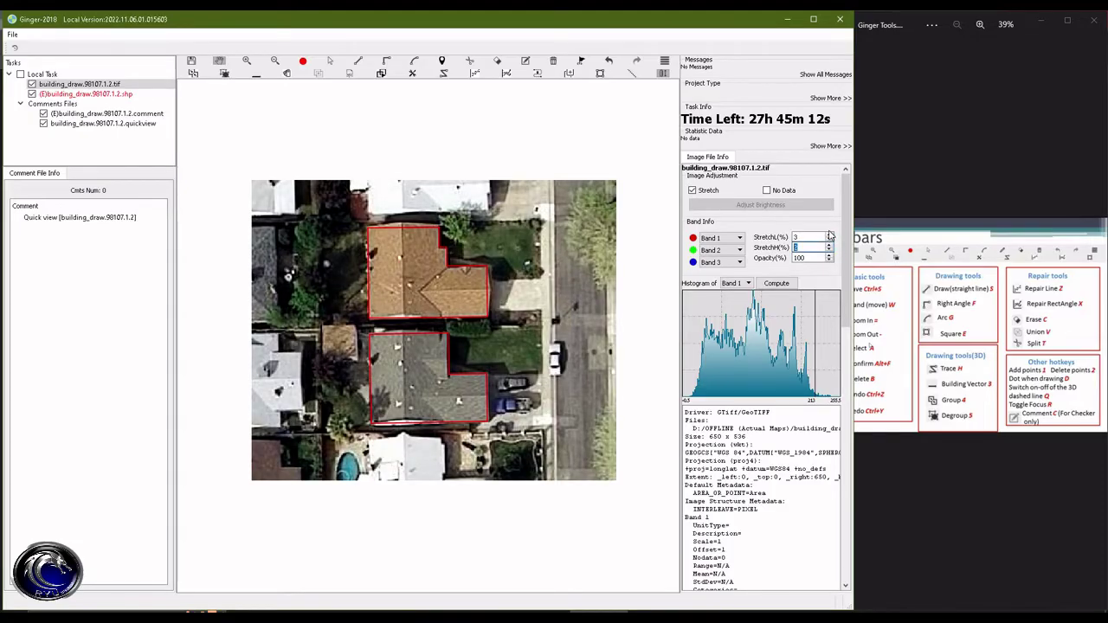
pyautogui.click(830, 235)
pyautogui.moveTo(540, 336); pyautogui.dragTo(531, 315)
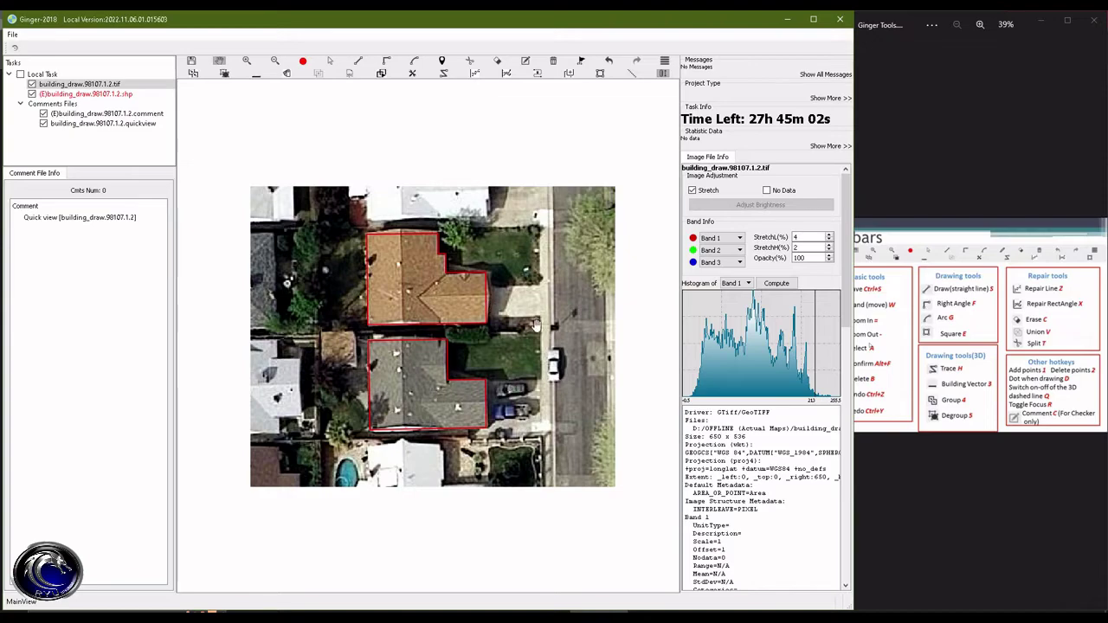
pyautogui.moveTo(541, 322); pyautogui.dragTo(537, 320)
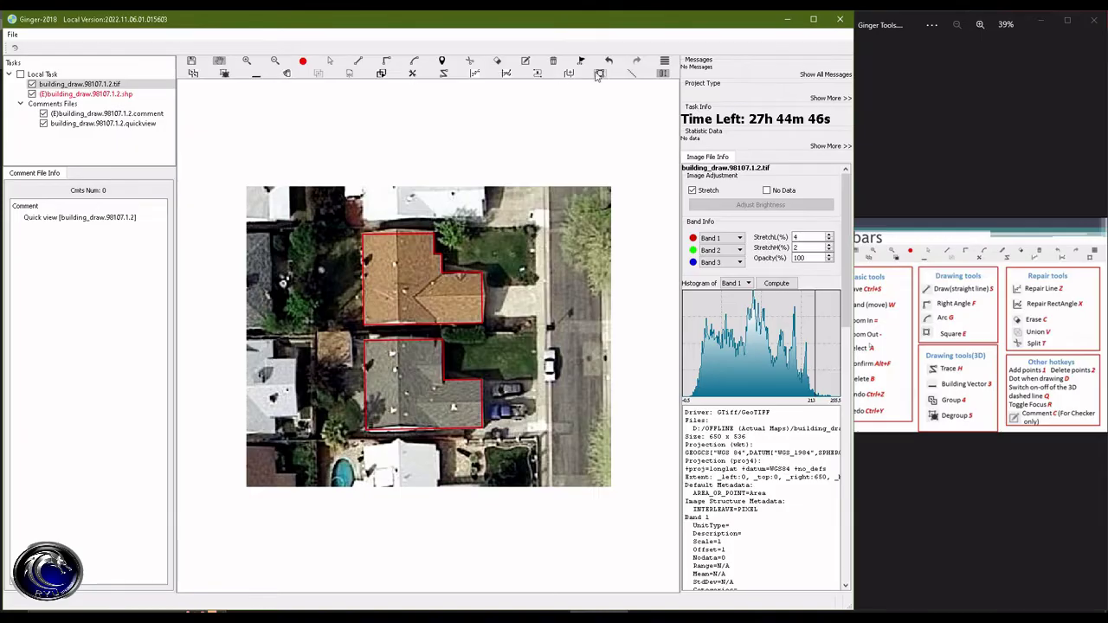
# Step: Switch to the Ginger Tools reference image and enlarge its Basic tools shortcut list for reading
pyautogui.click(952, 311)
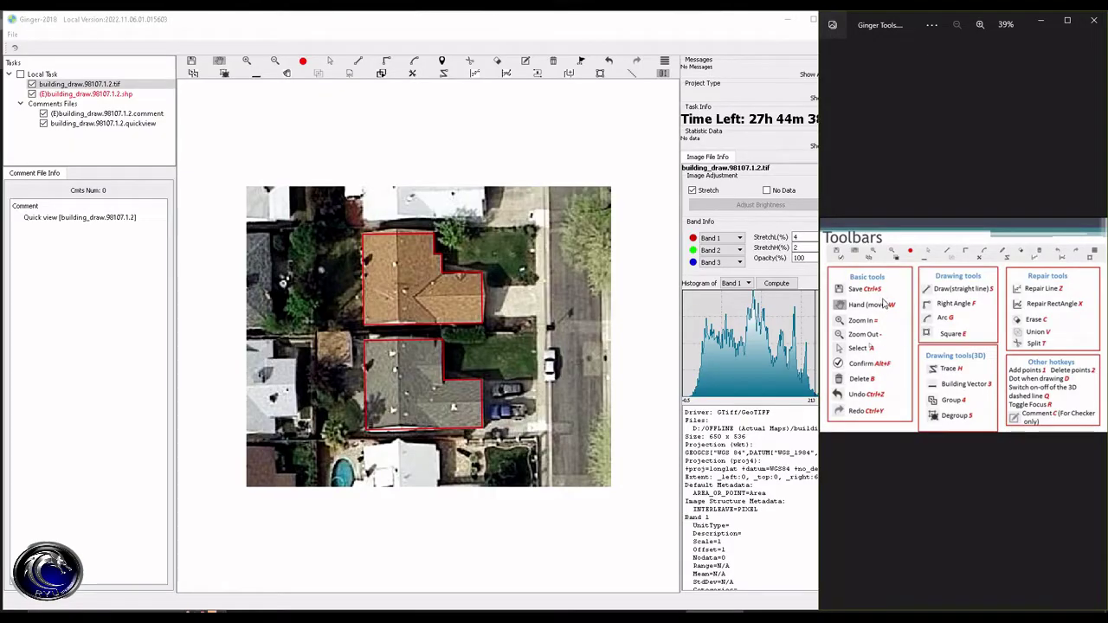
pyautogui.scroll(5, 914, 328)
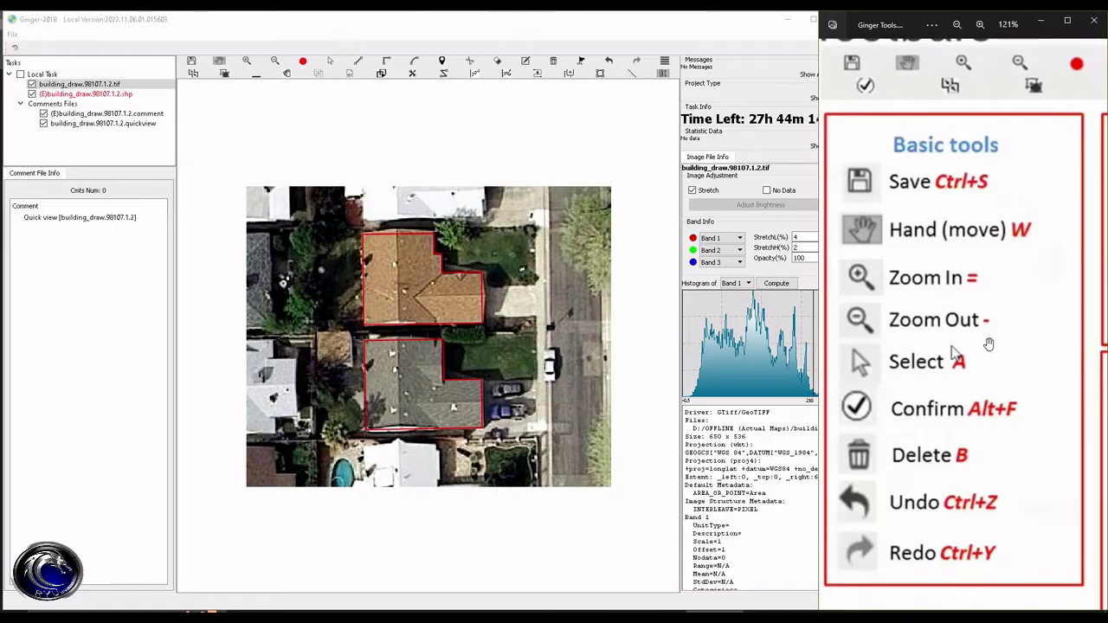
pyautogui.moveTo(987, 342); pyautogui.dragTo(985, 341)
pyautogui.hscroll(-2, 976, 394)
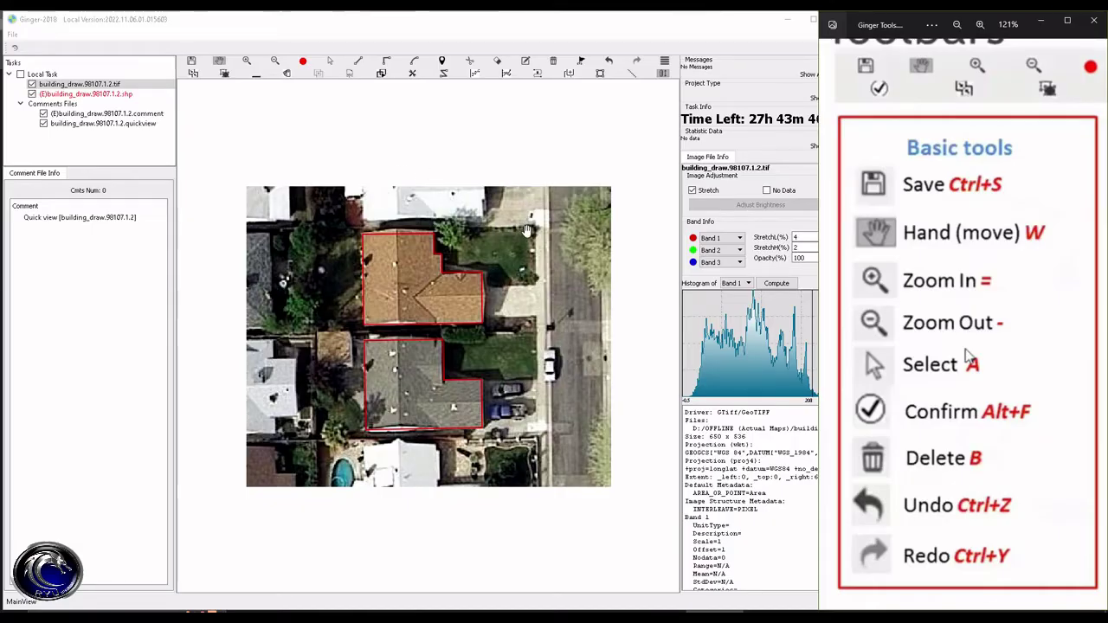
# Step: Return to Ginger-2018 and try to draw a square outline between the two outlined houses and the road
pyautogui.click(538, 260)
pyautogui.click(526, 217)
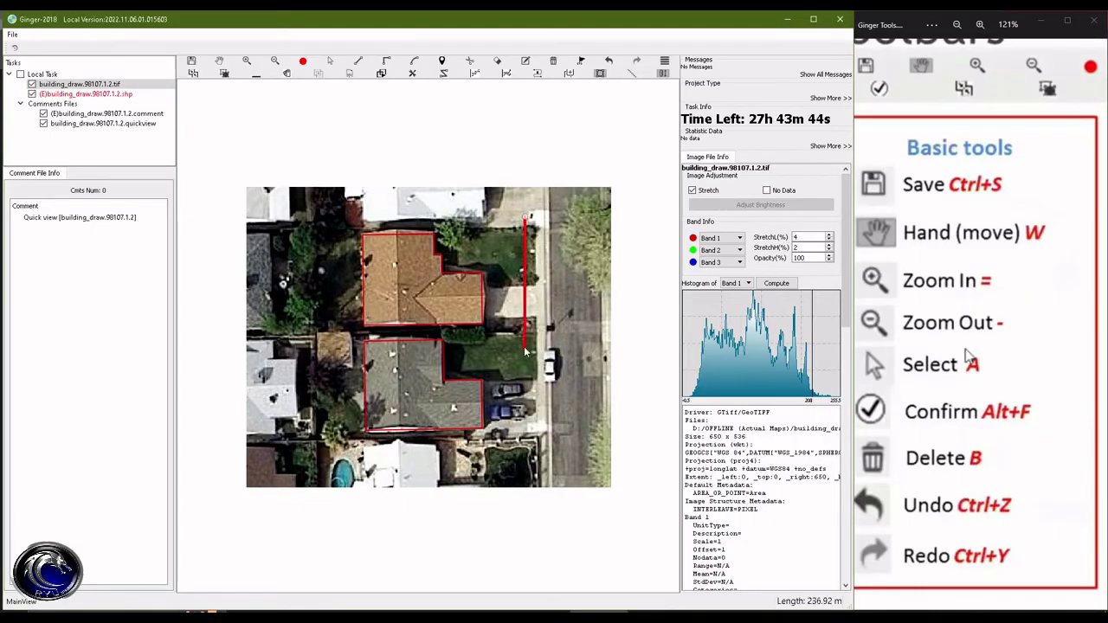
pyautogui.click(579, 338)
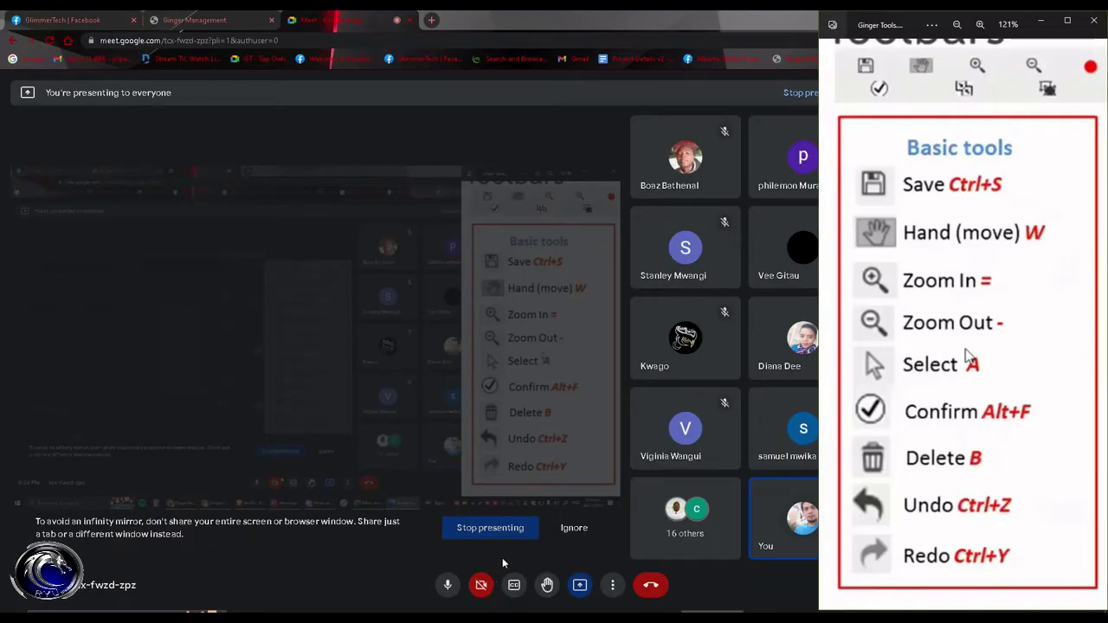
pyautogui.rightClick(871, 620)
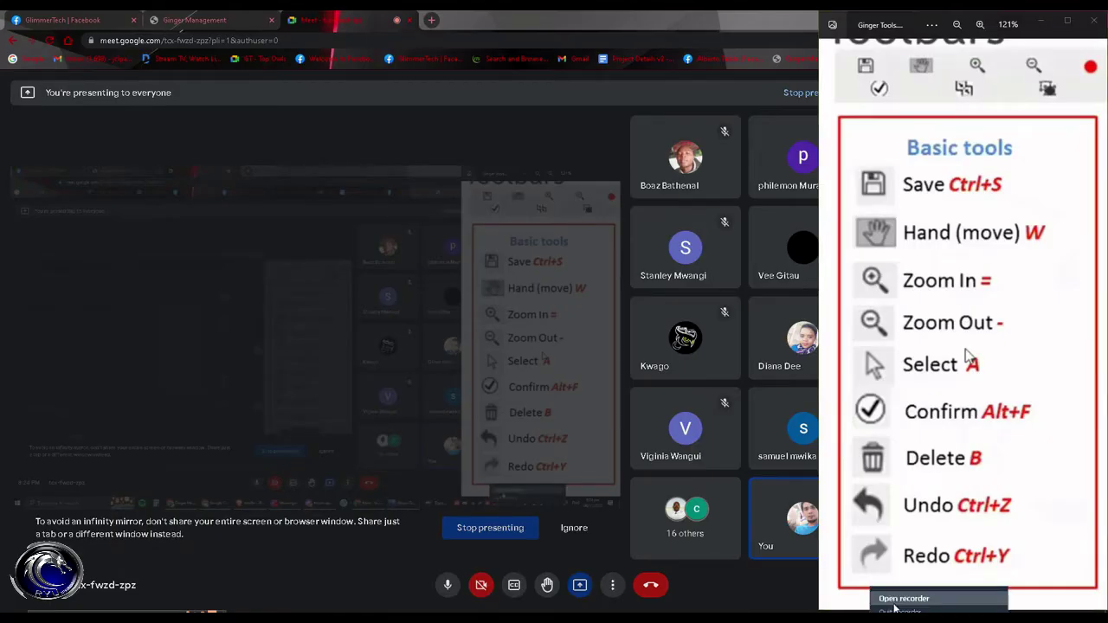
pyautogui.click(895, 605)
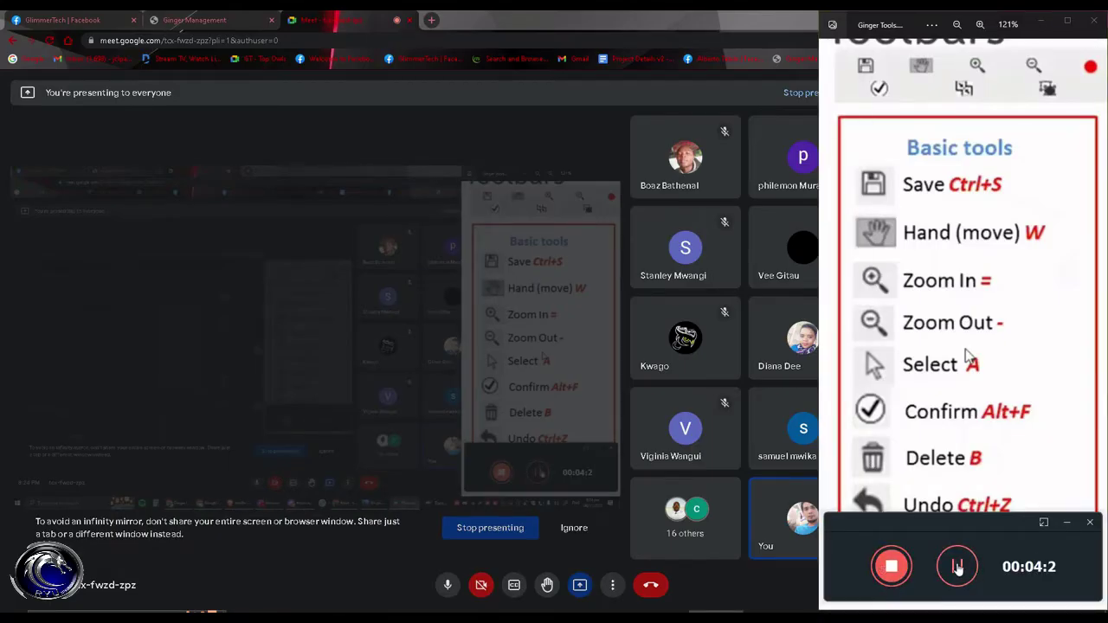
pyautogui.click(958, 568)
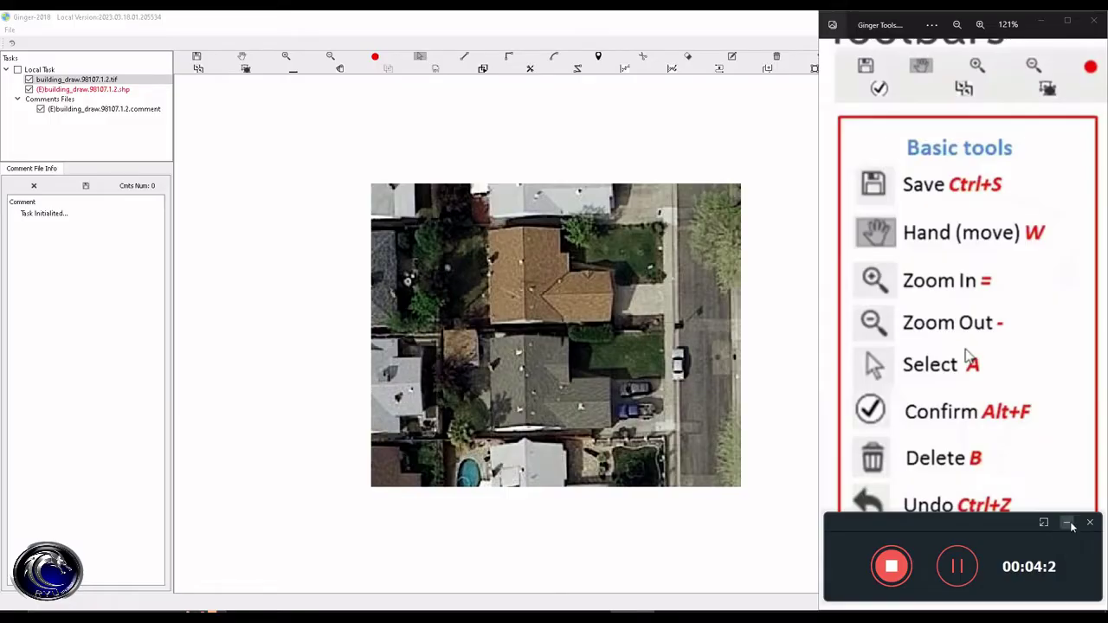
pyautogui.click(1069, 522)
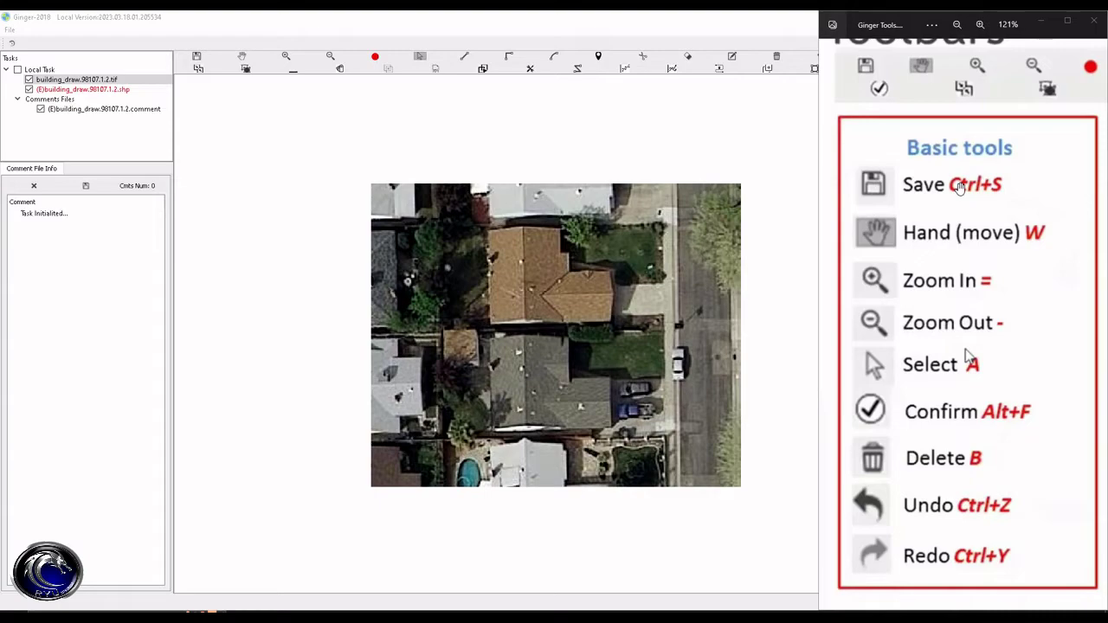
# Step: Check the Hand entry in the shortcut reference and use the Hand tool to shift the aerial image down and to the left
pyautogui.click(588, 222)
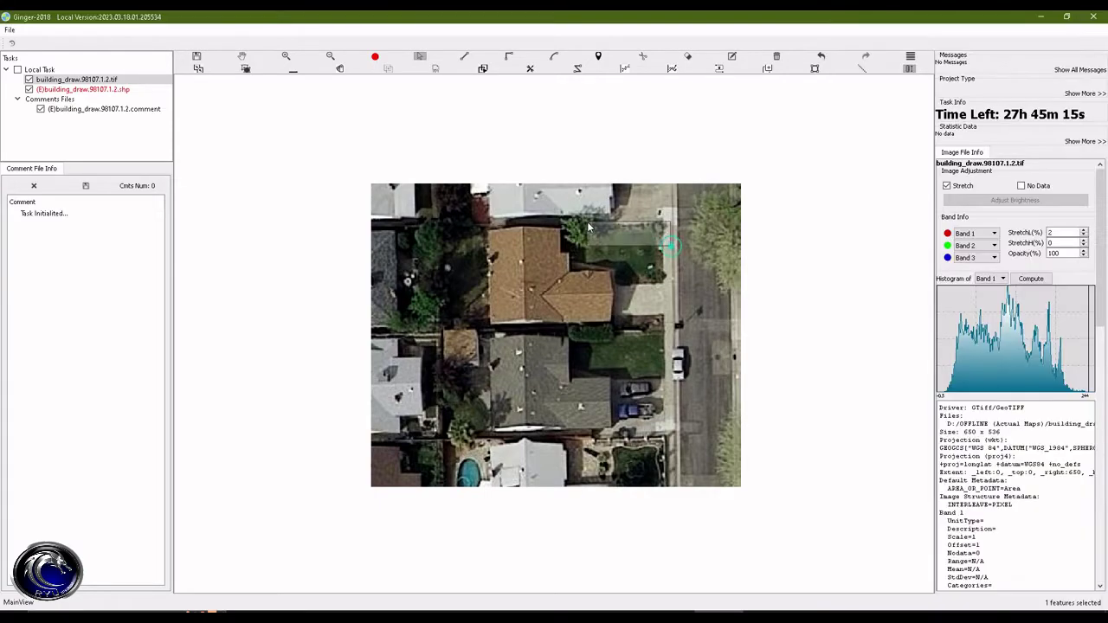
pyautogui.hotkey('alt', 'Tab')
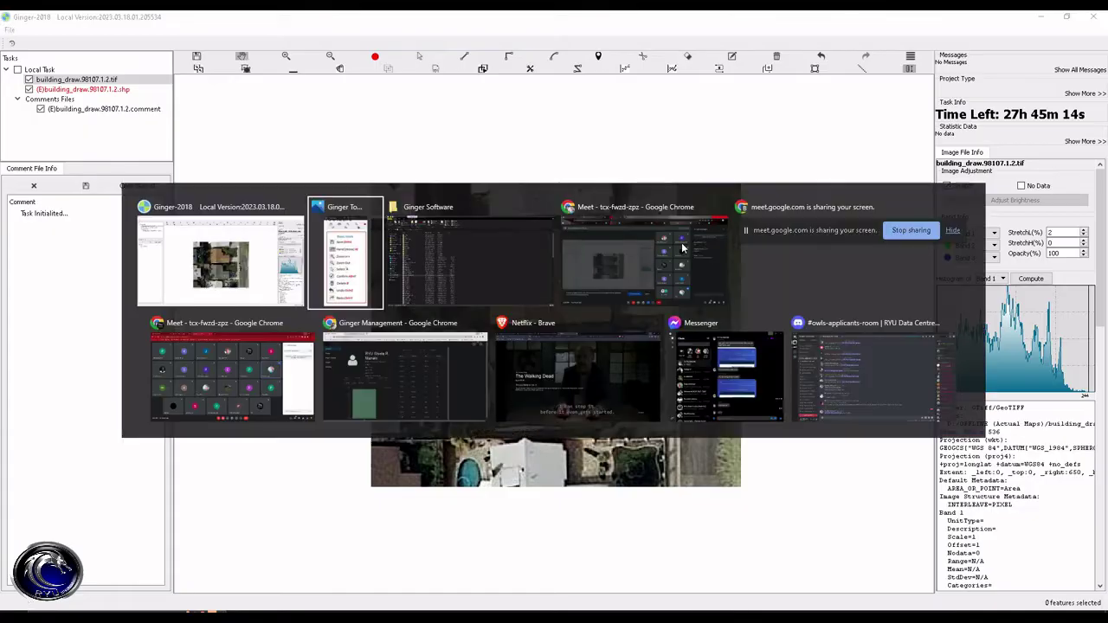
pyautogui.click(346, 254)
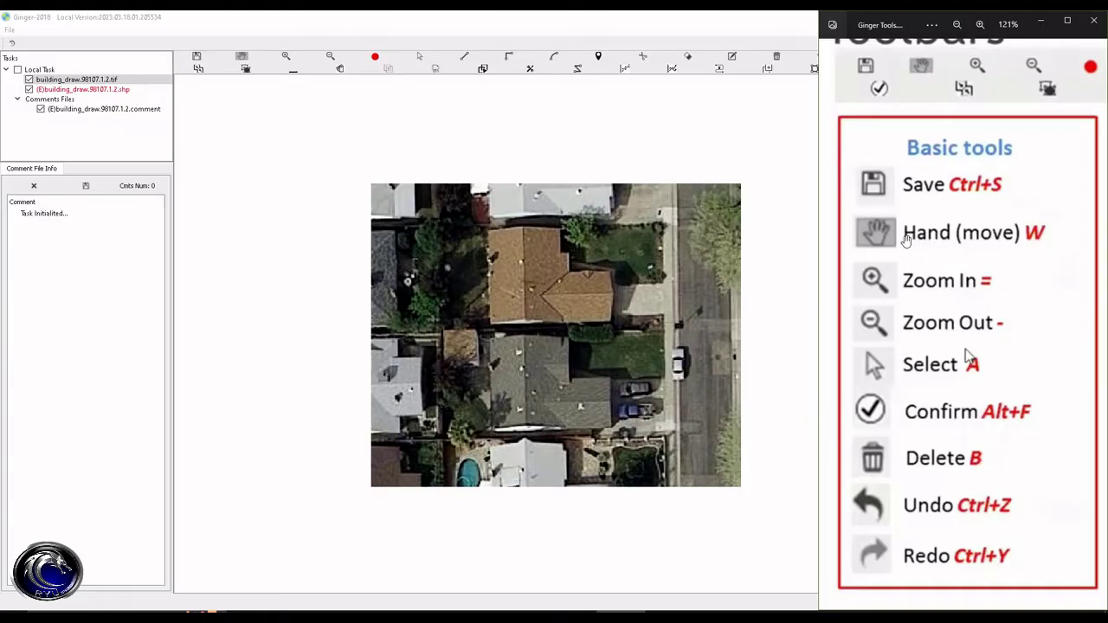
pyautogui.click(622, 232)
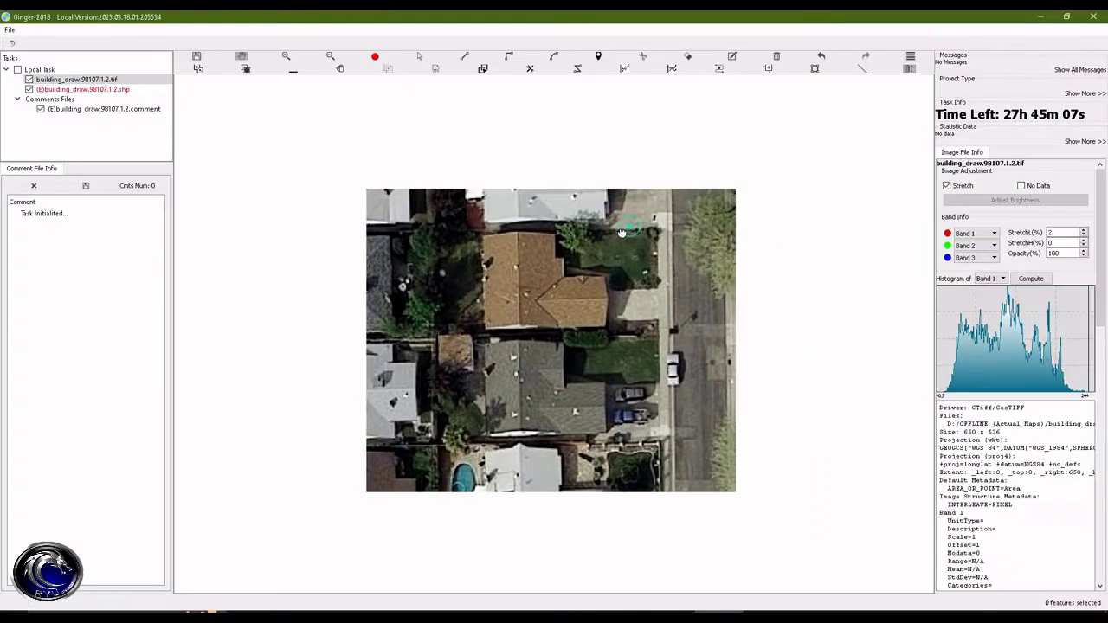
pyautogui.moveTo(621, 232); pyautogui.dragTo(528, 315)
# Step: Review the Basic tools shortcuts in the Ginger Tools reference, and return to Ginger-2018 to move the aerial image further down
pyautogui.click(968, 356)
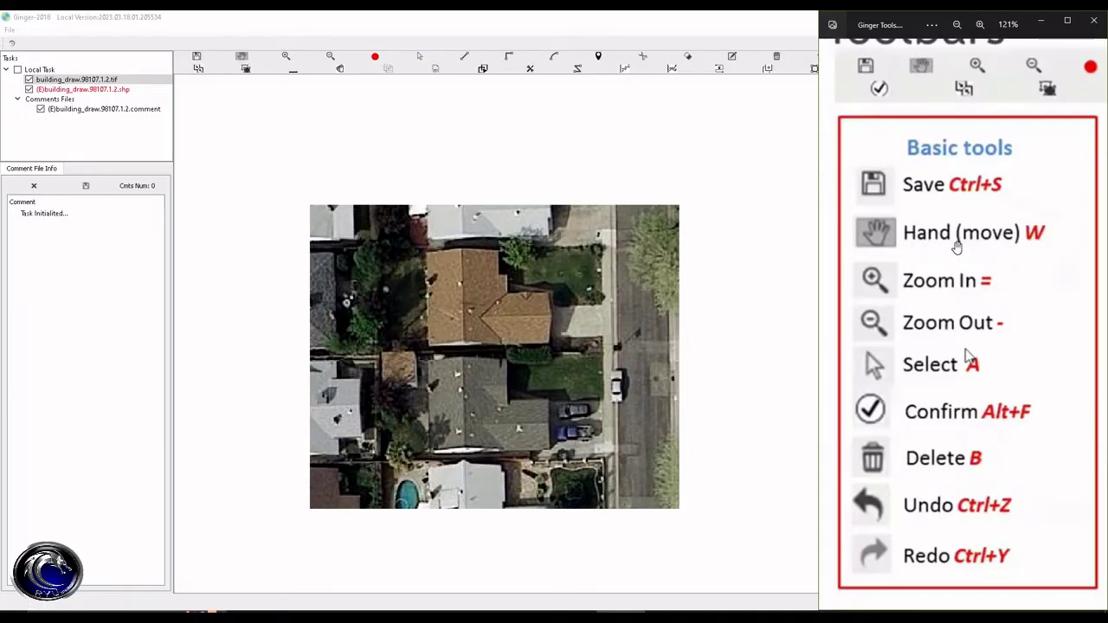
pyautogui.moveTo(959, 312); pyautogui.dragTo(969, 306)
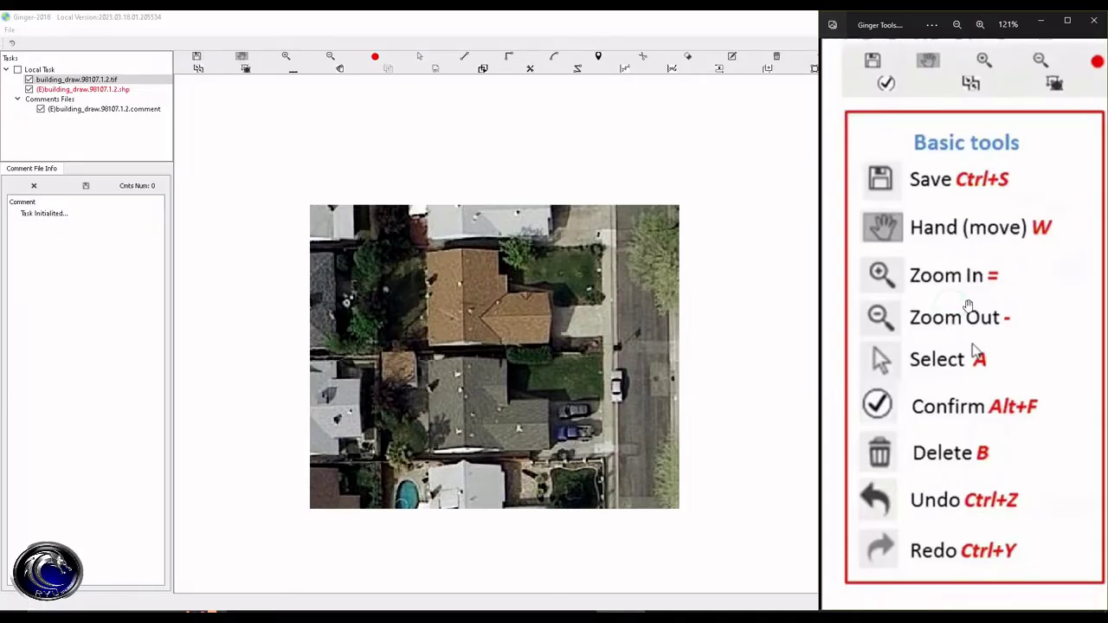
pyautogui.click(492, 257)
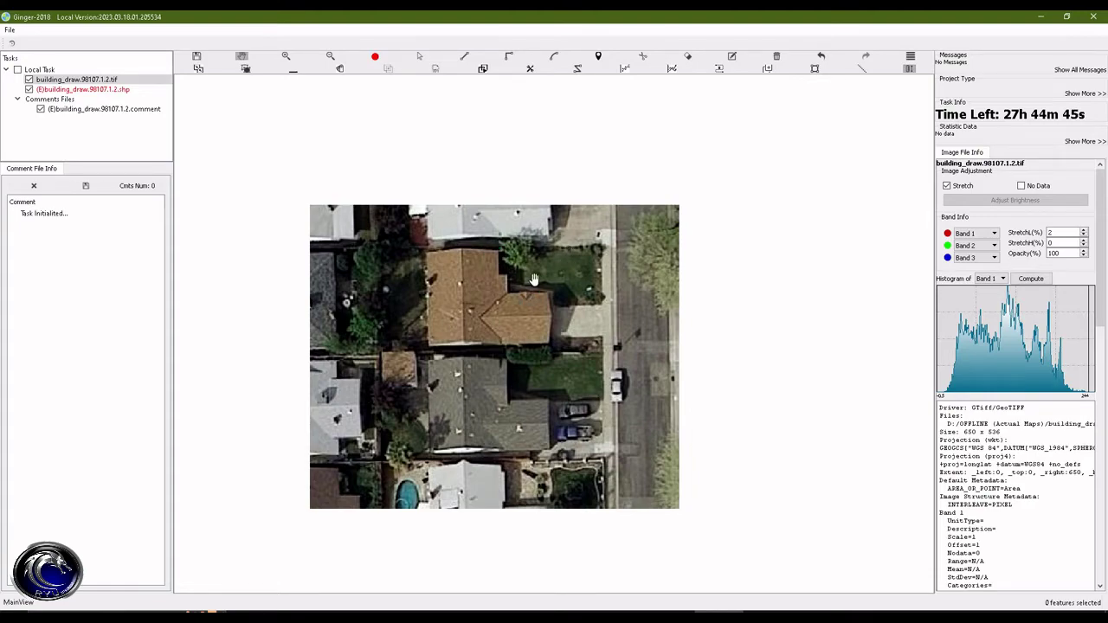
pyautogui.hotkey('alt', 'Tab')
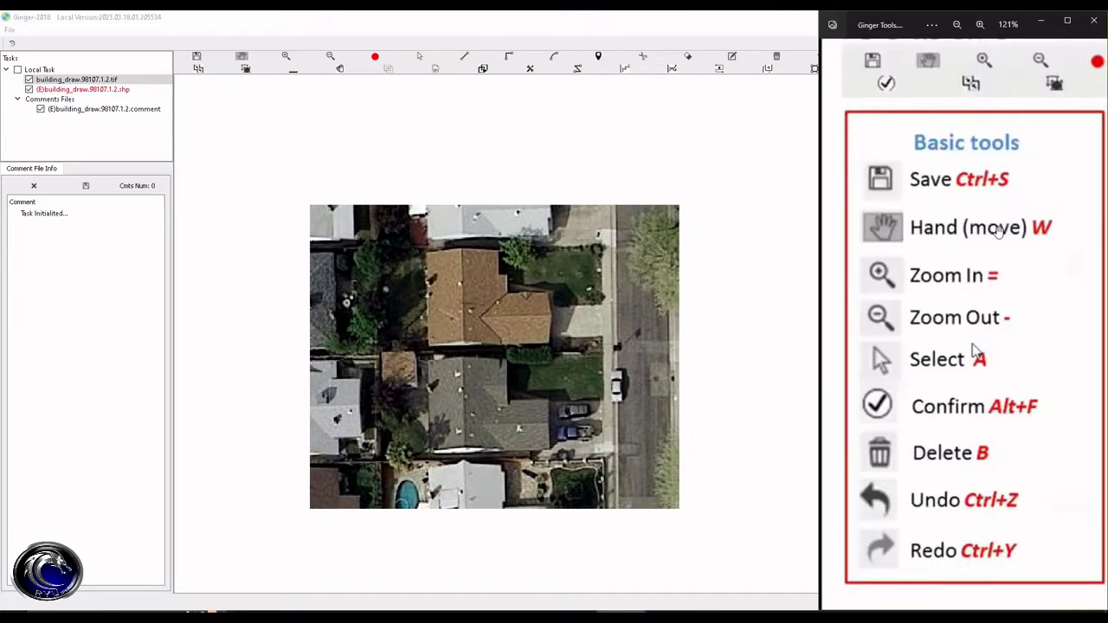
pyautogui.hotkey('alt', 'Tab')
pyautogui.moveTo(510, 254); pyautogui.dragTo(508, 291)
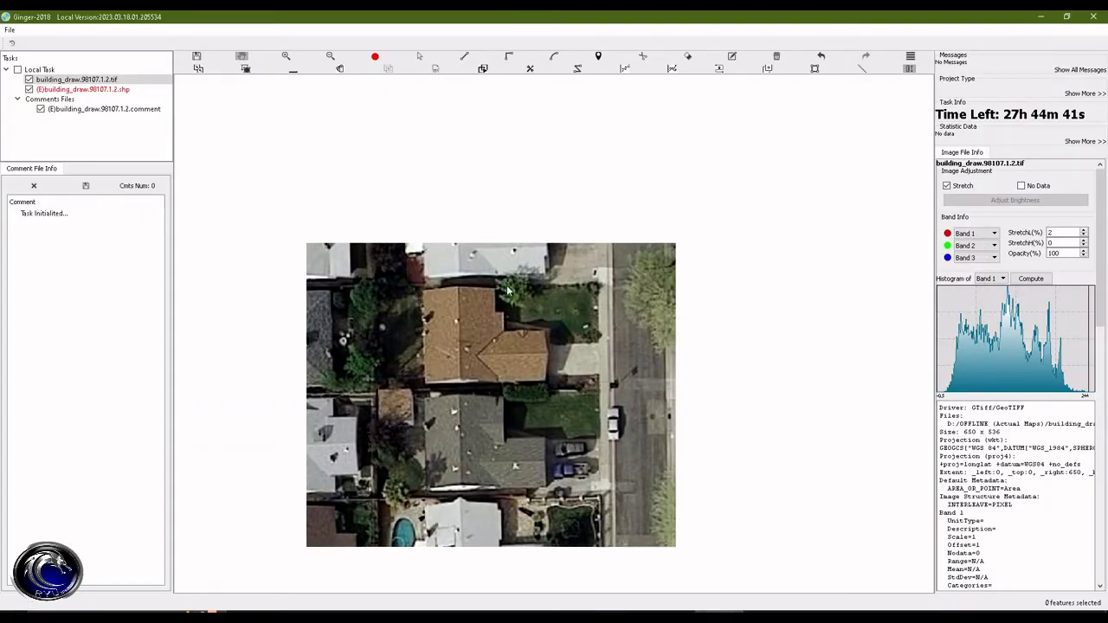
# Step: Pan the aerial image upward with the Hand tool, check the Zoom entries in the Ginger Tools reference, and return to Ginger-2018
pyautogui.moveTo(520, 348); pyautogui.dragTo(550, 246)
pyautogui.hotkey('alt', 'Tab')
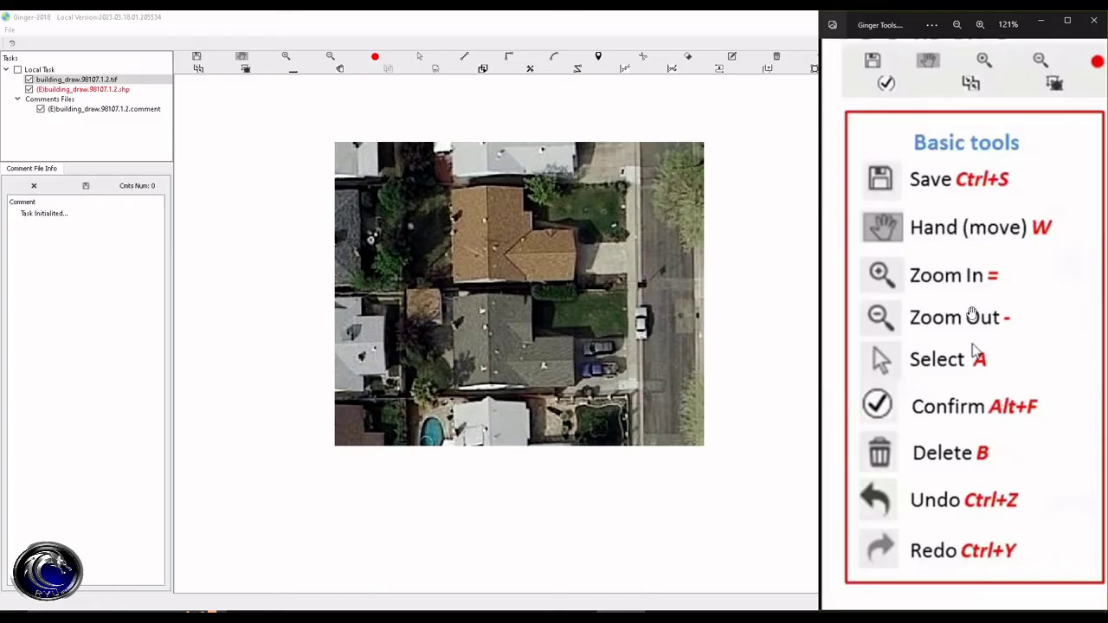
pyautogui.hotkey('alt', 'Tab')
pyautogui.moveTo(537, 264)
pyautogui.mouseDown()
pyautogui.moveTo(527, 285)
pyautogui.moveTo(535, 242)
pyautogui.moveTo(526, 270)
pyautogui.mouseUp()
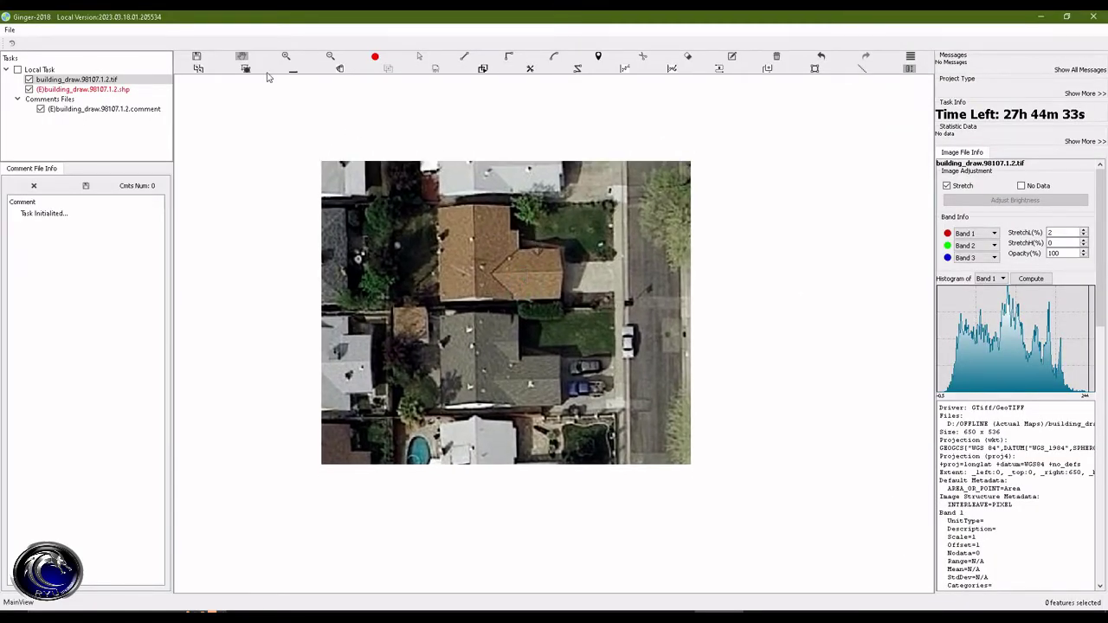
# Step: Zoom the aerial image in and back out with the Zoom In and Zoom Out tools, and enlarge it again for comfortable viewing
pyautogui.click(286, 55)
pyautogui.click(286, 56)
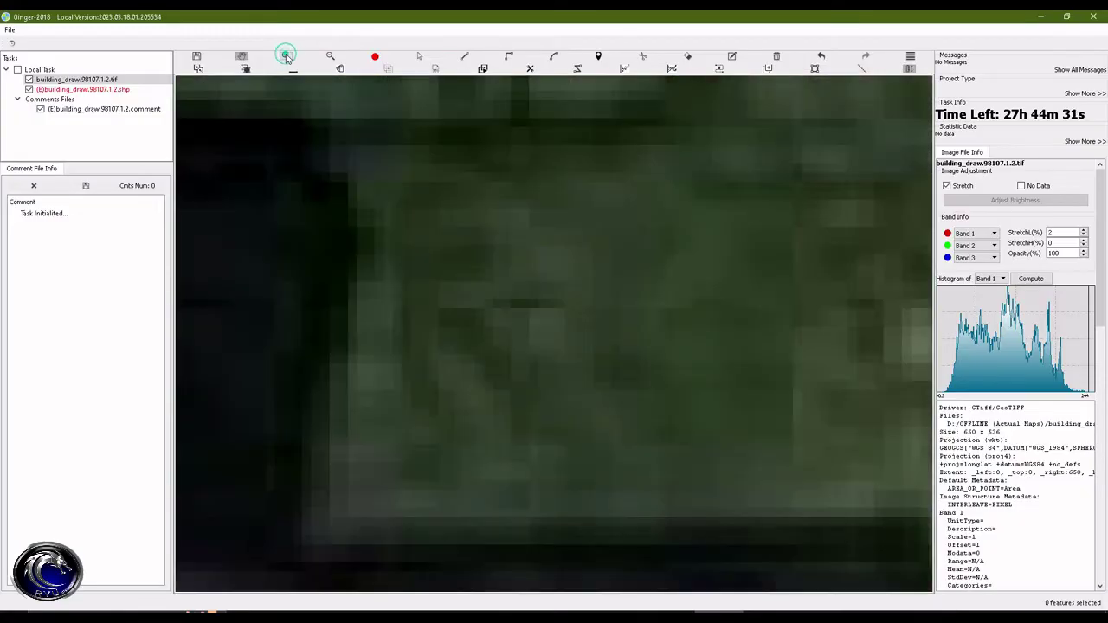
pyautogui.click(333, 57)
pyautogui.click(333, 57)
pyautogui.click(334, 57)
pyautogui.moveTo(541, 334); pyautogui.dragTo(543, 326)
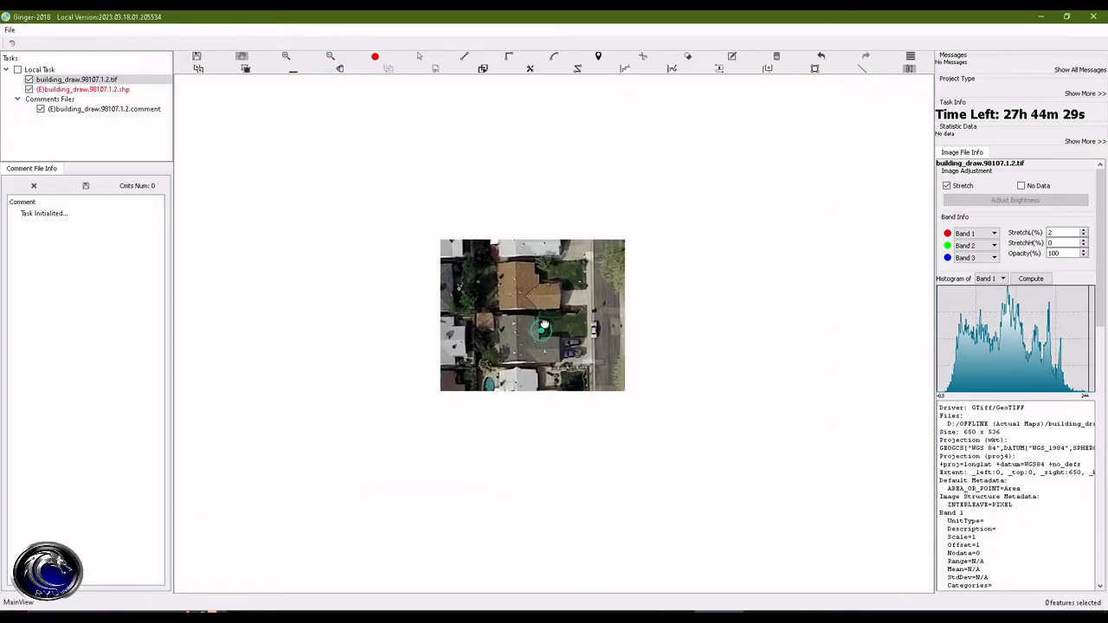
pyautogui.scroll(2, 544, 325)
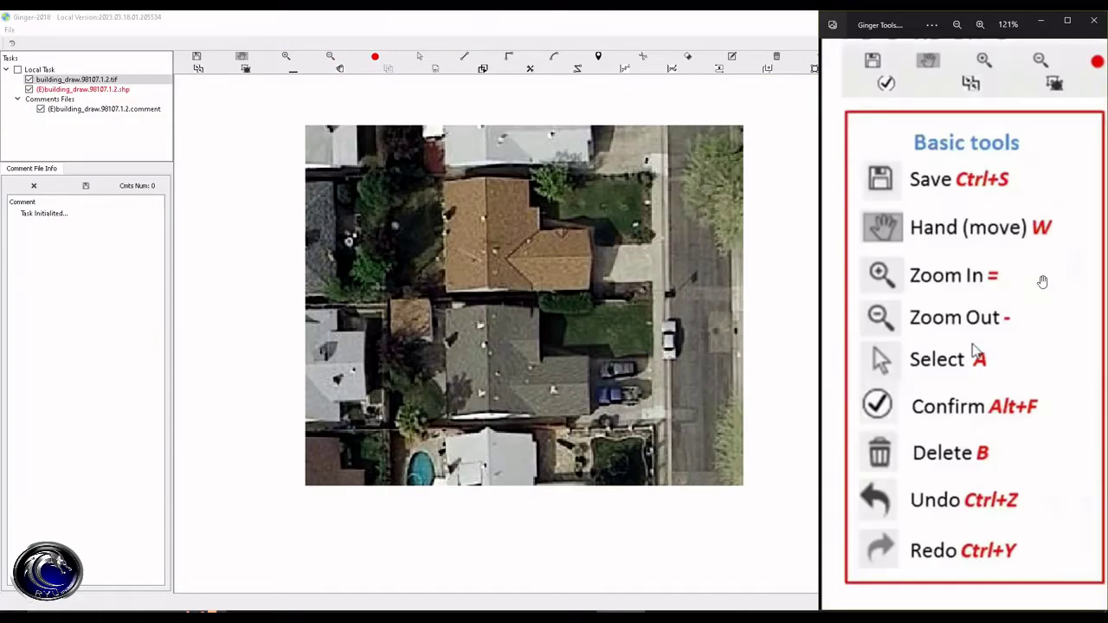
# Step: Return to Ginger-2018 and practise zooming in and out around the orange-roofed house until the whole aerial image shows again
pyautogui.click(578, 261)
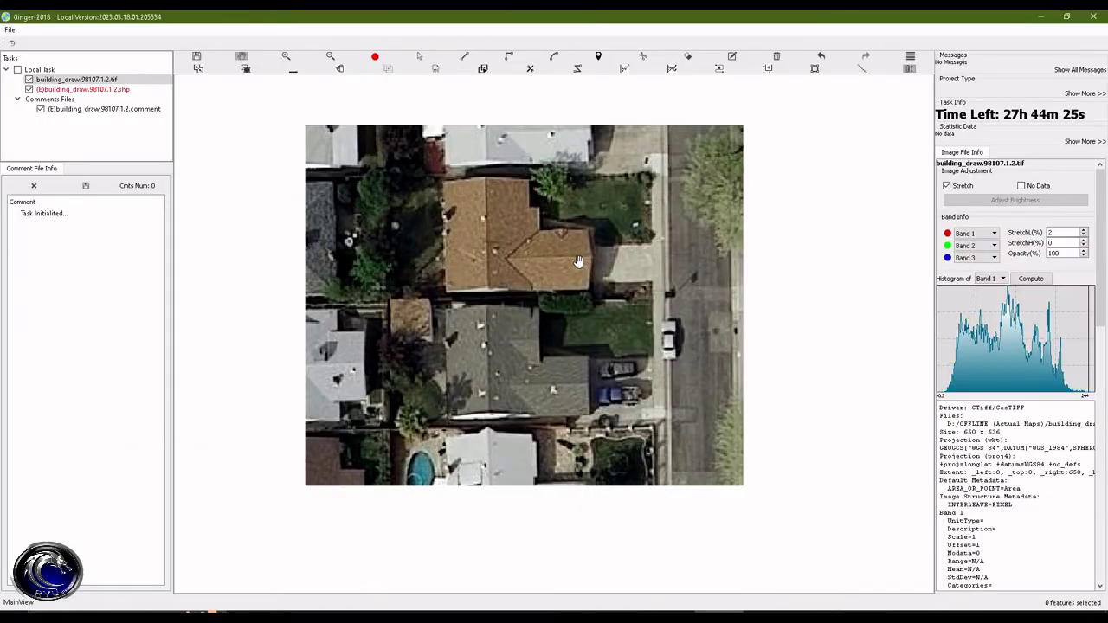
pyautogui.moveTo(576, 265); pyautogui.dragTo(568, 299)
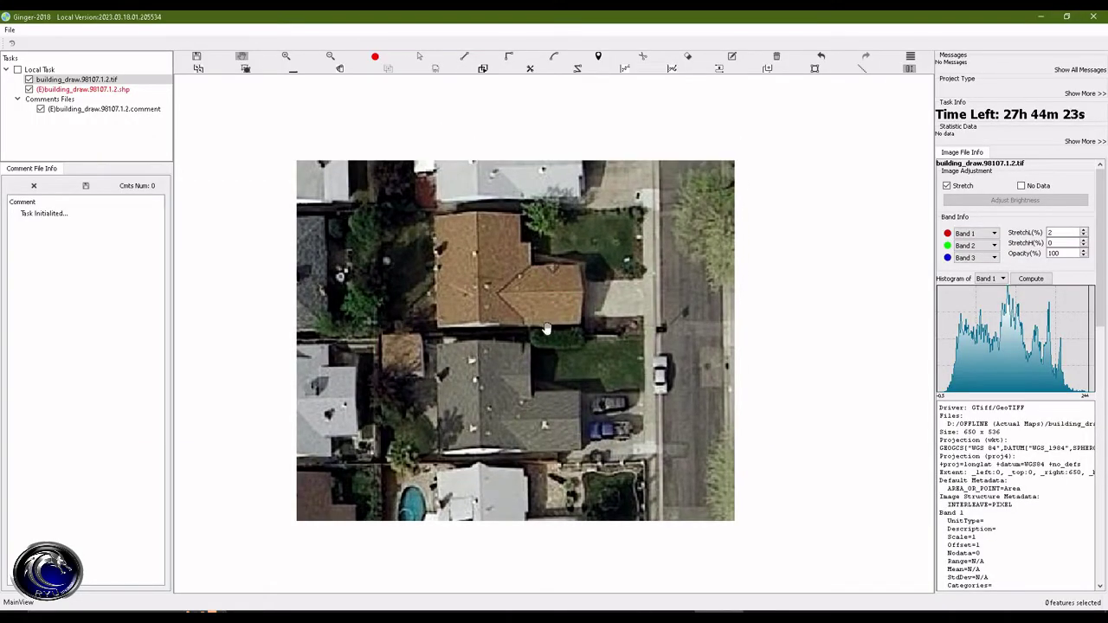
pyautogui.scroll(4, 546, 329)
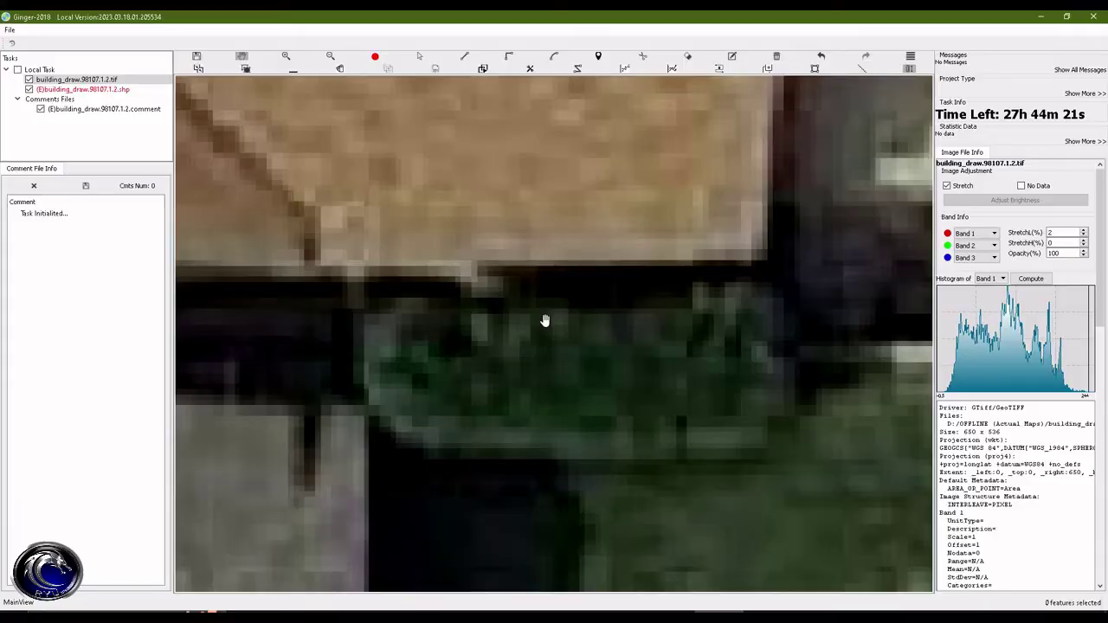
pyautogui.scroll(-5, 545, 321)
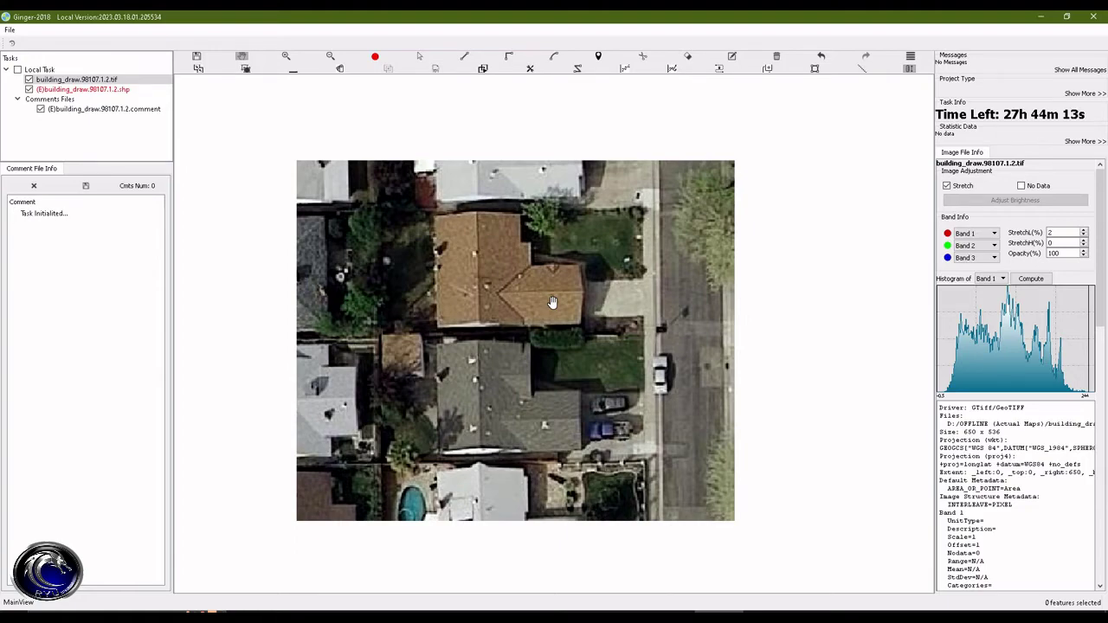
pyautogui.scroll(1, 553, 302)
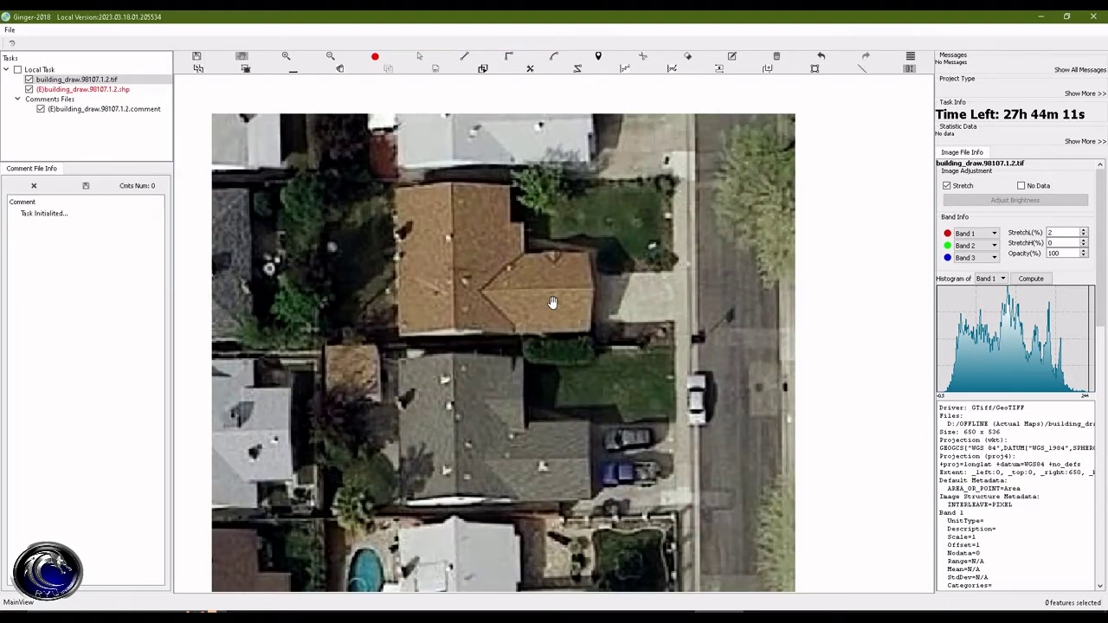
pyautogui.scroll(4, 552, 302)
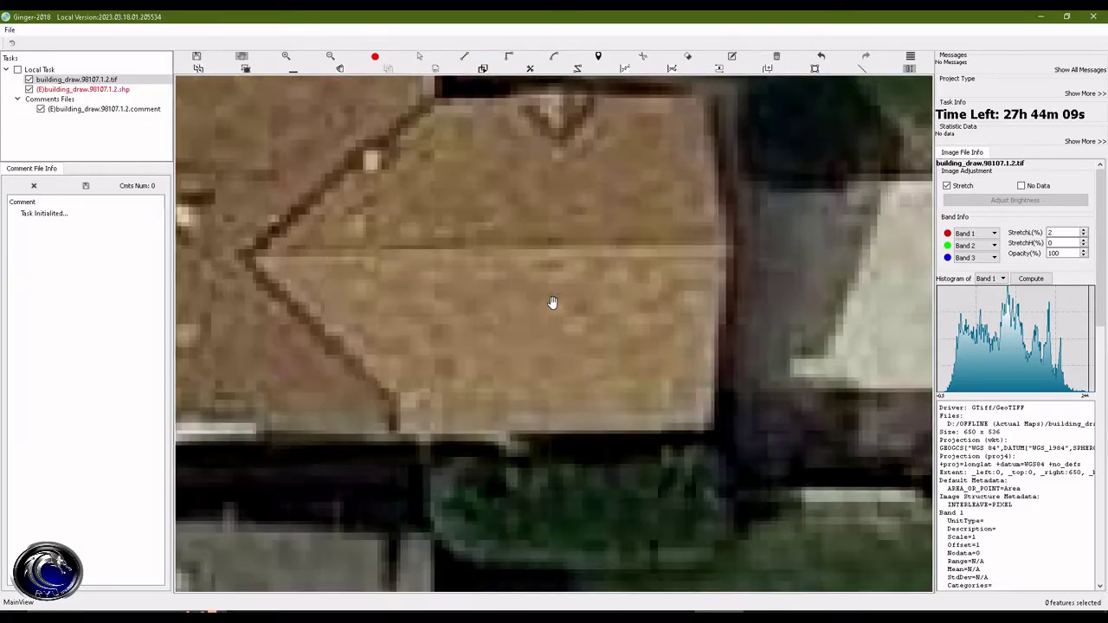
pyautogui.scroll(-5, 553, 303)
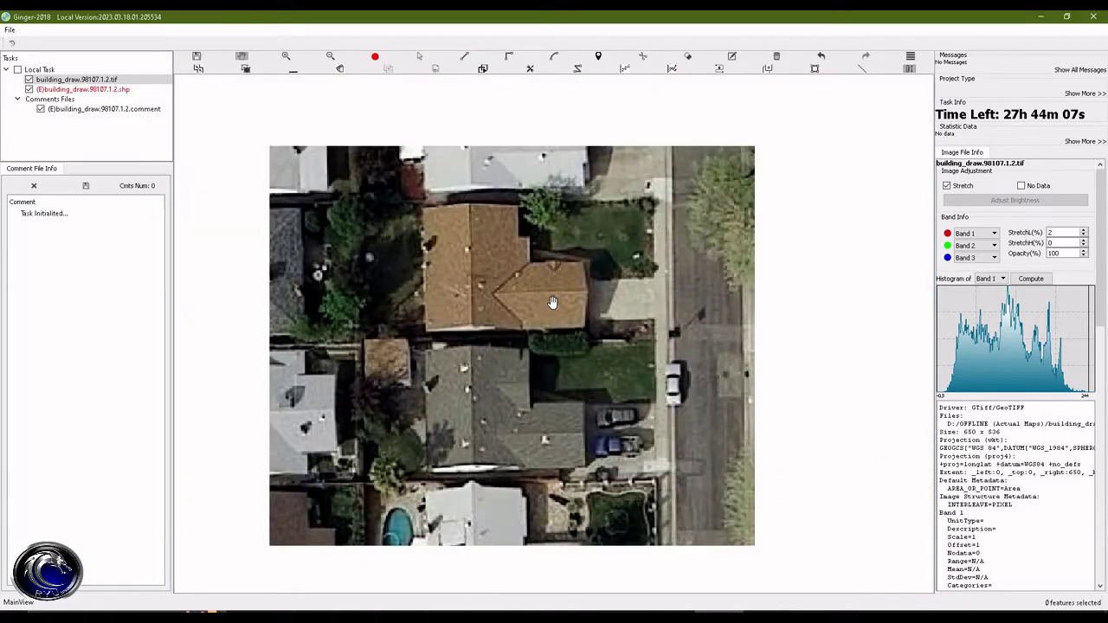
# Step: Review the Select entry in the Ginger Tools shortcut reference and return to Ginger-2018
pyautogui.hotkey('alt', 'Tab')
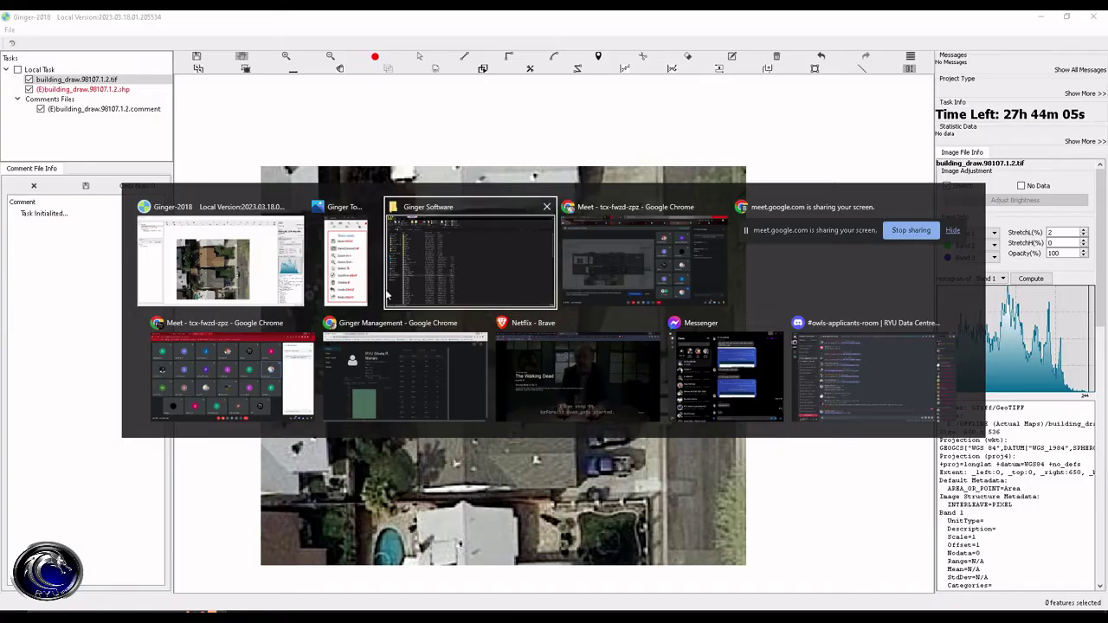
pyautogui.click(353, 251)
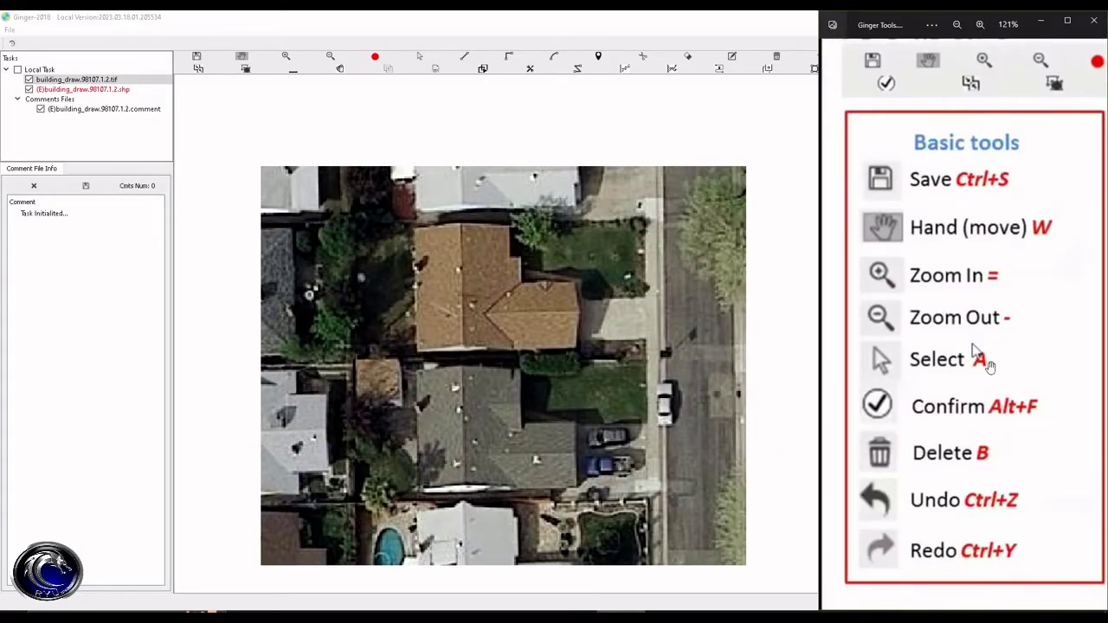
pyautogui.click(459, 292)
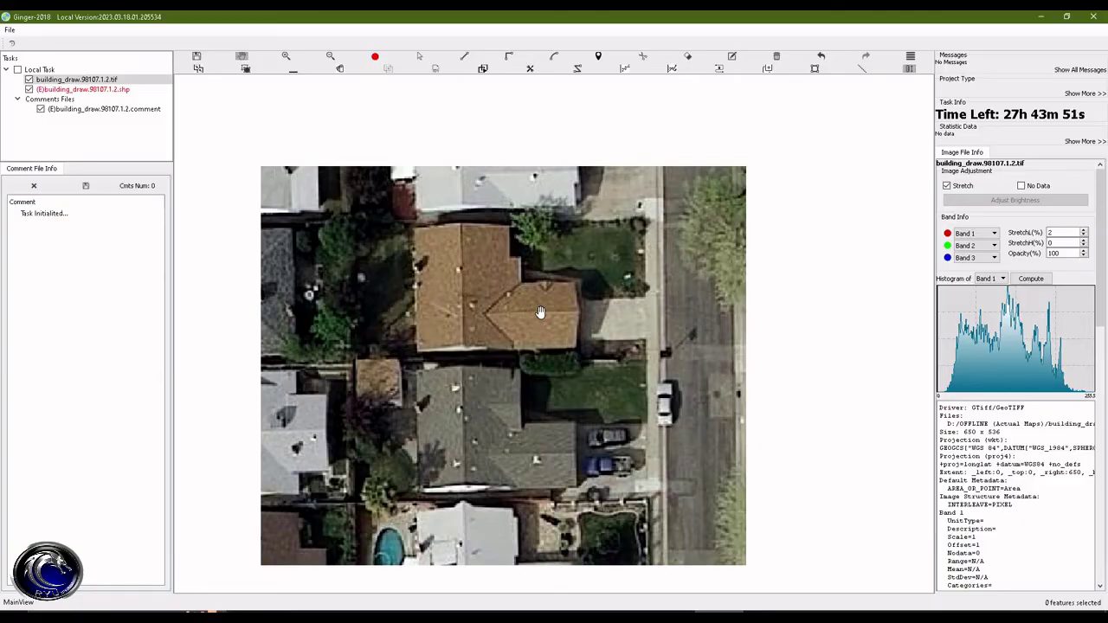
# Step: Draw one rectangular outline around the orange-roofed house and another around the grey-roofed house below it
pyautogui.press('r')
pyautogui.click(414, 226)
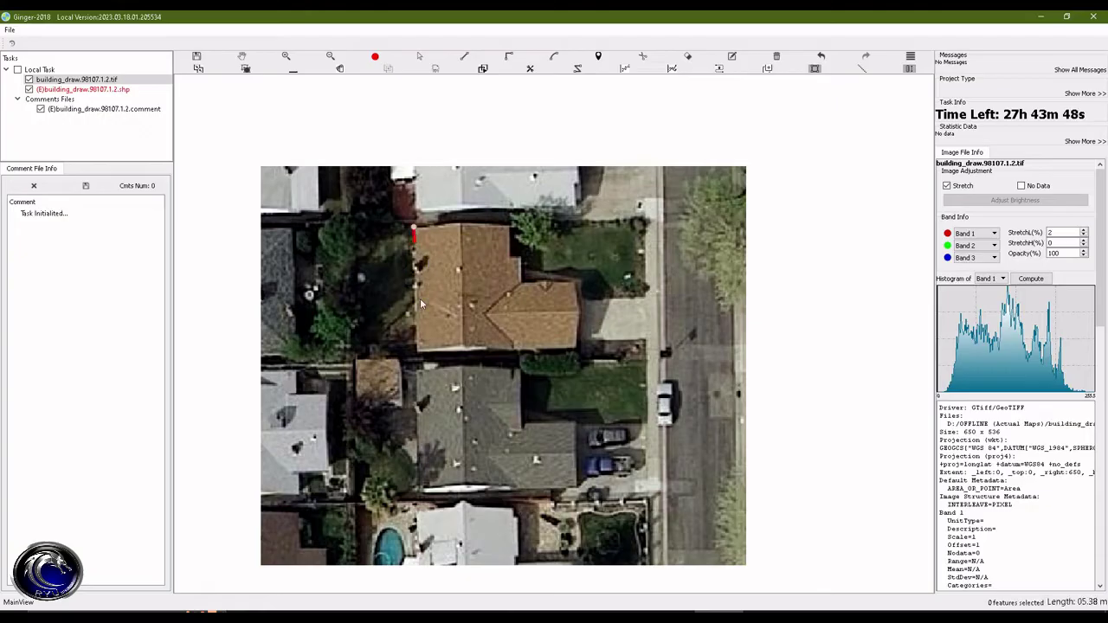
pyautogui.click(417, 351)
pyautogui.click(575, 349)
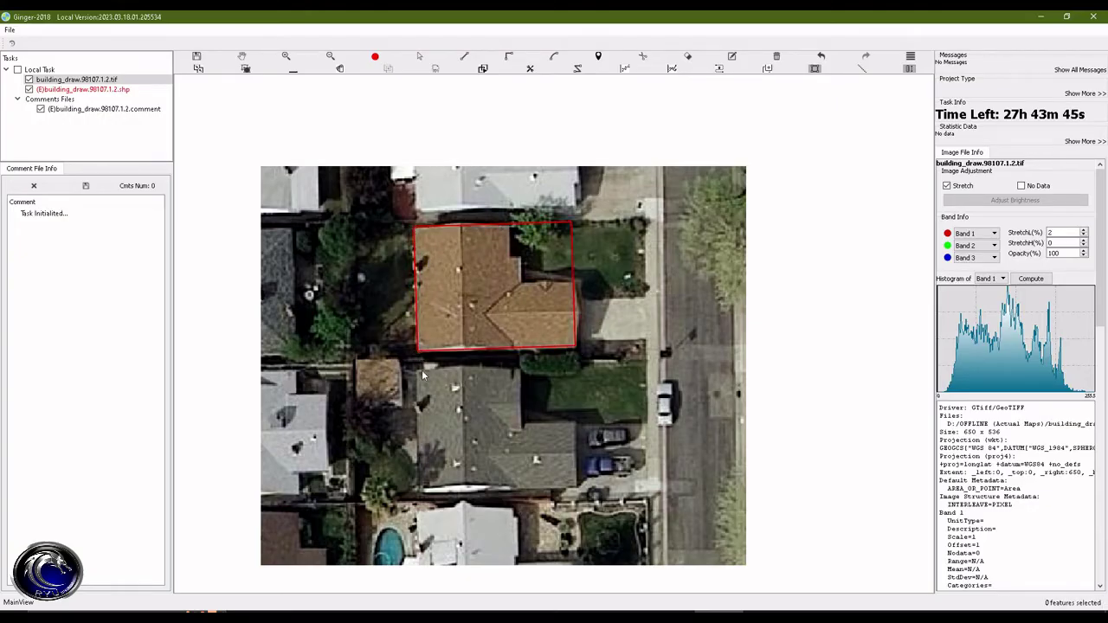
pyautogui.click(422, 370)
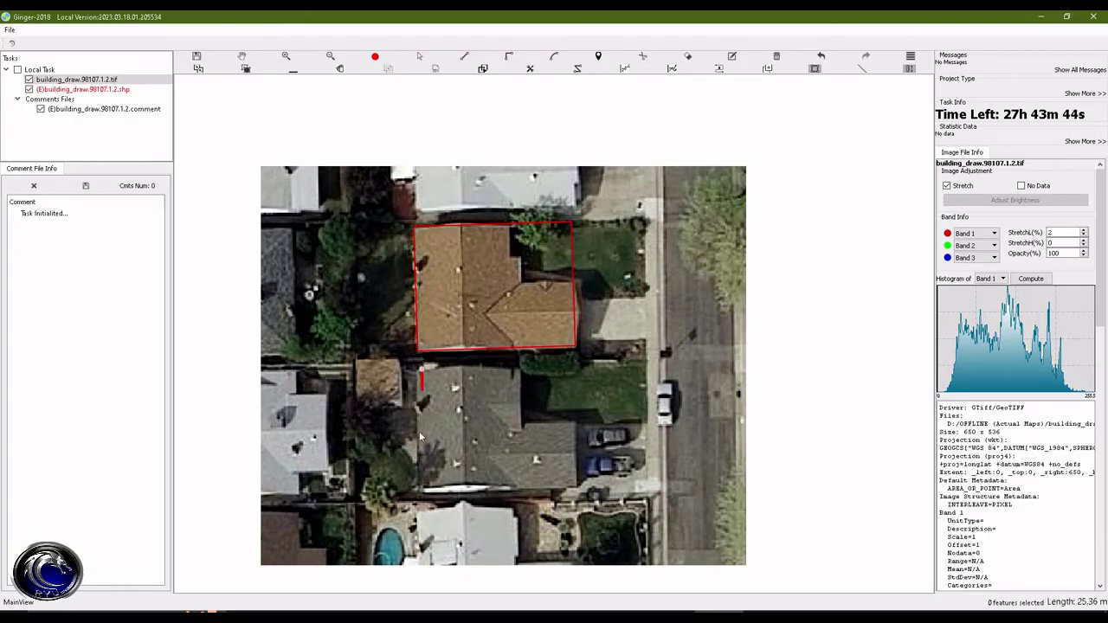
pyautogui.click(424, 490)
pyautogui.click(577, 488)
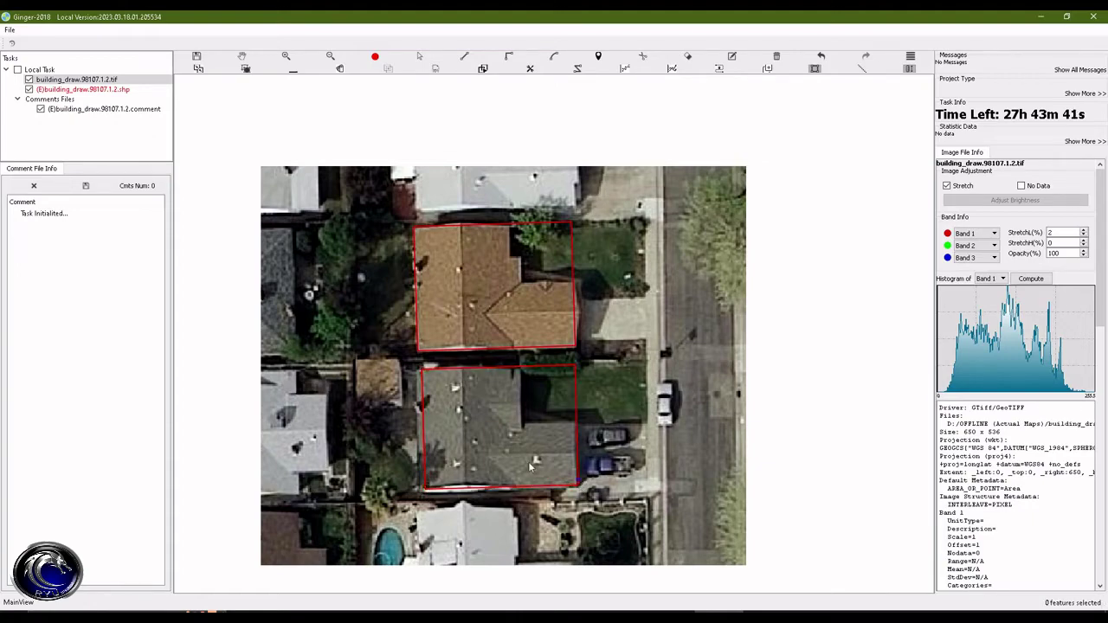
# Step: Draw two tall rectangles over the strips west of the houses, one beside the orange roof and one beside the grey roof
pyautogui.click(331, 209)
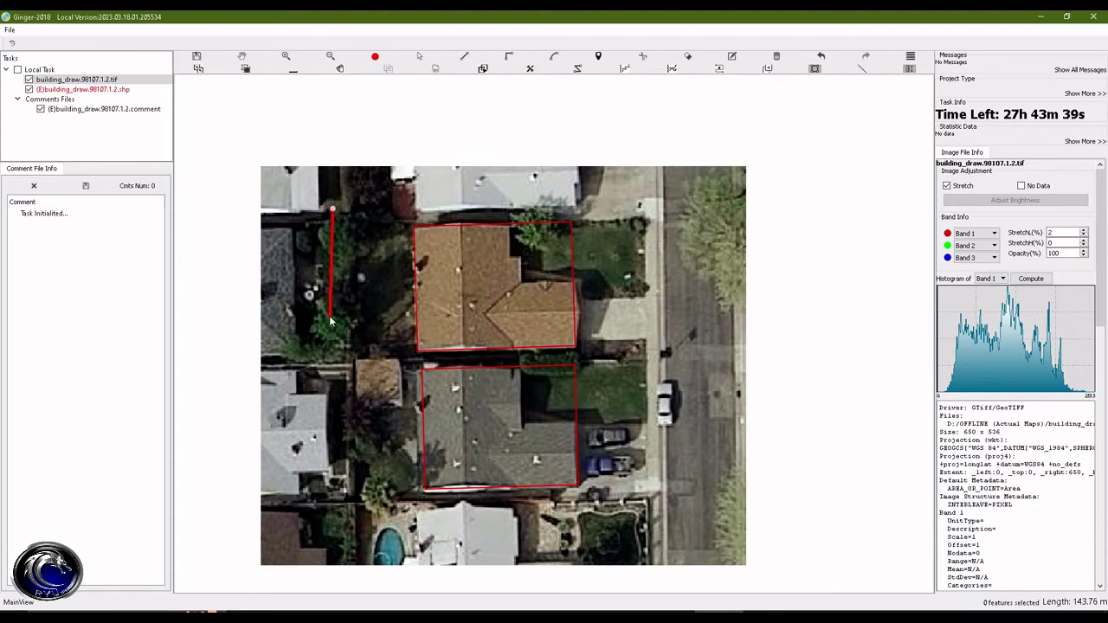
pyautogui.click(330, 316)
pyautogui.click(381, 317)
pyautogui.click(323, 354)
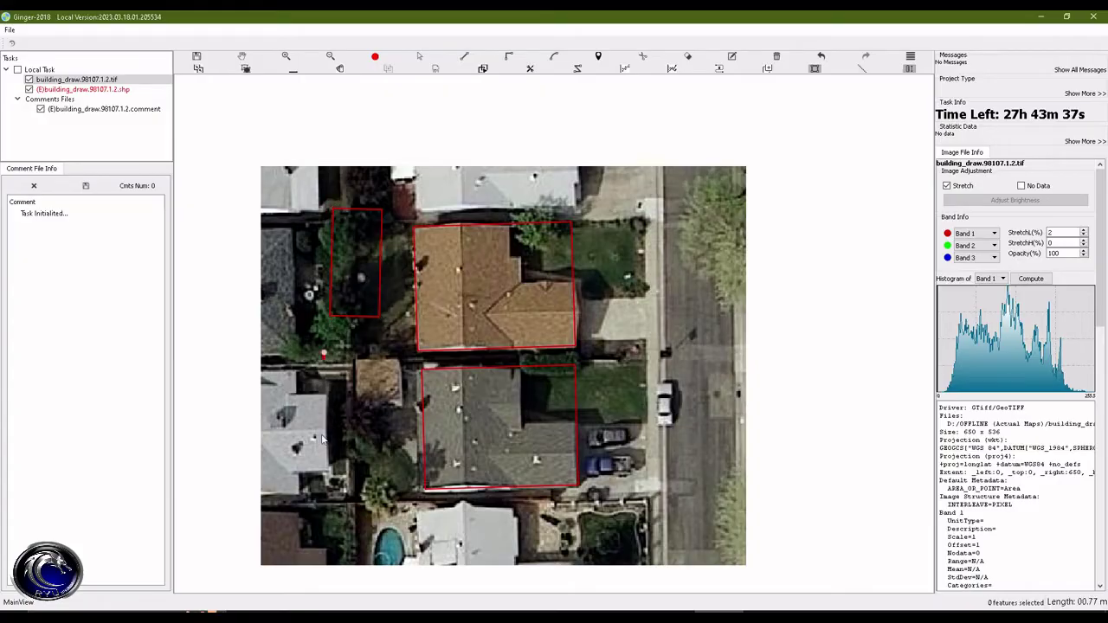
pyautogui.click(318, 495)
pyautogui.click(371, 494)
# Step: Draw two tall rectangles over the road, one level with the orange-roofed house and one around the white vehicle's stretch
pyautogui.click(656, 192)
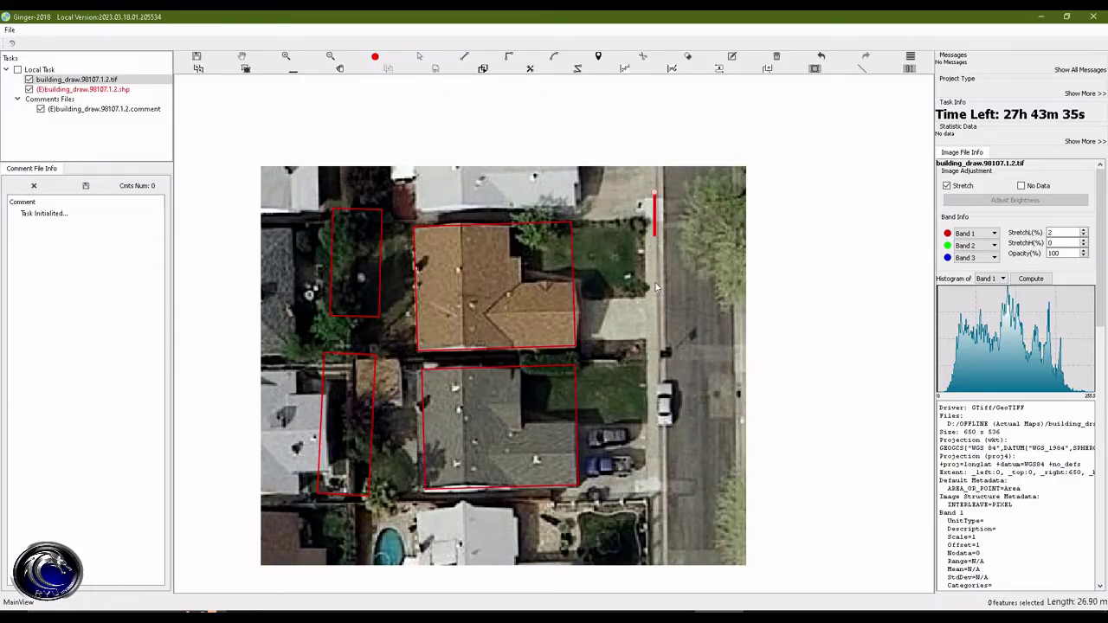
pyautogui.click(656, 340)
pyautogui.click(703, 341)
pyautogui.click(647, 374)
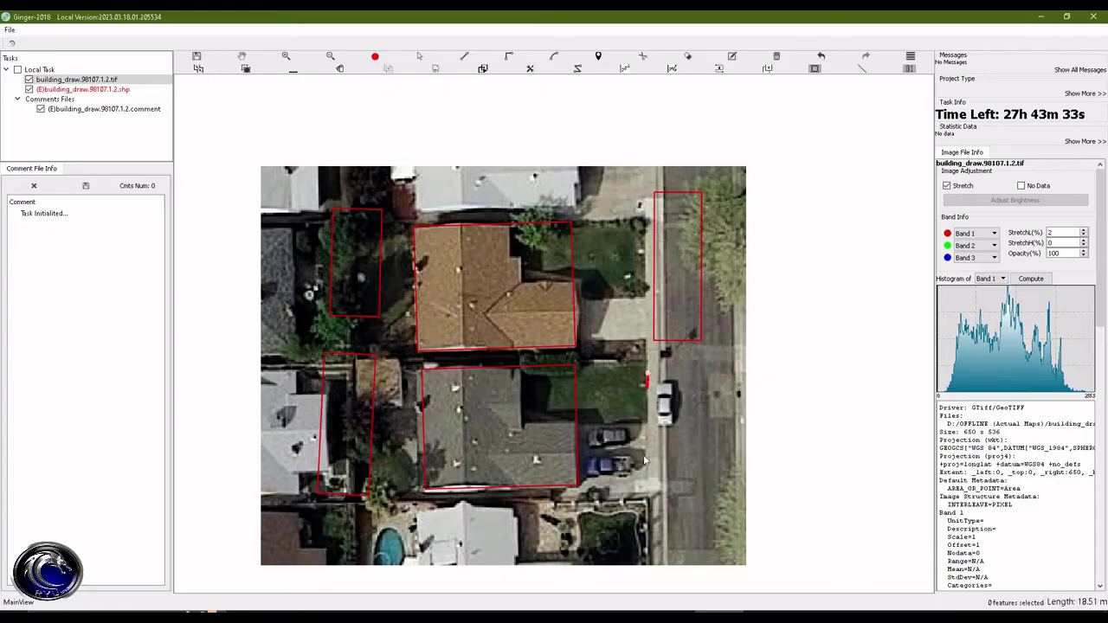
pyautogui.click(699, 522)
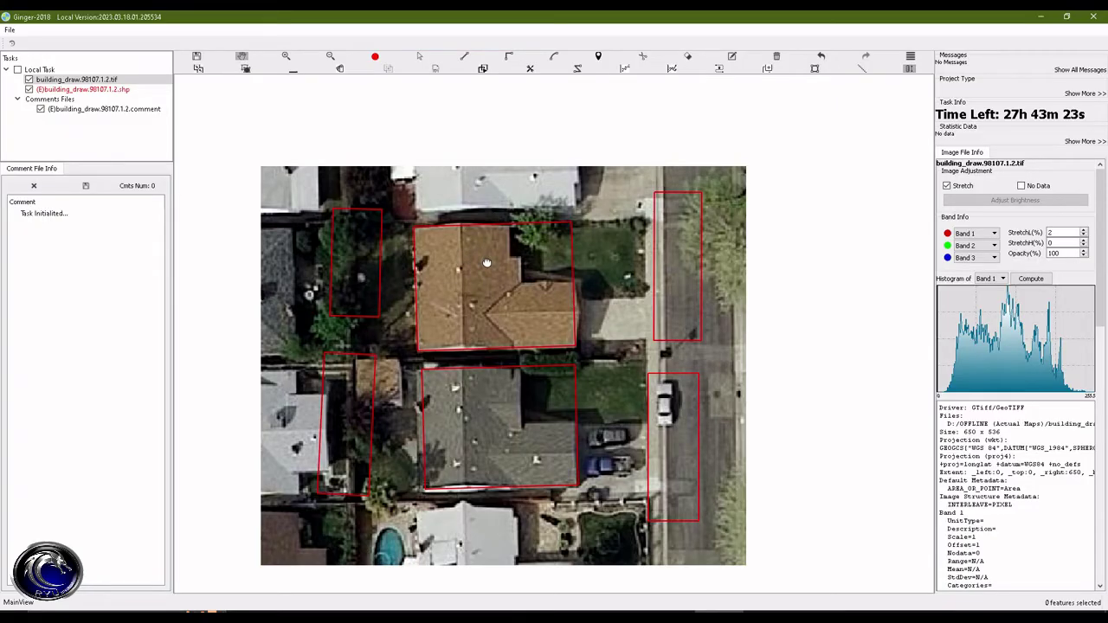
# Step: Try to pick the drawn rectangles while the Hand tool is active, shifting the aerial image around the view
pyautogui.moveTo(487, 264); pyautogui.dragTo(514, 291)
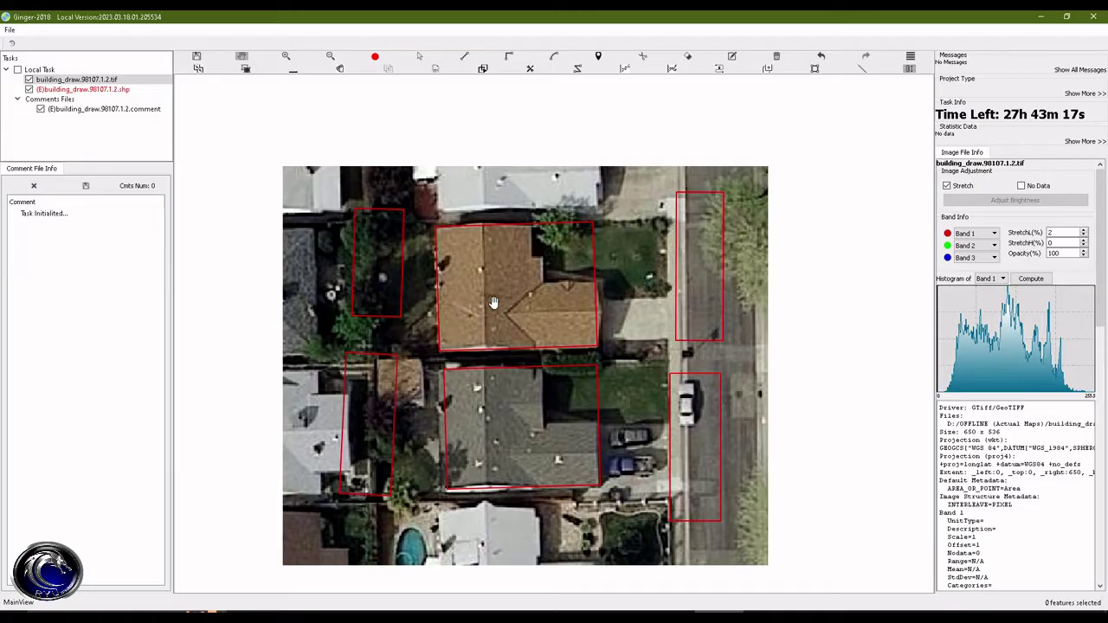
pyautogui.moveTo(493, 303); pyautogui.dragTo(557, 346)
pyautogui.click(396, 279)
pyautogui.moveTo(401, 310); pyautogui.dragTo(411, 260)
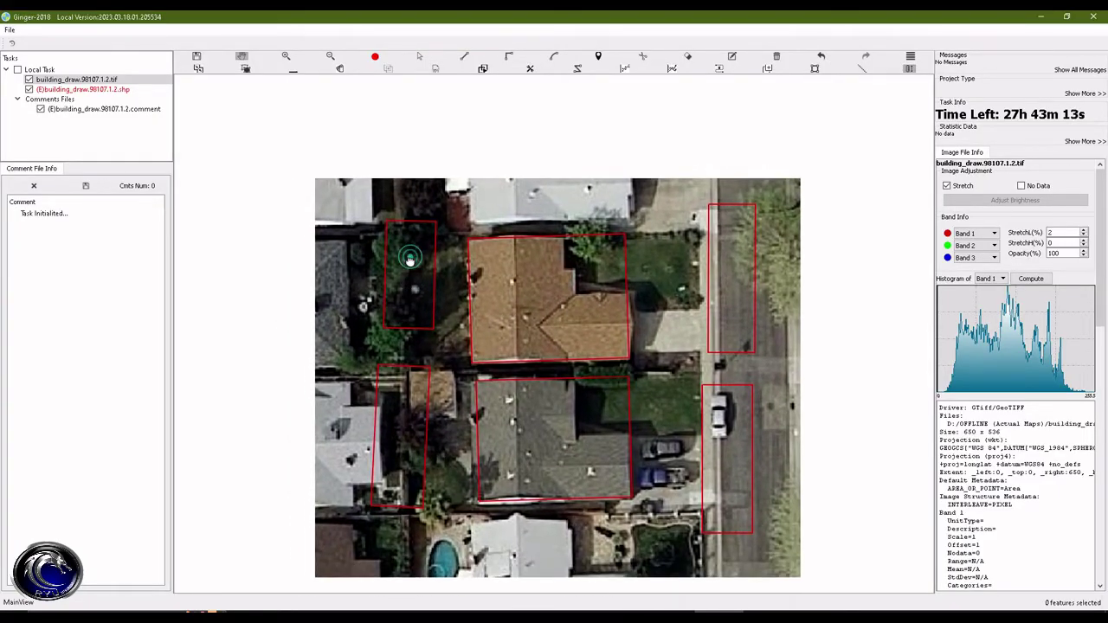
pyautogui.moveTo(393, 404); pyautogui.dragTo(389, 417)
pyautogui.moveTo(548, 317); pyautogui.dragTo(518, 293)
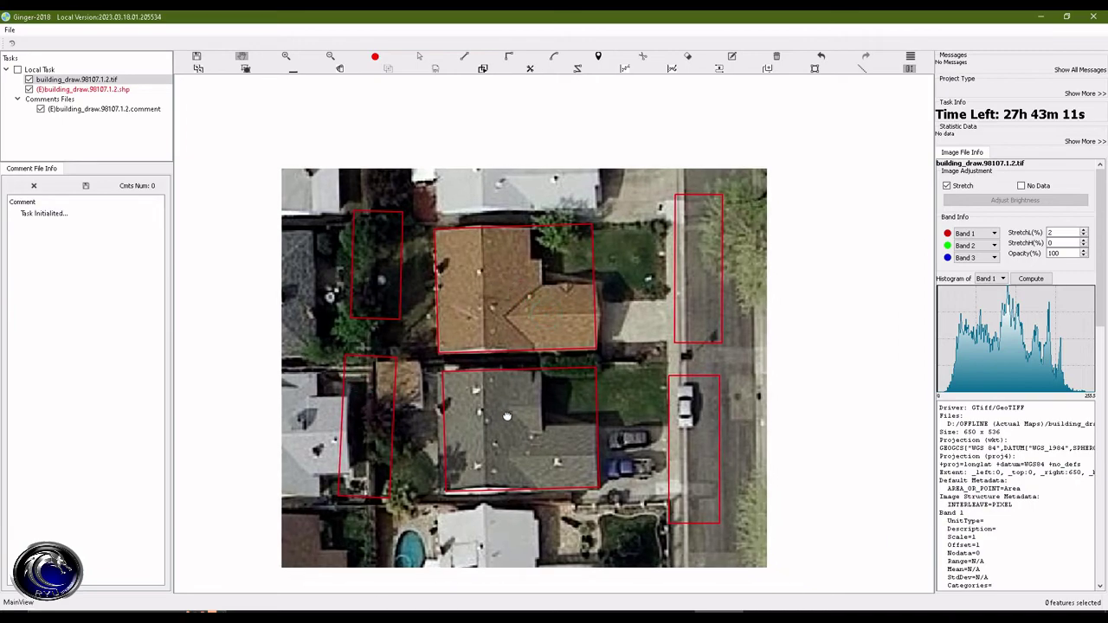
pyautogui.click(681, 409)
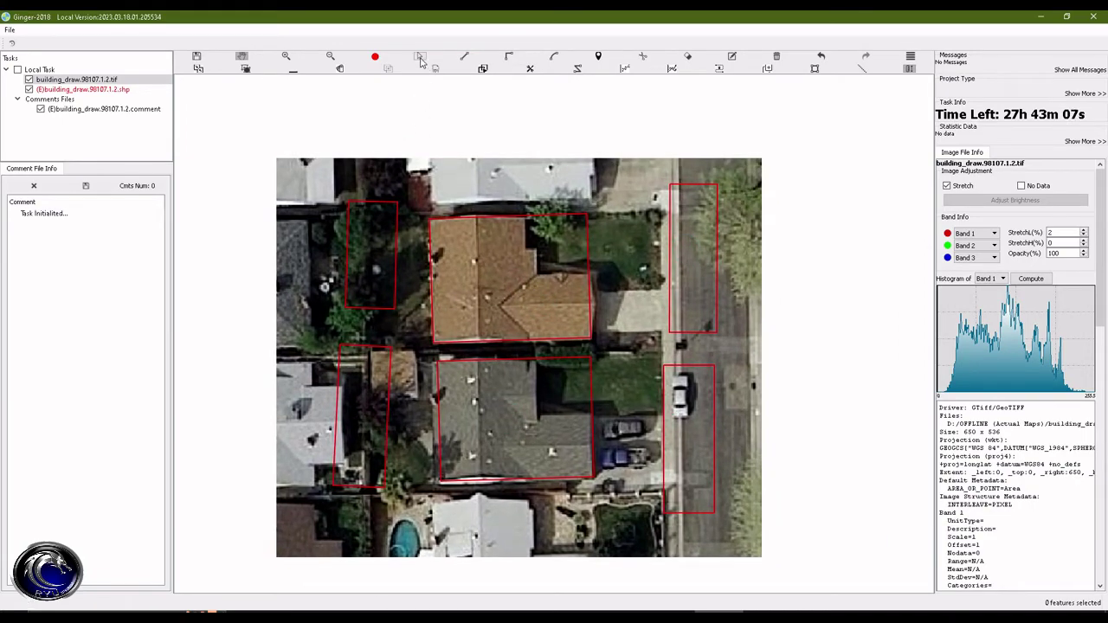
# Step: Check the Select entry in the shortcut reference and use the Select tool to select the house, road and side rectangles one at a time
pyautogui.hotkey('alt', 'Tab')
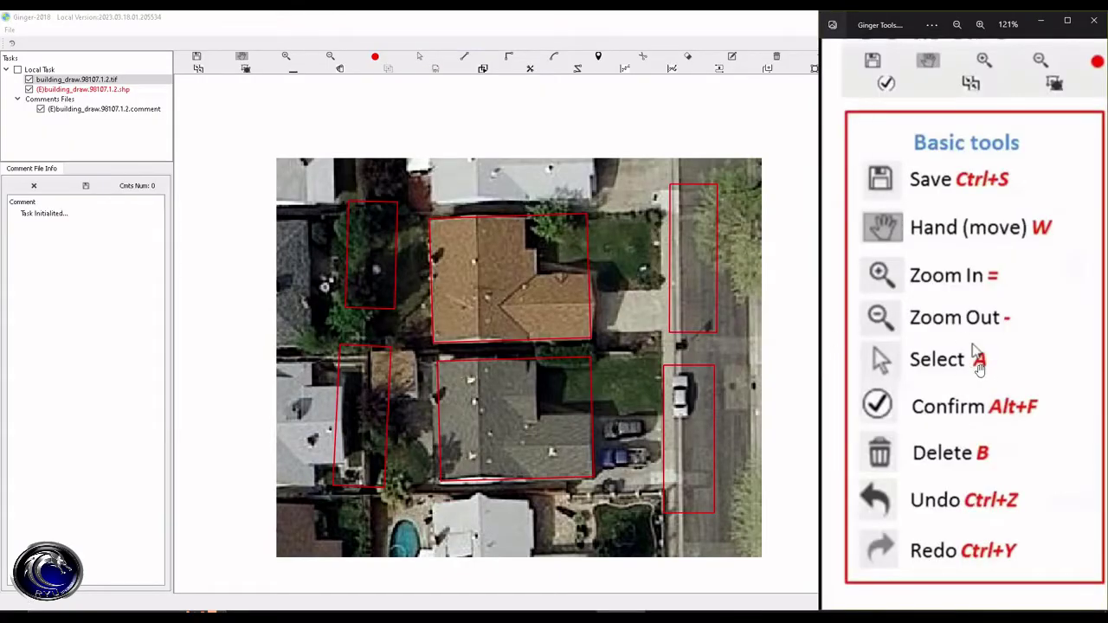
pyautogui.hotkey('alt', 'Tab')
pyautogui.press('a')
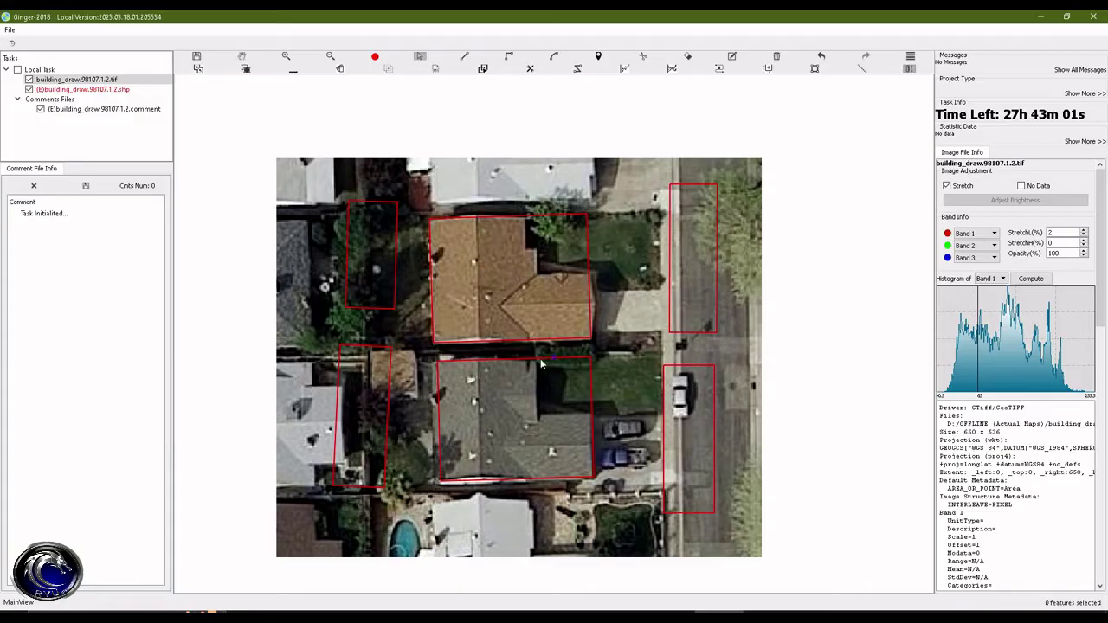
pyautogui.click(358, 395)
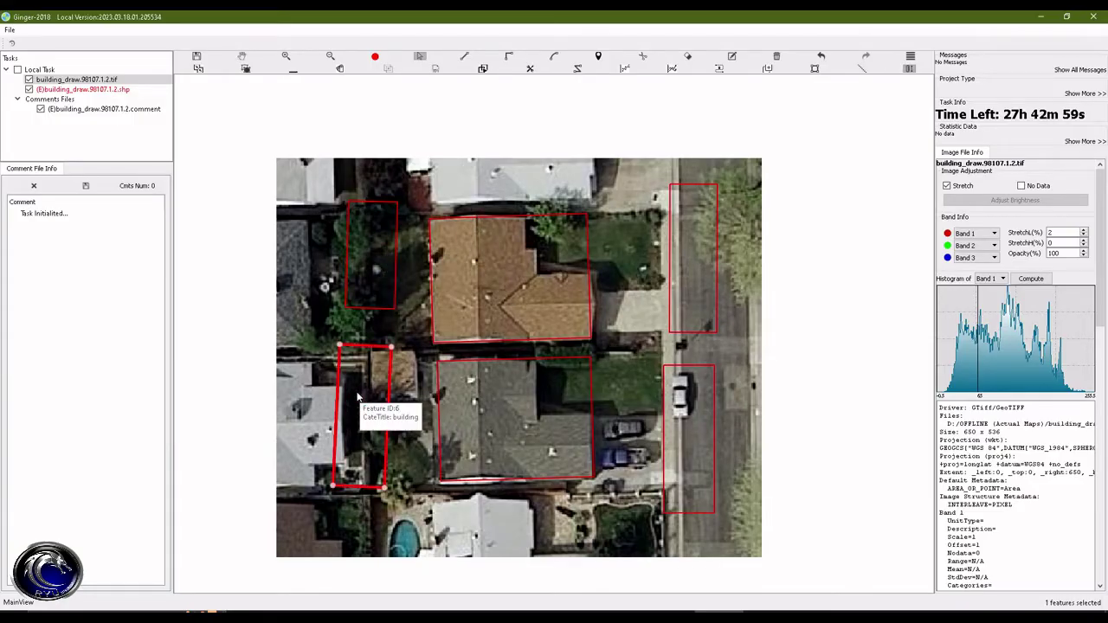
pyautogui.click(478, 274)
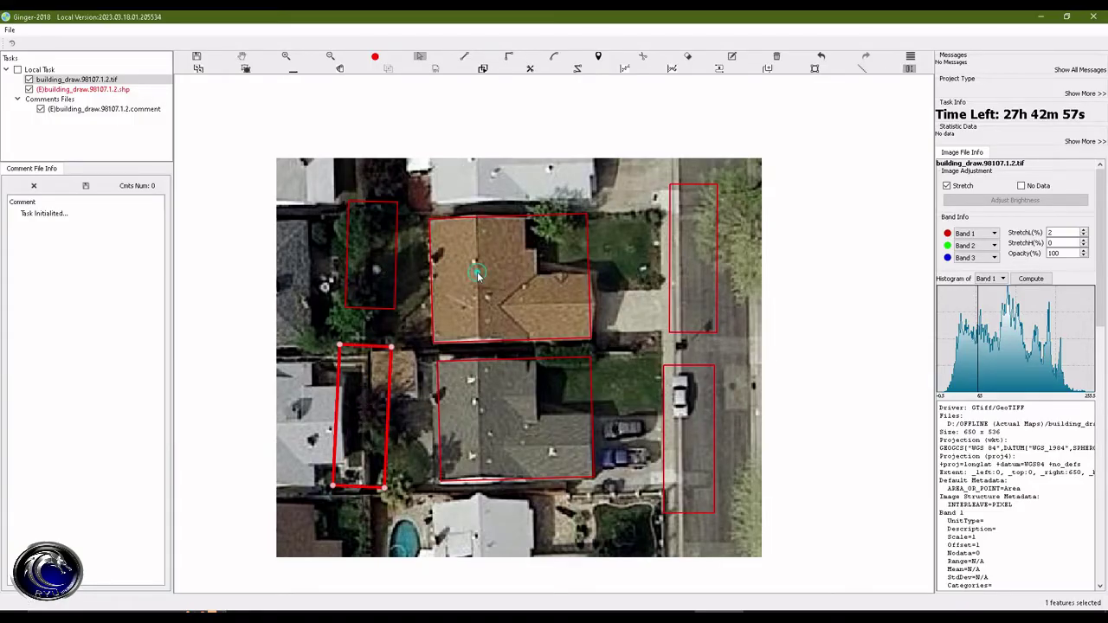
pyautogui.click(502, 424)
pyautogui.click(699, 439)
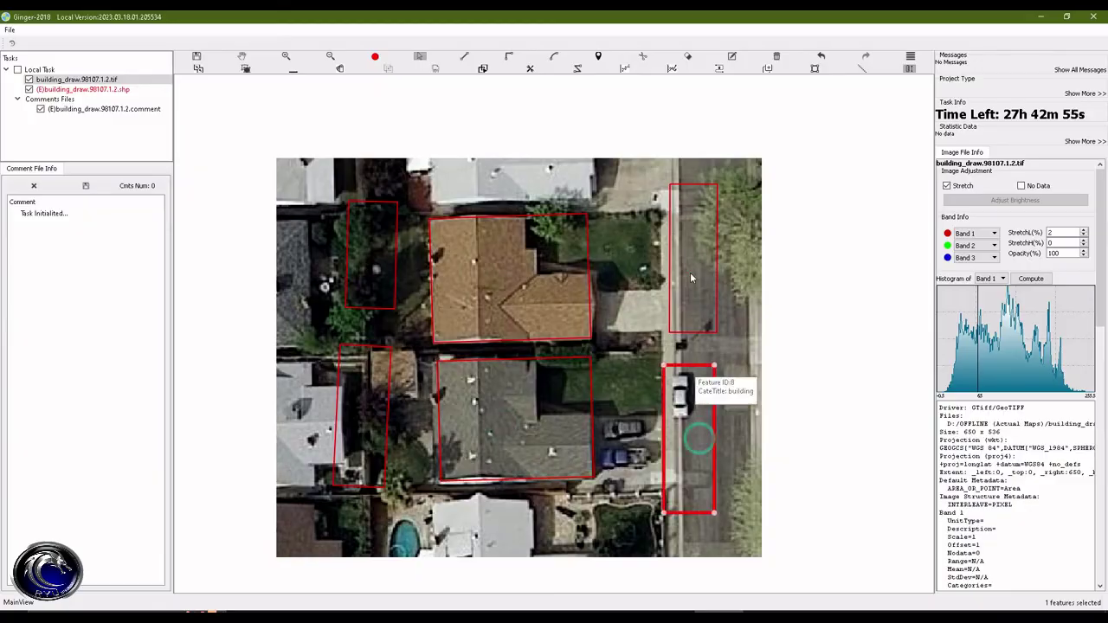
pyautogui.click(691, 278)
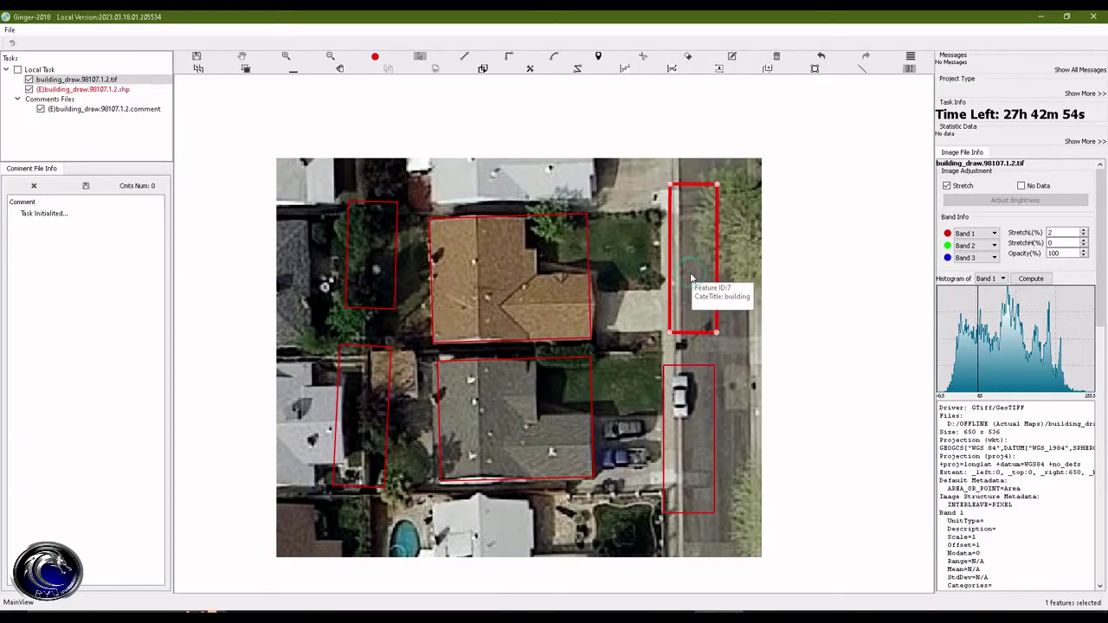
pyautogui.click(512, 256)
pyautogui.click(503, 418)
pyautogui.click(700, 435)
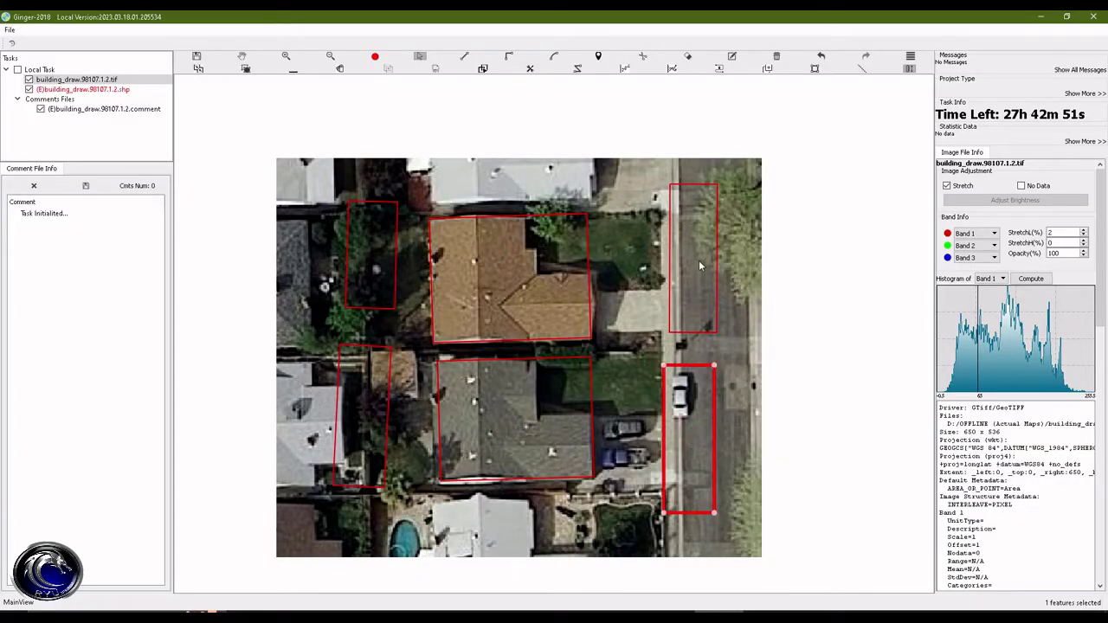
# Step: Select the northern road, orange-roof, two western and southern road rectangles one at a time
pyautogui.click(699, 265)
pyautogui.click(513, 258)
pyautogui.click(371, 260)
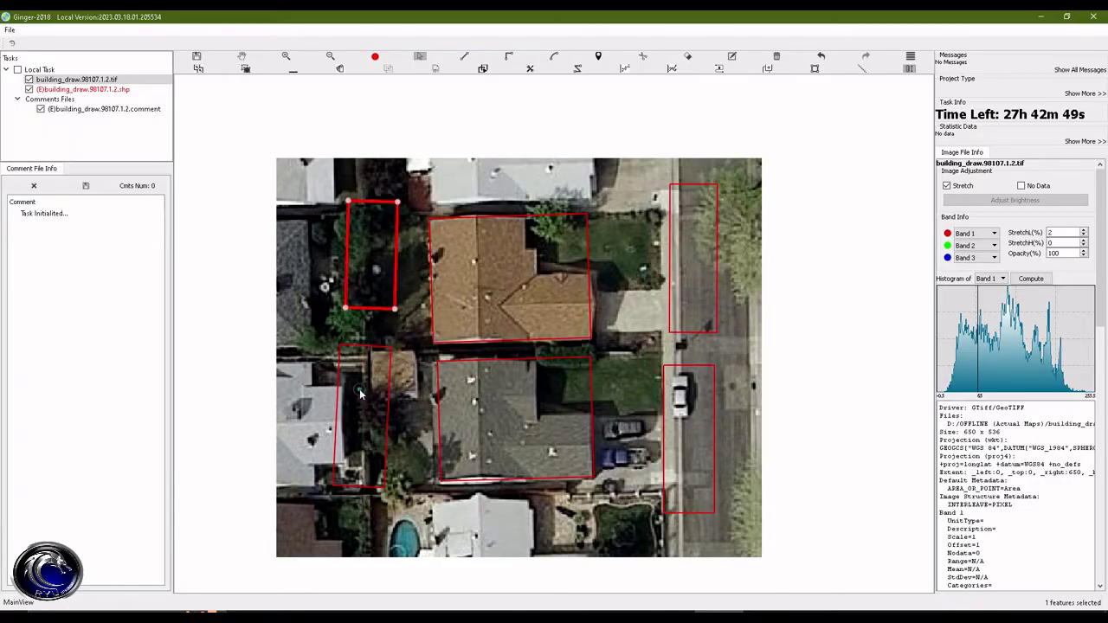
pyautogui.click(363, 388)
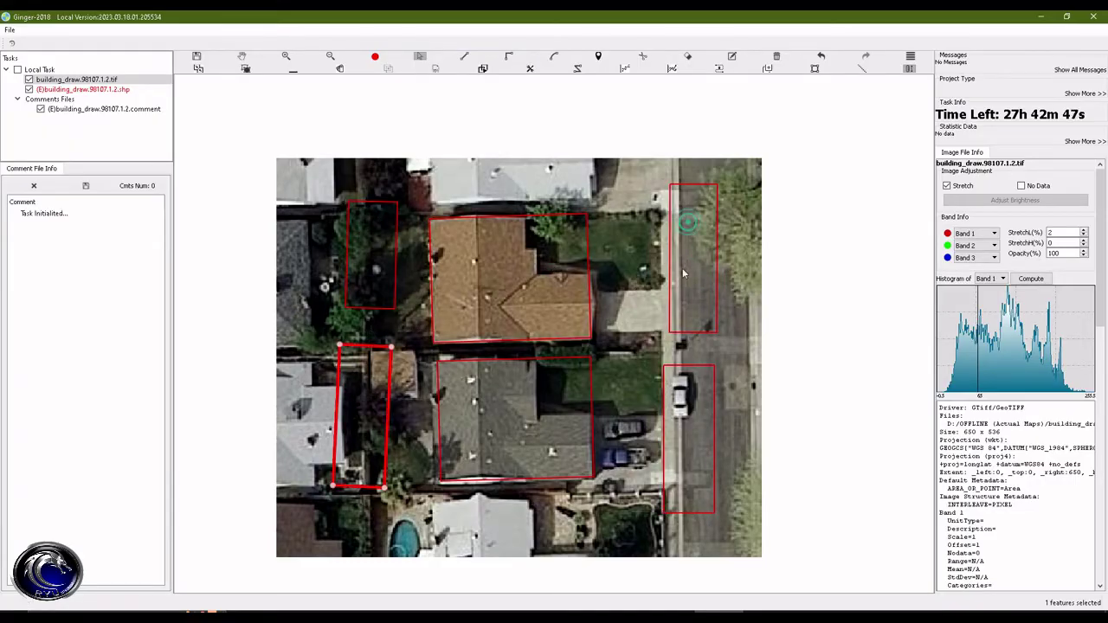
pyautogui.click(686, 452)
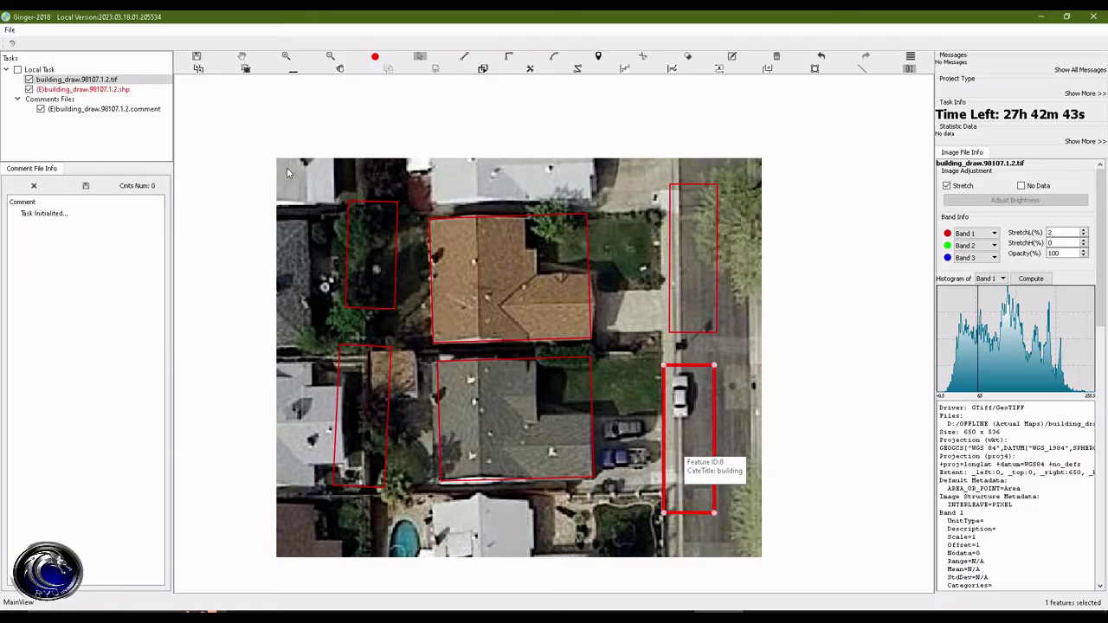
# Step: Box-select all six rectangles across the aerial image, clear the selection, and repeat
pyautogui.moveTo(287, 167); pyautogui.dragTo(741, 560)
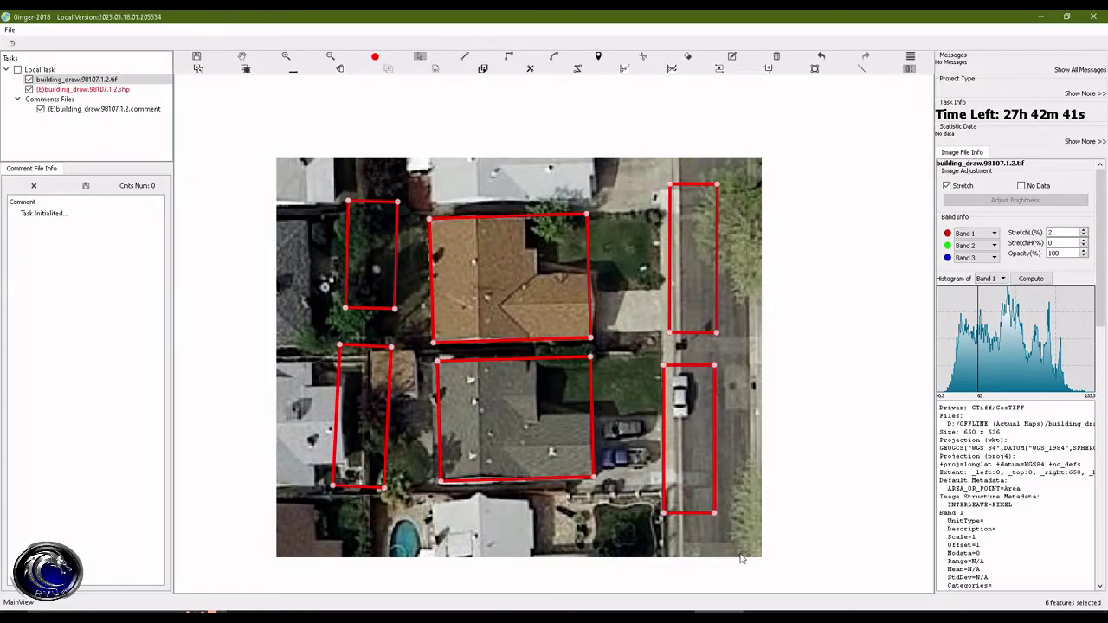
pyautogui.click(749, 438)
pyautogui.moveTo(306, 159); pyautogui.dragTo(745, 530)
pyautogui.click(732, 308)
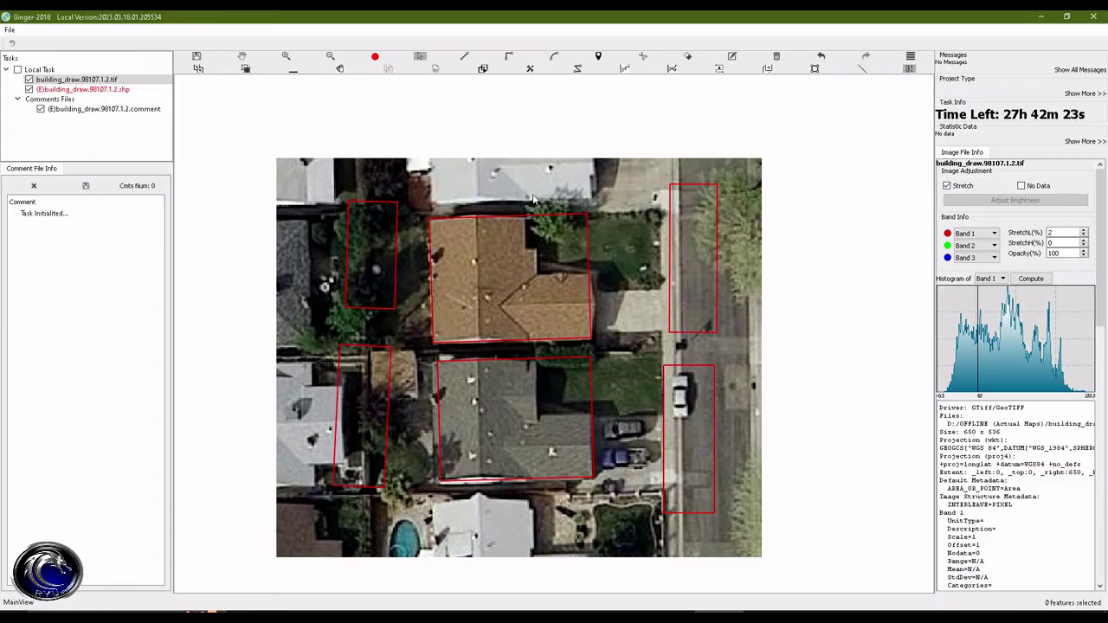
# Step: Select the upper western, grey-roof and northern road rectangles together, then clear the selection
pyautogui.click(372, 243)
pyautogui.keyDown('shift'); pyautogui.click(502, 423); pyautogui.keyUp('shift')
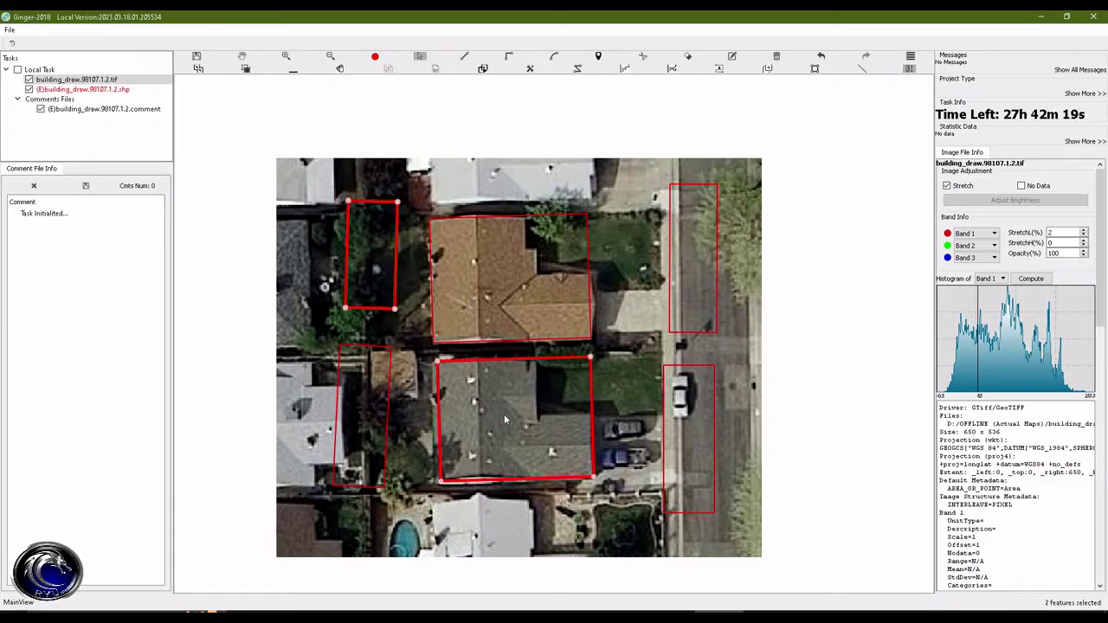
pyautogui.keyDown('shift'); pyautogui.click(698, 260); pyautogui.keyUp('shift')
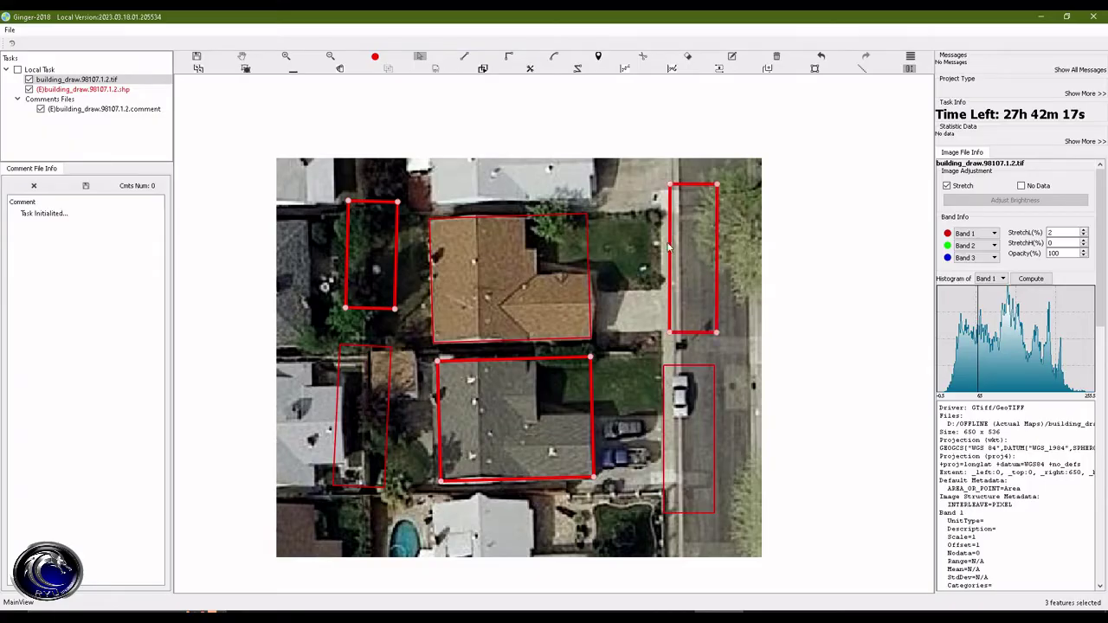
pyautogui.click(402, 258)
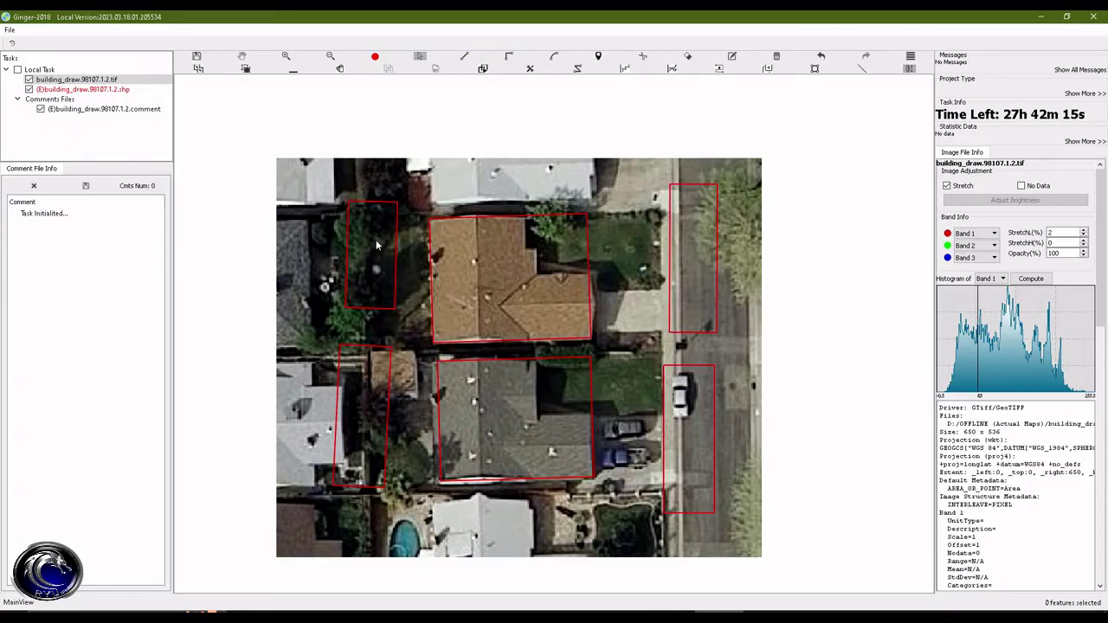
# Step: Select both western rectangles, add both road rectangles with a selection box, and clear the selection
pyautogui.click(374, 246)
pyautogui.keyDown('shift'); pyautogui.click(364, 395); pyautogui.keyUp('shift')
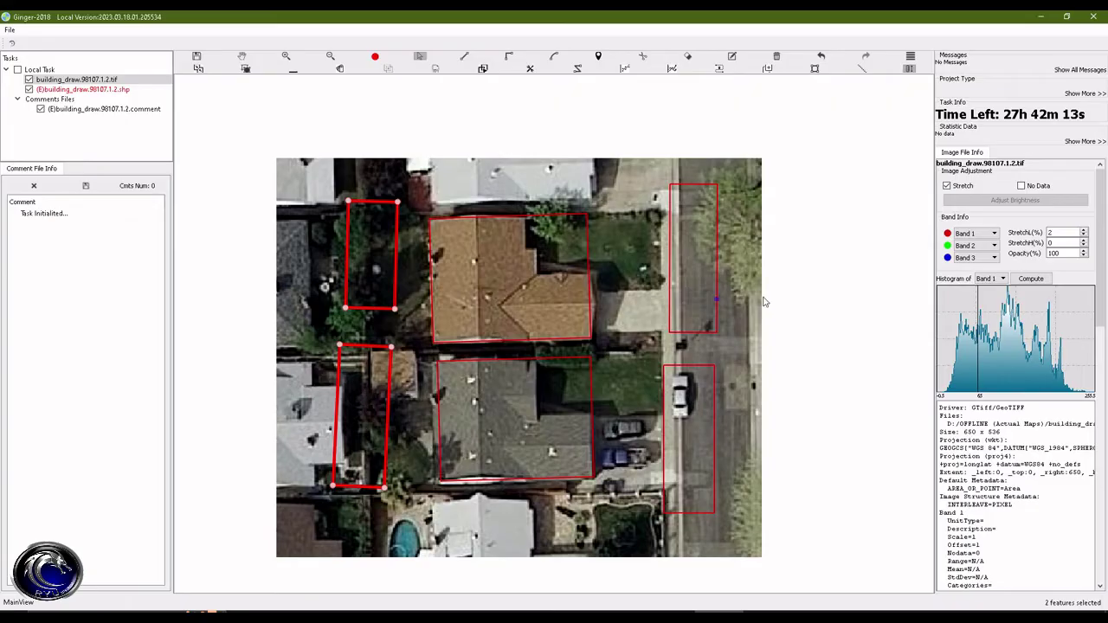
pyautogui.moveTo(642, 162); pyautogui.dragTo(732, 535)
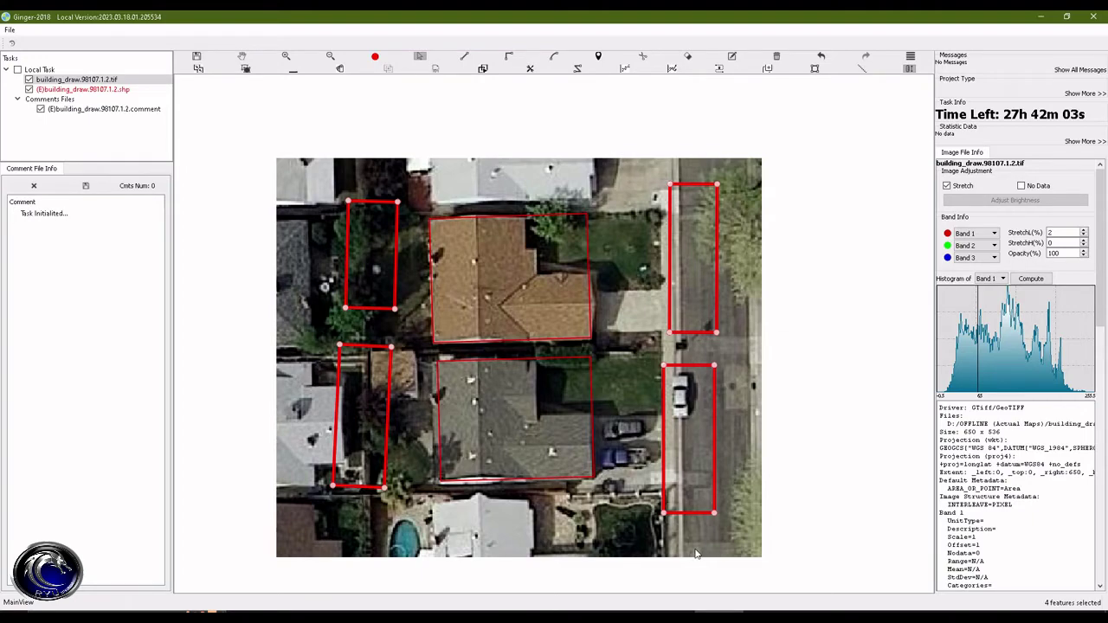
pyautogui.click(643, 275)
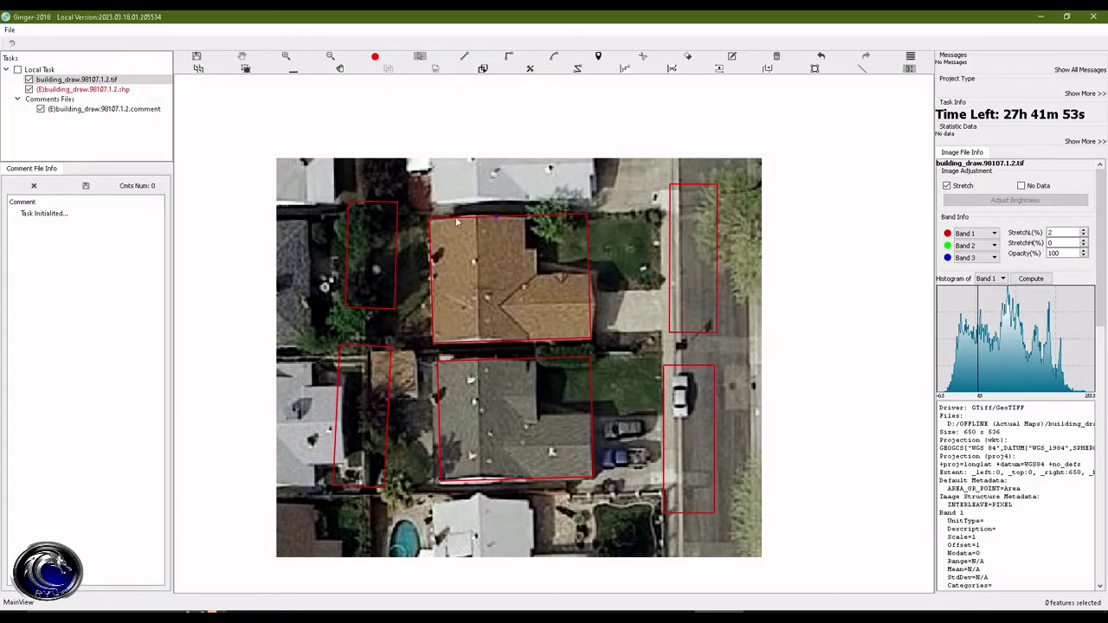
# Step: Turn on Feature Filling and draw a small rectangle with the Right Angle tool inside the orange-roof rectangle
pyautogui.click(911, 56)
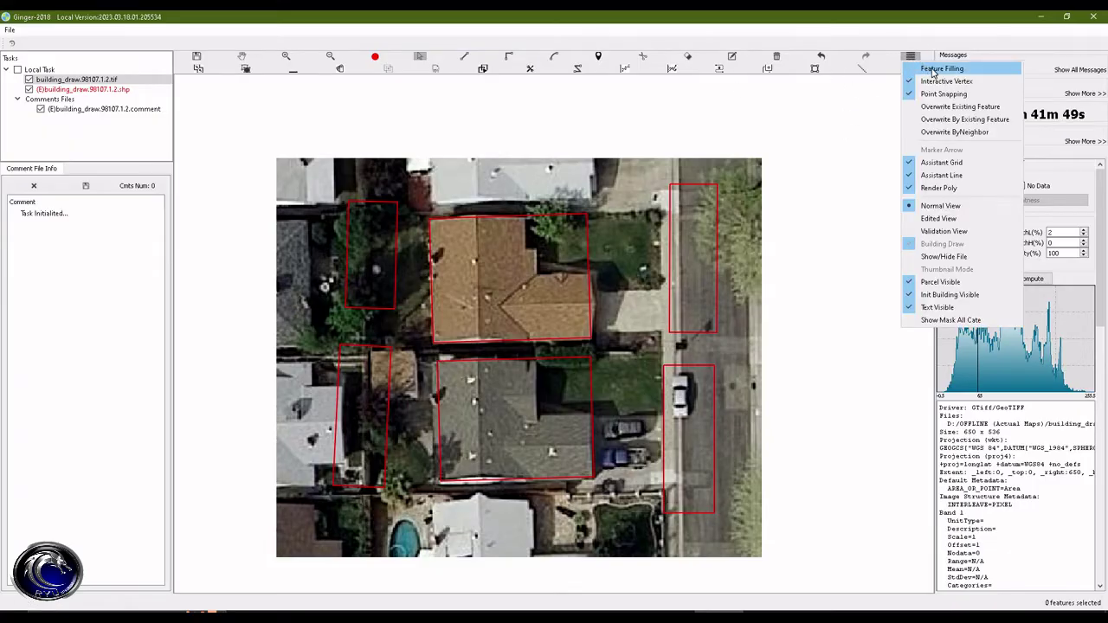
pyautogui.click(933, 69)
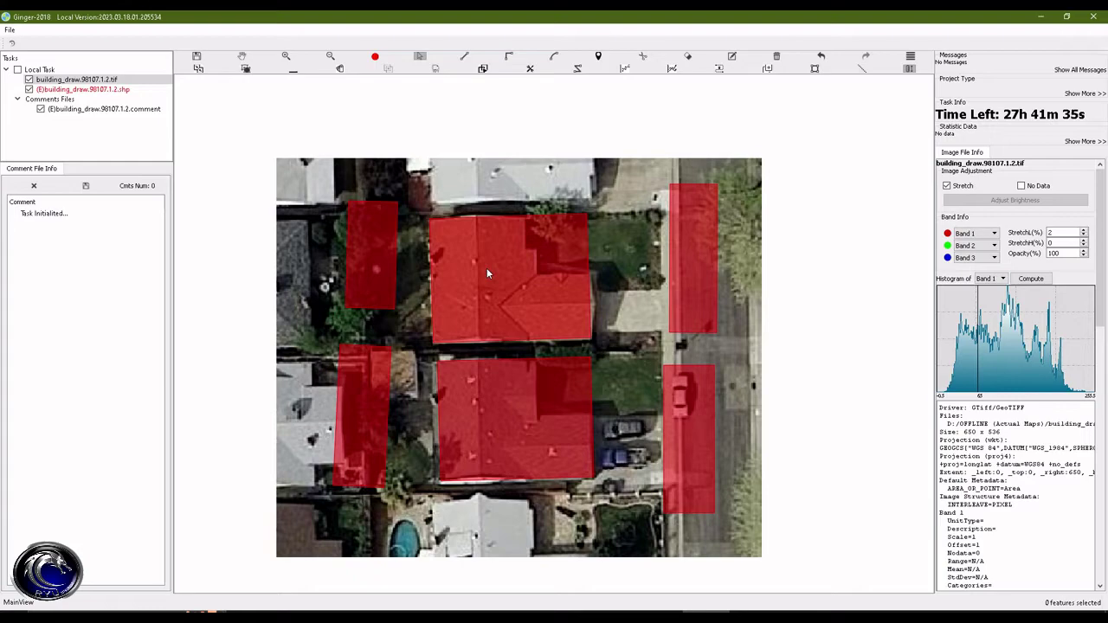
pyautogui.press('w')
pyautogui.click(455, 250)
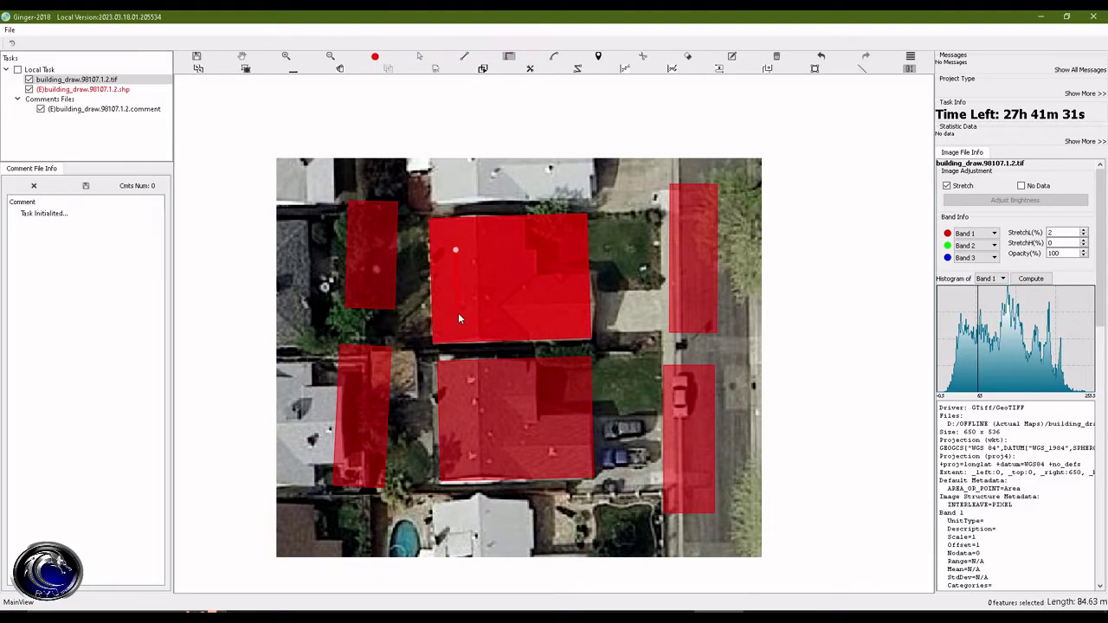
pyautogui.click(458, 312)
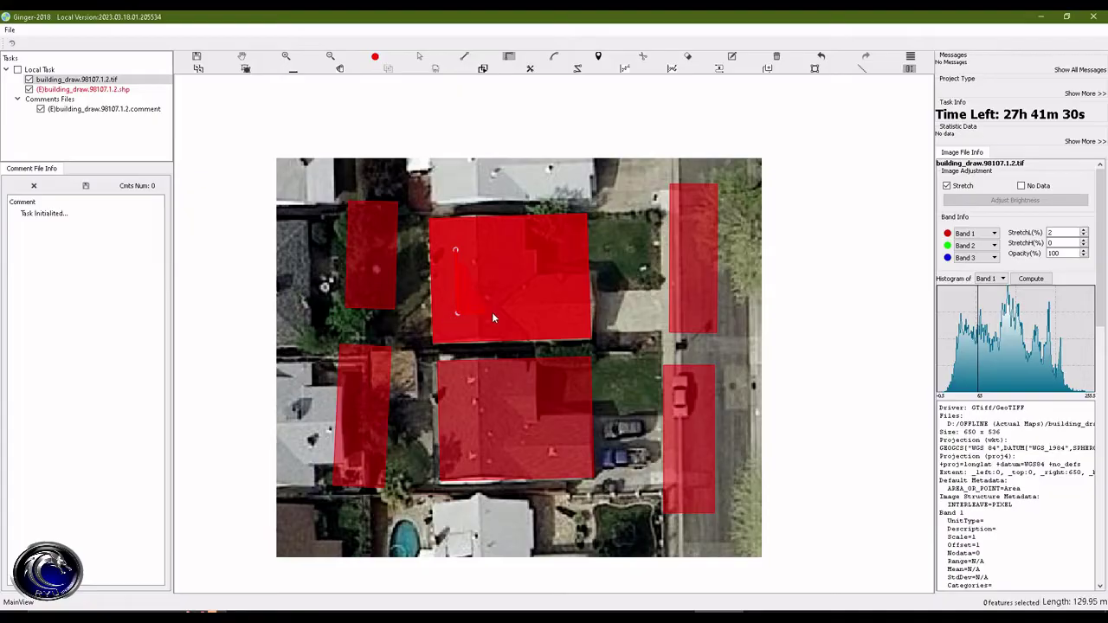
pyautogui.click(492, 256)
pyautogui.rightClick(460, 271)
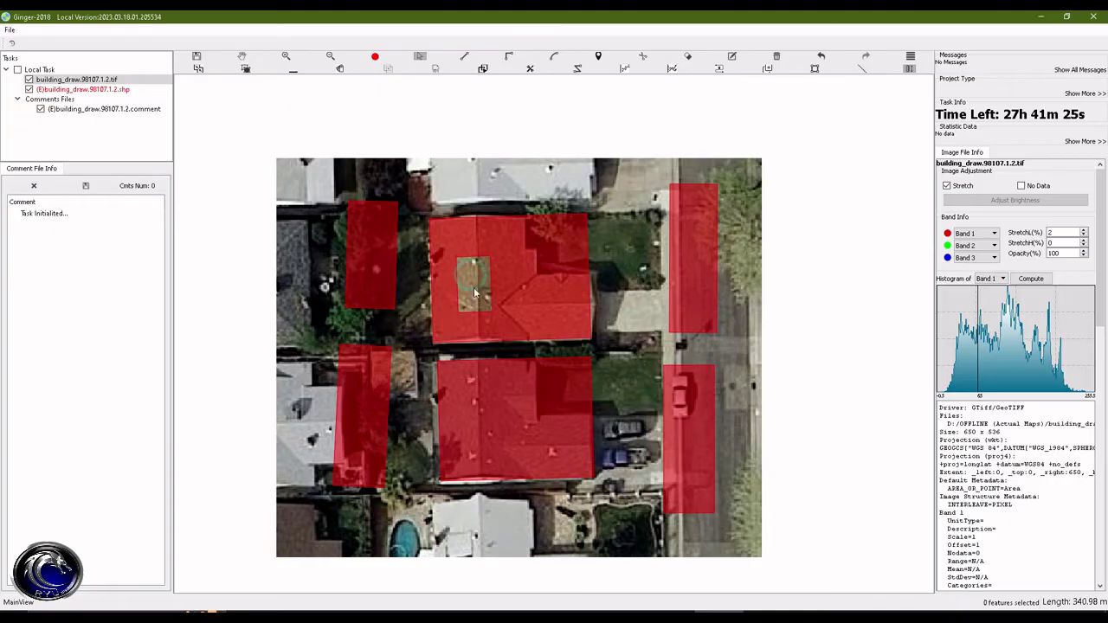
pyautogui.click(468, 274)
# Step: Turn off Feature Filling and draw a larger four-sided shape around the small rectangle on the orange roof
pyautogui.click(911, 57)
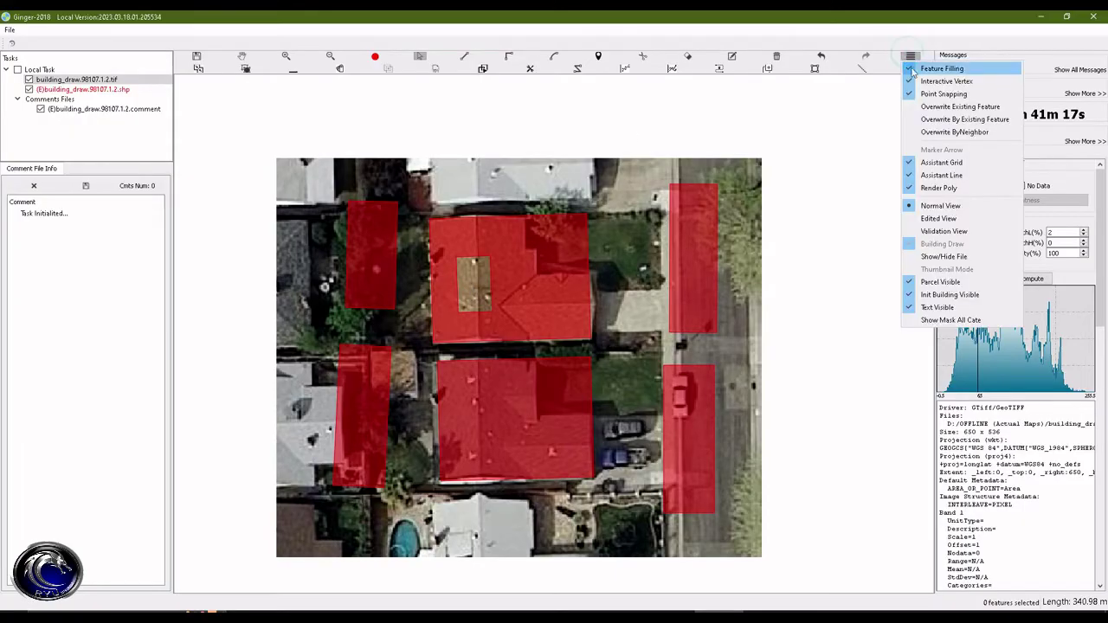
pyautogui.click(789, 267)
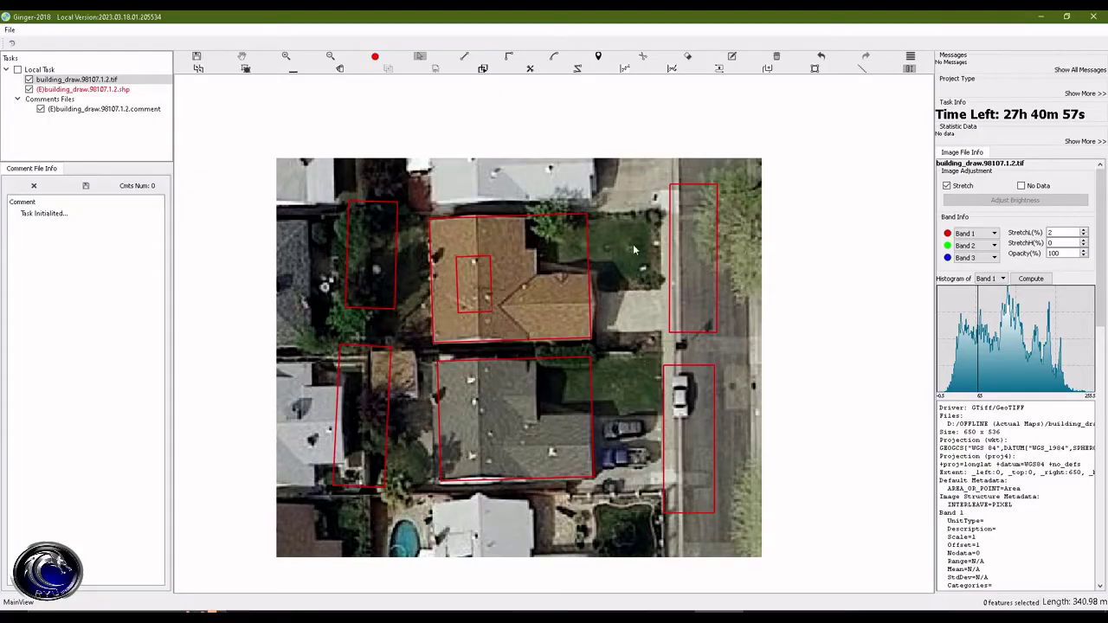
pyautogui.press('e')
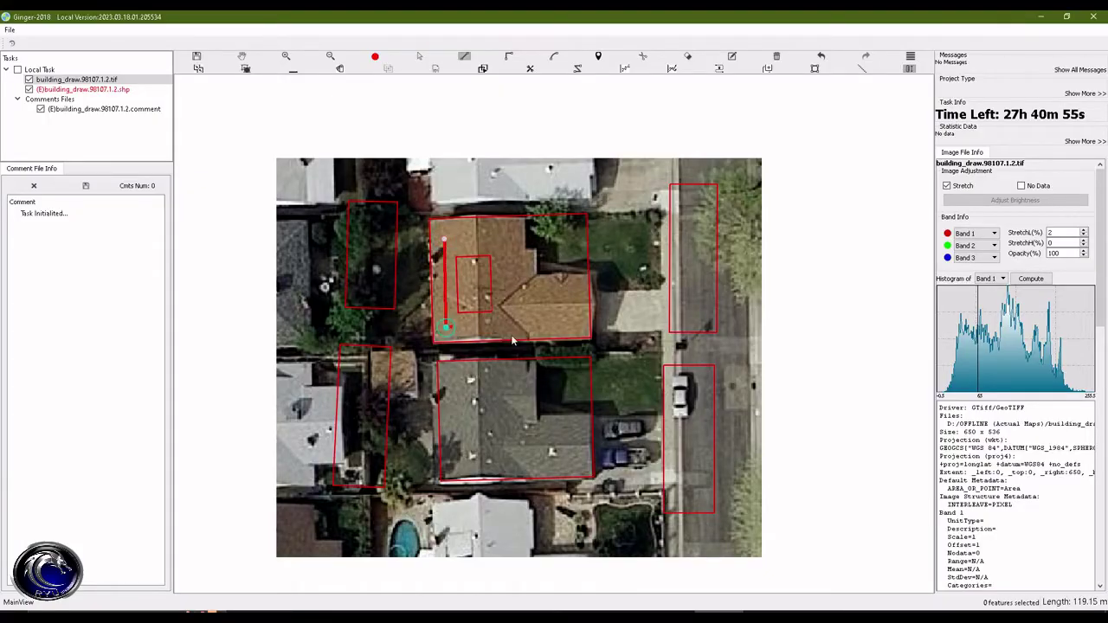
pyautogui.click(446, 327)
pyautogui.click(509, 320)
pyautogui.doubleClick(504, 236)
# Step: Select the nested shapes on the orange roof and remove the two inner ones, keeping the house rectangle
pyautogui.click(487, 309)
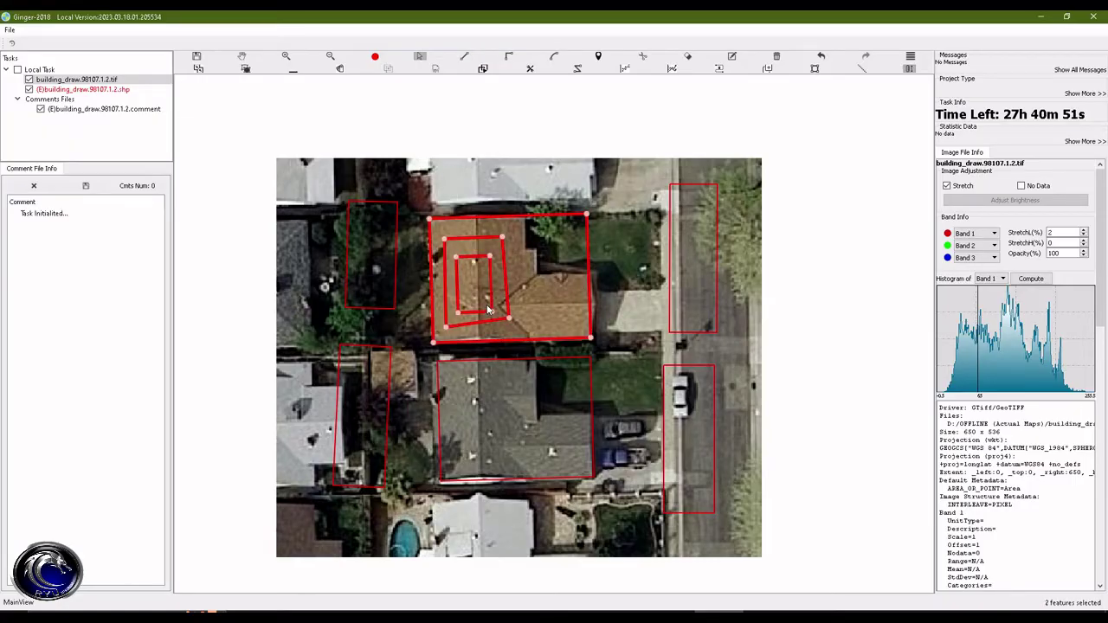
pyautogui.press('Delete')
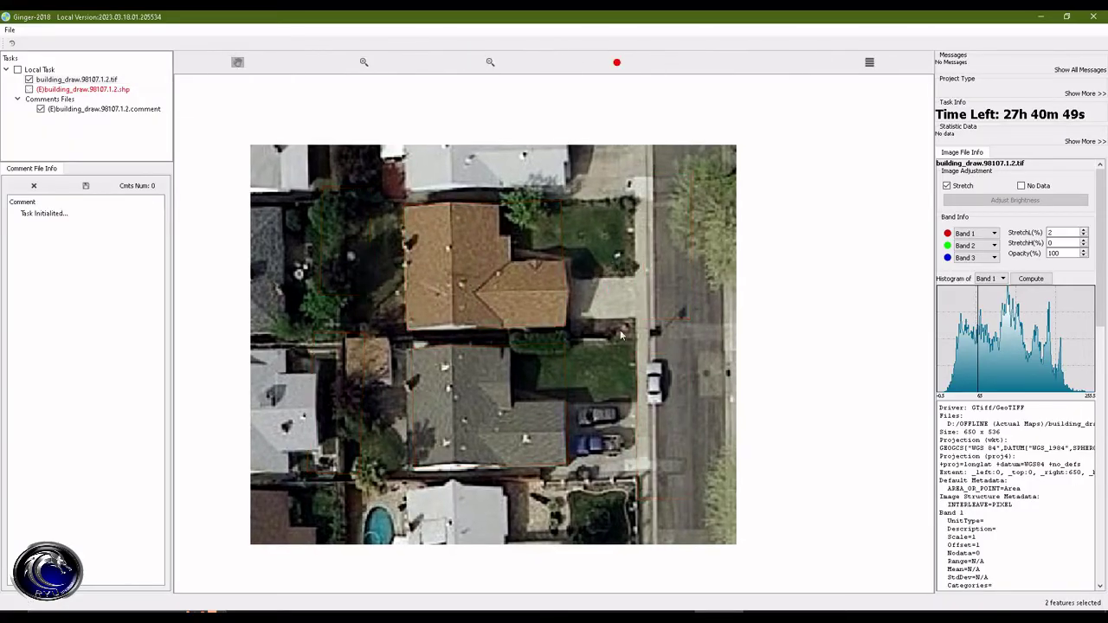
pyautogui.hotkey('alt', 'Tab')
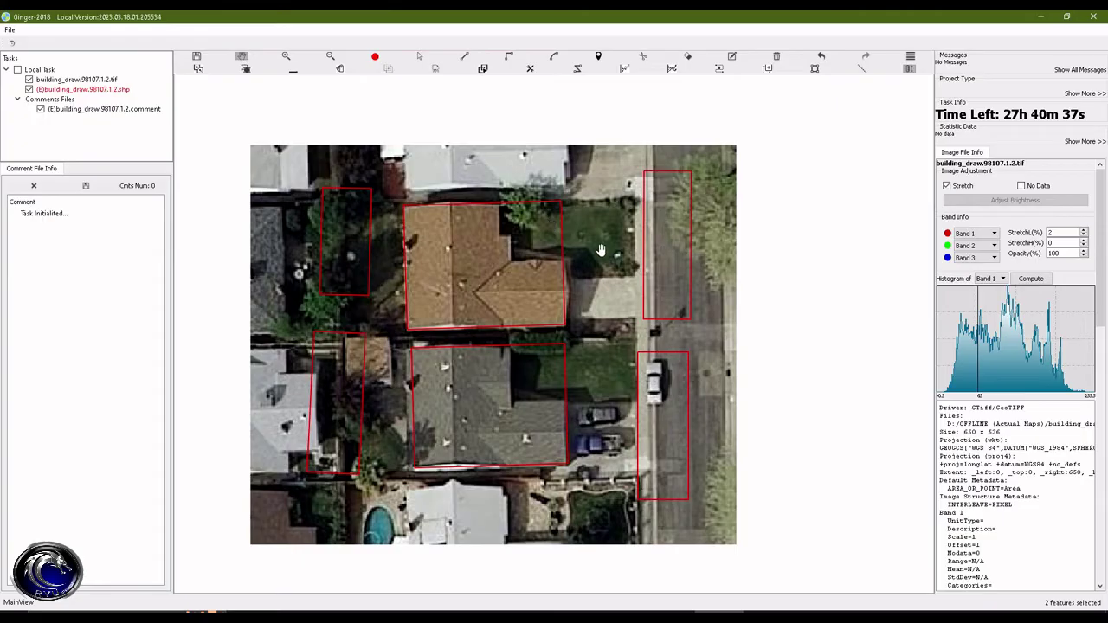
# Step: Delete the two rectangles over the strips west of the houses
pyautogui.press('a')
pyautogui.click(348, 221)
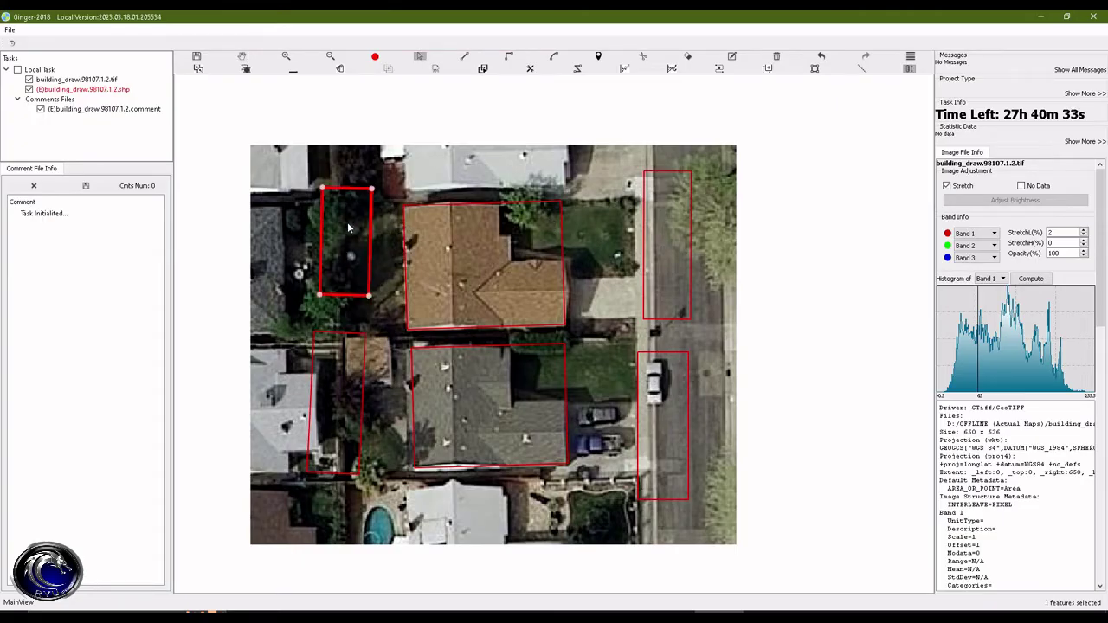
pyautogui.press('Delete')
pyautogui.click(344, 394)
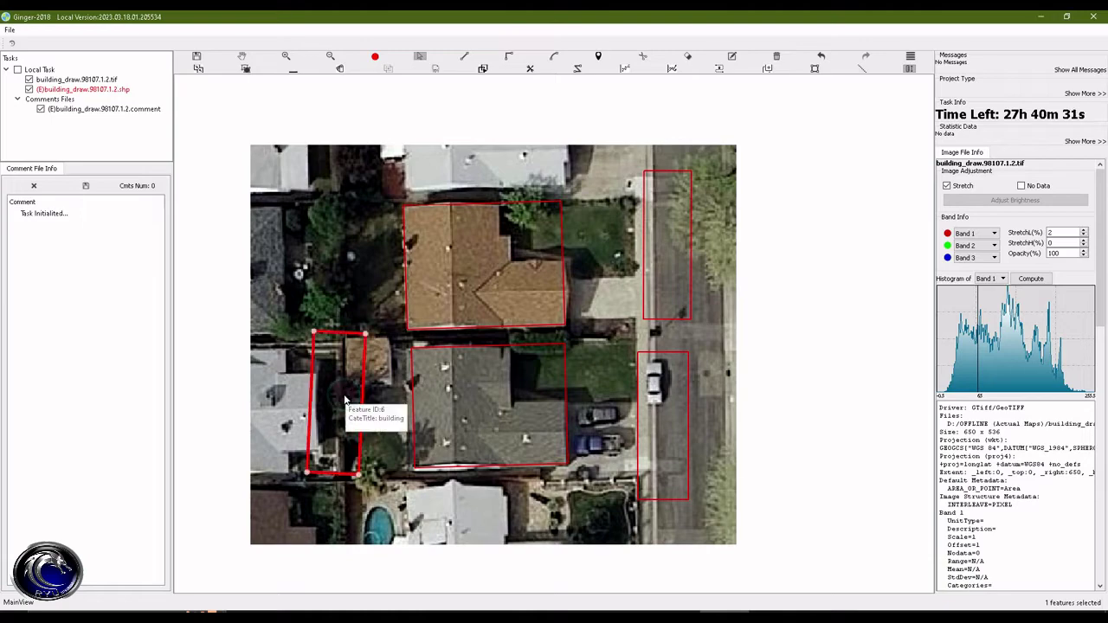
pyautogui.press('Delete')
# Step: Delete the two rectangles over the road
pyautogui.click(675, 239)
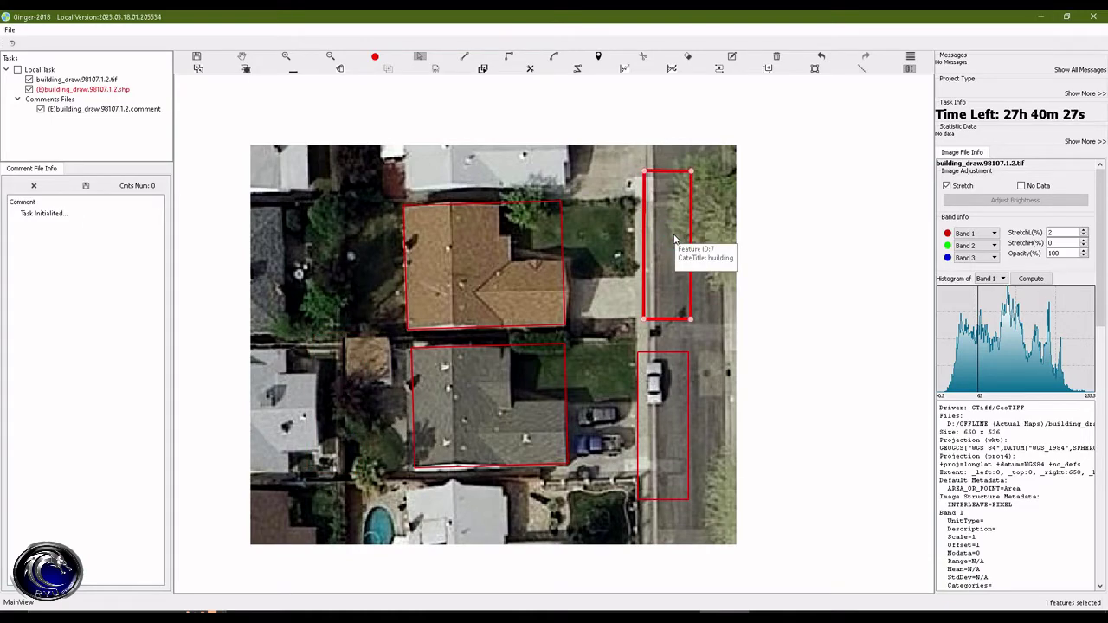
pyautogui.press('Delete')
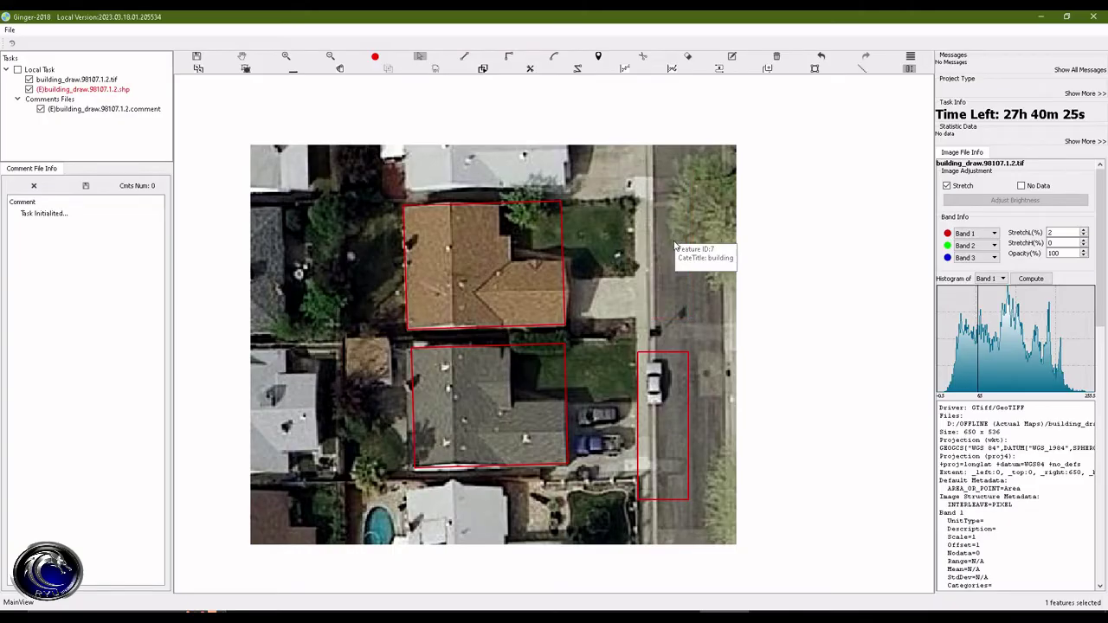
pyautogui.click(665, 432)
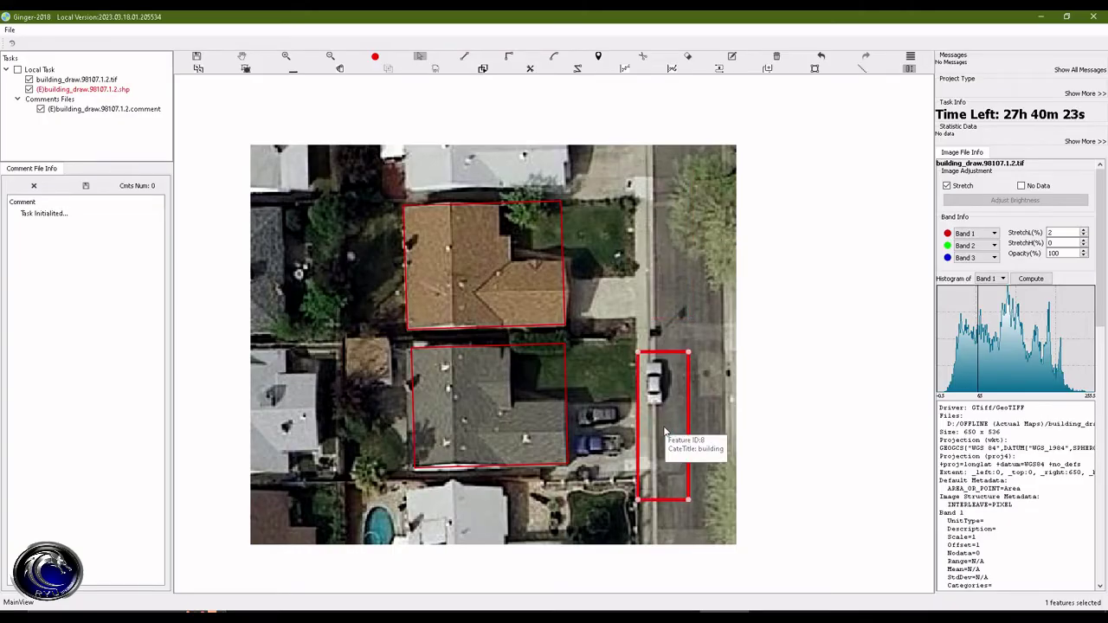
pyautogui.press('Delete')
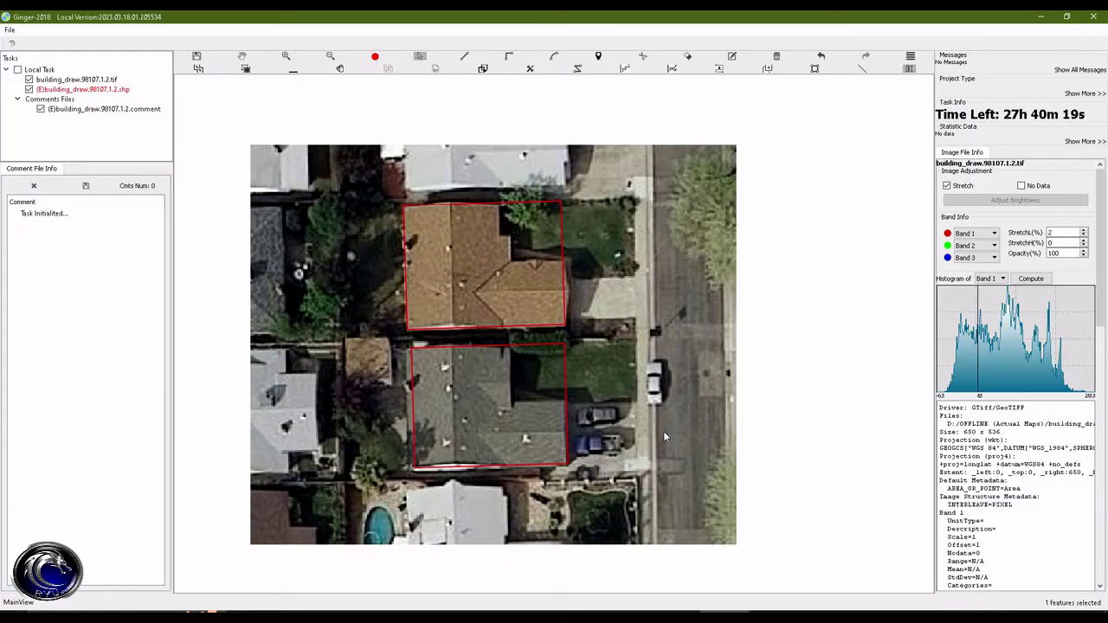
# Step: Undo the deletion of the four western and road rectangles
pyautogui.hotkey('alt', 'Tab')
pyautogui.hotkey('ctrl', 'y')
pyautogui.hotkey('ctrl', 'y')
pyautogui.hotkey('ctrl', 'y')
pyautogui.hotkey('ctrl', 'y')
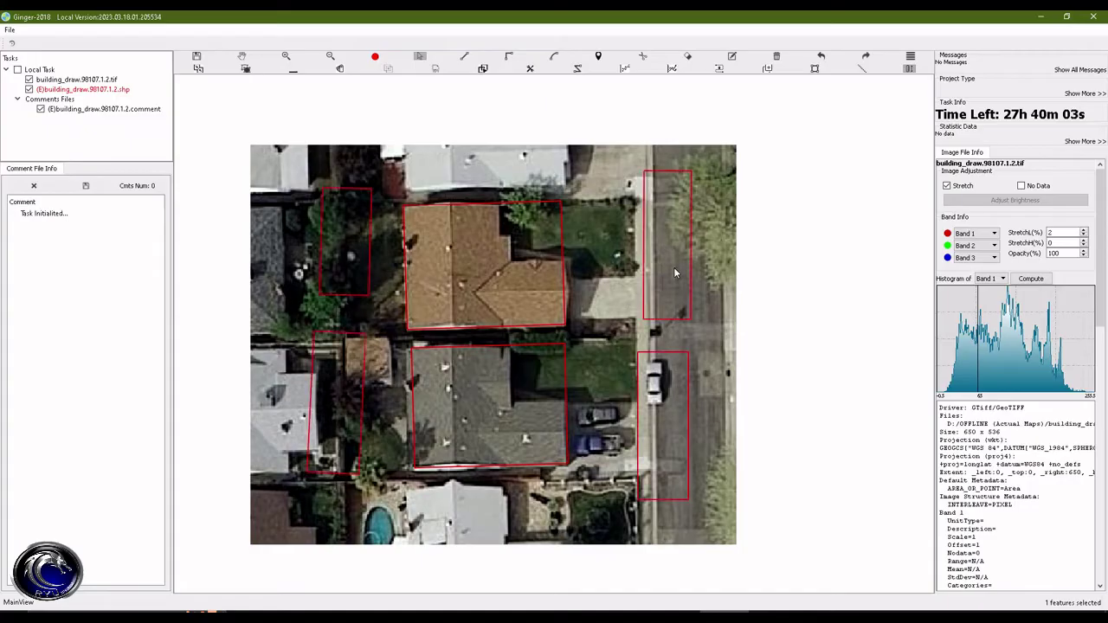
# Step: Redo the deletion of the four western and road rectangles
pyautogui.hotkey('ctrl', 'z')
pyautogui.hotkey('ctrl', 'z')
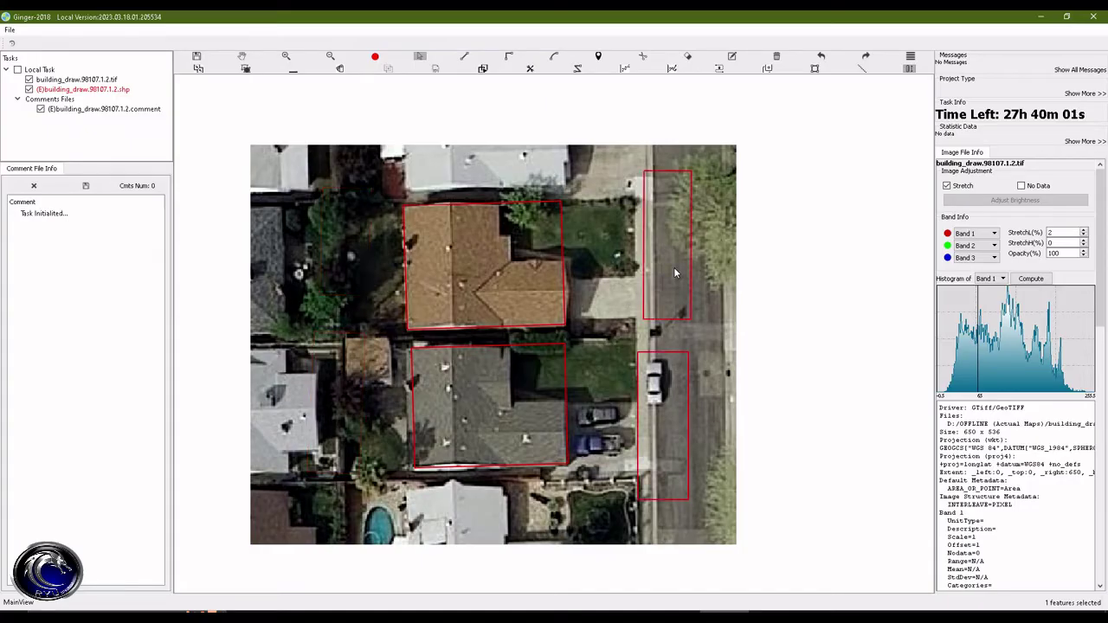
pyautogui.hotkey('ctrl', 'z')
pyautogui.hotkey('ctrl', 'z')
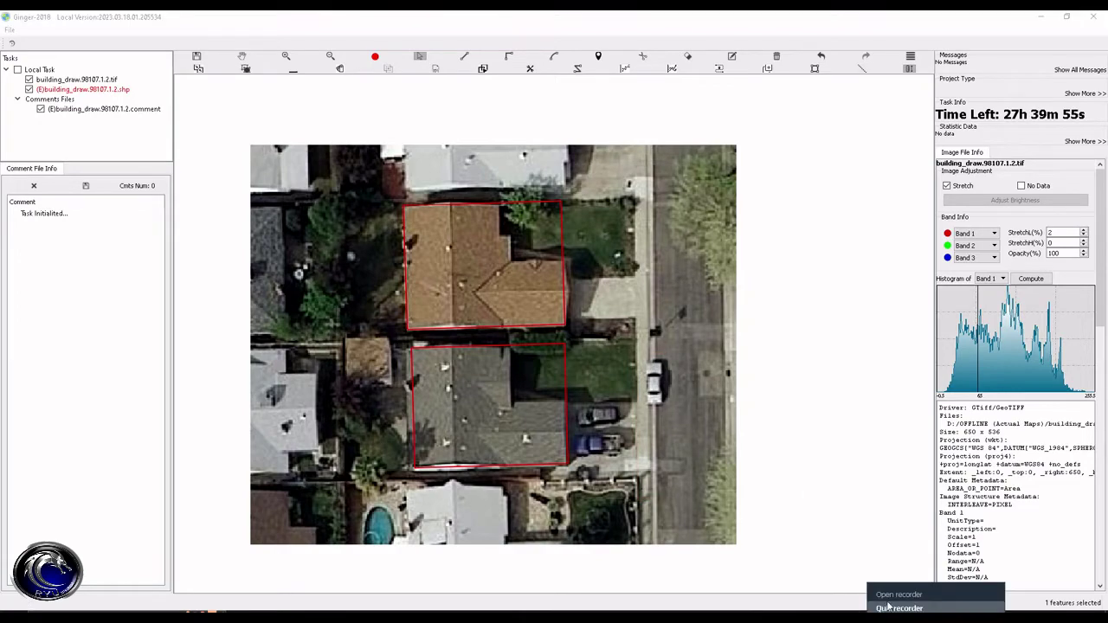
pyautogui.click(896, 594)
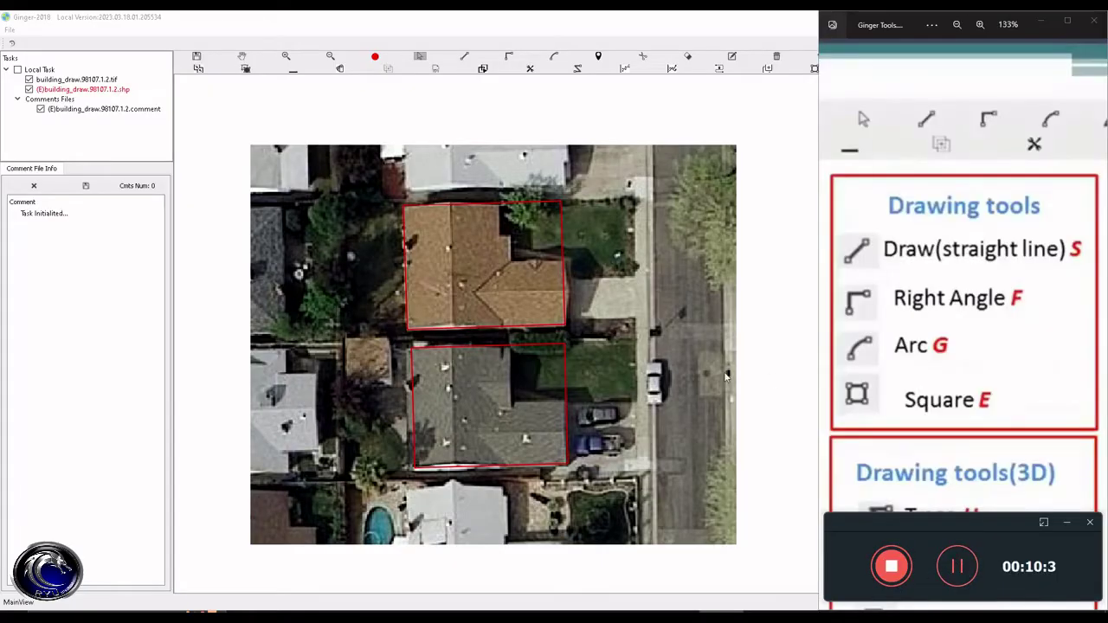
pyautogui.click(1069, 527)
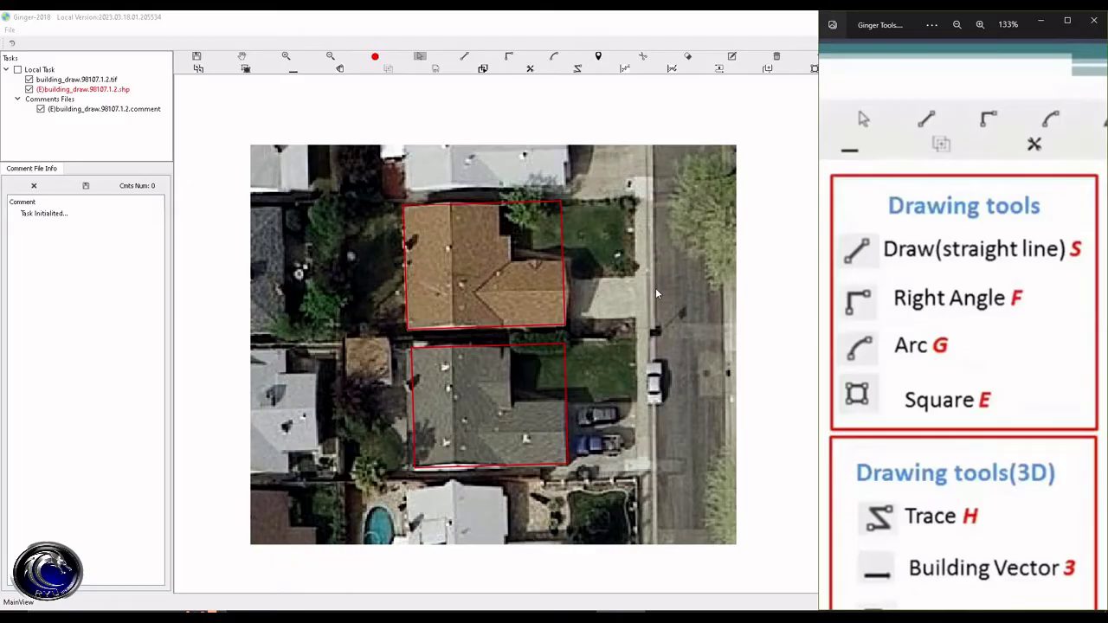
# Step: Box-select the orange-roof and grey-roof house rectangles and delete them
pyautogui.moveTo(353, 174); pyautogui.dragTo(641, 483)
pyautogui.press('Delete')
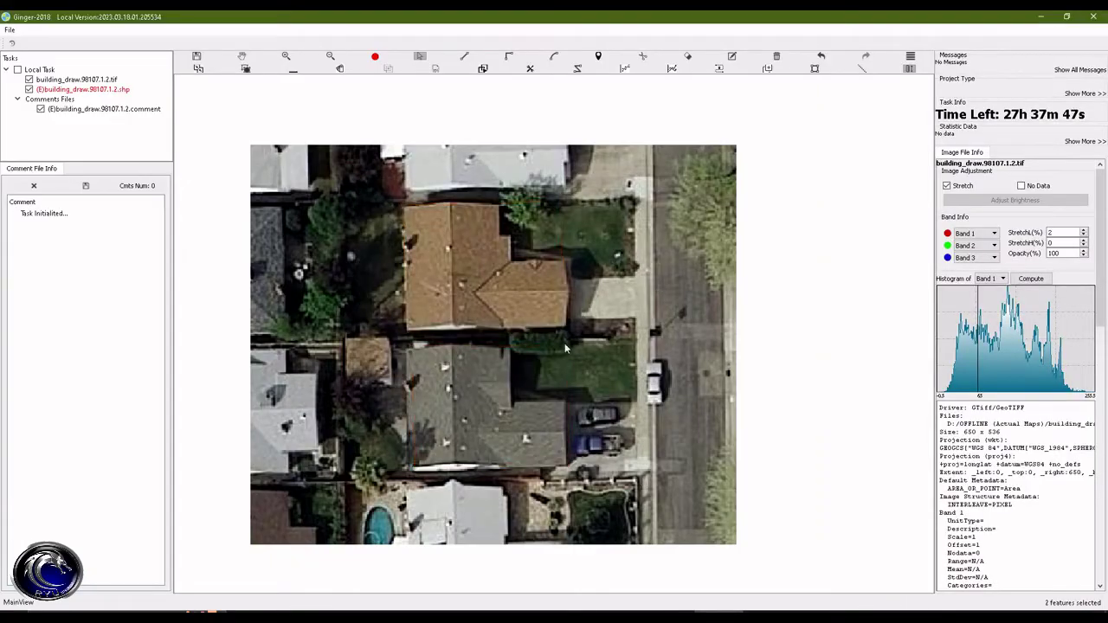
pyautogui.moveTo(589, 248)
pyautogui.mouseDown()
pyautogui.moveTo(612, 248)
pyautogui.moveTo(567, 246)
pyautogui.moveTo(585, 245)
pyautogui.mouseUp()
pyautogui.press('d')
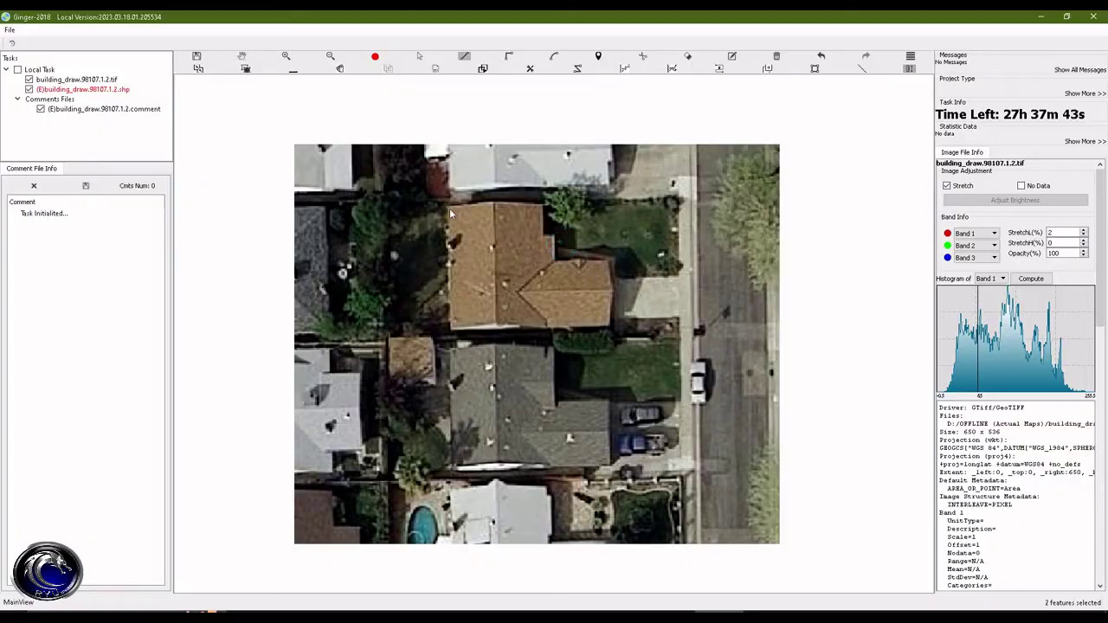
pyautogui.click(449, 207)
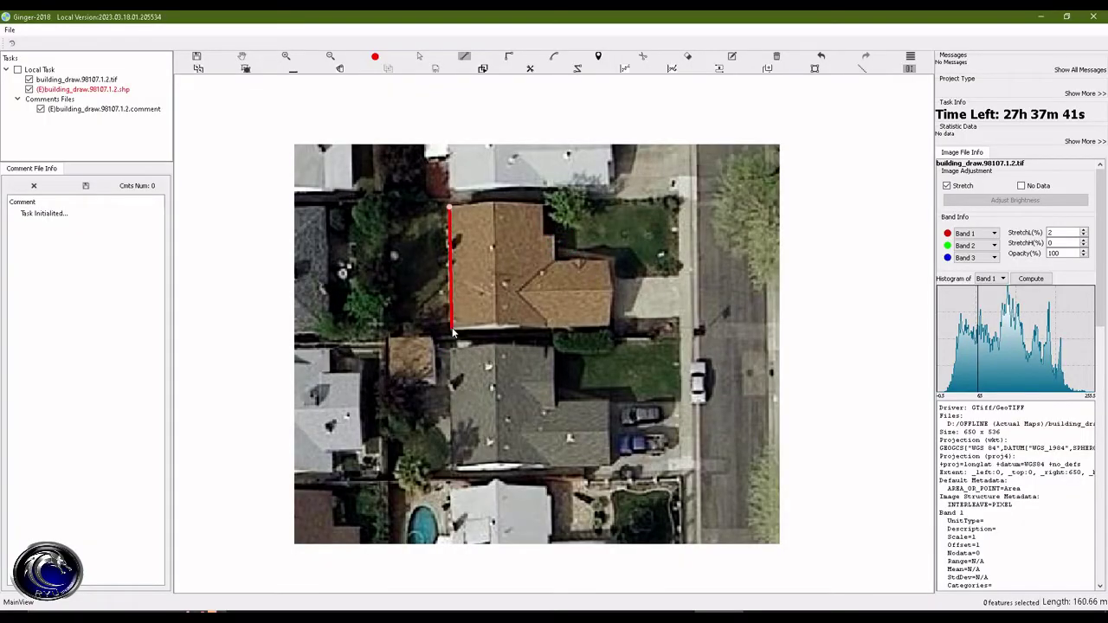
pyautogui.click(451, 328)
pyautogui.scroll(2, 459, 240)
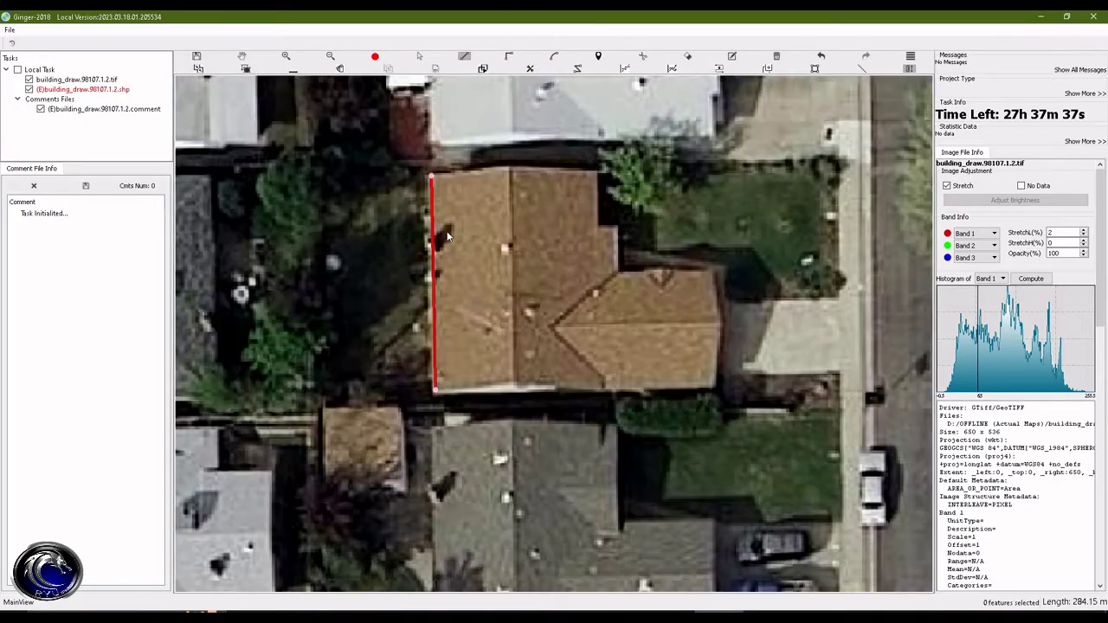
pyautogui.scroll(1, 448, 236)
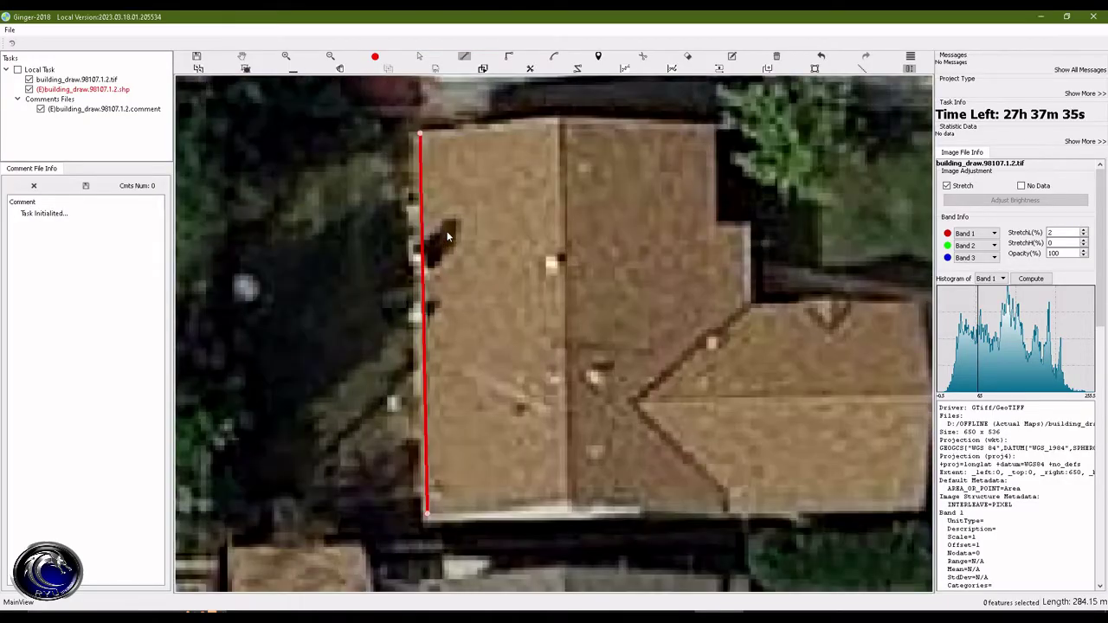
pyautogui.scroll(-4, 446, 231)
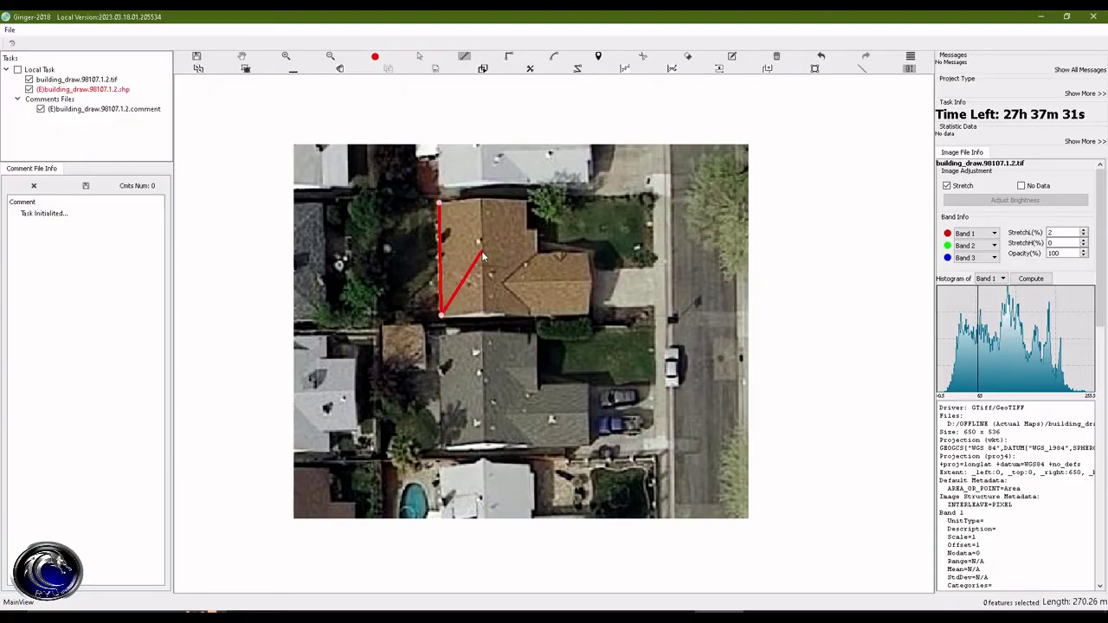
pyautogui.press('Escape')
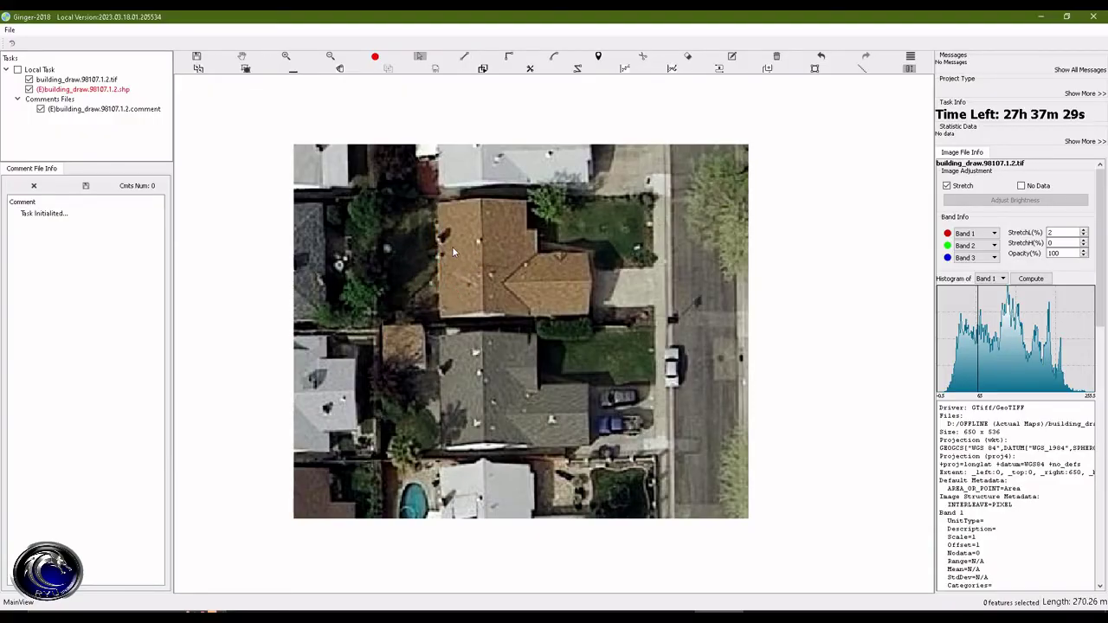
# Step: Trace the orange-roof house with straight segments from its northwest corner along the west, south and east edges and the wing's north edge
pyautogui.press('l')
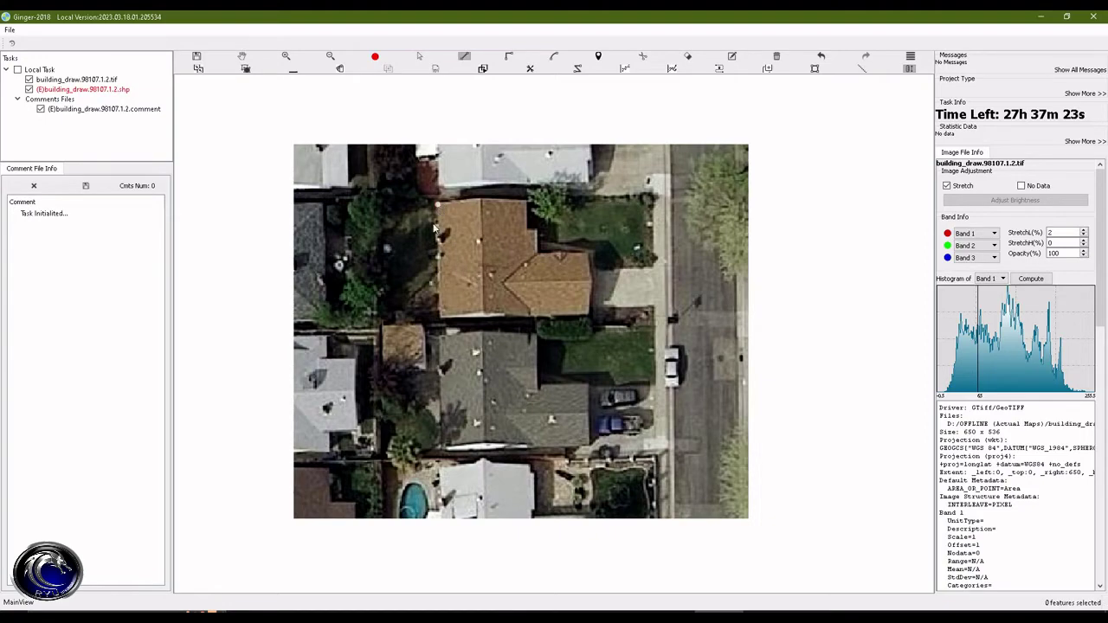
pyautogui.click(438, 204)
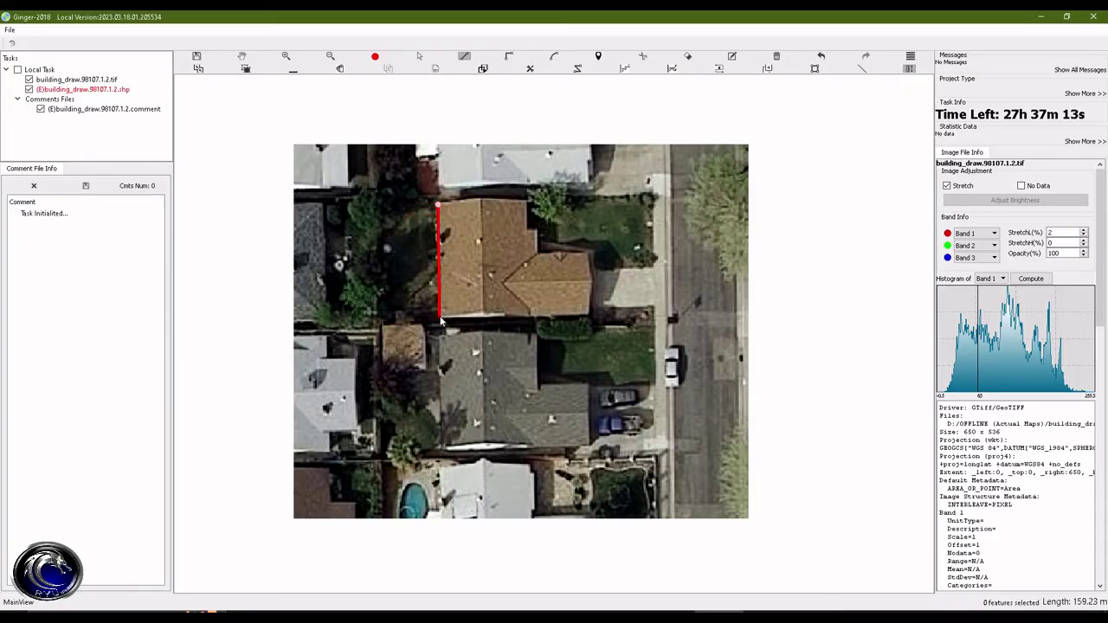
pyautogui.click(589, 316)
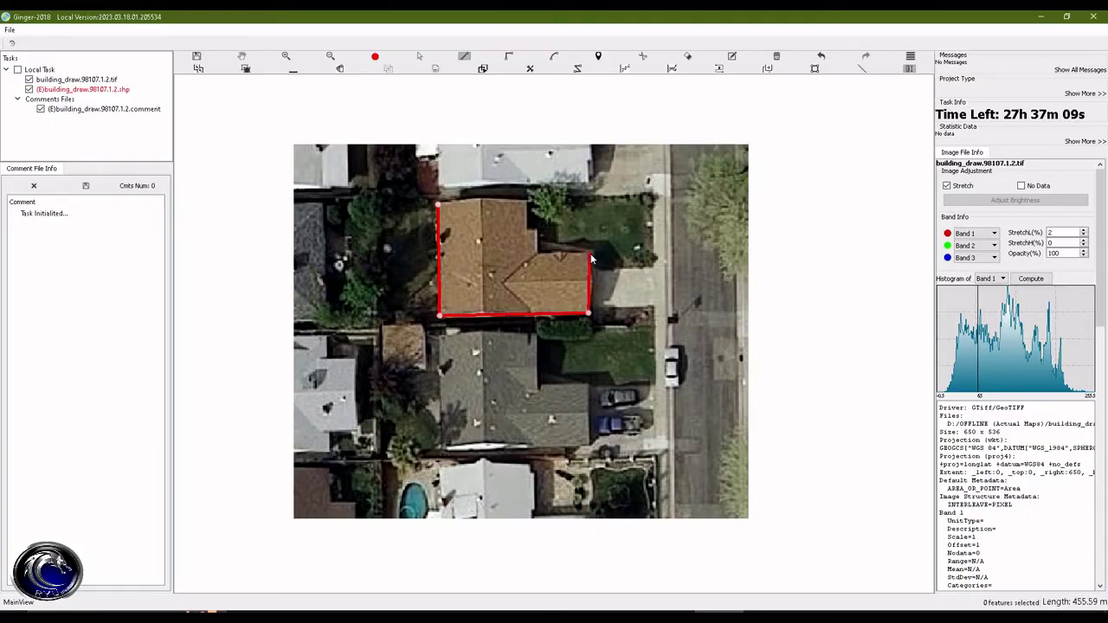
pyautogui.click(590, 255)
pyautogui.scroll(5, 538, 256)
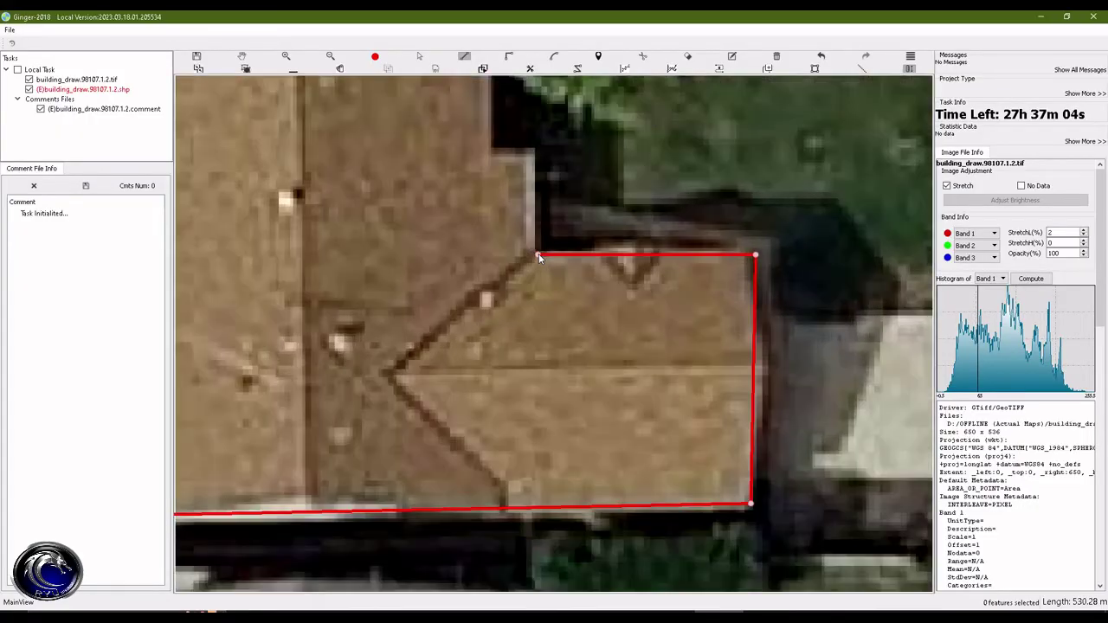
pyautogui.scroll(2, 538, 254)
pyautogui.click(539, 254)
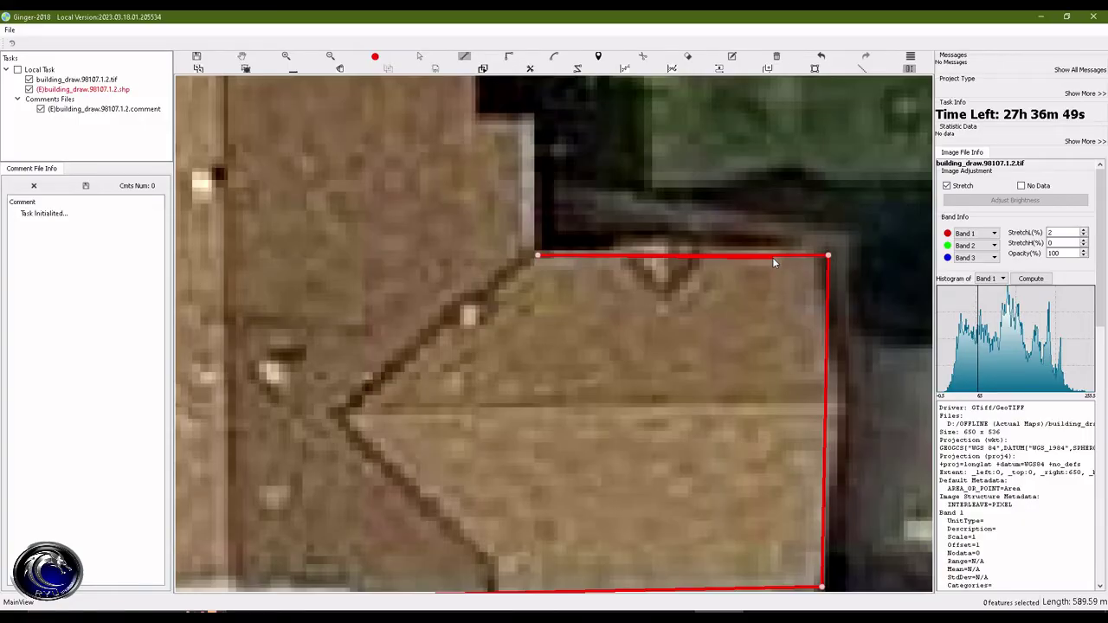
# Step: Examine the unfinished outline along the east wing's north edge at pixel level and check it against the whole house
pyautogui.scroll(5, 773, 262)
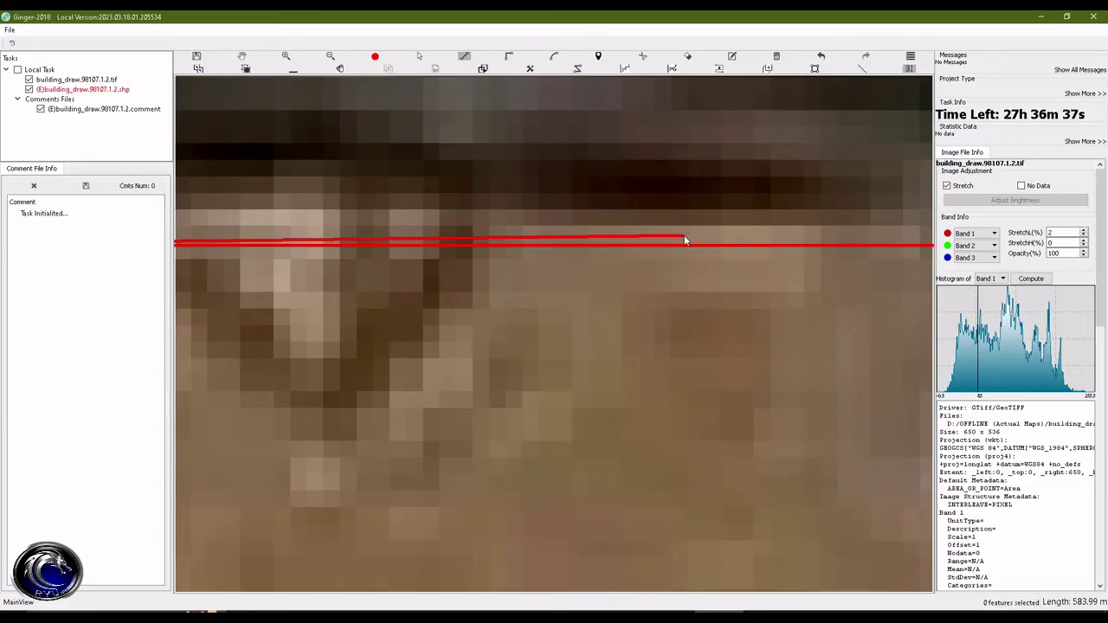
pyautogui.scroll(1, 672, 252)
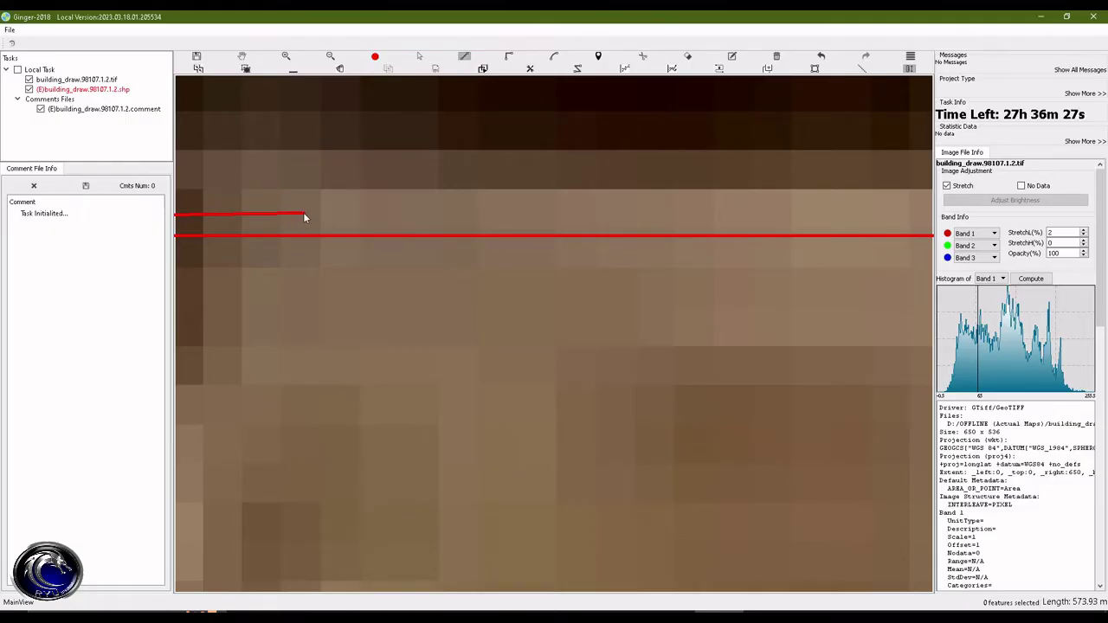
pyautogui.scroll(-5, 303, 212)
pyautogui.scroll(-4, 303, 216)
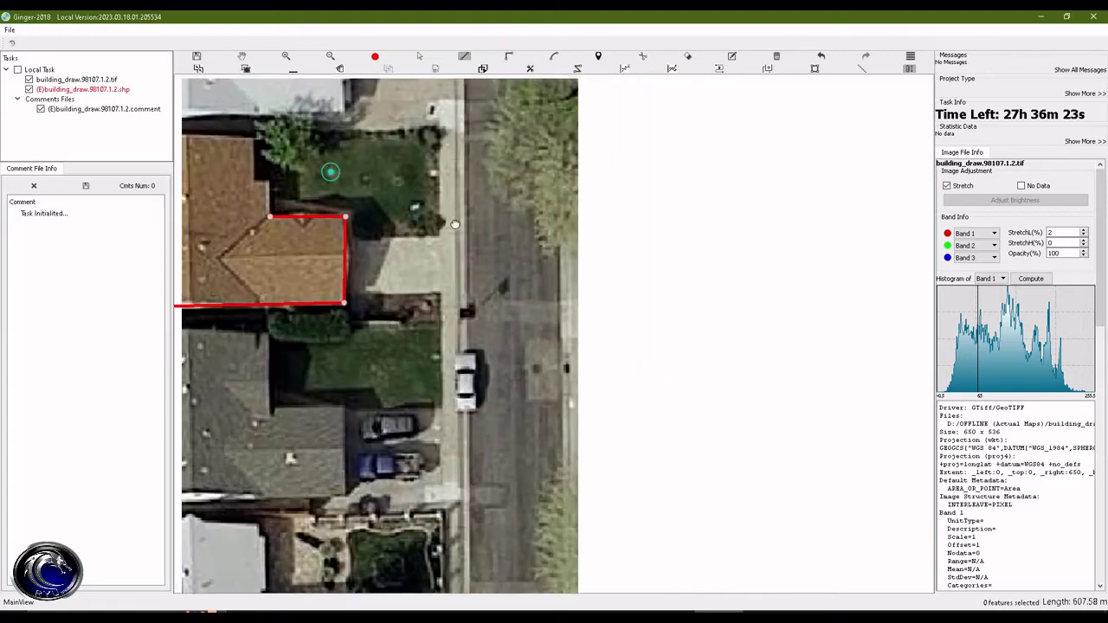
pyautogui.moveTo(455, 224); pyautogui.dragTo(696, 308)
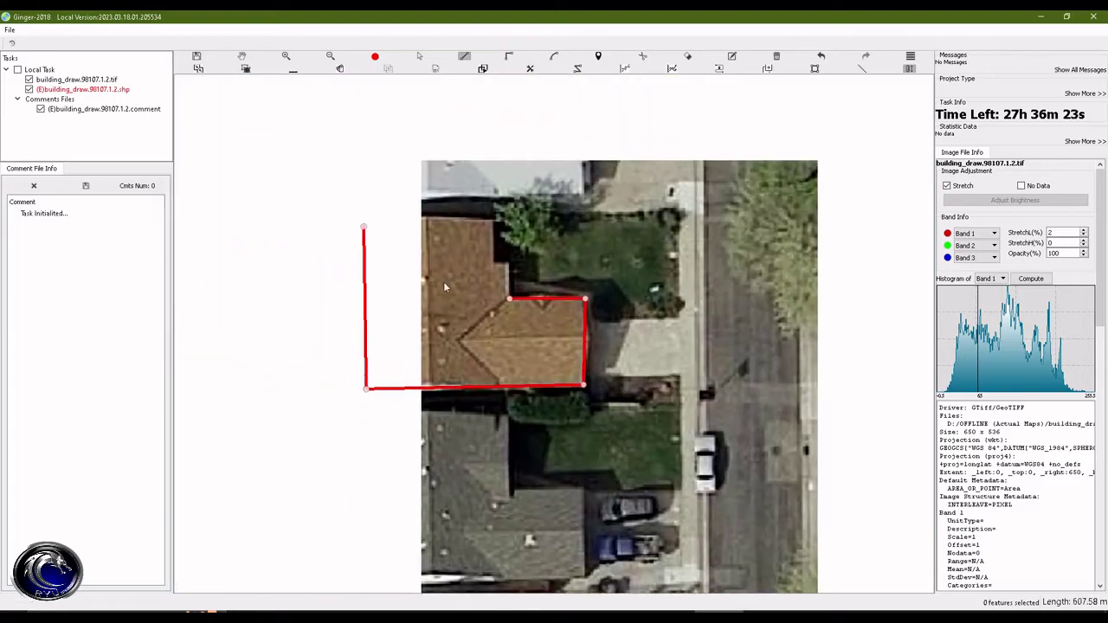
pyautogui.scroll(-1, 511, 264)
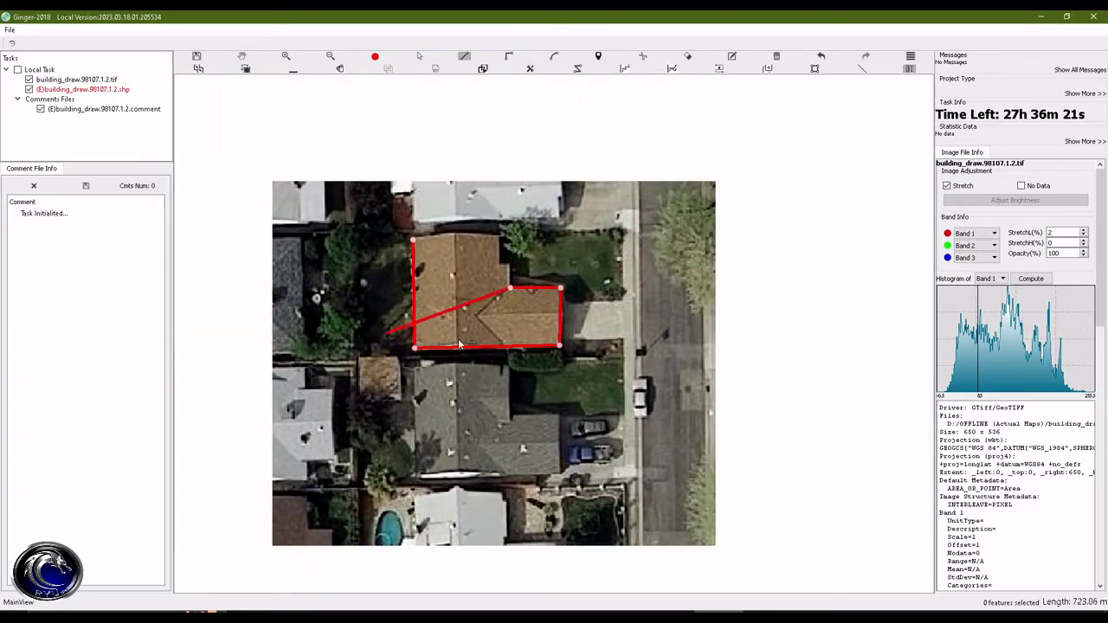
pyautogui.scroll(1, 477, 321)
pyautogui.scroll(-3, 477, 319)
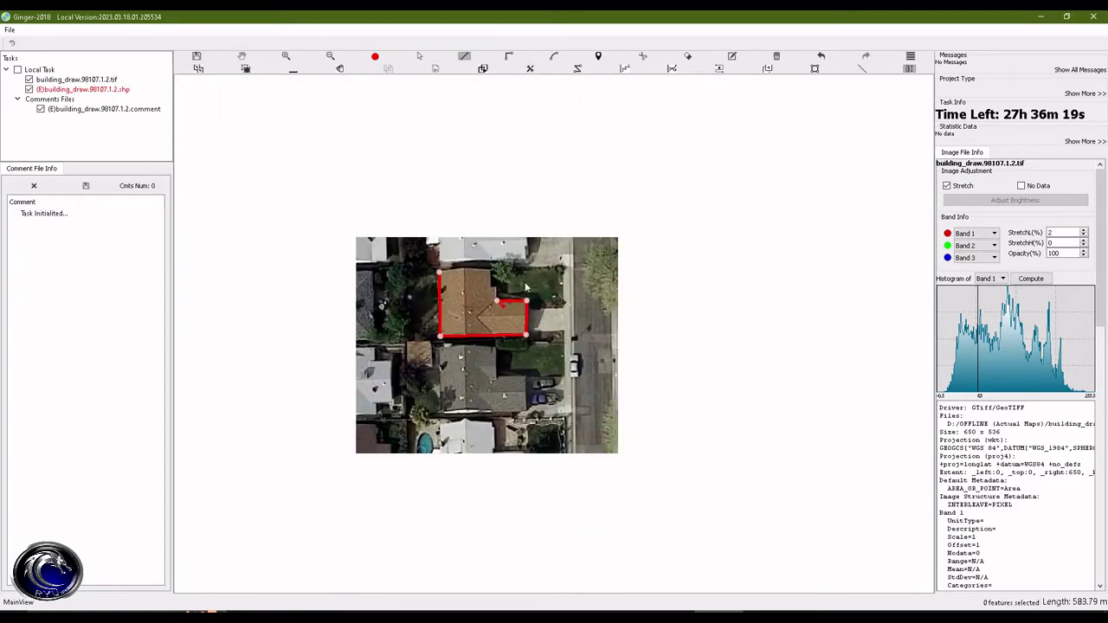
pyautogui.scroll(1, 465, 296)
pyautogui.scroll(1, 465, 296)
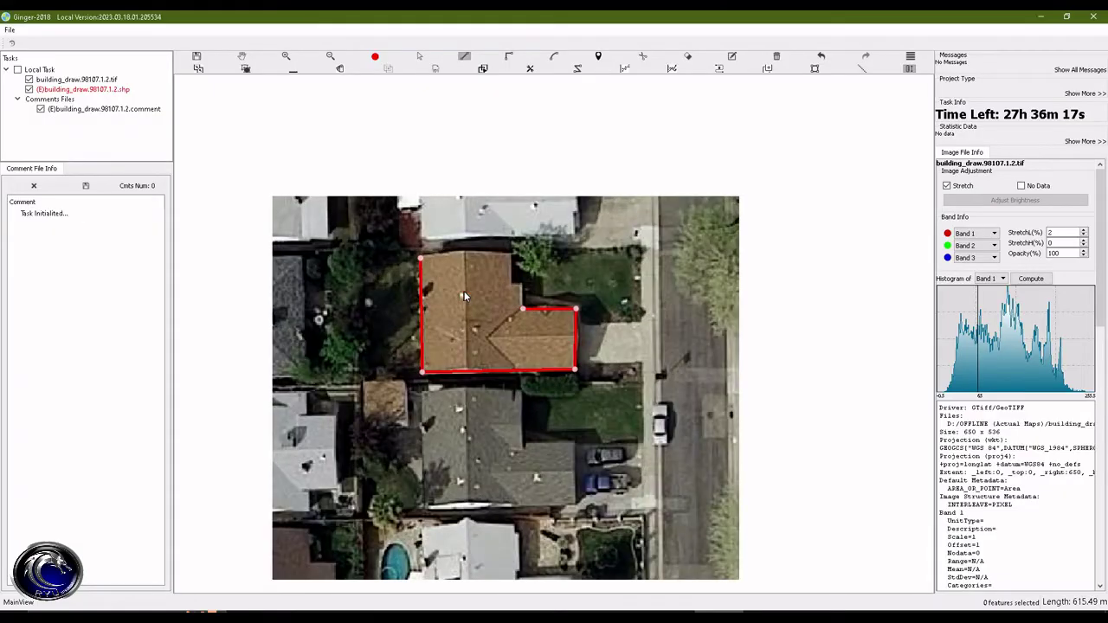
# Step: Continue the orange-roof house outline around the small roof step up to the main roof's northeast corner
pyautogui.click(522, 287)
pyautogui.click(511, 285)
pyautogui.click(509, 255)
# Step: Add ten stray vertices to the unfinished outline, running across the northern lawn and zigzagging down the road to the driveway
pyautogui.click(557, 255)
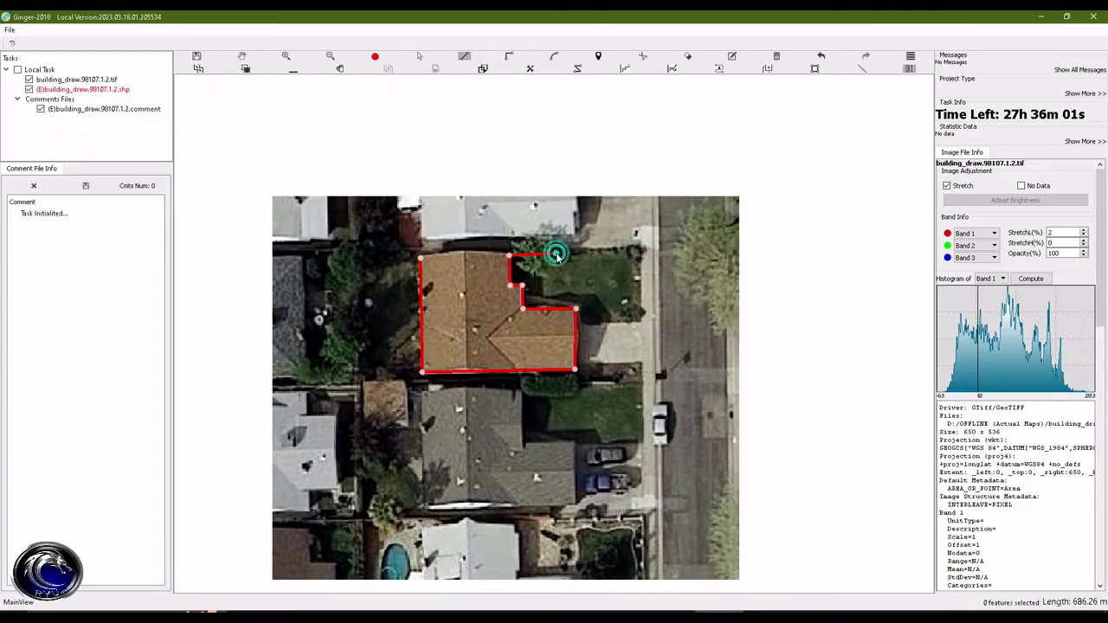
pyautogui.click(647, 252)
pyautogui.click(627, 216)
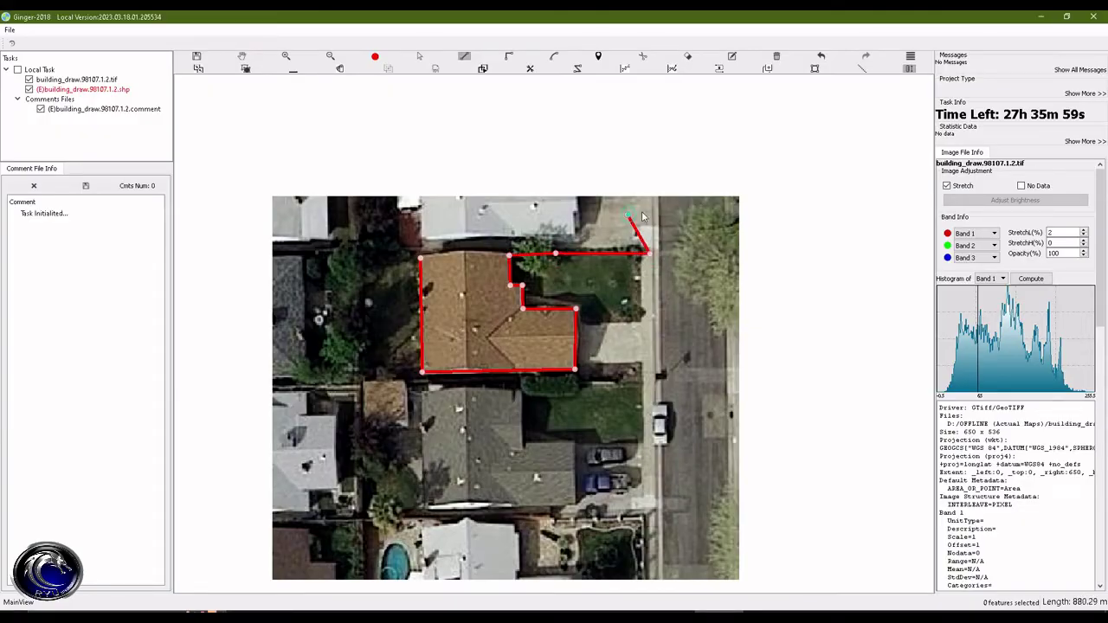
pyautogui.click(691, 232)
pyautogui.click(658, 289)
pyautogui.click(686, 345)
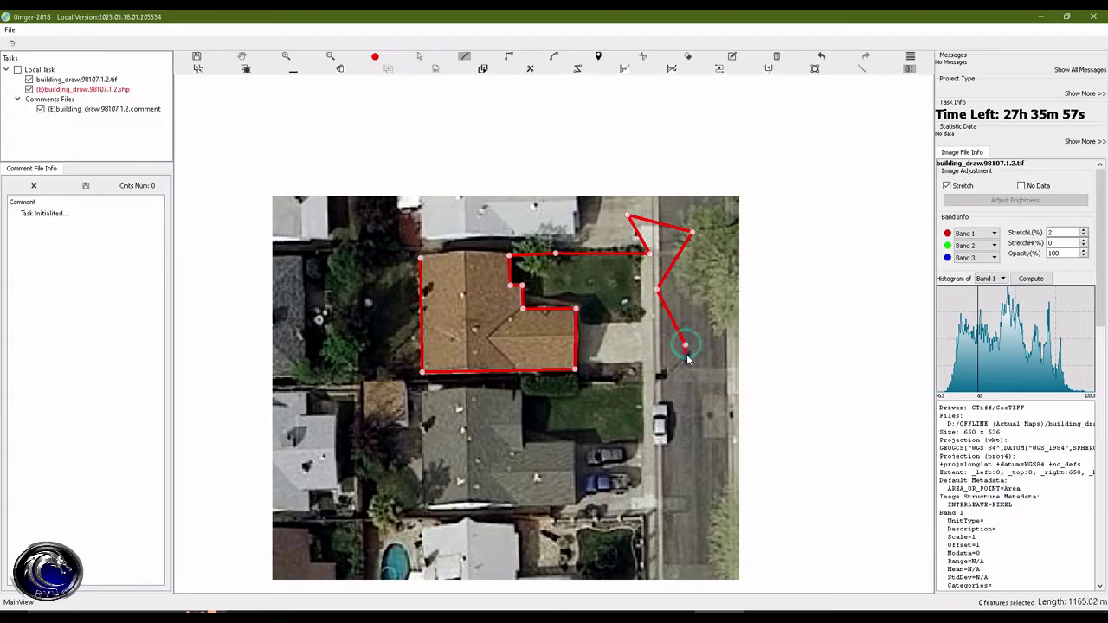
pyautogui.click(655, 379)
pyautogui.click(649, 427)
pyautogui.click(701, 466)
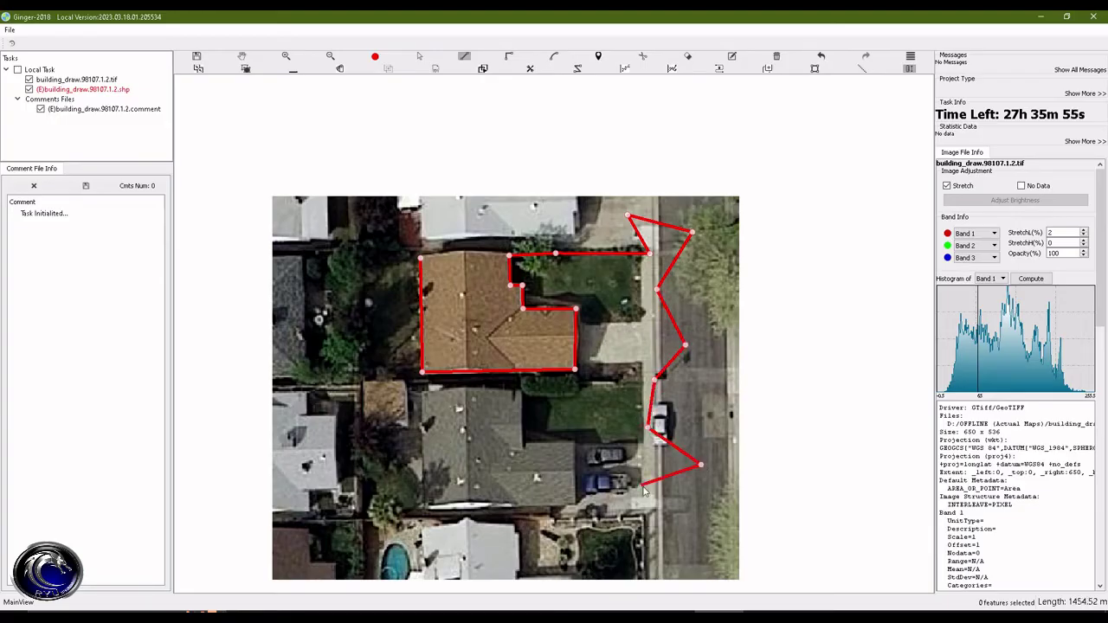
pyautogui.click(642, 484)
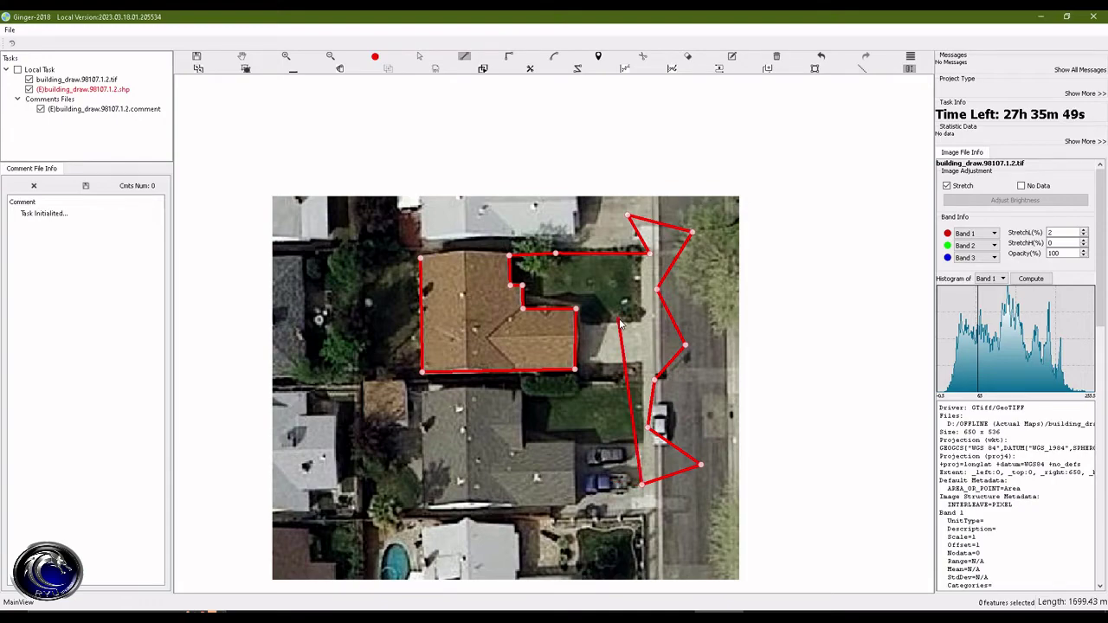
# Step: Remove the ten stray vertices back to the main roof's northeast corner and finish the orange-roof house outline as a closed polygon
pyautogui.press('BackSpace')
pyautogui.press('BackSpace')
pyautogui.press('BackSpace')
pyautogui.press('BackSpace')
pyautogui.press('BackSpace')
pyautogui.press('BackSpace')
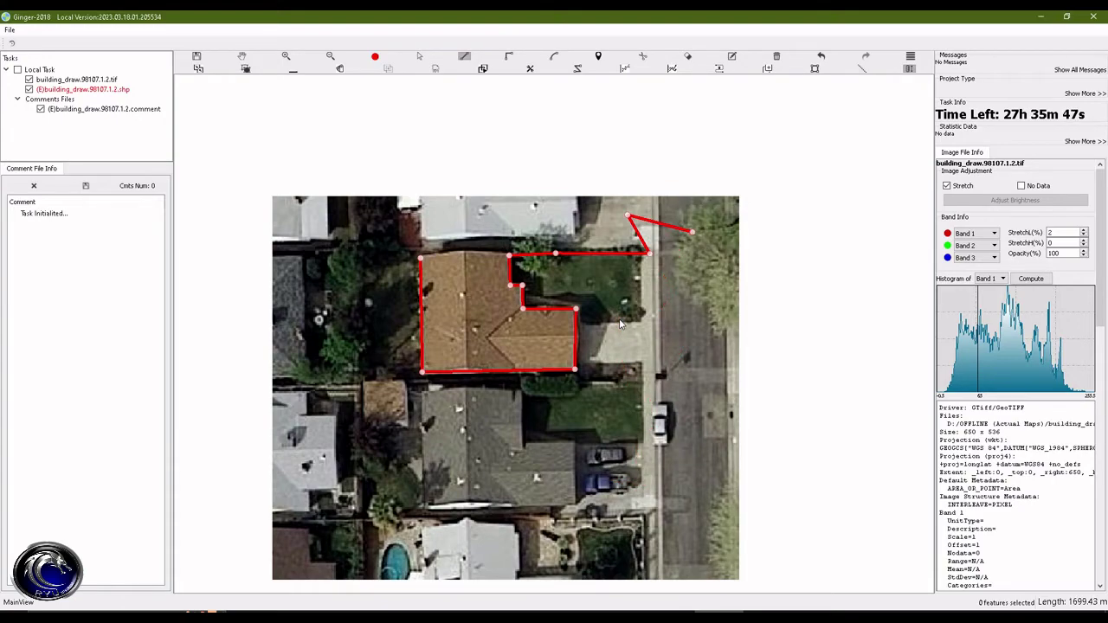
pyautogui.press('BackSpace')
pyautogui.press('BackSpace')
pyautogui.press('BackSpace')
pyautogui.press('BackSpace')
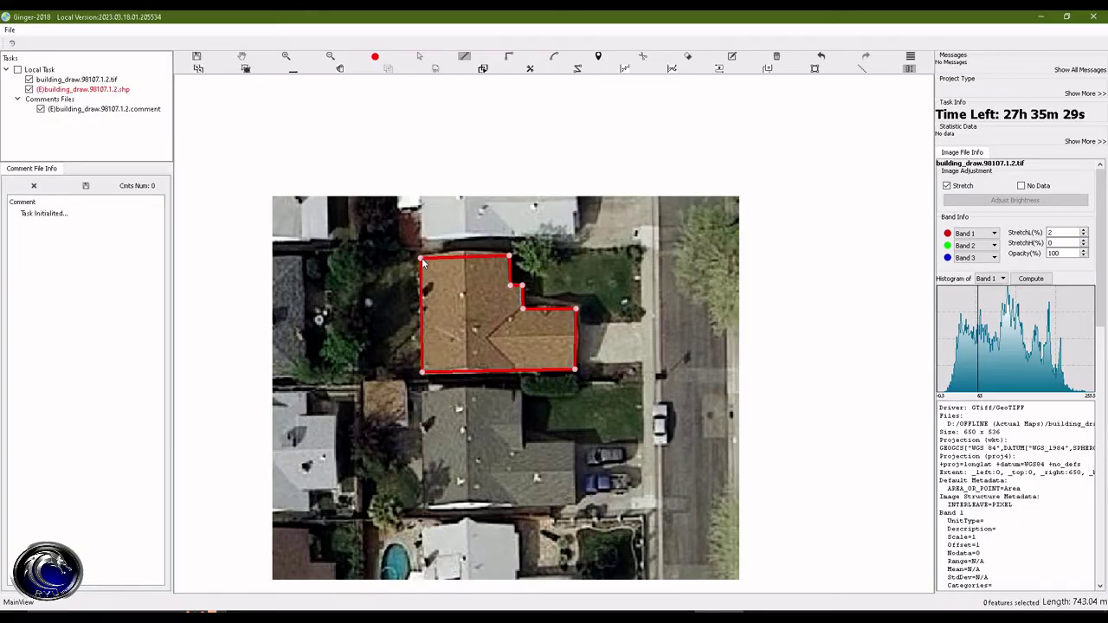
pyautogui.rightClick(697, 253)
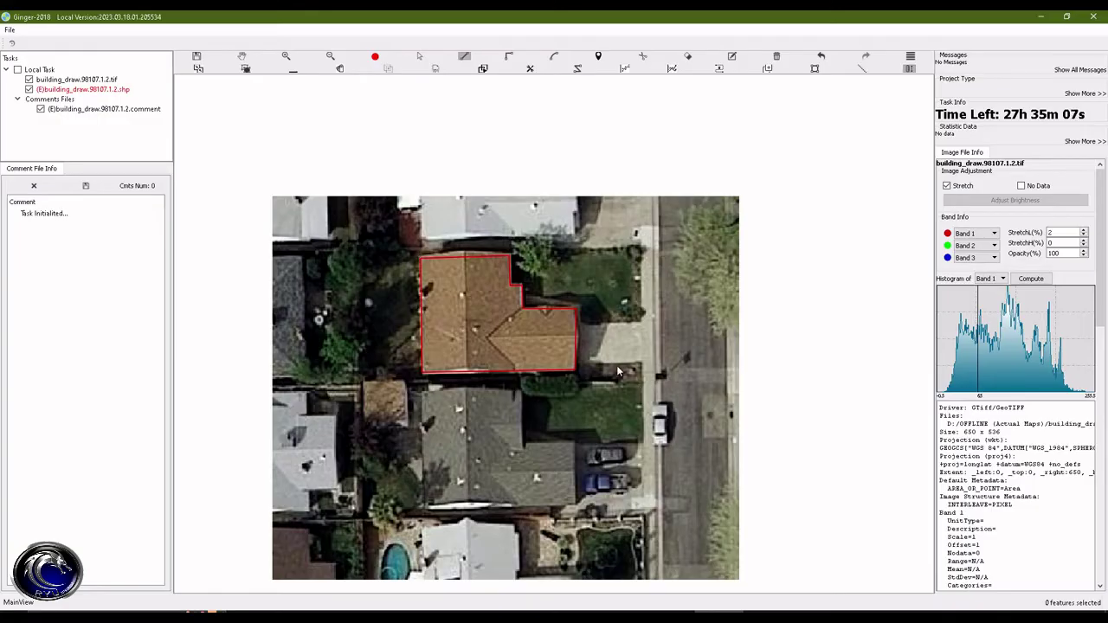
# Step: Look up the Right Angle drawing tool in the Ginger Tools shortcut image and return to the building-drawing task
pyautogui.hotkey('alt', 'Tab')
pyautogui.hotkey('alt', 'Tab')
pyautogui.hotkey('alt', 'Tab')
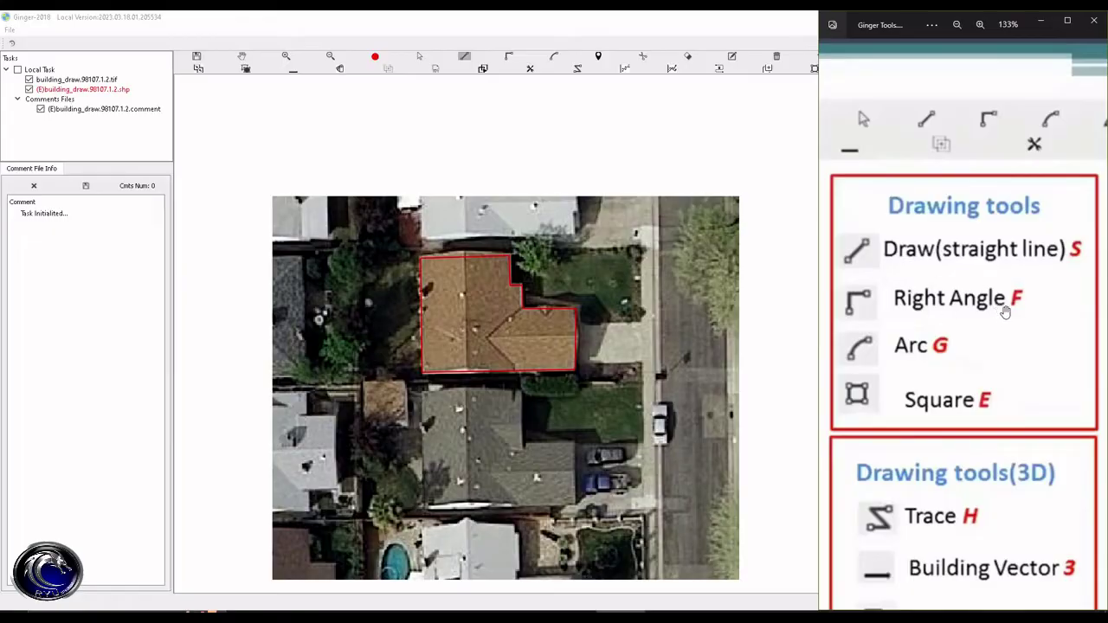
pyautogui.click(622, 287)
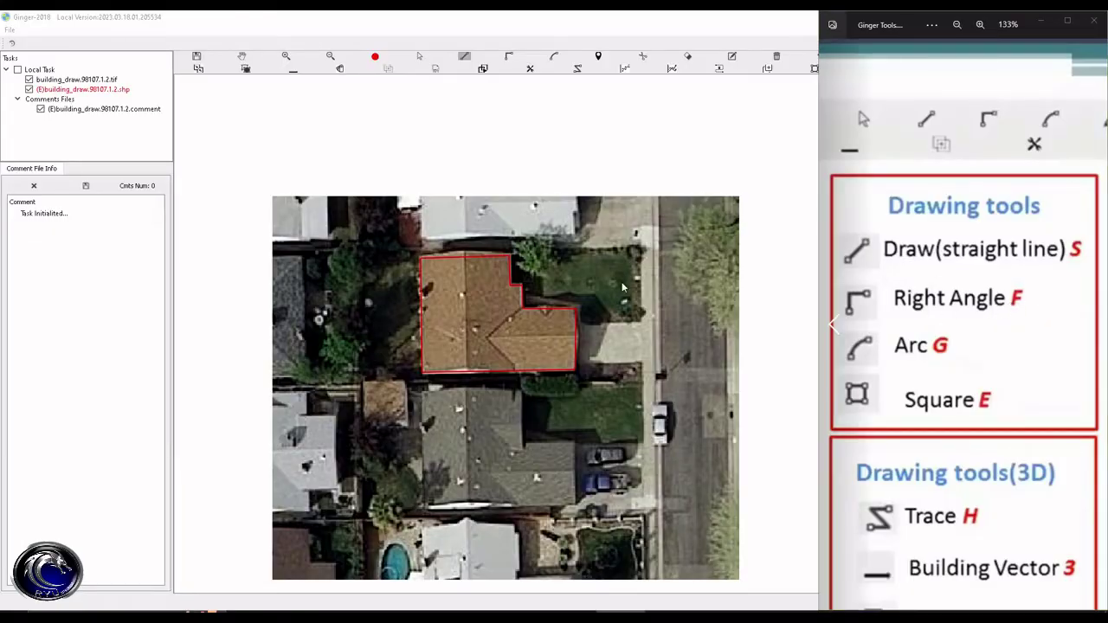
pyautogui.press('d')
pyautogui.moveTo(615, 365); pyautogui.dragTo(648, 244)
pyautogui.press('f')
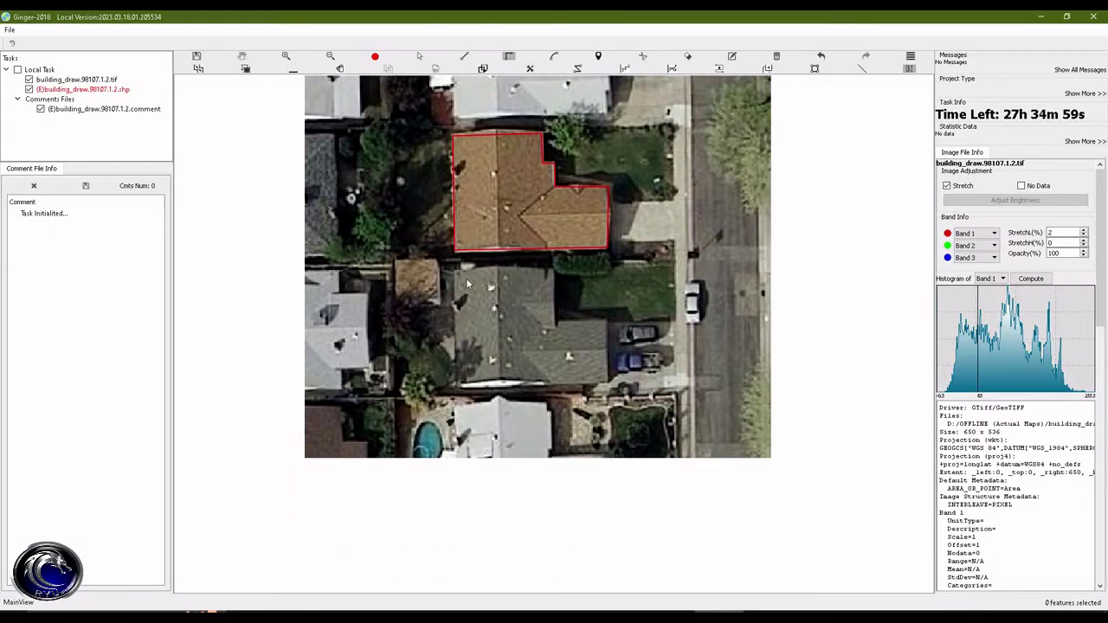
pyautogui.press('d')
pyautogui.moveTo(647, 288); pyautogui.dragTo(578, 411)
pyautogui.press('s')
pyautogui.click(608, 218)
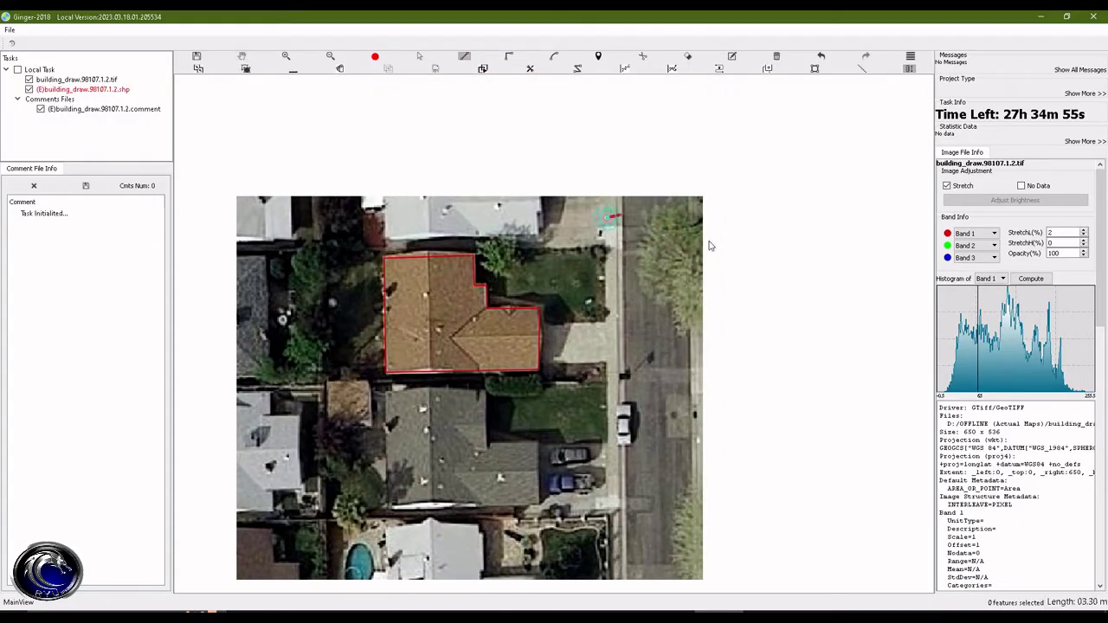
pyautogui.click(802, 256)
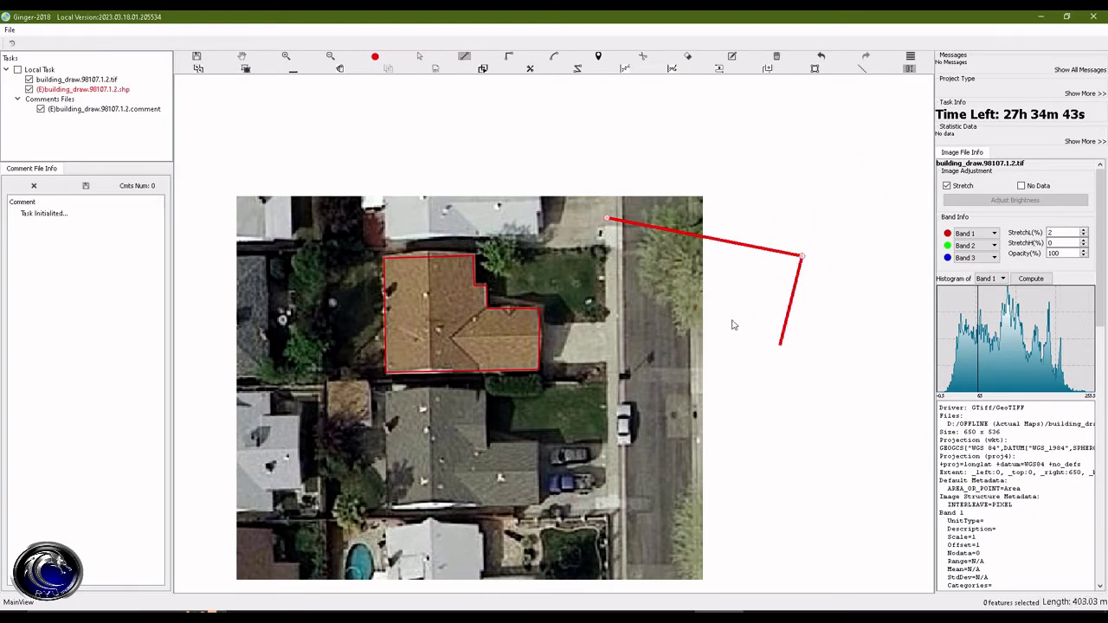
pyautogui.press('Escape')
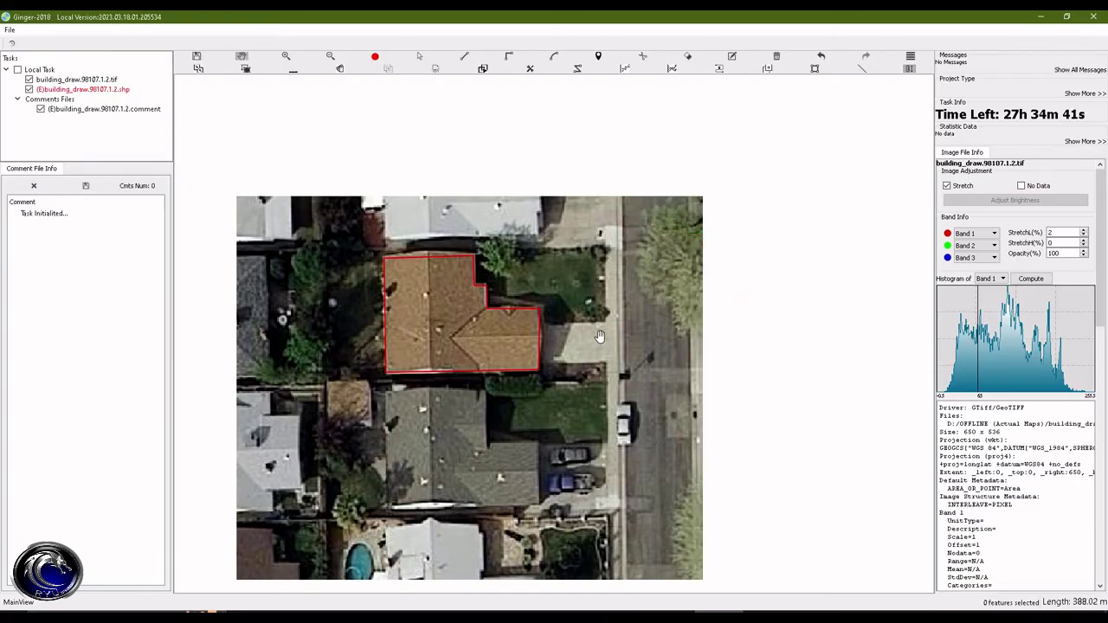
# Step: Outline the gray-roof house directly south of the orange-roof house as a closed polygon with the Right Angle tool
pyautogui.moveTo(601, 336); pyautogui.dragTo(678, 219)
pyautogui.press('r')
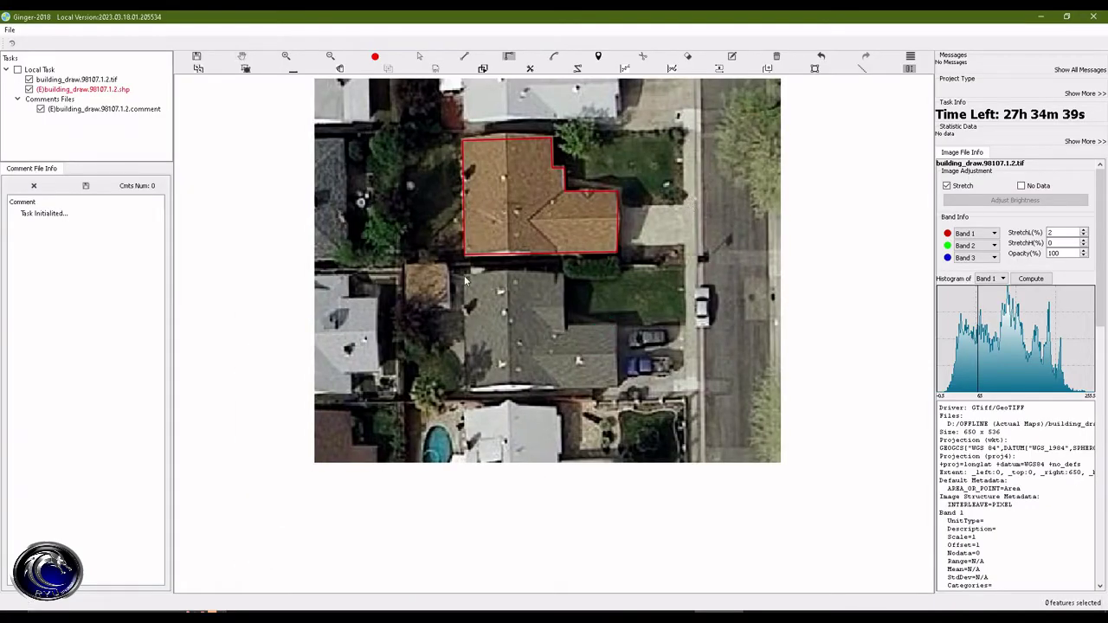
pyautogui.click(465, 274)
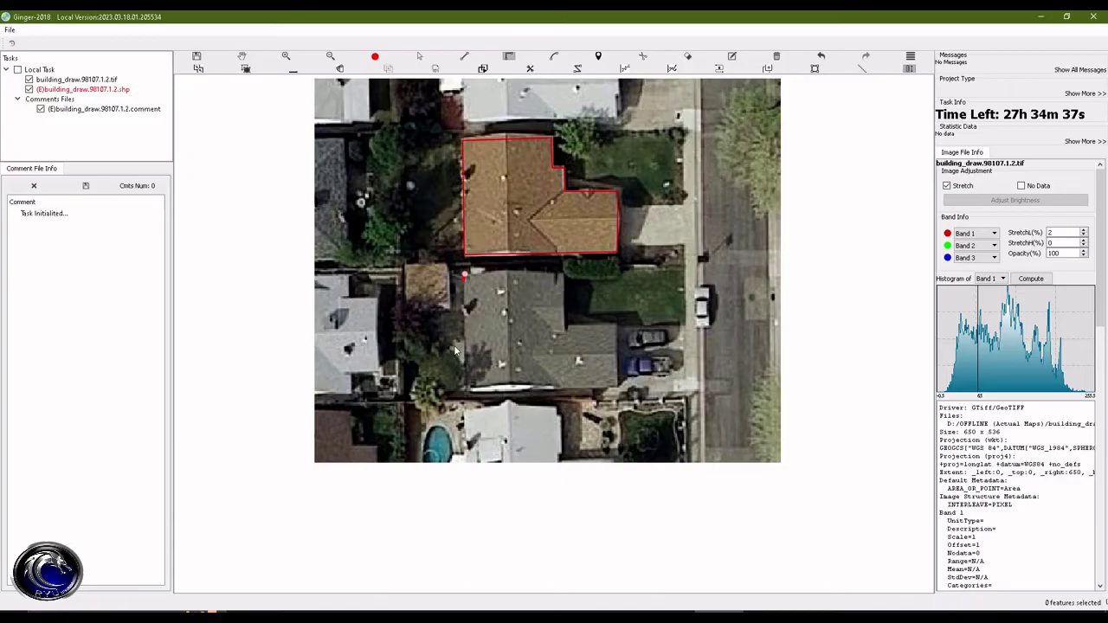
pyautogui.click(468, 389)
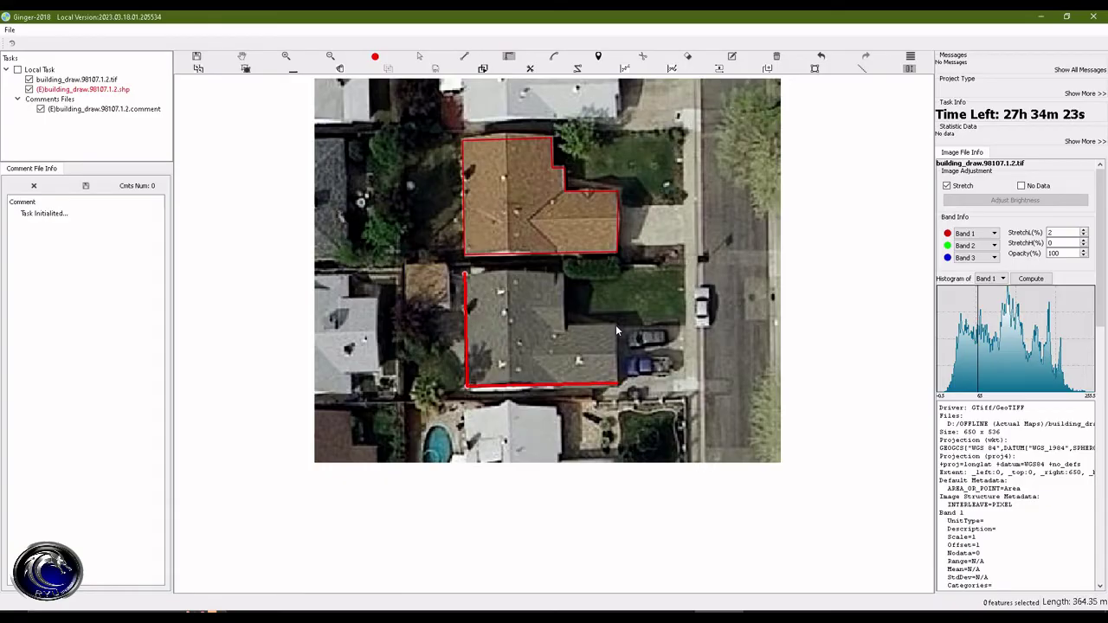
pyautogui.click(615, 384)
pyautogui.click(594, 326)
pyautogui.click(564, 271)
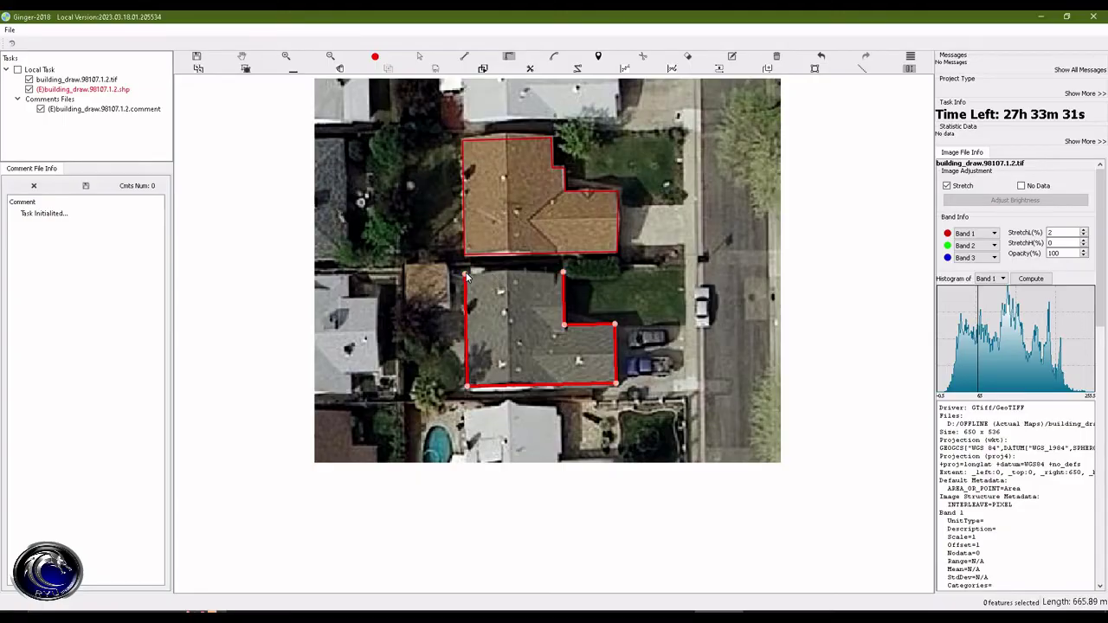
pyautogui.click(466, 272)
pyautogui.rightClick(678, 248)
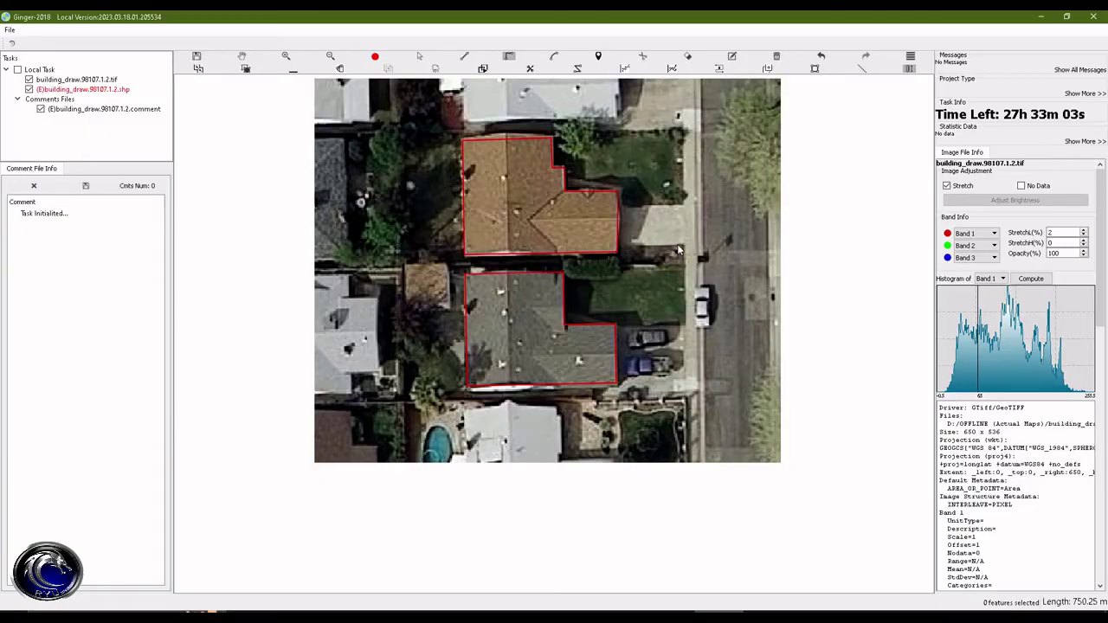
# Step: Look up the Arc drawing tool in the Ginger Tools shortcut image and return to the building-drawing task
pyautogui.hotkey('alt', 'Tab')
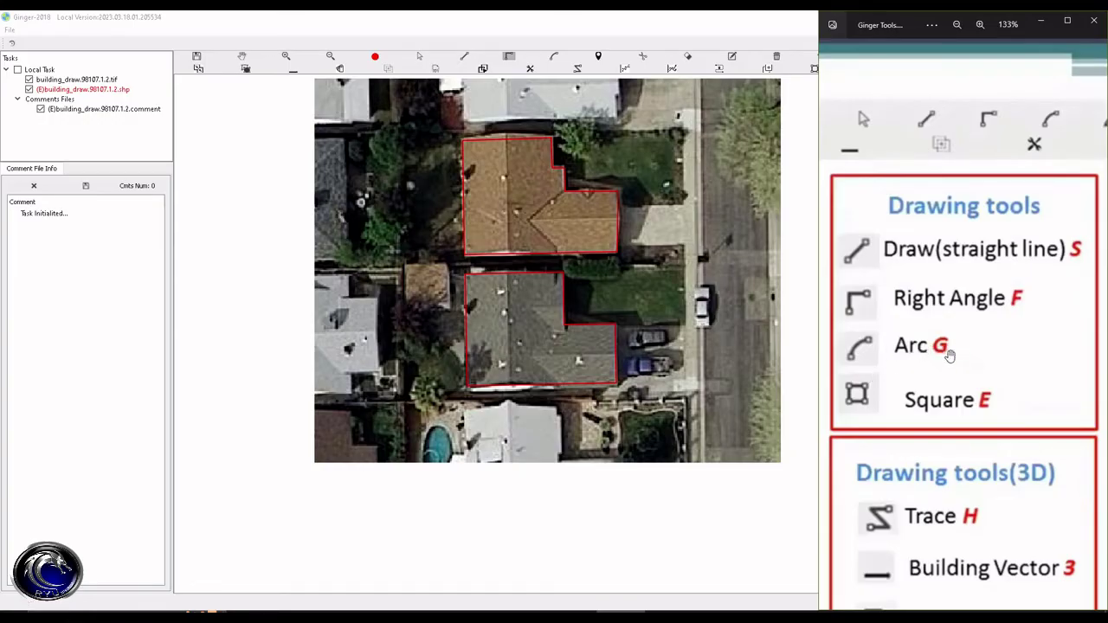
pyautogui.click(646, 294)
pyautogui.press('a')
pyautogui.moveTo(650, 297); pyautogui.dragTo(665, 280)
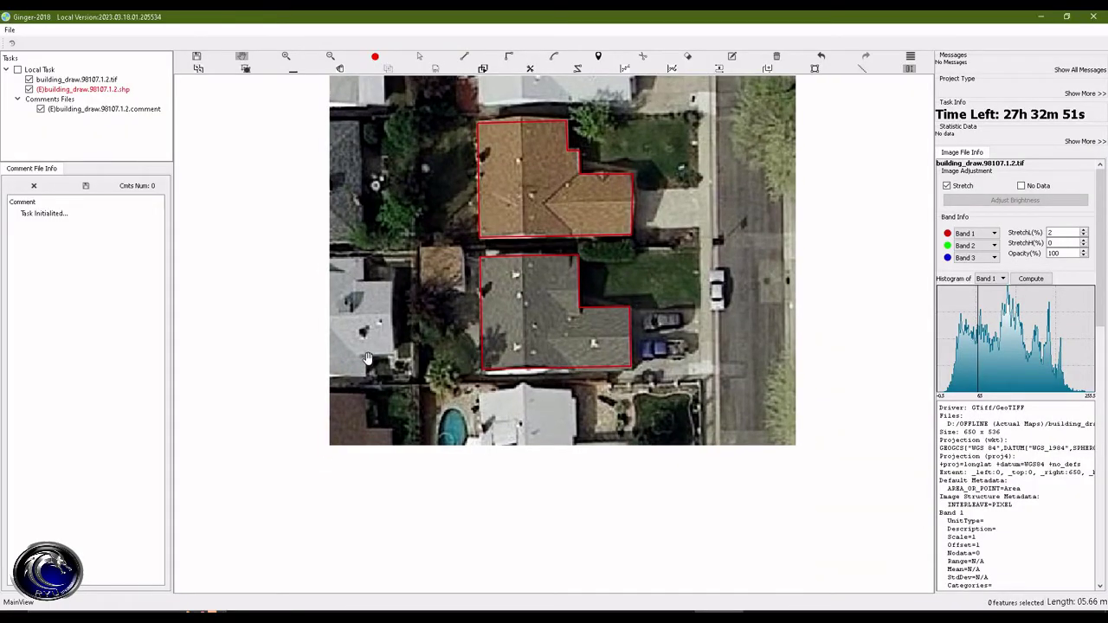
# Step: Draw a closed arc shape with a radius of about 183 m in the empty area below the aerial image
pyautogui.press('a')
pyautogui.click(363, 524)
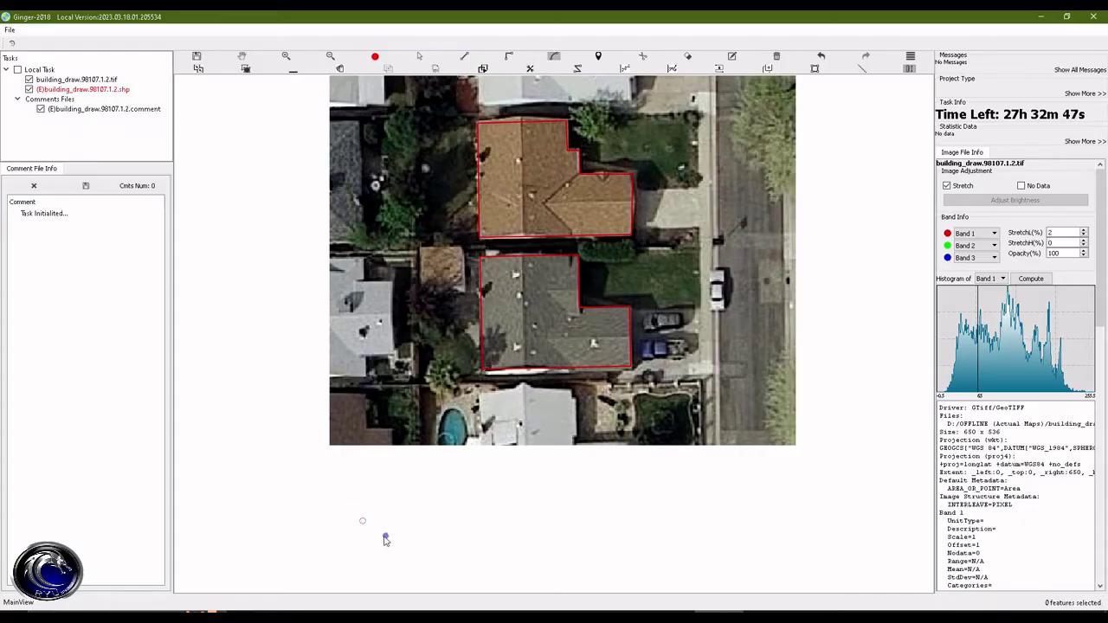
pyautogui.rightClick(364, 525)
pyautogui.rightClick(559, 526)
pyautogui.click(564, 522)
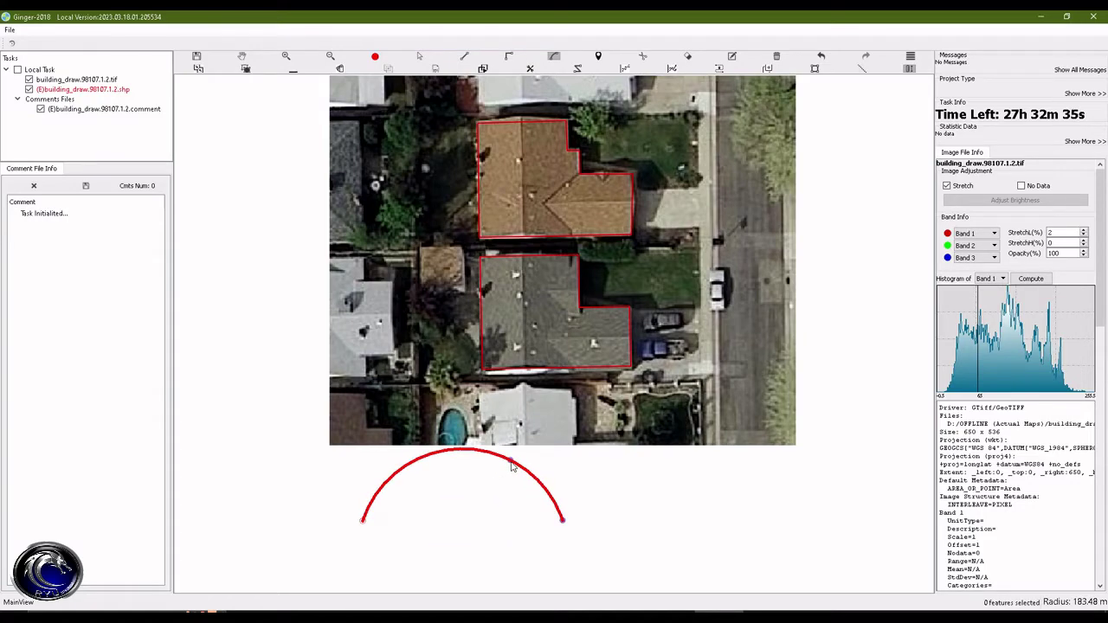
pyautogui.click(512, 466)
pyautogui.rightClick(512, 466)
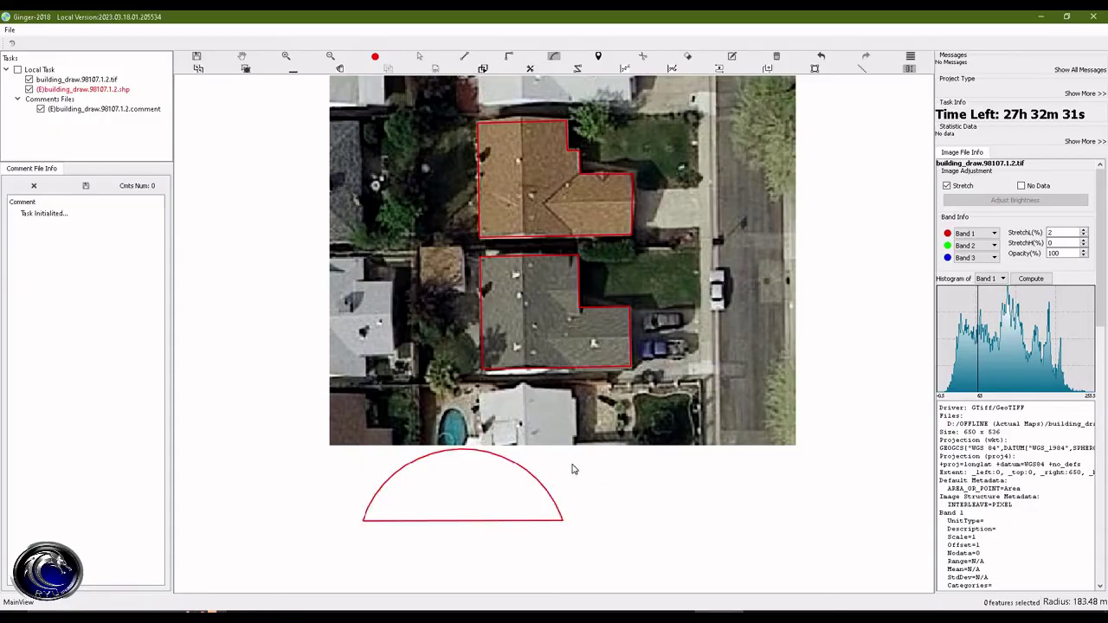
# Step: Delete the closed arc shape below the aerial image
pyautogui.press('Escape')
pyautogui.click(431, 520)
pyautogui.press('Delete')
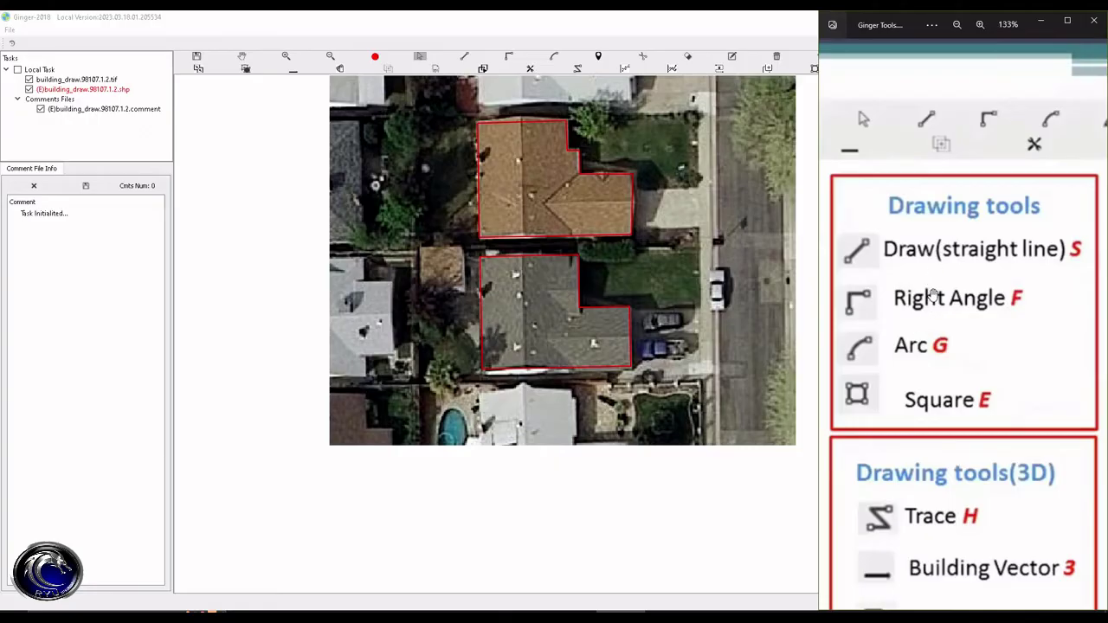
# Step: Review the straight-line, Right Angle and Arc tools in the Ginger Tools image and return to the building-drawing task
pyautogui.hotkey('alt', 'Tab')
pyautogui.press('space')
pyautogui.click(278, 245)
# Step: Sketch a diagonal zigzag of four straight-line segments in the empty area west of the aerial image
pyautogui.scroll(-2, 278, 245)
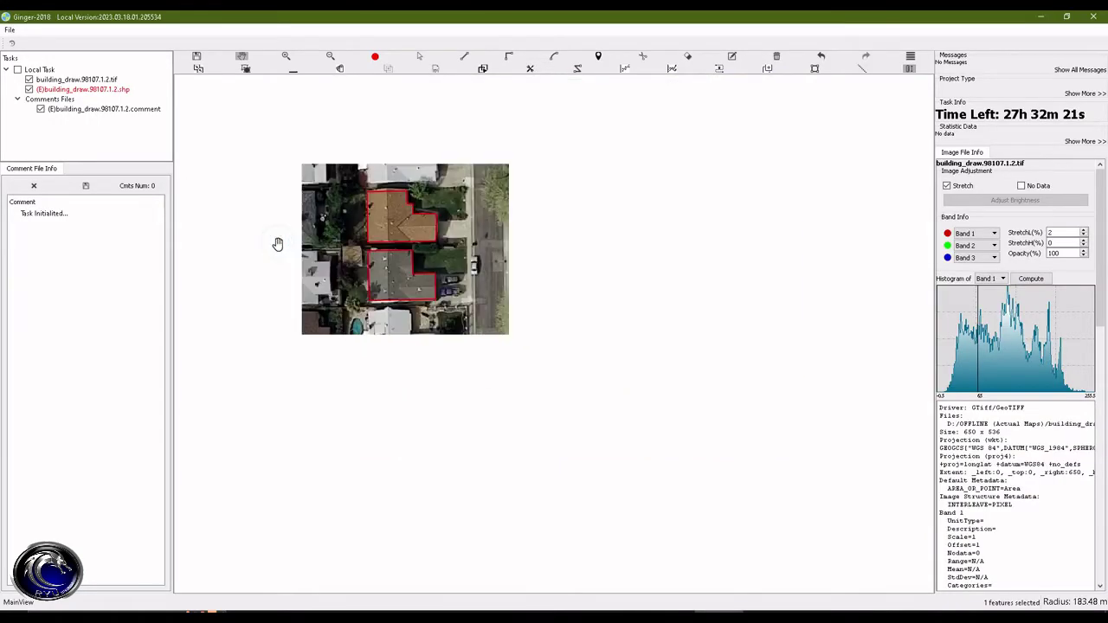
pyautogui.scroll(-2, 277, 245)
pyautogui.scroll(2, 750, 316)
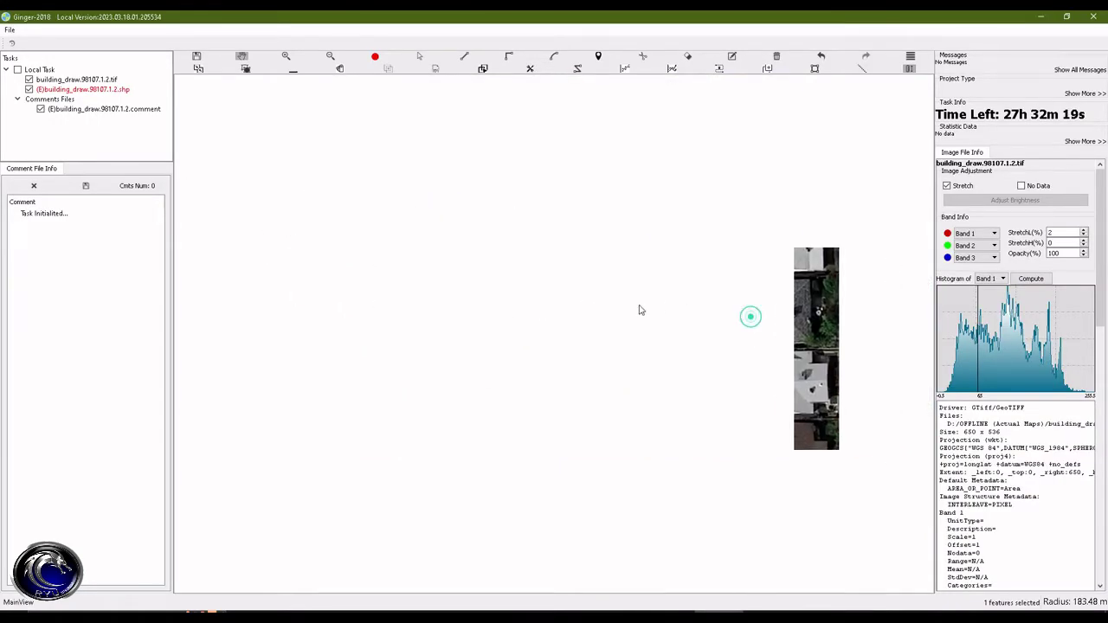
pyautogui.click(342, 225)
pyautogui.click(499, 116)
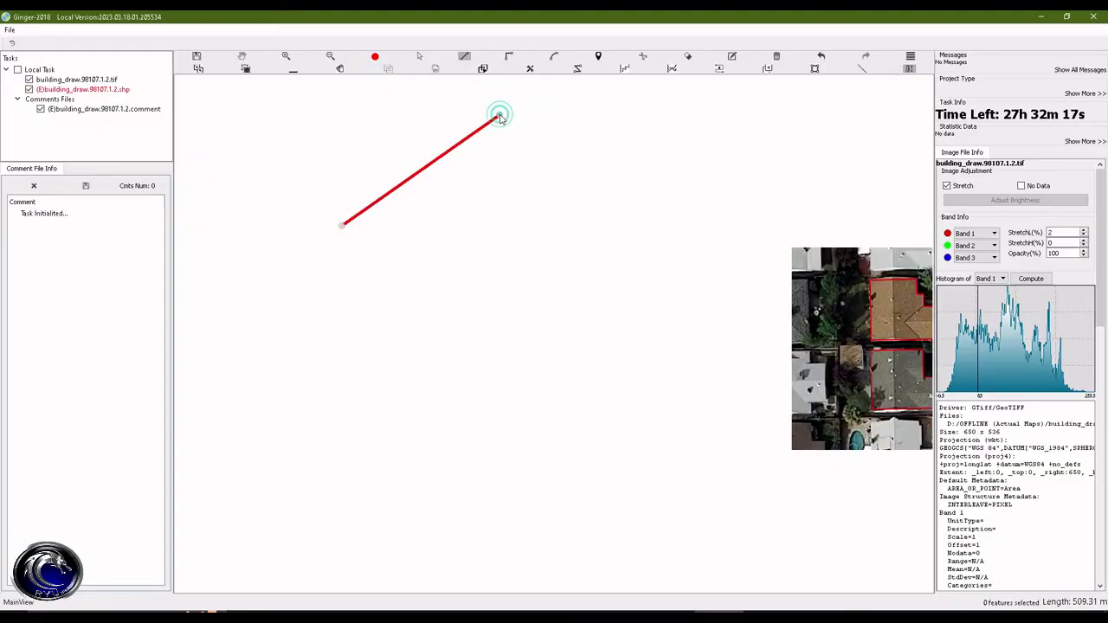
pyautogui.click(332, 273)
pyautogui.click(546, 113)
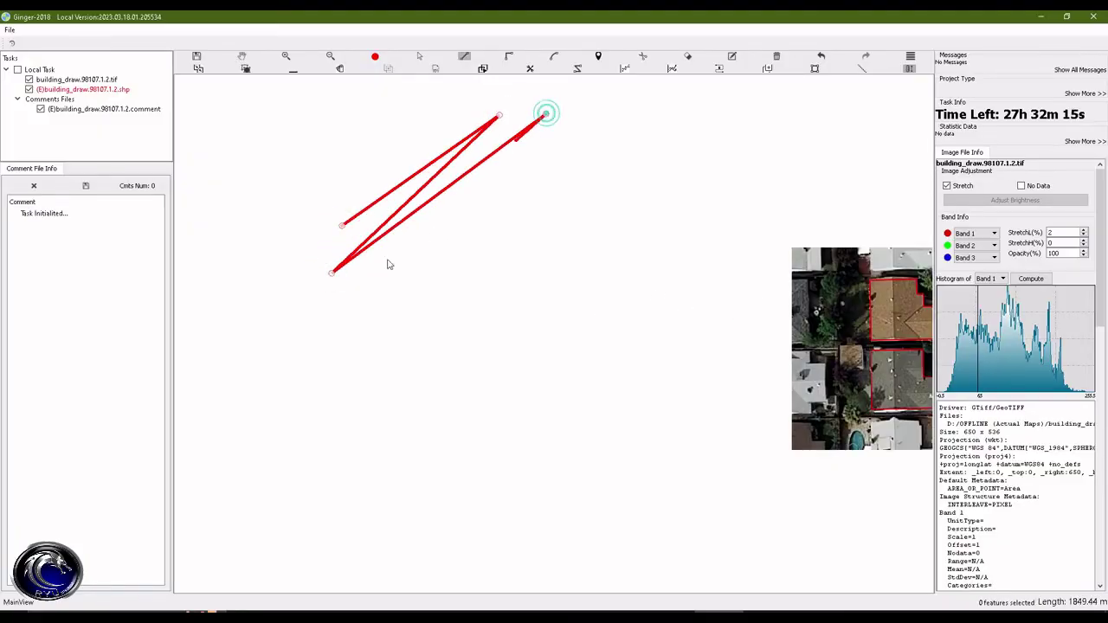
pyautogui.click(316, 316)
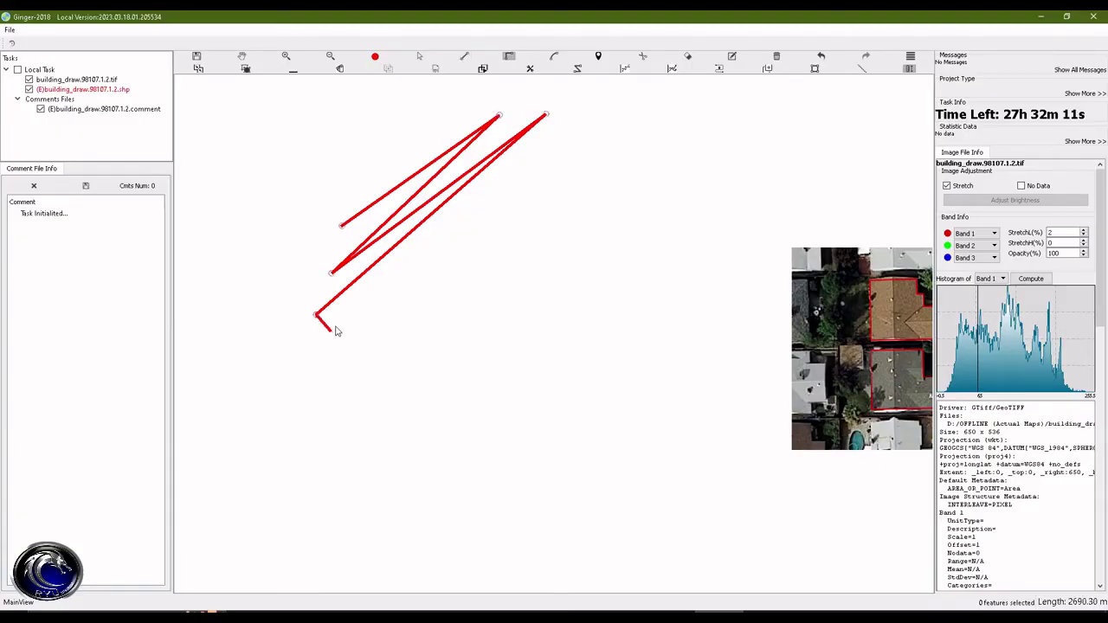
# Step: Continue the unfinished zigzag with six perpendicular segments using the Right Angle tool
pyautogui.click(330, 328)
pyautogui.click(534, 153)
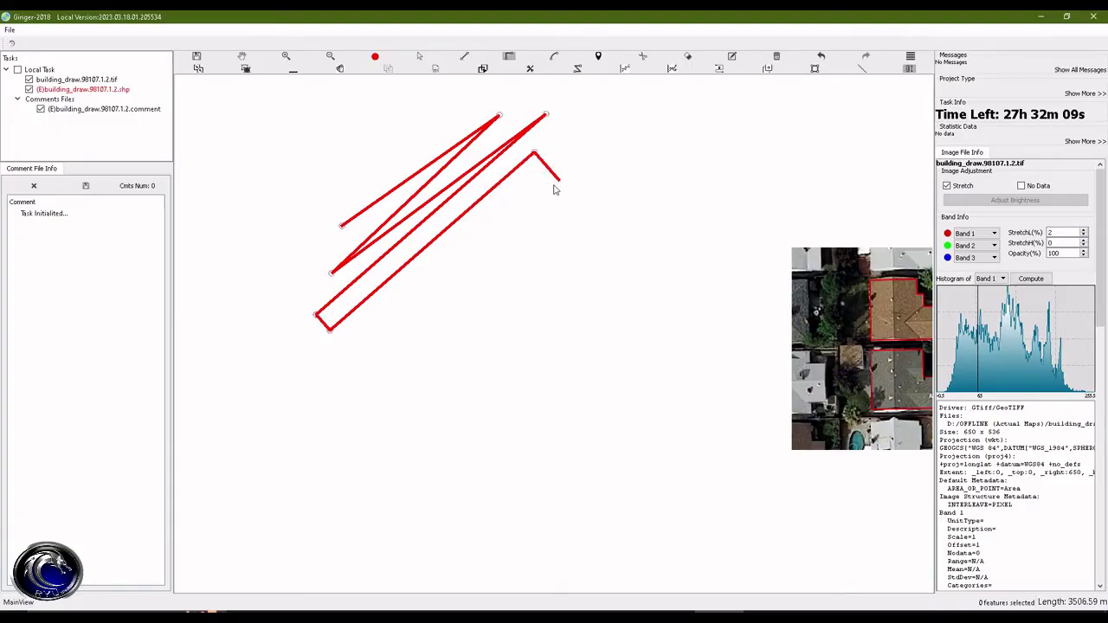
pyautogui.click(559, 180)
pyautogui.click(359, 339)
pyautogui.click(376, 362)
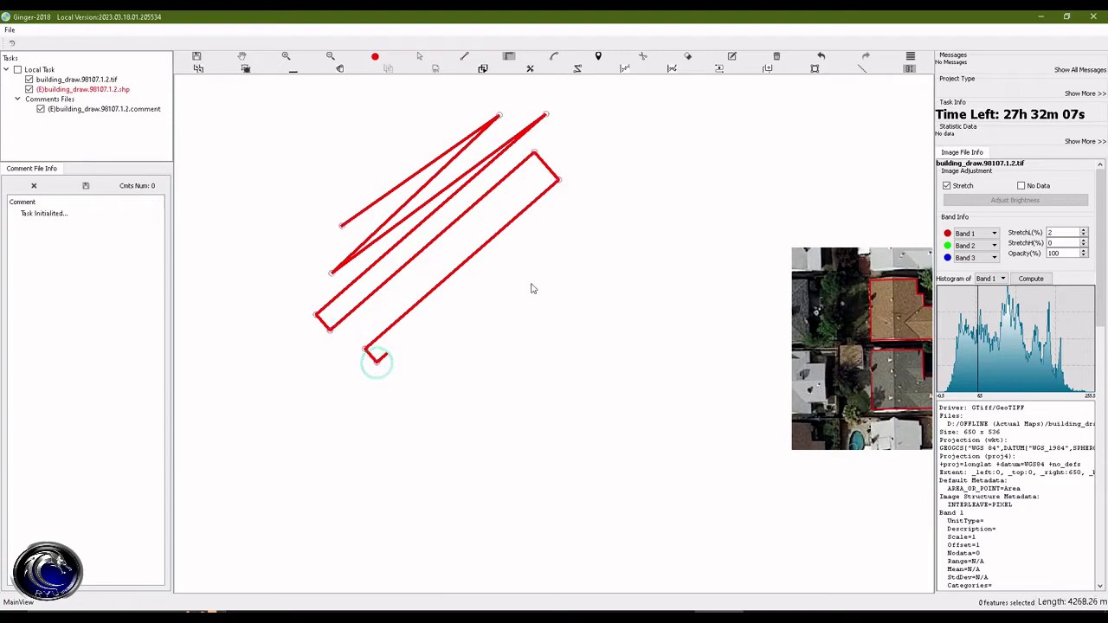
pyautogui.click(562, 200)
# Step: Continue the unfinished shape with three connected arcs curving in alternating directions toward the south
pyautogui.press('a')
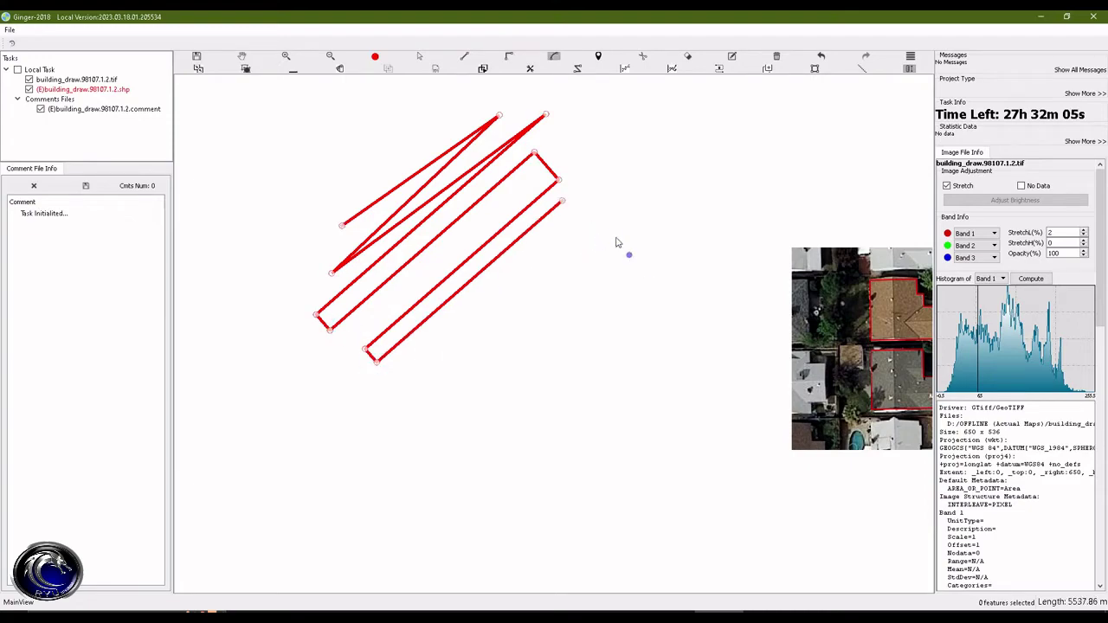
pyautogui.click(620, 255)
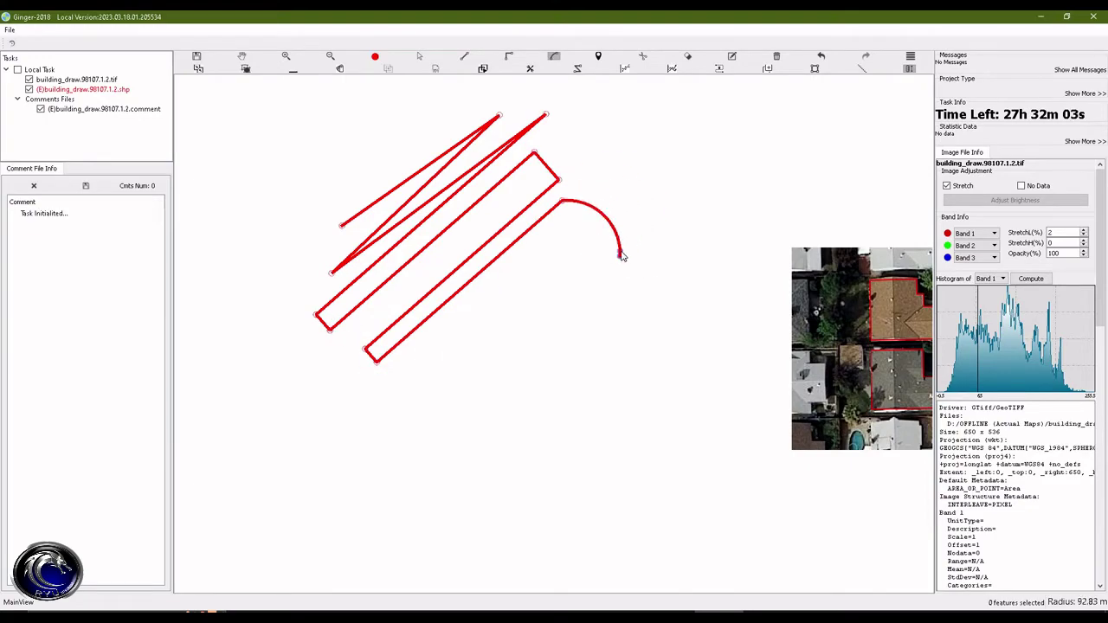
pyautogui.click(630, 243)
pyautogui.click(554, 319)
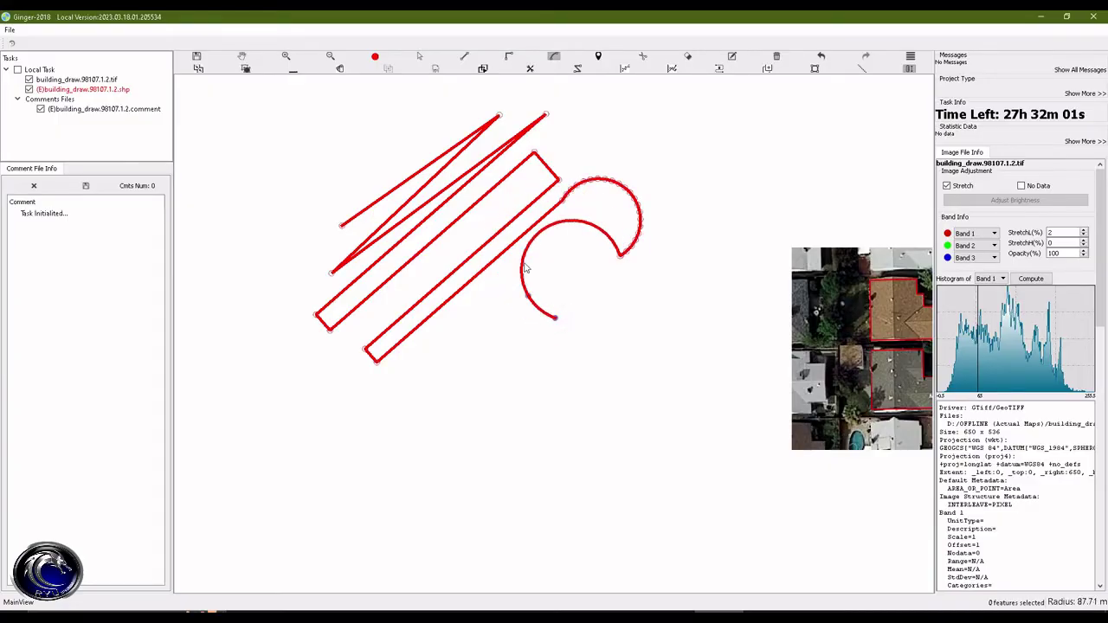
pyautogui.click(563, 265)
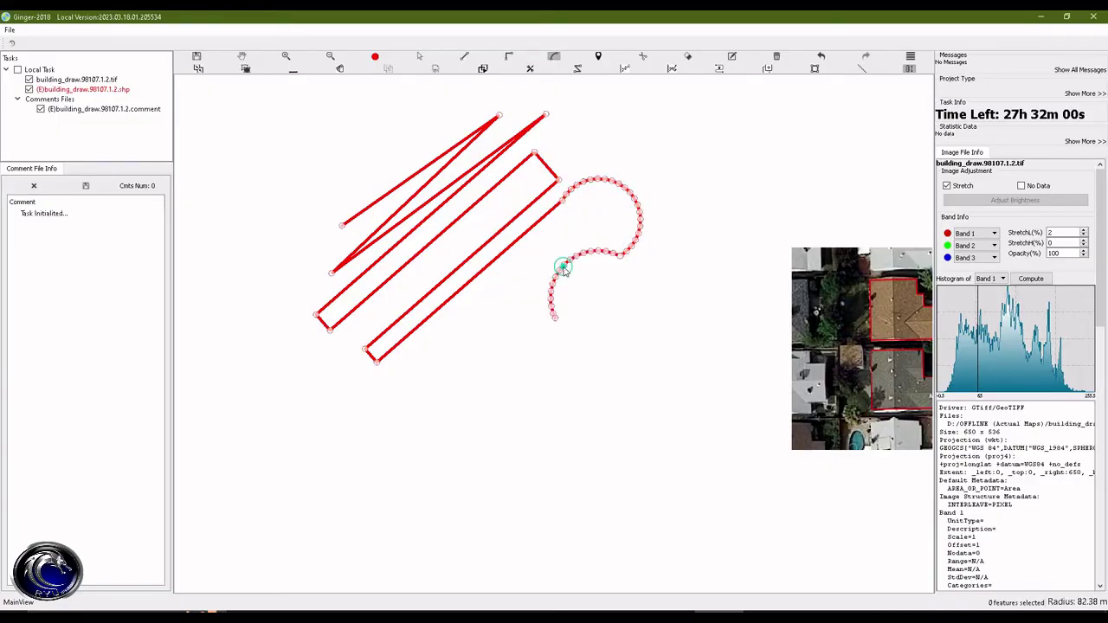
pyautogui.click(507, 390)
pyautogui.click(510, 391)
# Step: Add a few straight-line segments zigzagging west from the last arc and discard the whole practice shape
pyautogui.press('l')
pyautogui.click(404, 428)
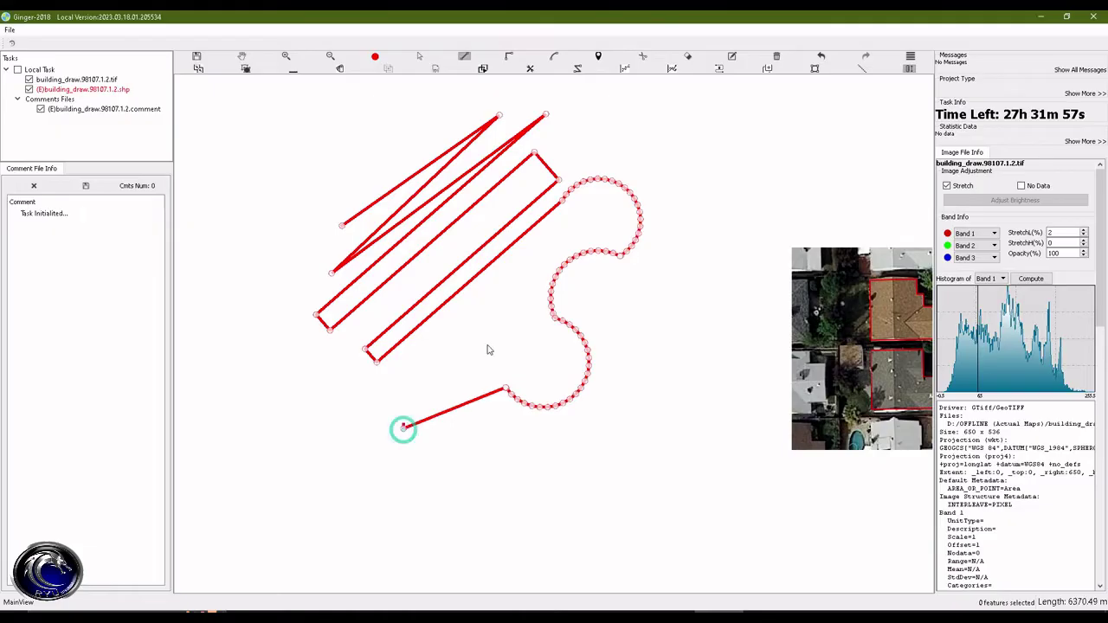
pyautogui.click(495, 339)
pyautogui.click(436, 360)
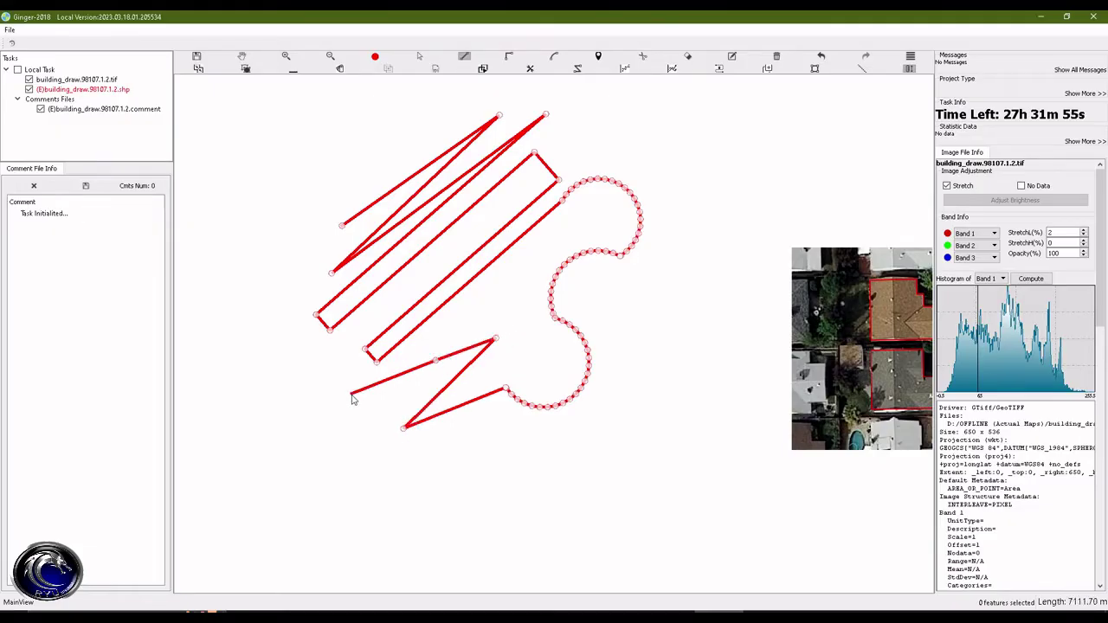
pyautogui.doubleClick(341, 460)
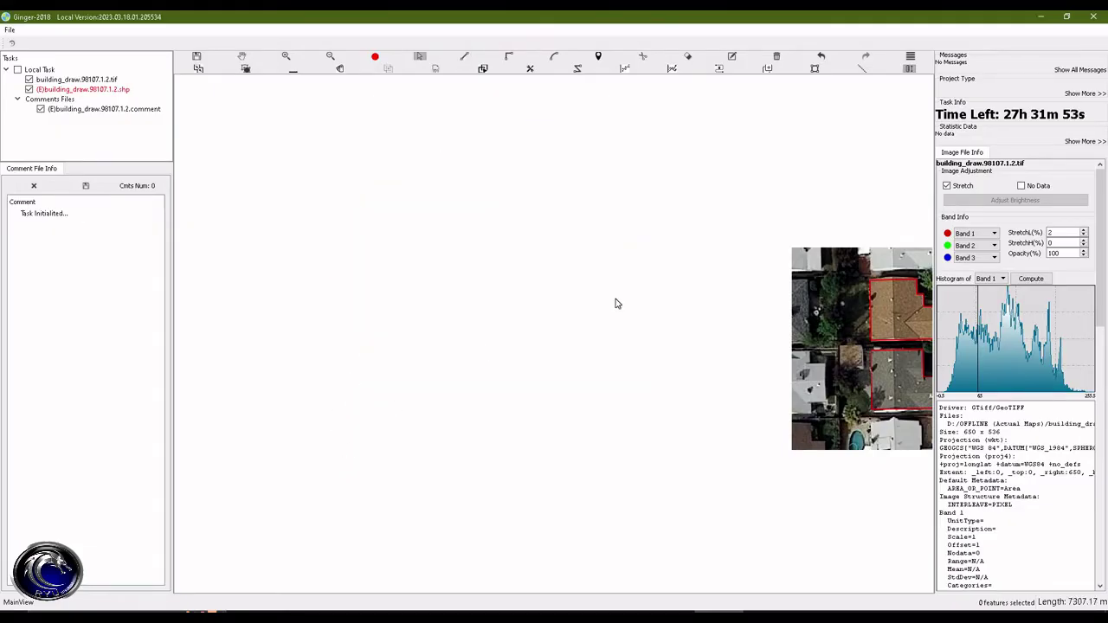
# Step: Try outlining the light-gray house at the image's west edge with a straight southern segment and an arc across its corner, and discard it
pyautogui.scroll(3, 789, 374)
pyautogui.moveTo(805, 371); pyautogui.dragTo(596, 336)
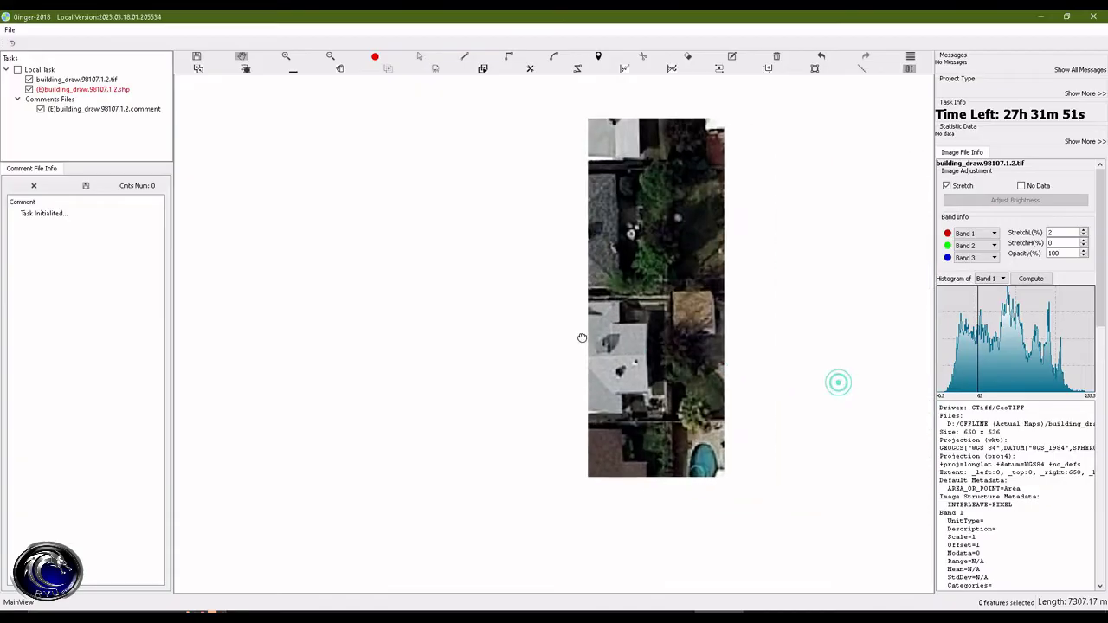
pyautogui.scroll(4, 595, 337)
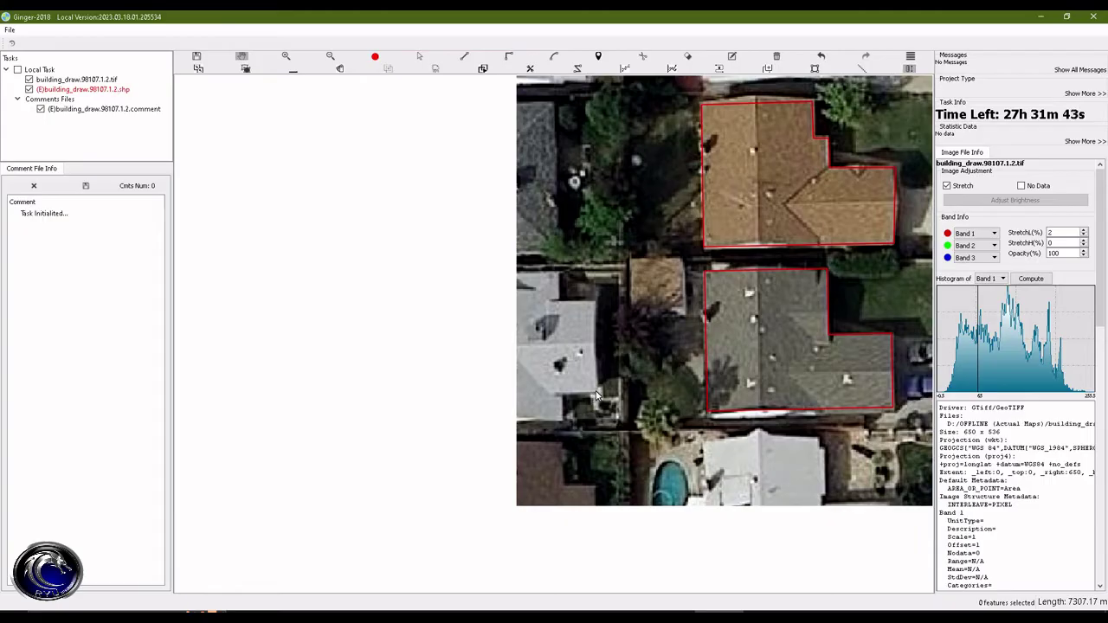
pyautogui.press('r')
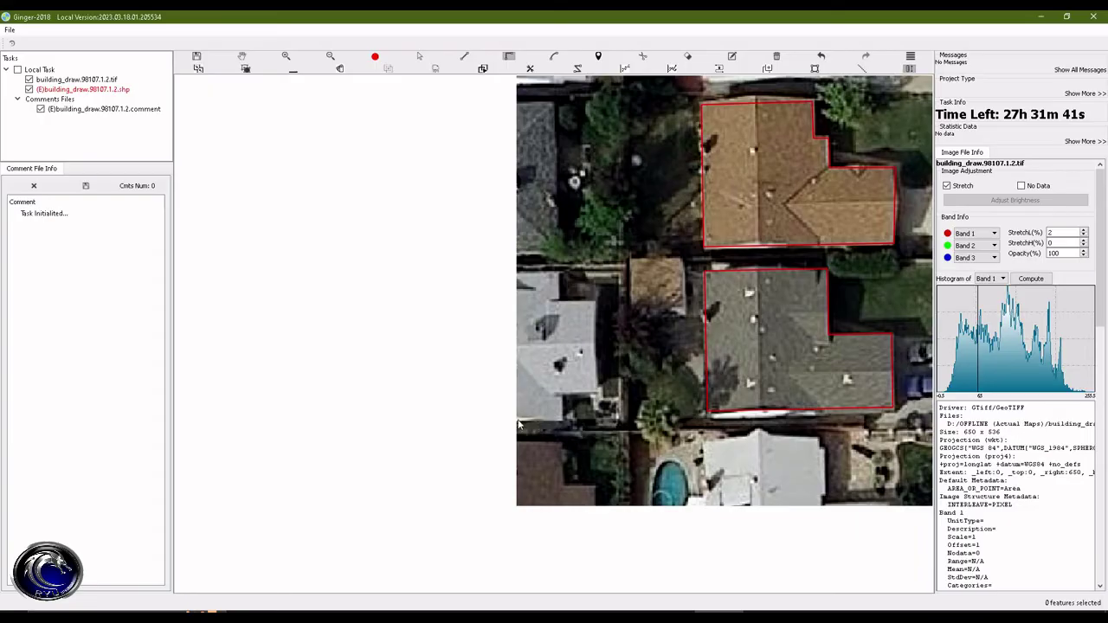
pyautogui.press('p')
pyautogui.click(516, 422)
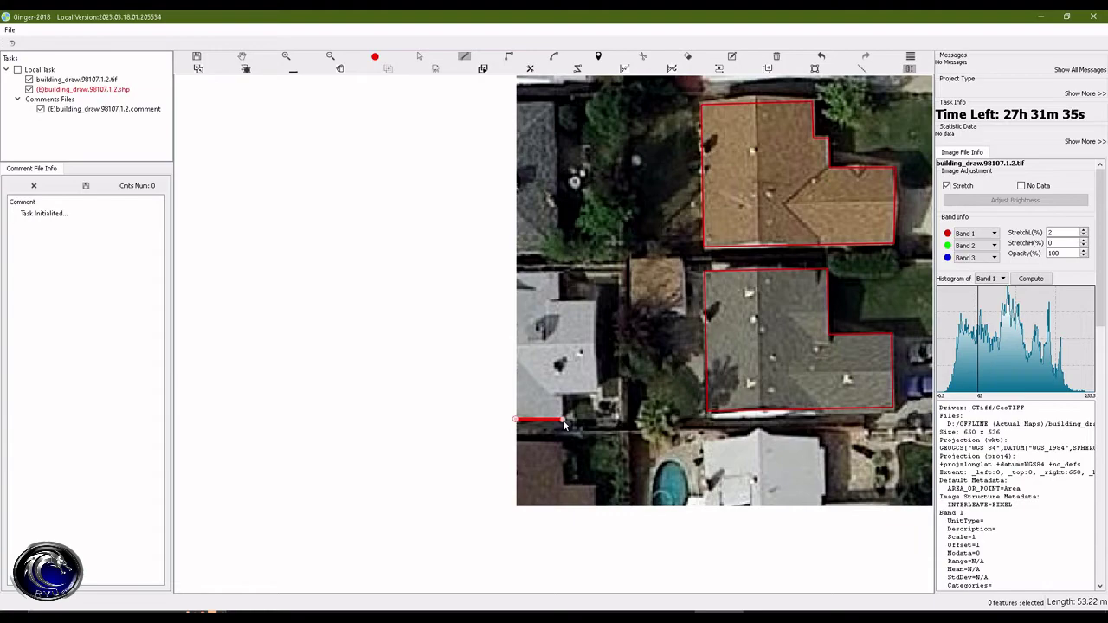
pyautogui.click(563, 421)
pyautogui.press('a')
pyautogui.click(598, 394)
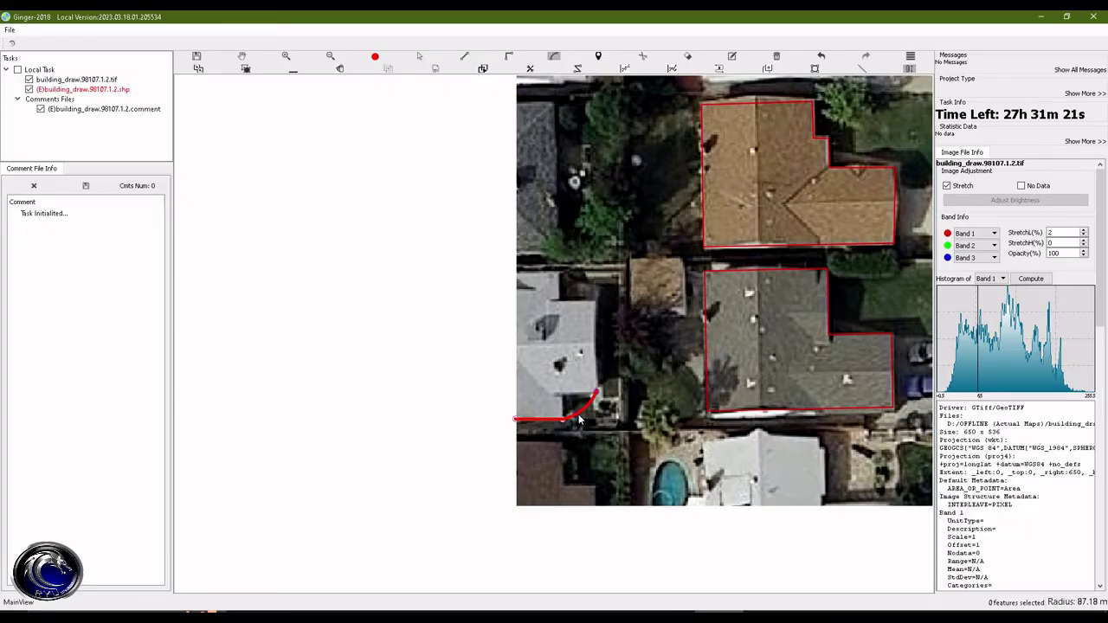
pyautogui.click(580, 420)
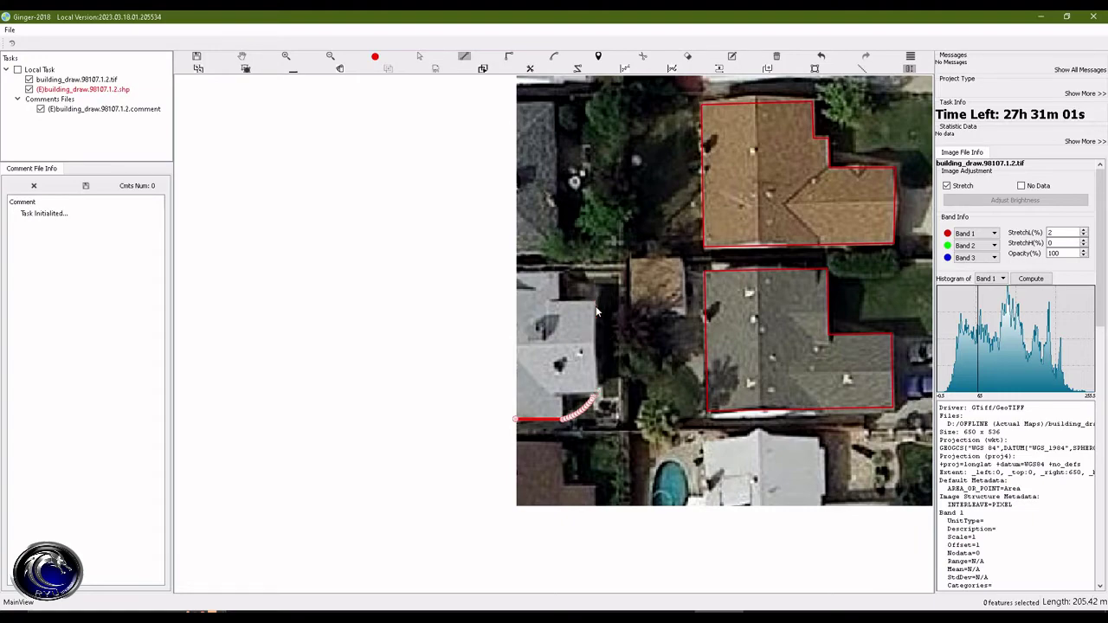
pyautogui.press('Escape')
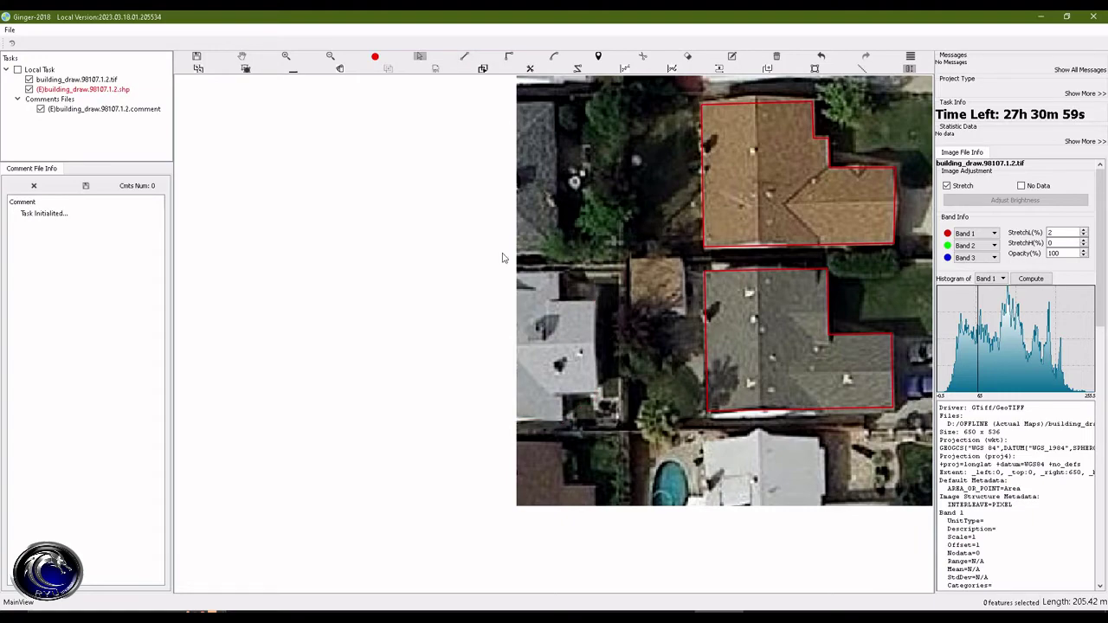
# Step: Try outlining the light-gray western house with a straight southern edge, a corner arc and a straight eastern edge, and discard it
pyautogui.click(464, 56)
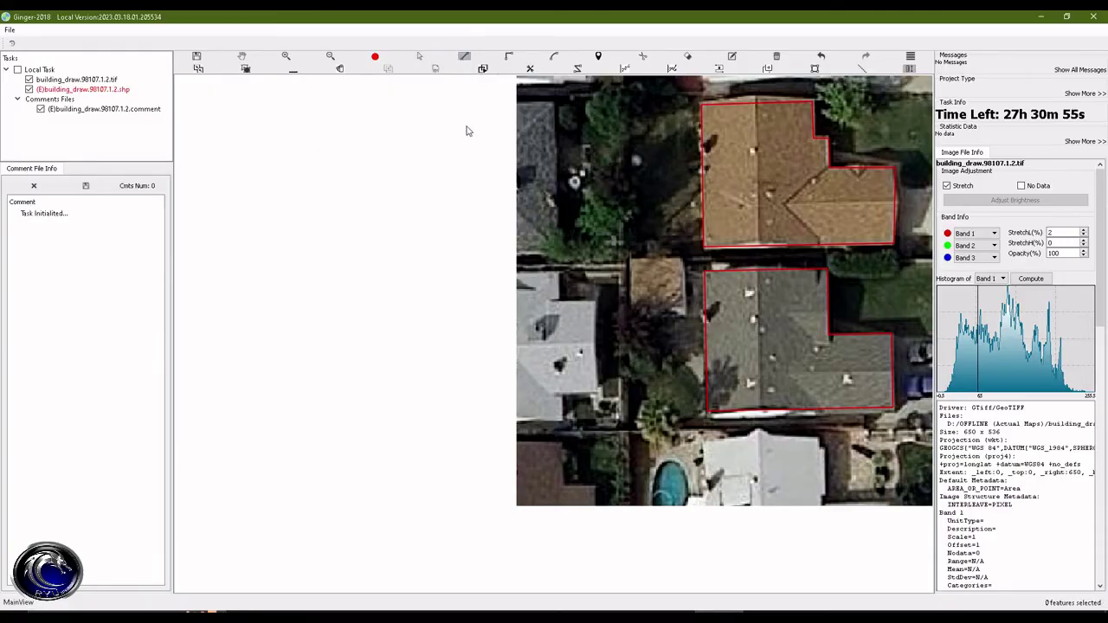
pyautogui.click(518, 424)
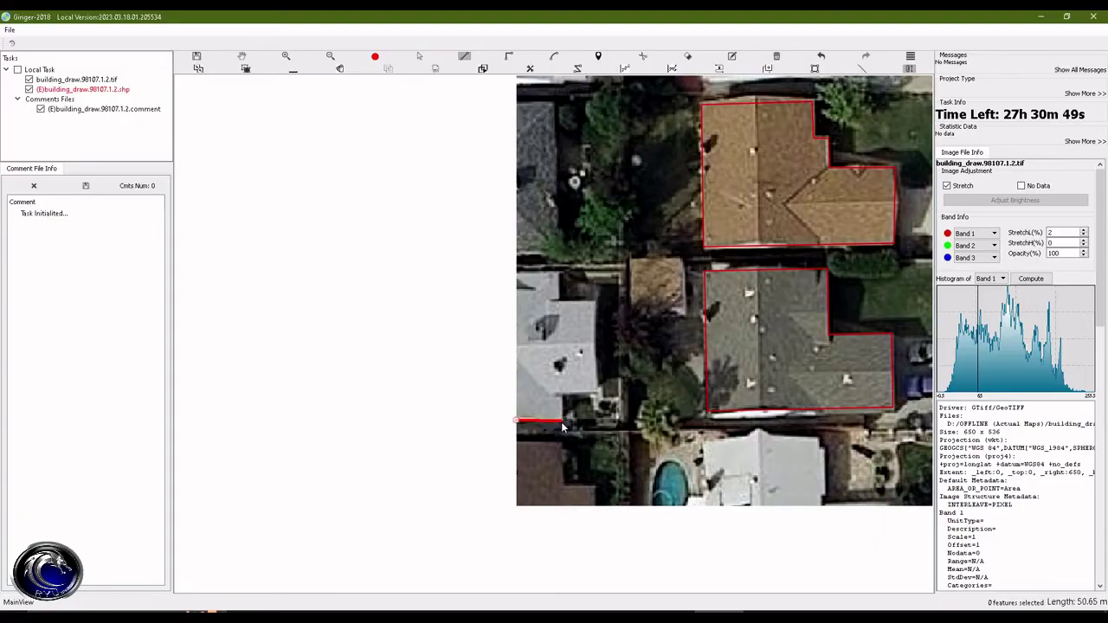
pyautogui.click(562, 422)
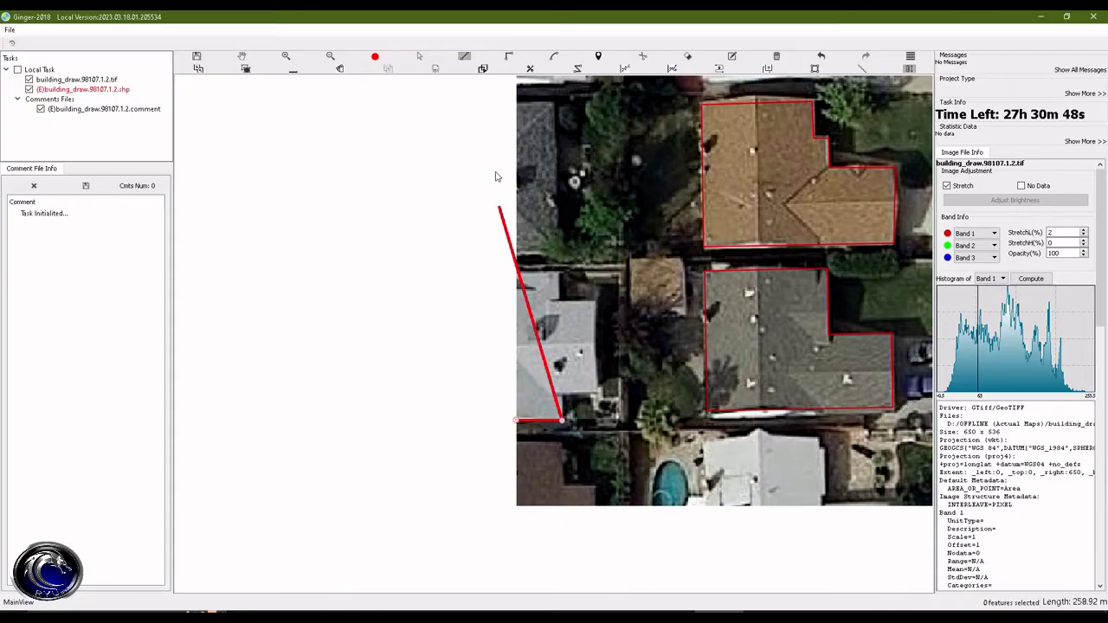
pyautogui.click(554, 57)
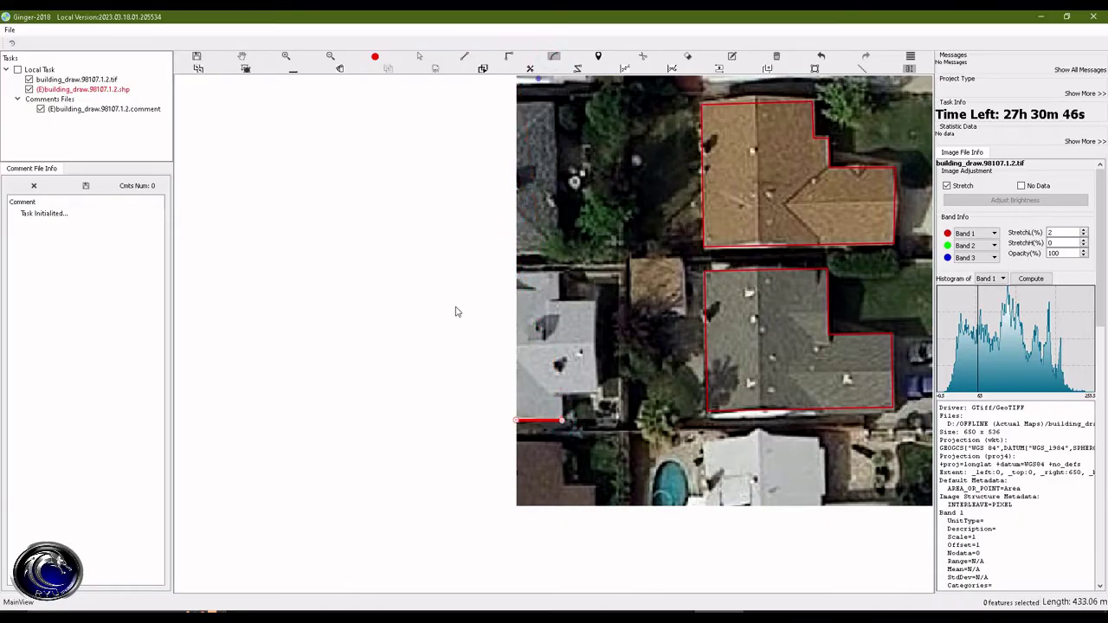
pyautogui.click(596, 398)
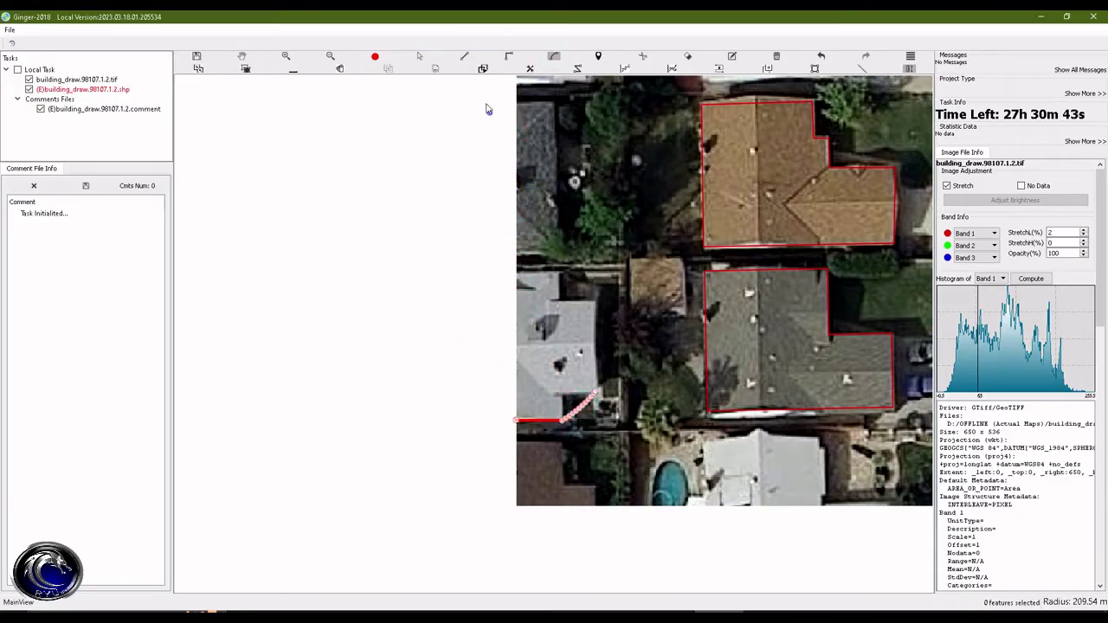
pyautogui.click(464, 56)
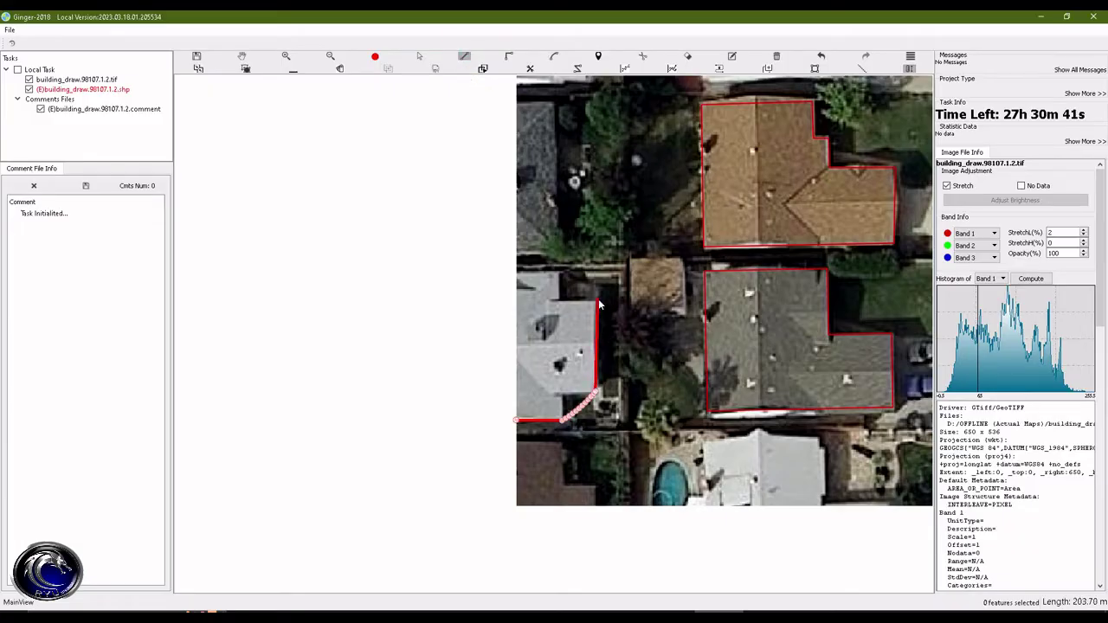
pyautogui.click(596, 303)
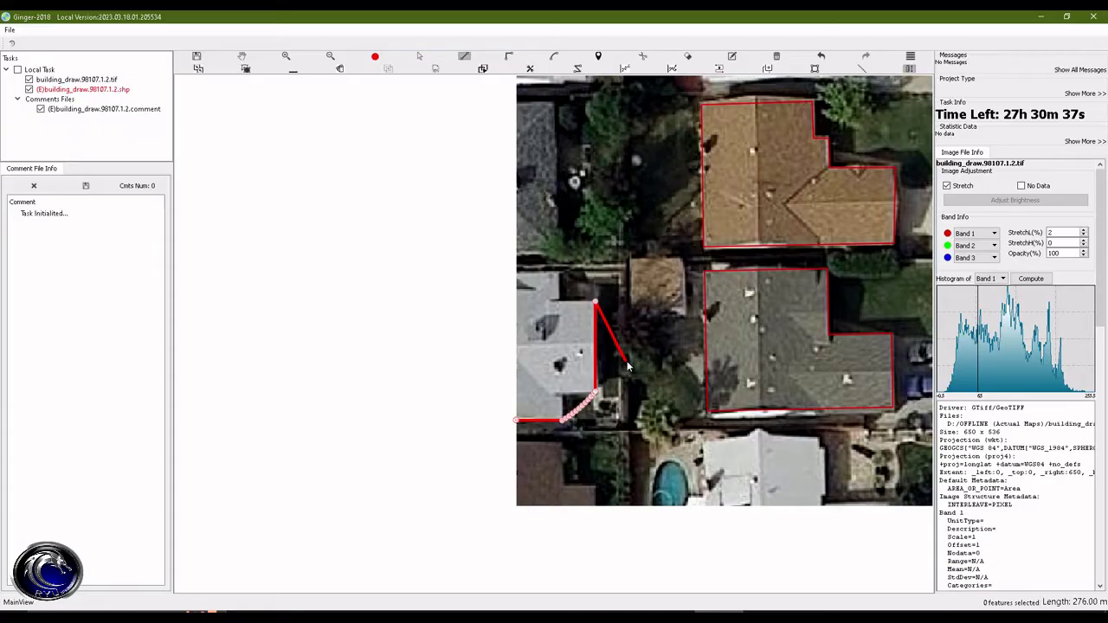
pyautogui.press('Escape')
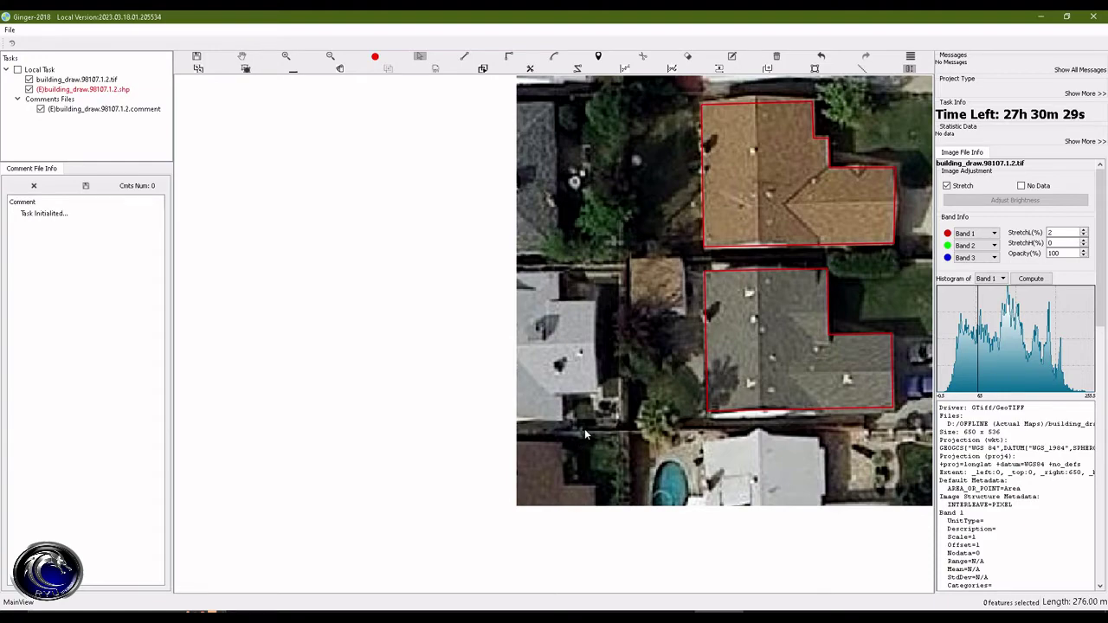
# Step: Outline the light-gray western house with straight southern and eastern edges, a corner arc and Right Angle segments around its northern side
pyautogui.press('d')
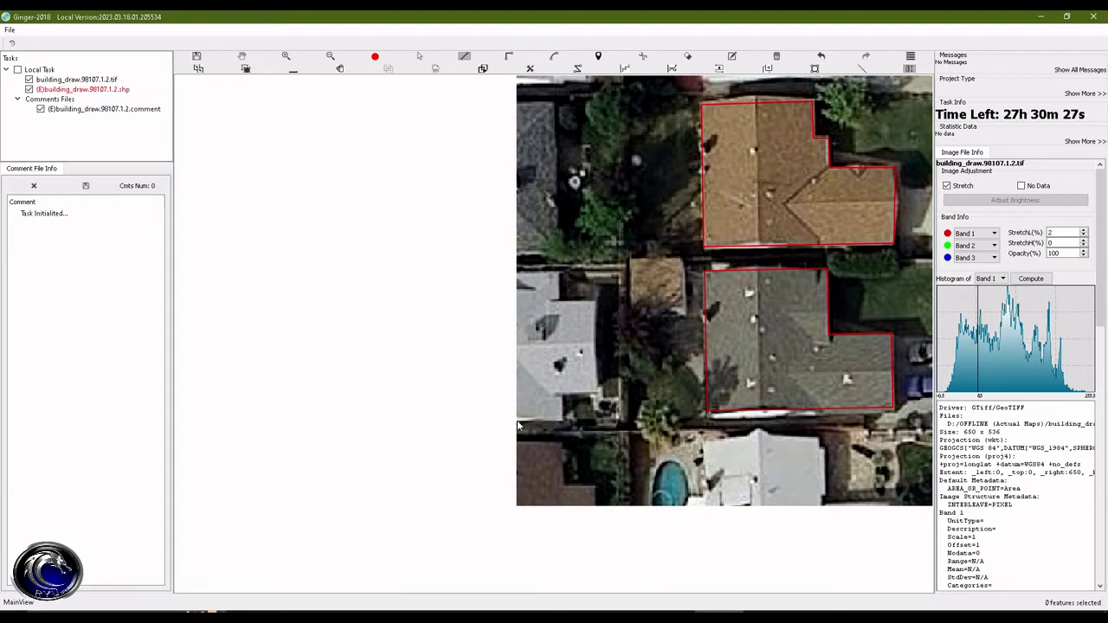
pyautogui.click(517, 423)
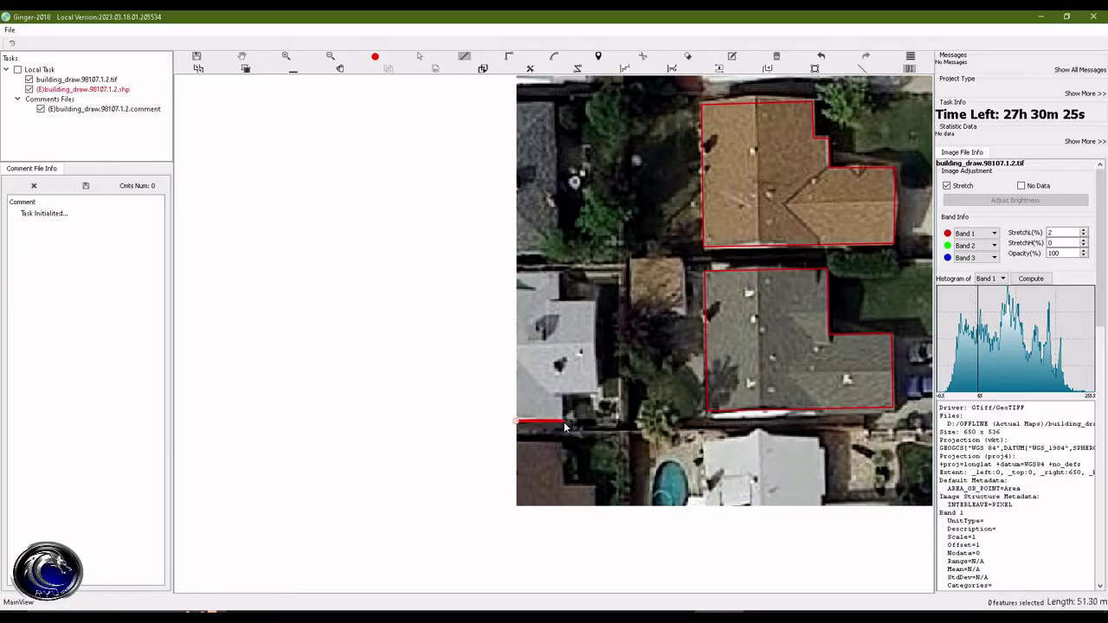
pyautogui.click(563, 423)
pyautogui.press('a')
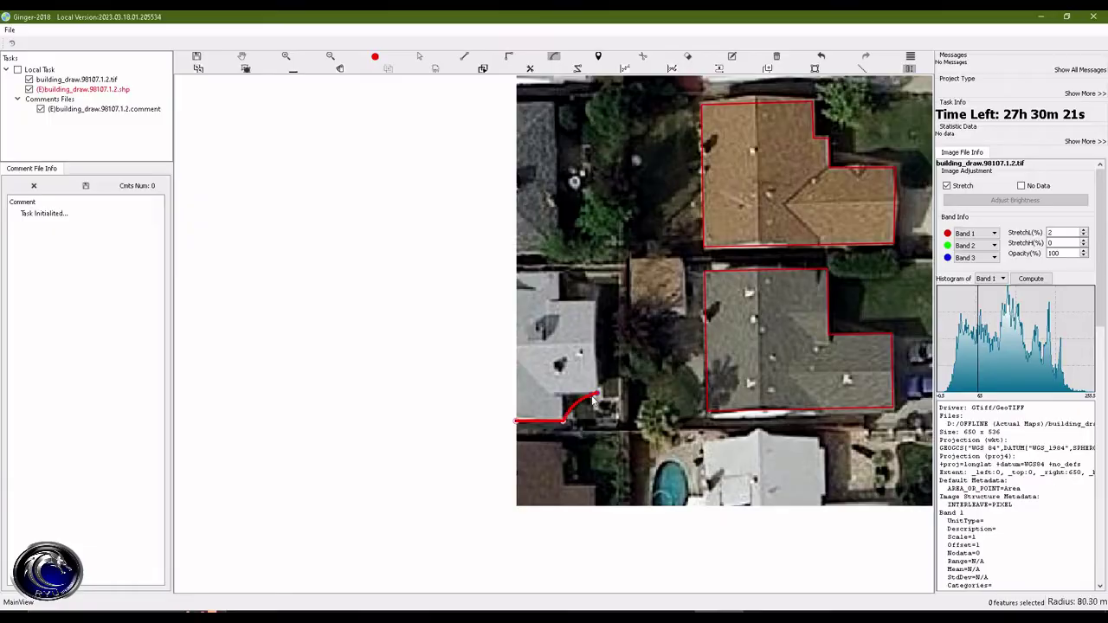
pyautogui.click(595, 395)
pyautogui.press('l')
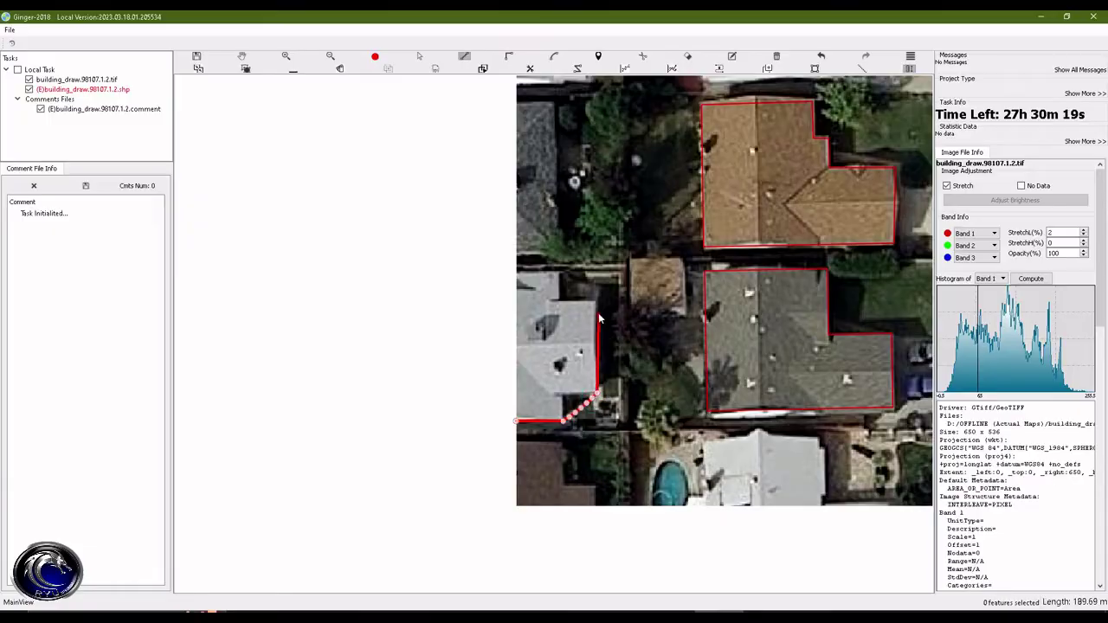
pyautogui.click(596, 302)
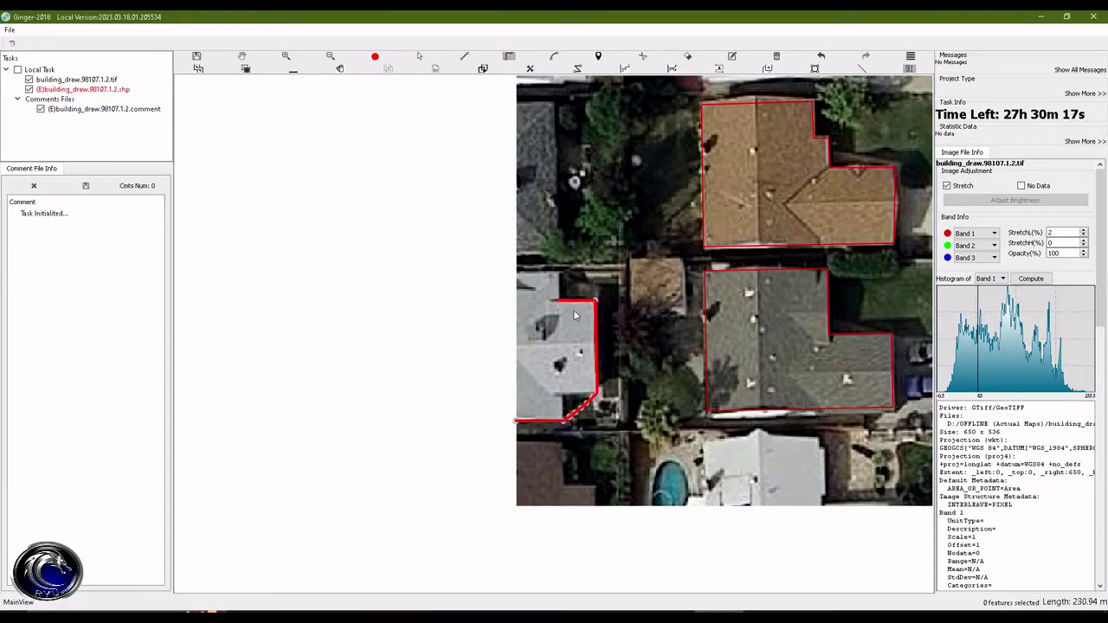
pyautogui.click(561, 302)
pyautogui.click(514, 275)
pyautogui.doubleClick(516, 421)
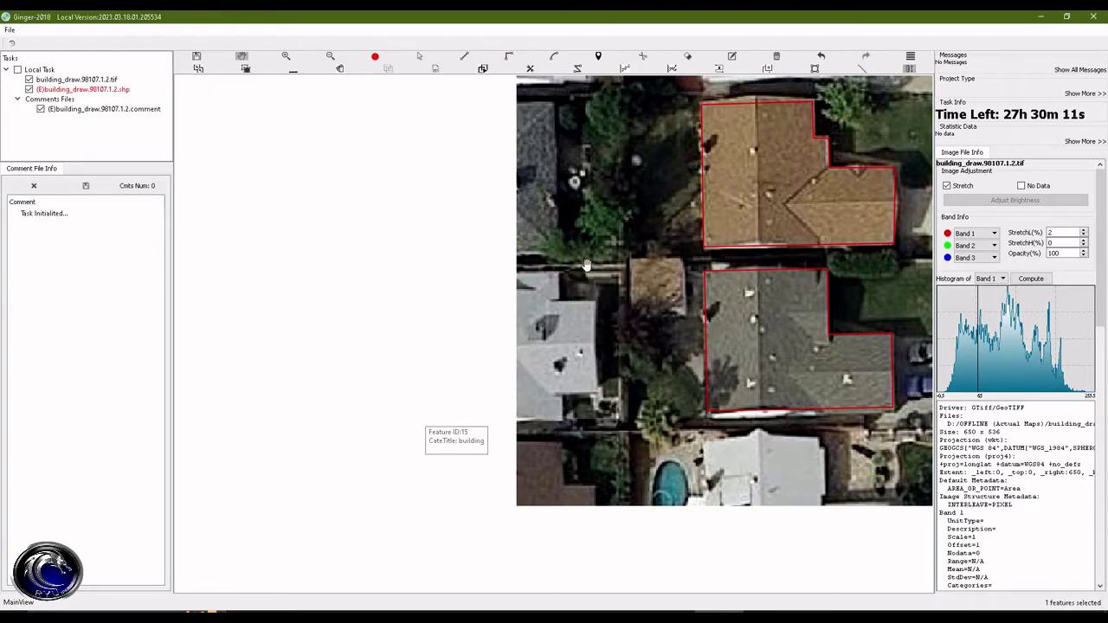
# Step: Look up the Square tool's shortcut in the Ginger Tools reference image and return to the building drawing
pyautogui.moveTo(585, 266); pyautogui.dragTo(537, 288)
pyautogui.hotkey('alt', 'Tab')
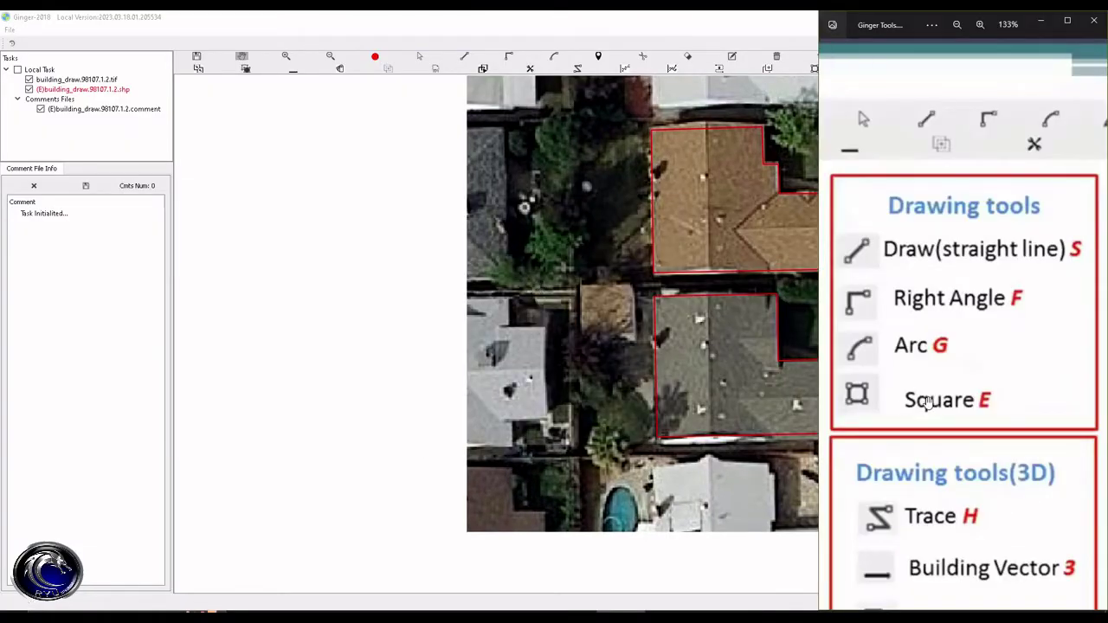
pyautogui.hotkey('alt', 'Tab')
# Step: Outline the small brown roof between the houses with the Square tool
pyautogui.moveTo(650, 286); pyautogui.dragTo(466, 304)
pyautogui.moveTo(702, 310); pyautogui.dragTo(690, 311)
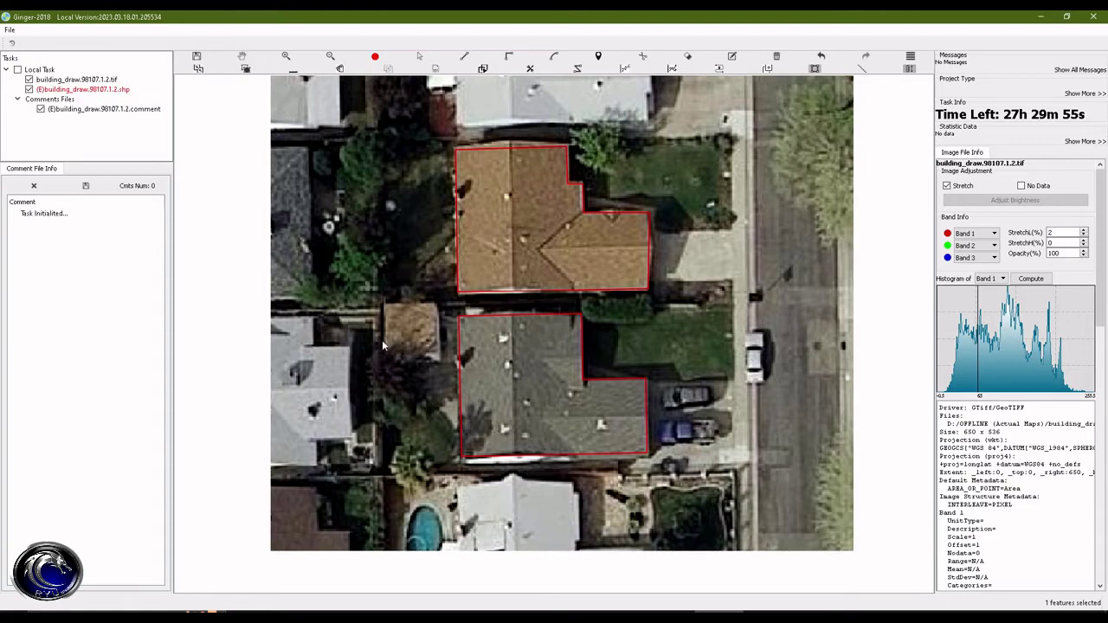
pyautogui.click(385, 303)
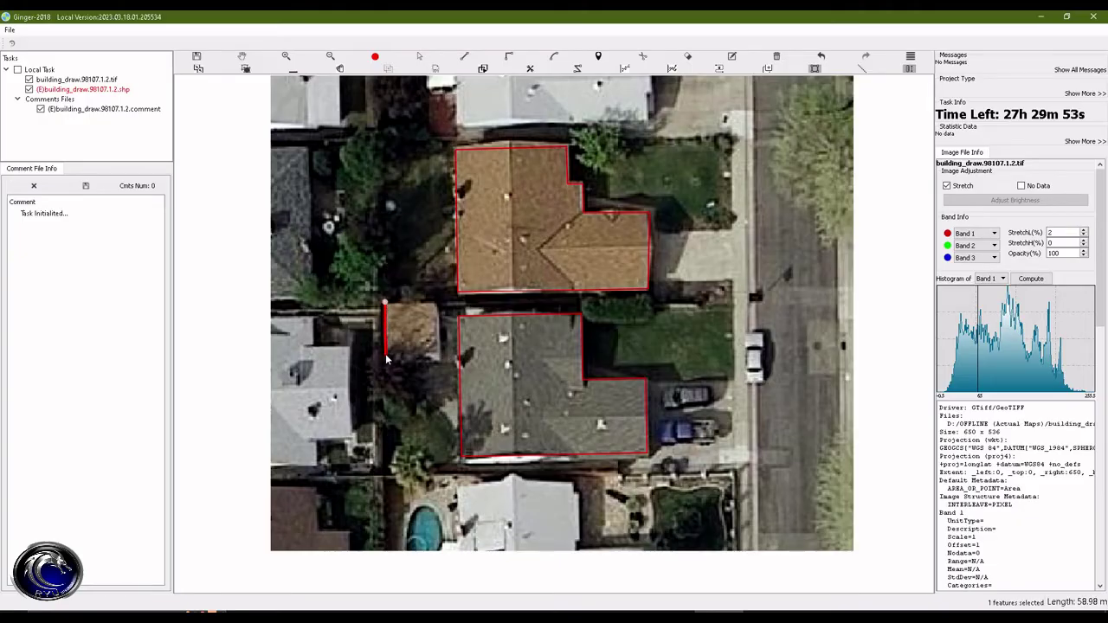
pyautogui.click(386, 355)
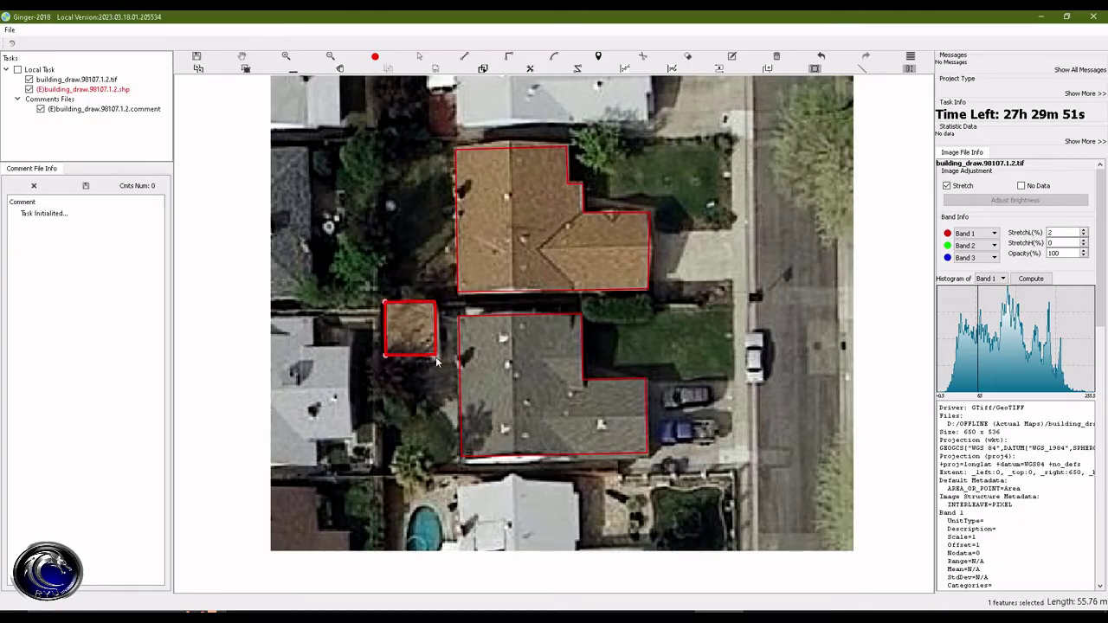
pyautogui.click(436, 361)
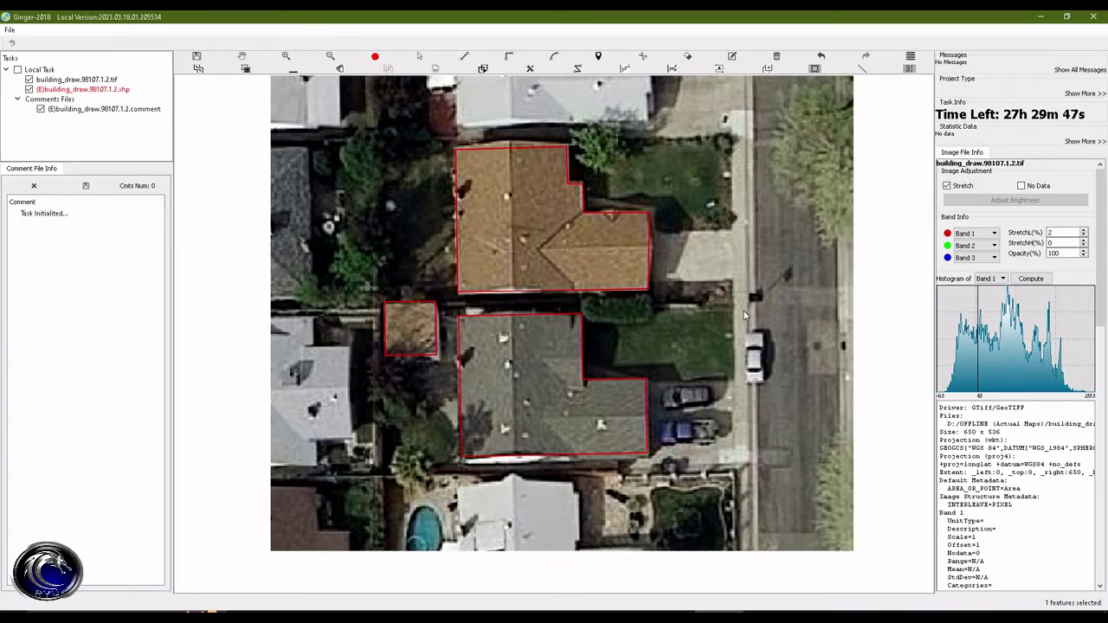
# Step: Draw a long north-south practice rectangle over the sidewalk and the street's western side with the Square tool
pyautogui.click(700, 136)
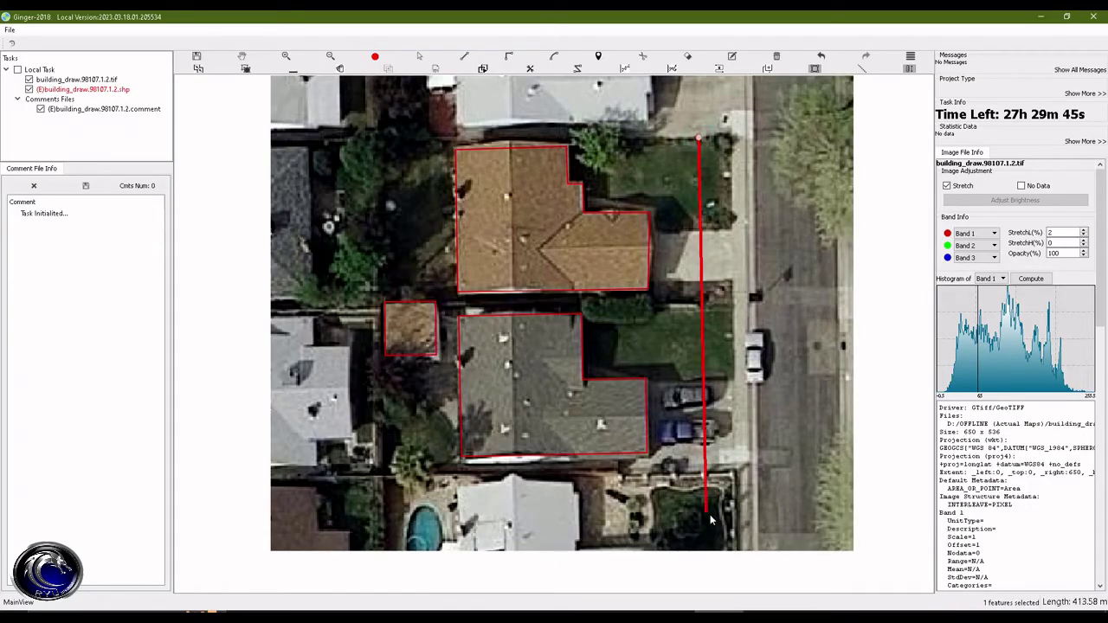
pyautogui.click(710, 468)
pyautogui.click(788, 473)
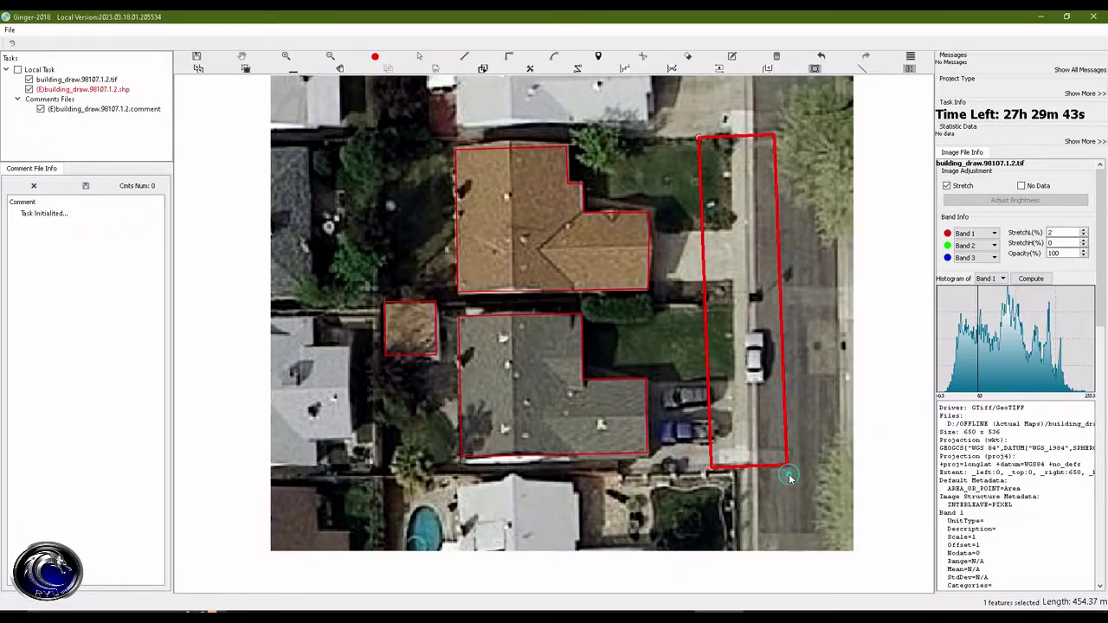
# Step: Delete the street rectangle and the small brown roof's outline
pyautogui.rightClick(739, 232)
pyautogui.click(766, 251)
pyautogui.press('s')
pyautogui.moveTo(394, 269); pyautogui.dragTo(395, 462)
pyautogui.press('Delete')
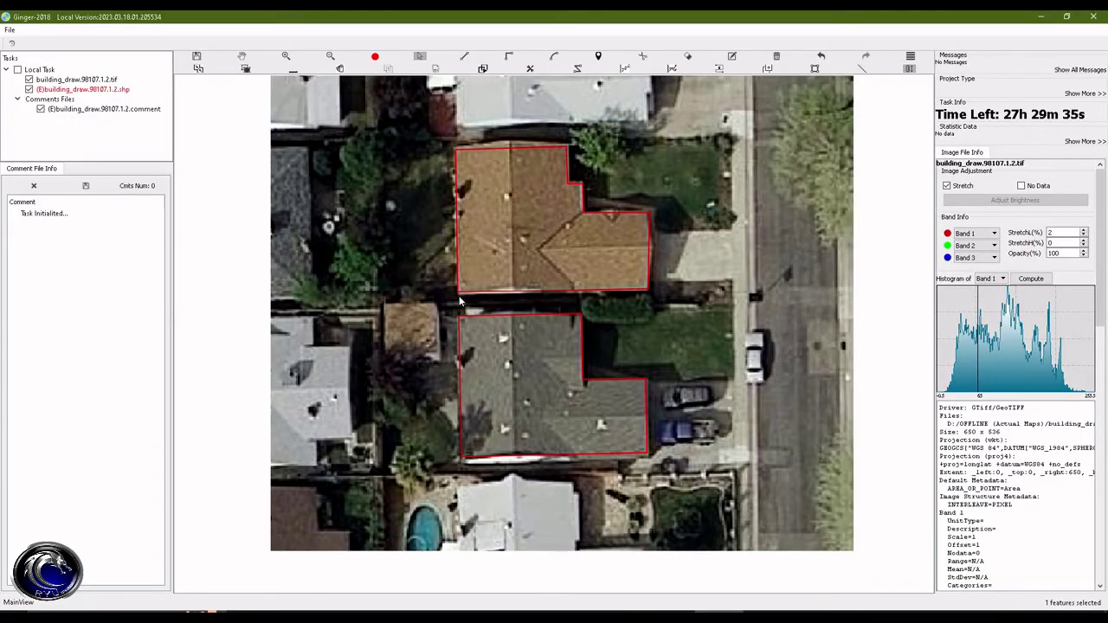
# Step: Draw a full circle with a radius of about 144 m in the blank area west of the image using the Arc tool
pyautogui.press('h')
pyautogui.moveTo(384, 278); pyautogui.dragTo(510, 181)
pyautogui.scroll(-2, 476, 232)
pyautogui.moveTo(474, 232); pyautogui.dragTo(524, 313)
pyautogui.press('c')
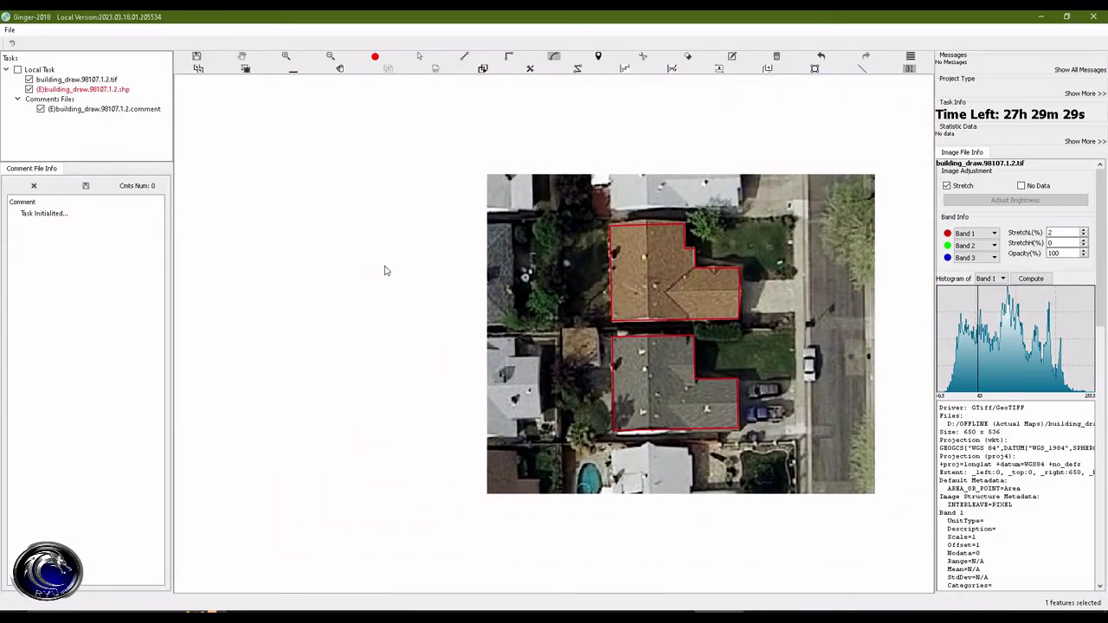
pyautogui.click(283, 204)
pyautogui.press('Escape')
pyautogui.press('c')
pyautogui.click(274, 183)
pyautogui.click(273, 189)
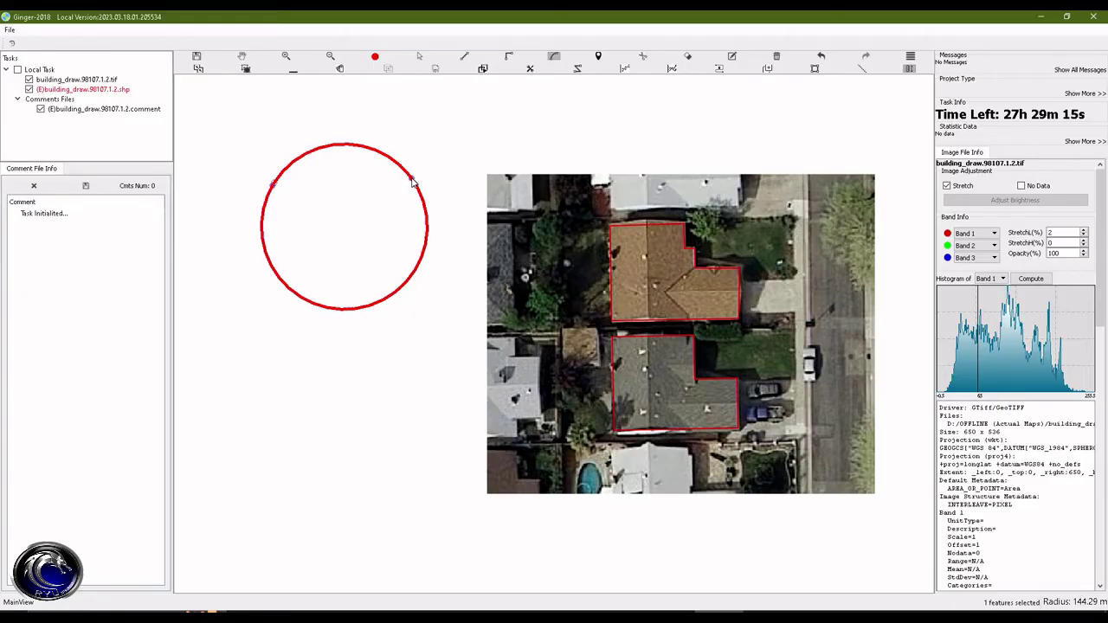
pyautogui.click(413, 182)
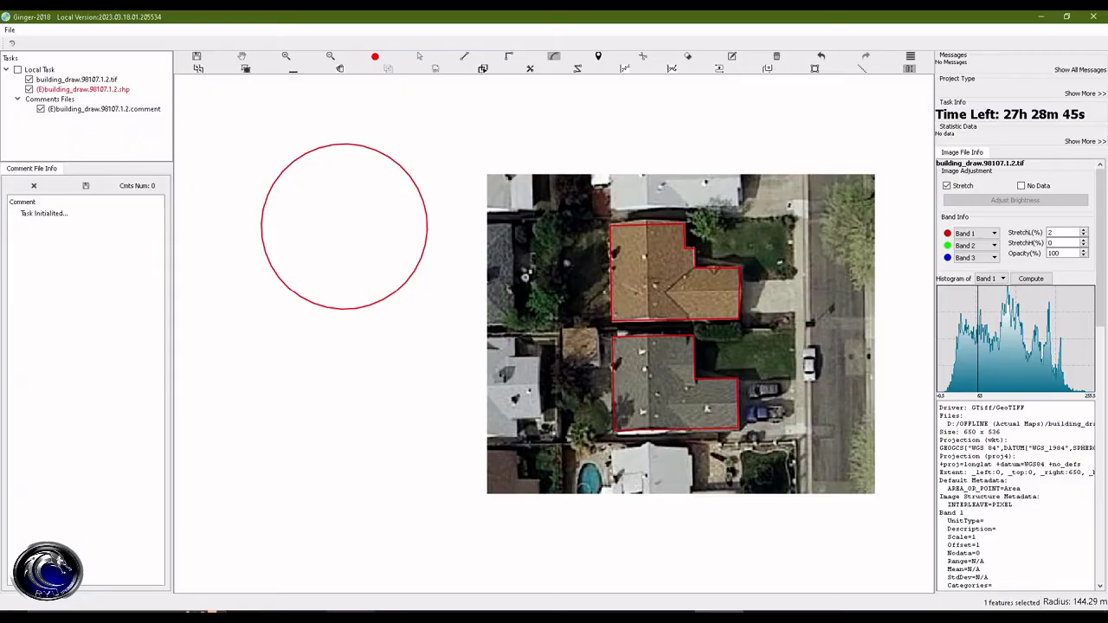
# Step: Switch to Chrome, search Google for "silo" in a new tab and view the image results
pyautogui.moveTo(351, 611)
pyautogui.click(314, 586)
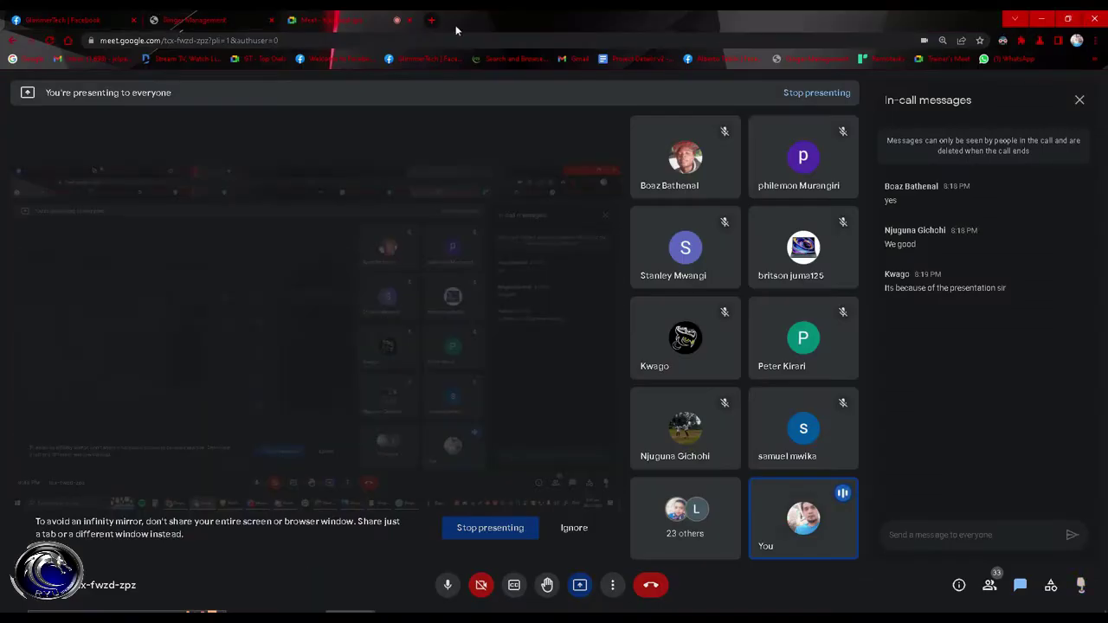
pyautogui.click(431, 19)
pyautogui.write('s')
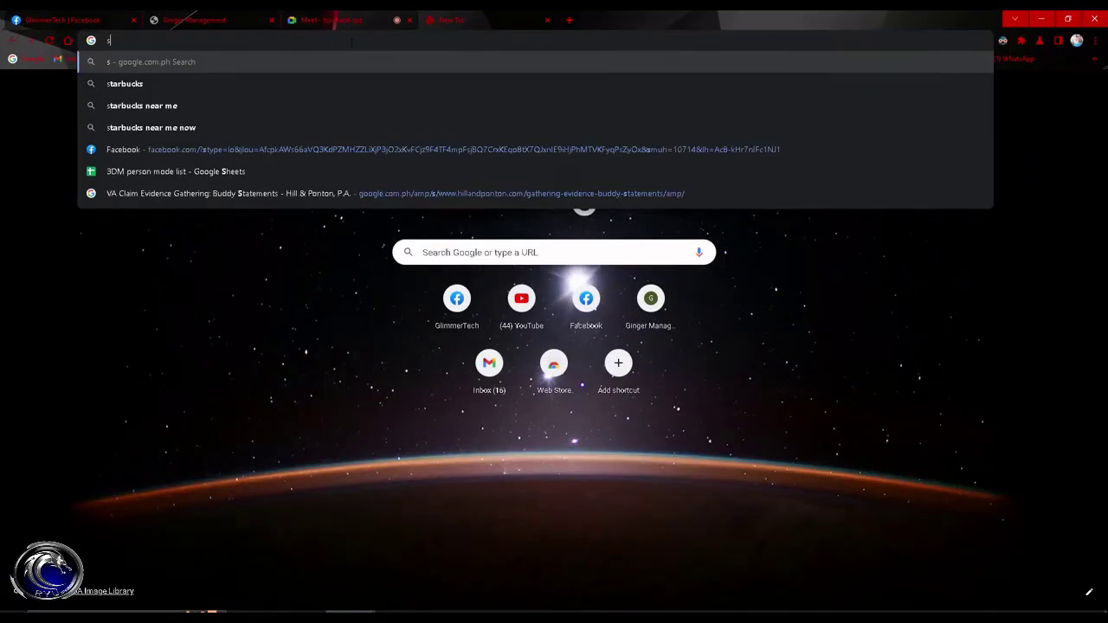
pyautogui.write('ilo')
pyautogui.press('Return')
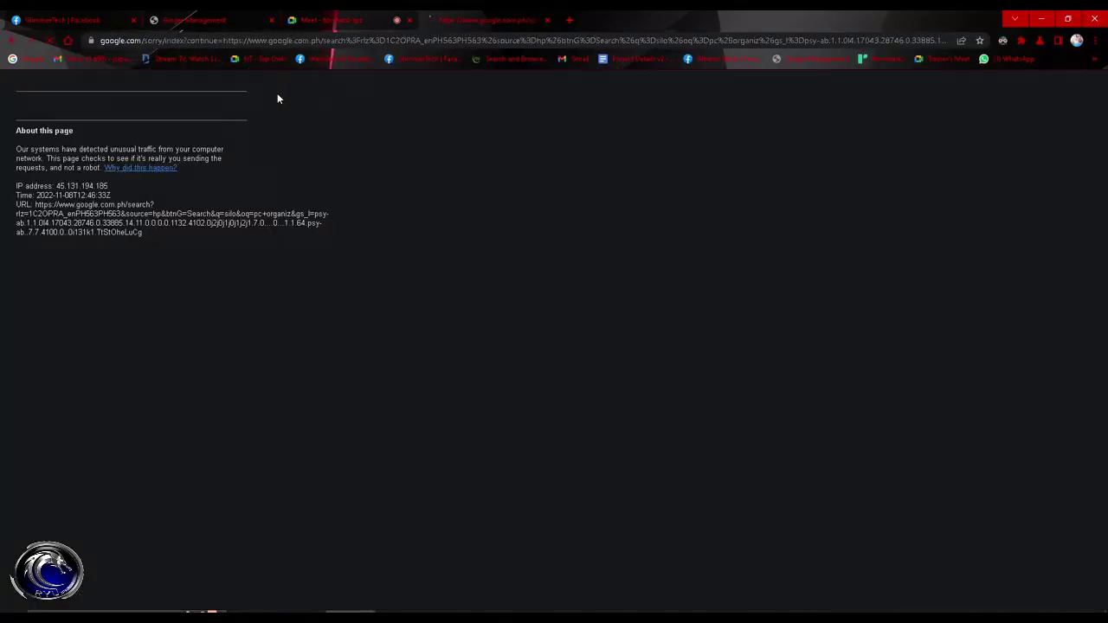
pyautogui.click(32, 132)
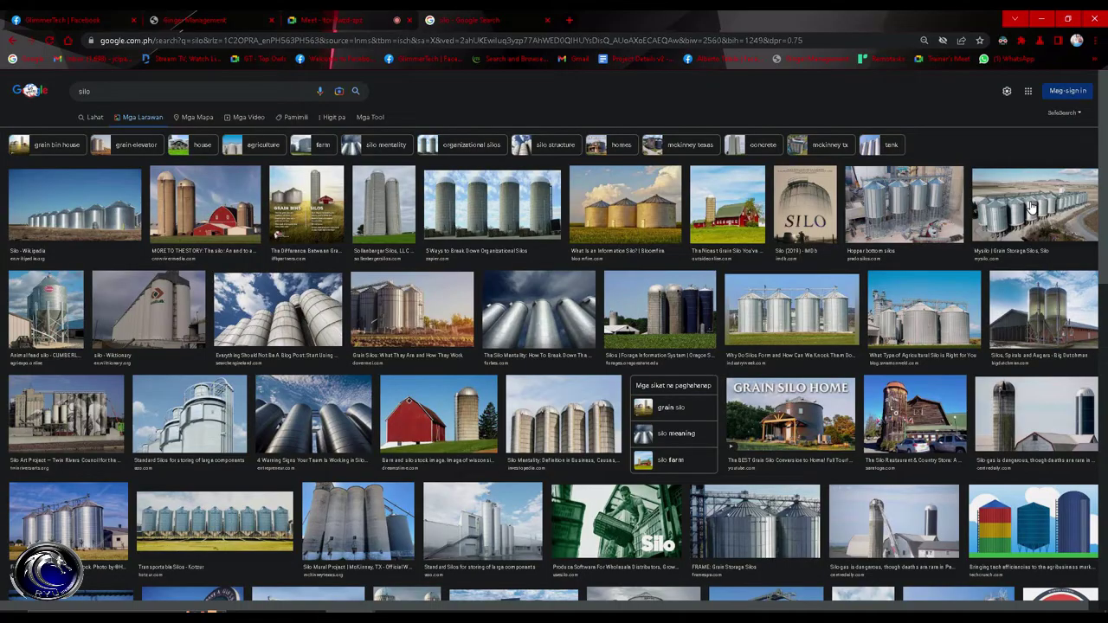
# Step: Switch back to Ginger and place a copy of the circle directly south of the original
pyautogui.hotkey('alt', 'Tab')
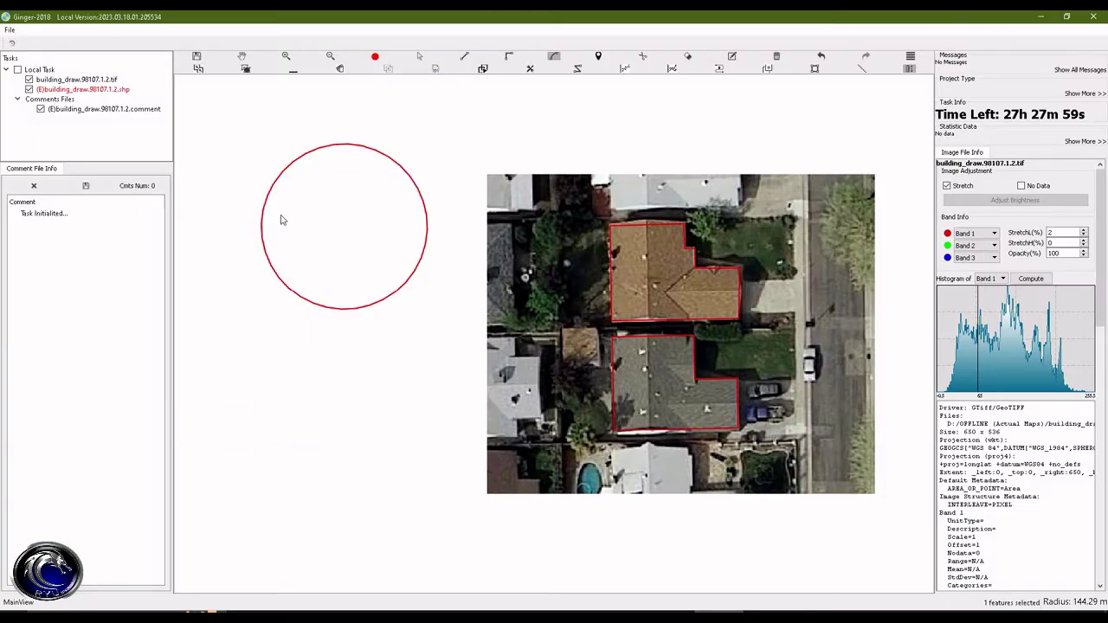
pyautogui.scroll(-1, 329, 216)
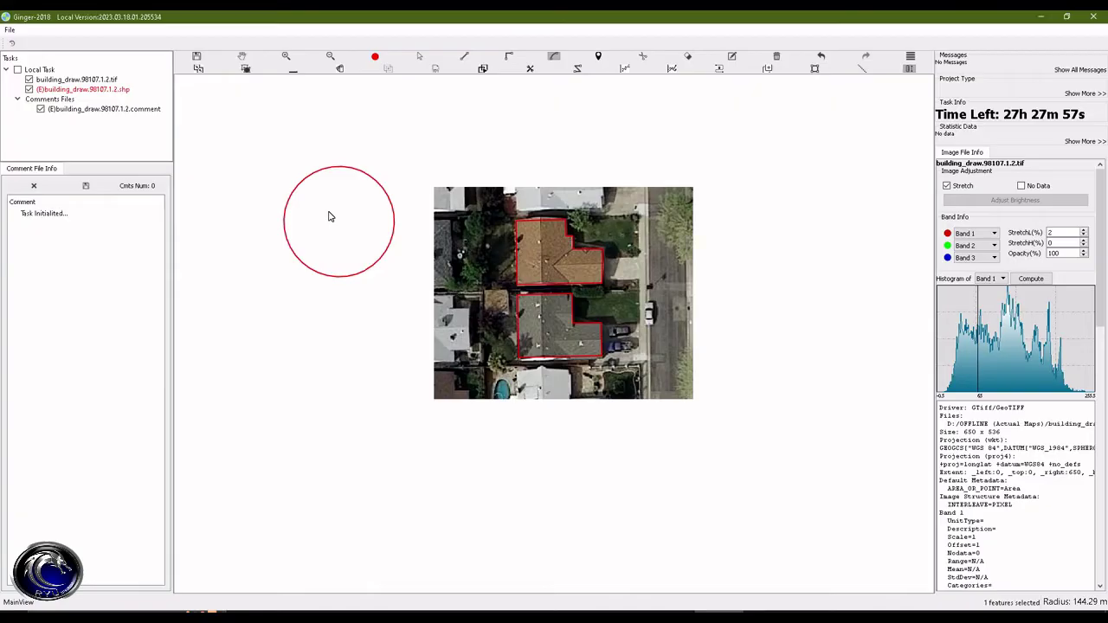
pyautogui.scroll(-1, 329, 216)
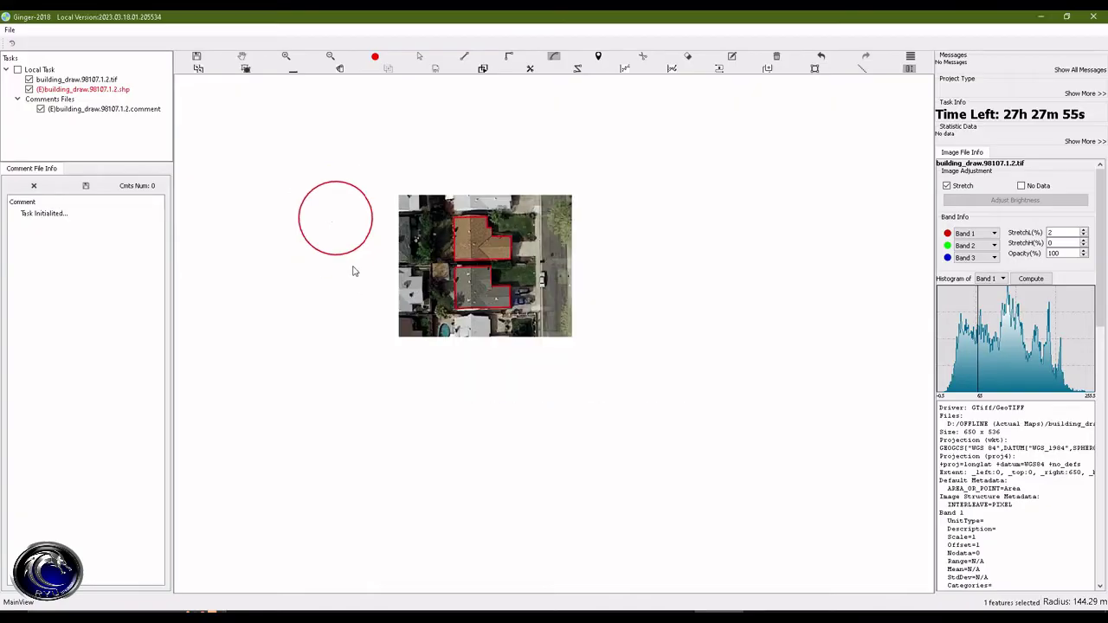
pyautogui.press('s')
pyautogui.click(334, 211)
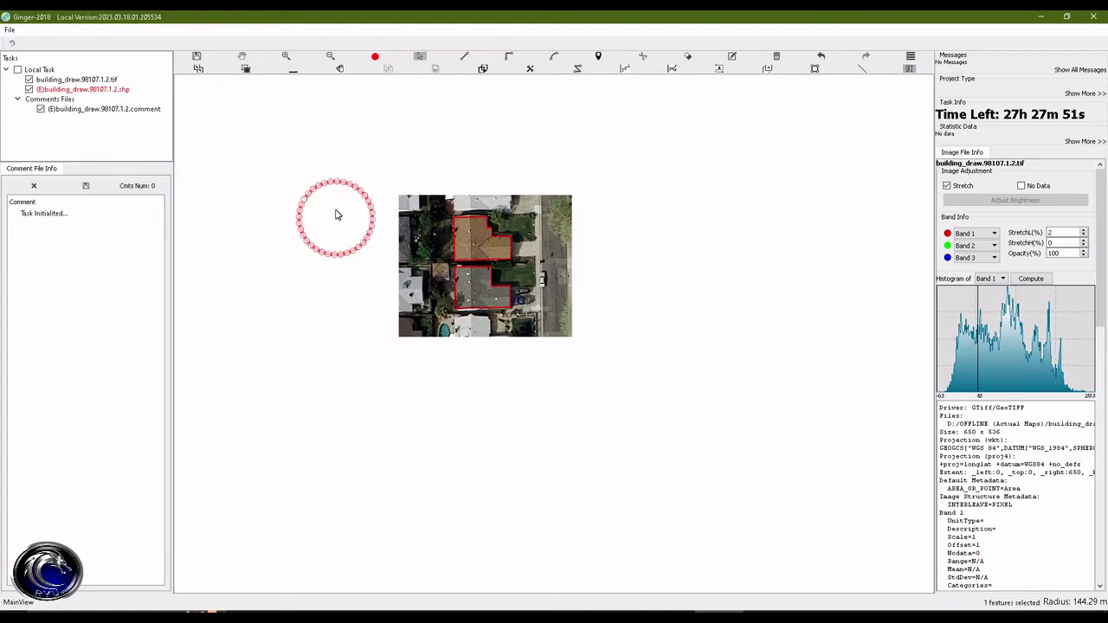
pyautogui.moveTo(336, 214); pyautogui.dragTo(336, 297)
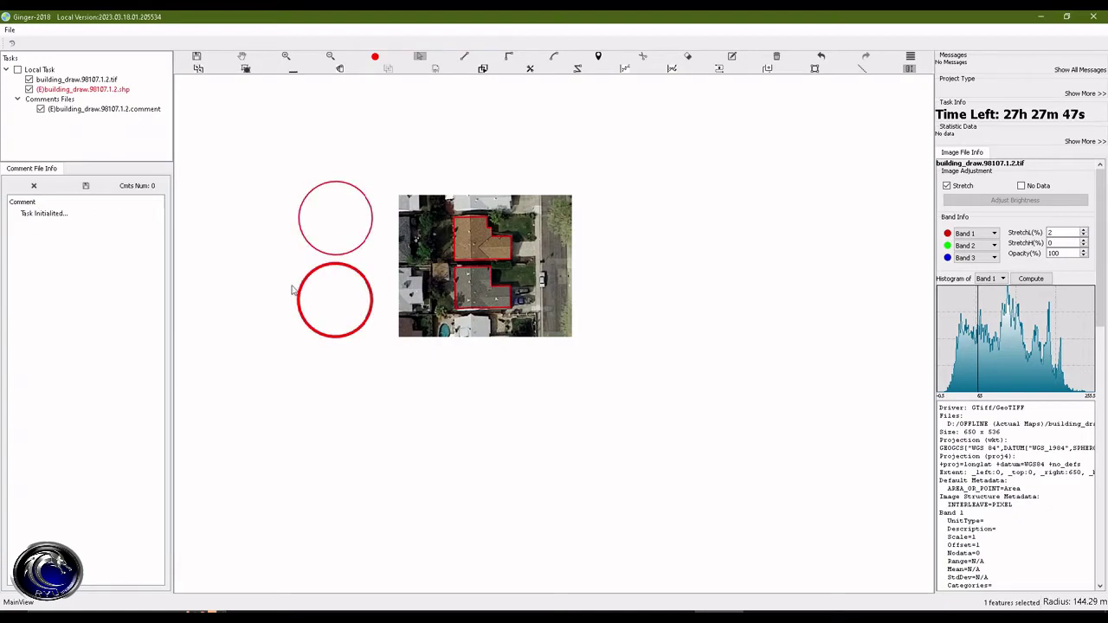
# Step: Copy the two circles southward to form a column of four, and copy that column directly to its west
pyautogui.moveTo(272, 207); pyautogui.dragTo(413, 400)
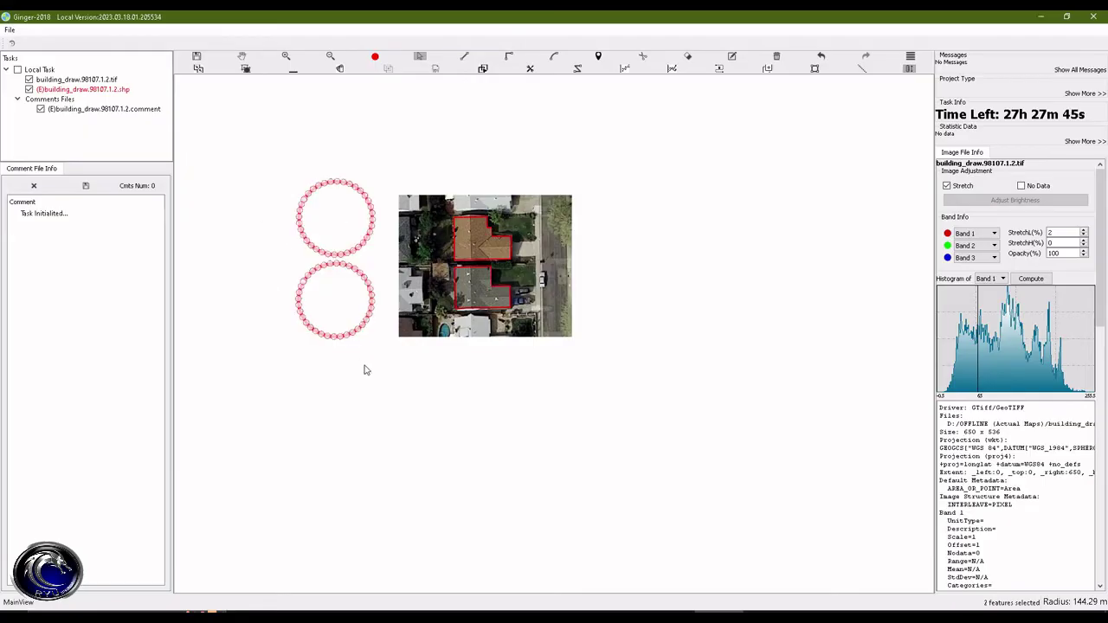
pyautogui.moveTo(342, 203); pyautogui.dragTo(322, 371)
pyautogui.moveTo(250, 200); pyautogui.dragTo(372, 511)
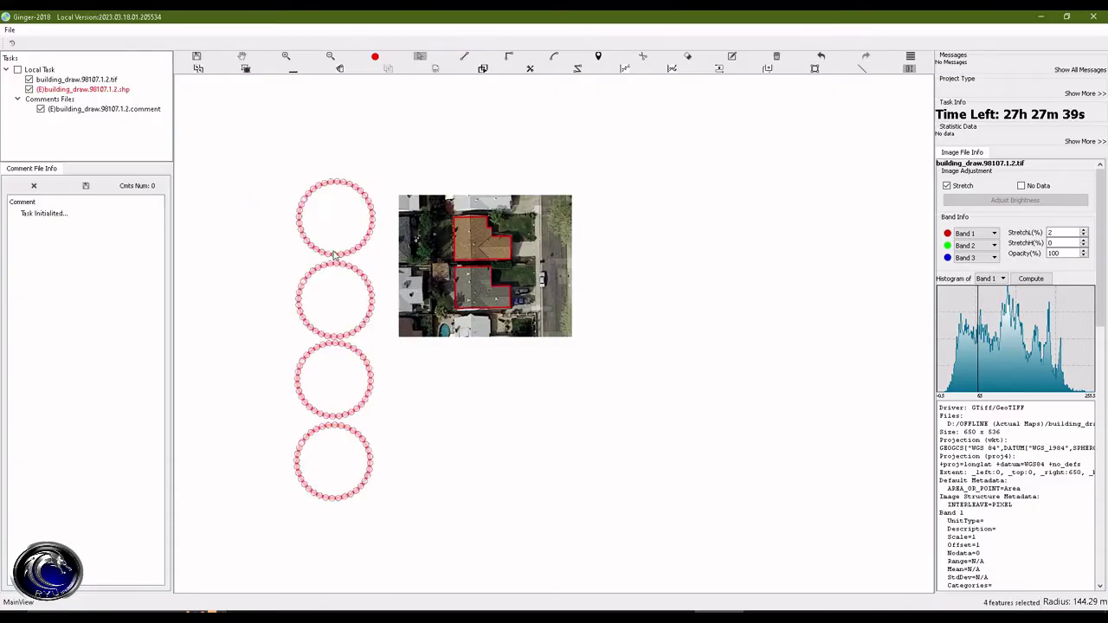
pyautogui.moveTo(348, 218); pyautogui.dragTo(271, 218)
# Step: Copy the two-column block of eight circles directly south of the existing block
pyautogui.scroll(-3, 399, 394)
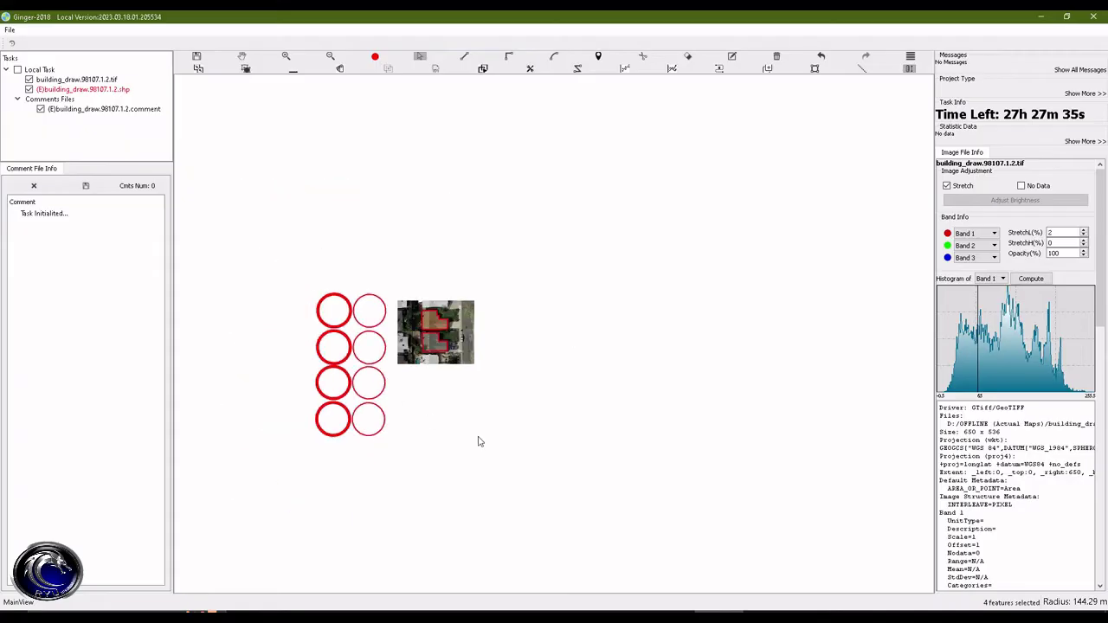
pyautogui.moveTo(400, 152); pyautogui.dragTo(487, 368)
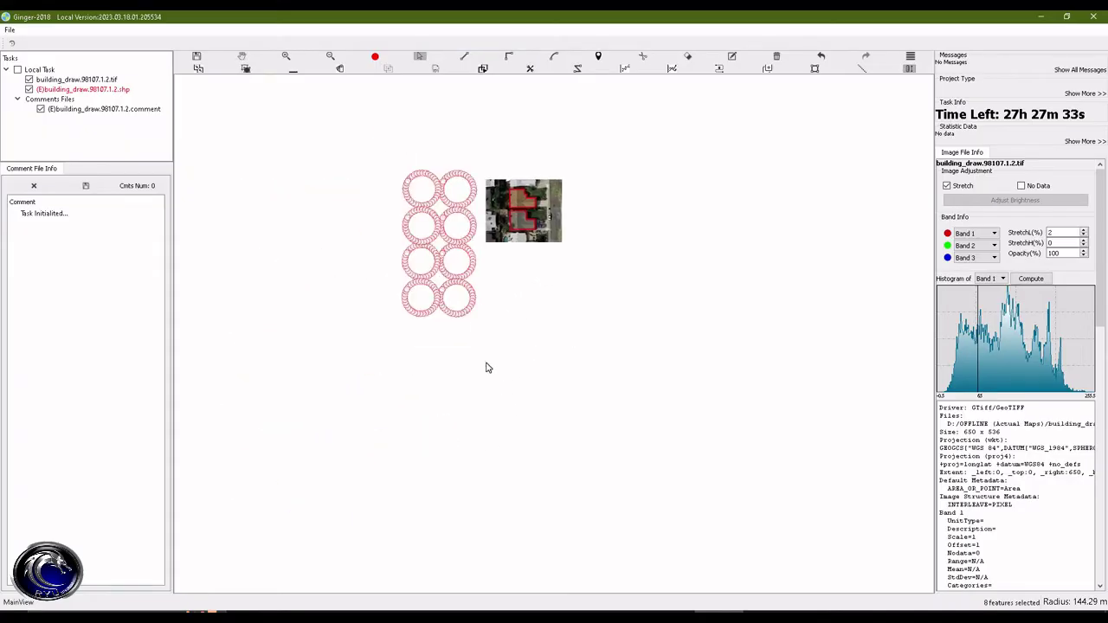
pyautogui.moveTo(419, 186); pyautogui.dragTo(413, 334)
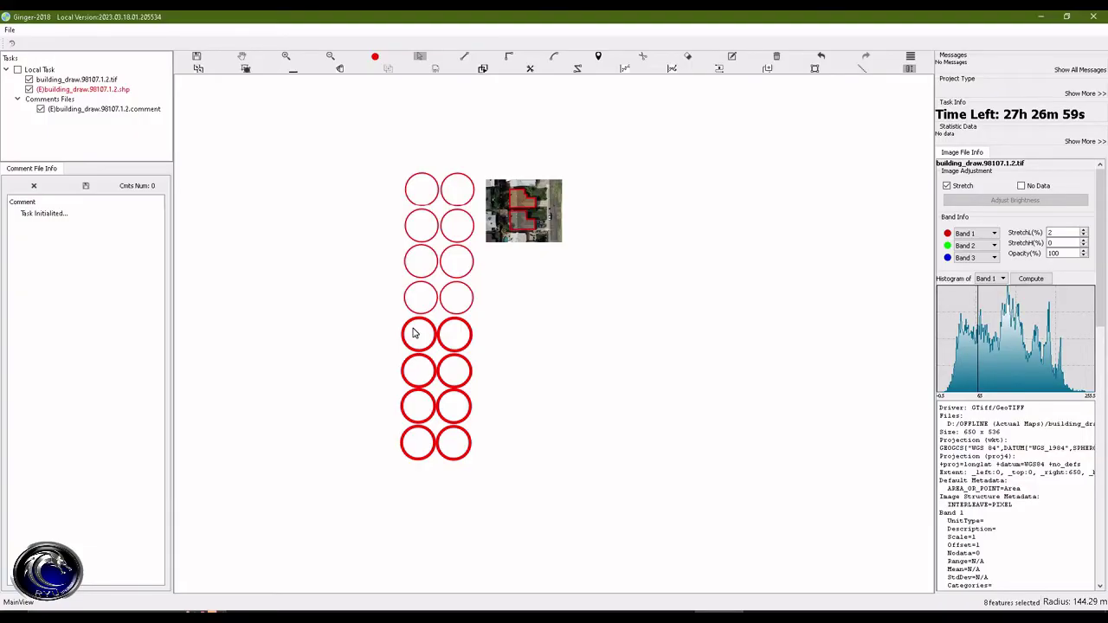
# Step: Delete all sixteen circles west of the image
pyautogui.moveTo(381, 163); pyautogui.dragTo(491, 498)
pyautogui.press('Delete')
# Step: Outline the small brown roof west of the two large houses as a rectangle with the Square tool
pyautogui.scroll(3, 505, 260)
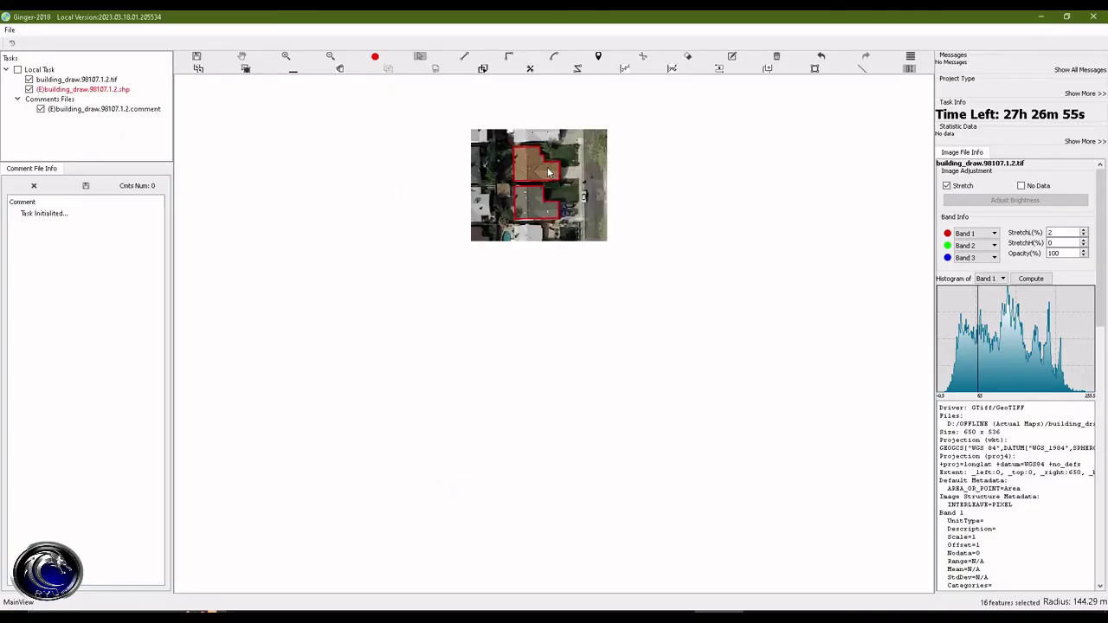
pyautogui.scroll(5, 547, 171)
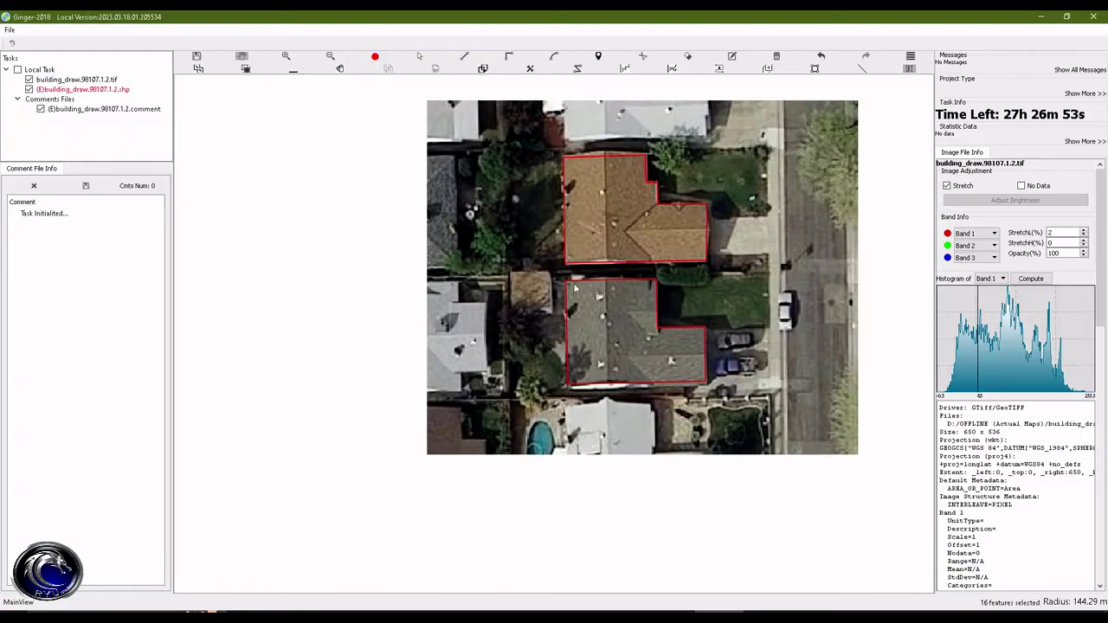
pyautogui.scroll(1, 574, 288)
pyautogui.click(450, 272)
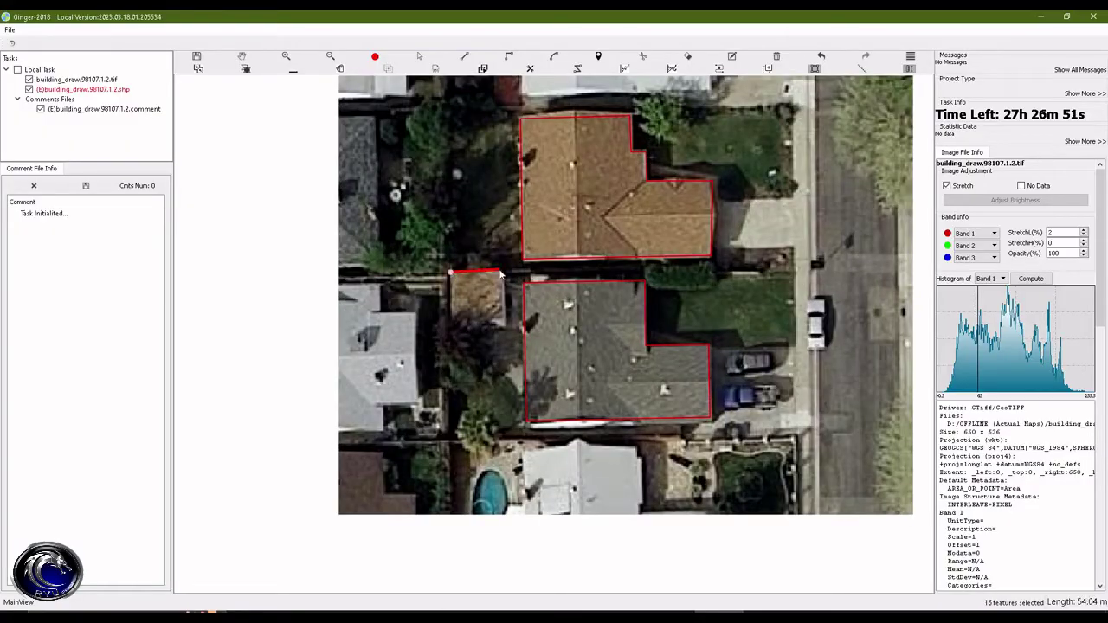
pyautogui.click(504, 271)
pyautogui.click(507, 326)
# Step: Switch to the Ginger Tools reference image and examine the repair tools and the hotkeys for adding and deleting points
pyautogui.scroll(-1, 779, 243)
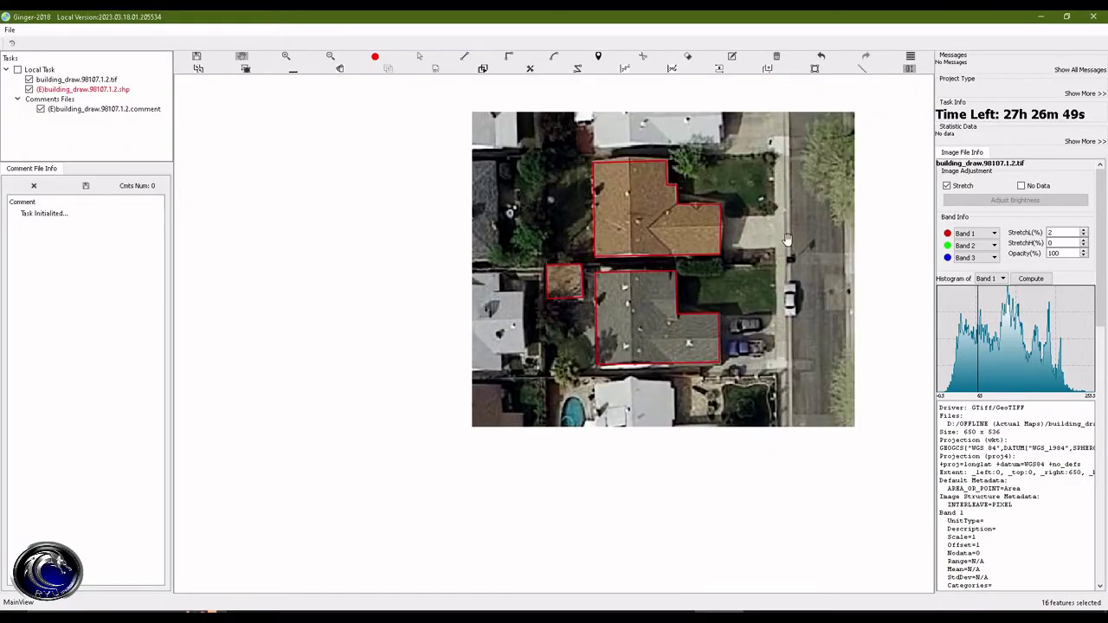
pyautogui.hotkey('alt', 'Tab')
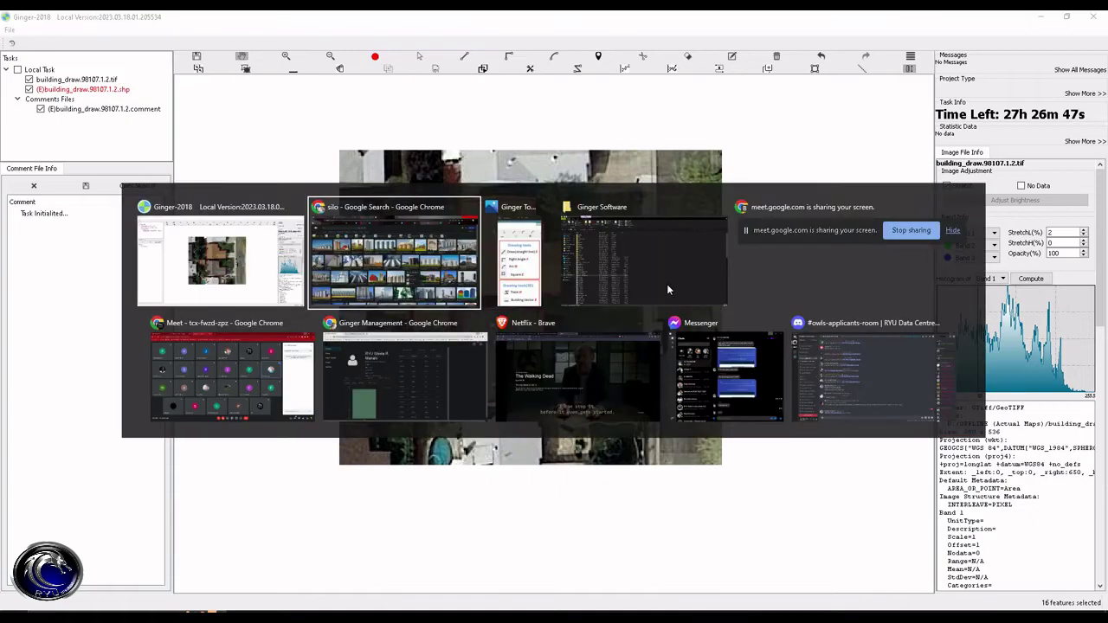
pyautogui.scroll(-2, 995, 372)
pyautogui.hscroll(3, 1000, 377)
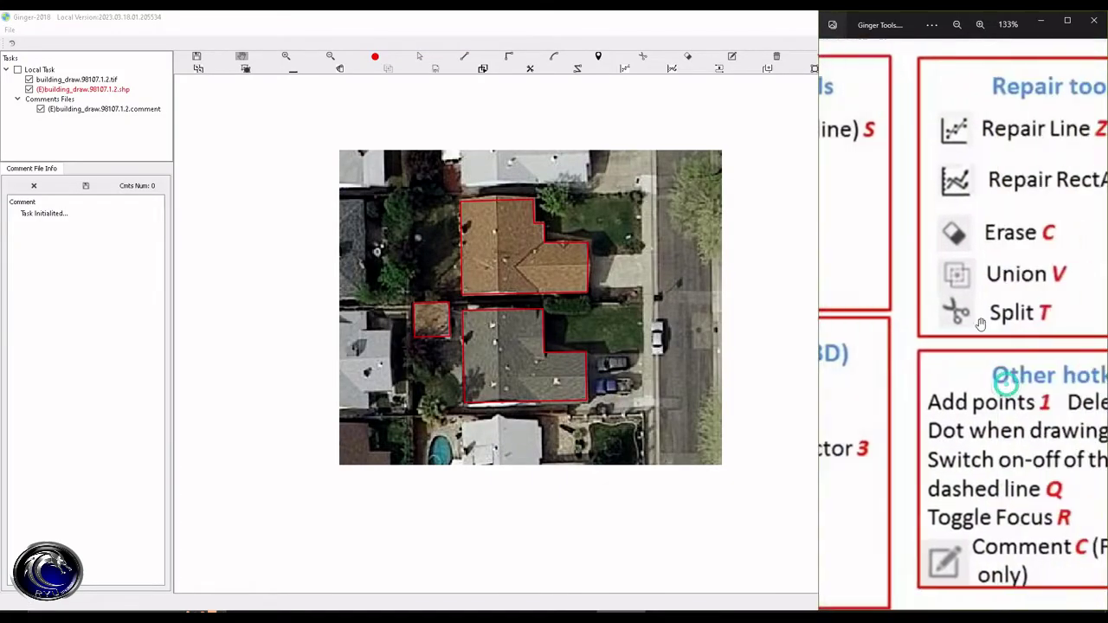
pyautogui.hscroll(-1, 918, 390)
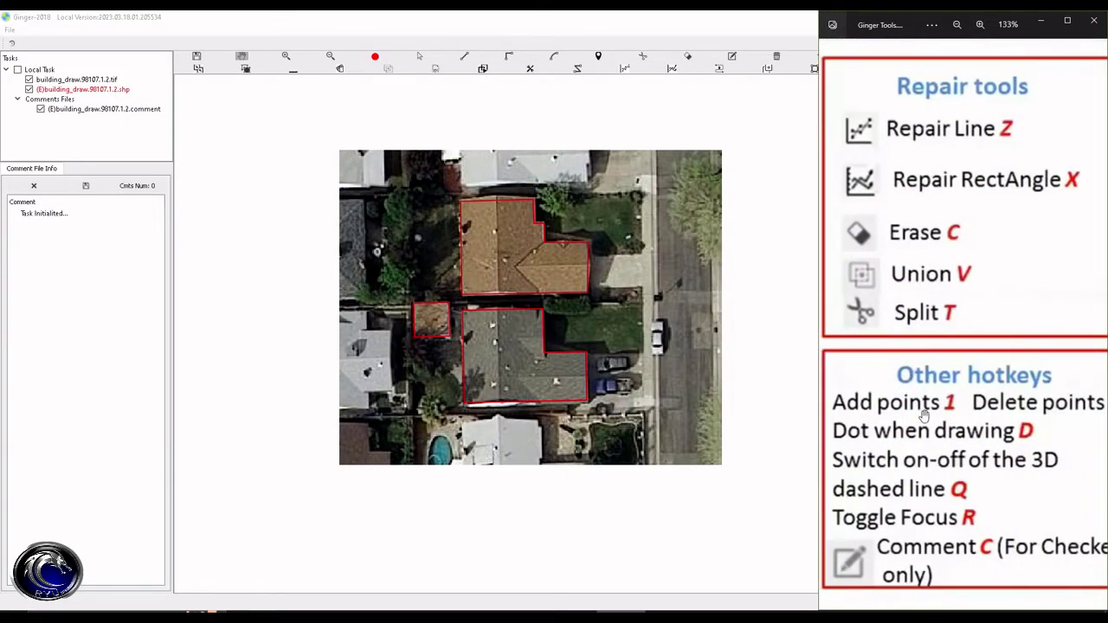
pyautogui.scroll(-1, 978, 407)
pyautogui.moveTo(984, 409); pyautogui.dragTo(965, 414)
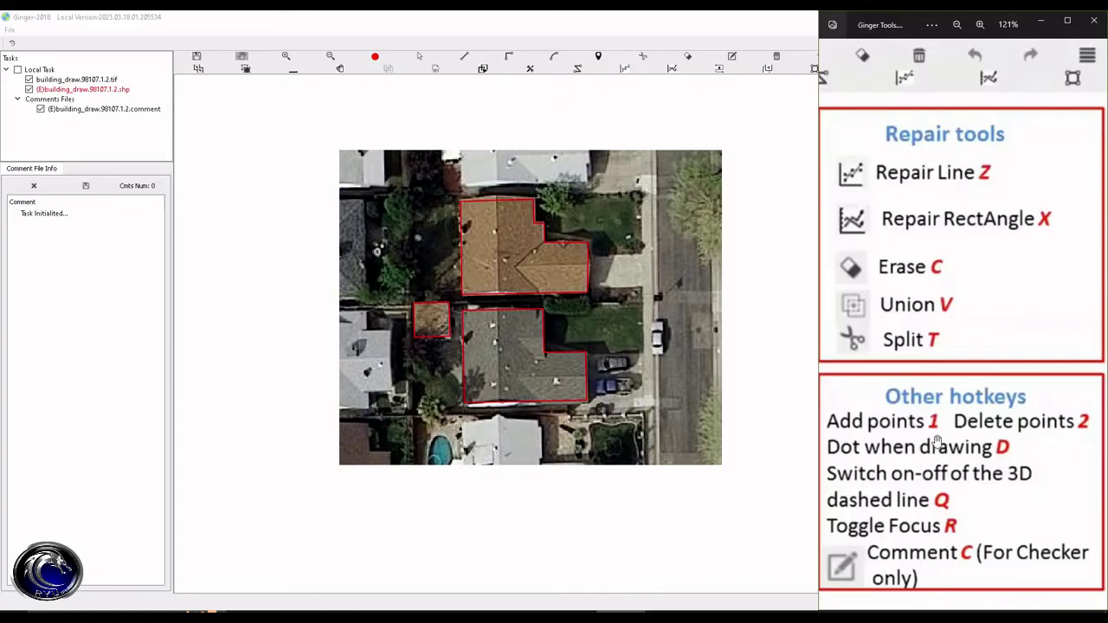
# Step: Switch back to Ginger and delete the outline of the large brown roof
pyautogui.click(589, 307)
pyautogui.scroll(1, 458, 312)
pyautogui.press('s')
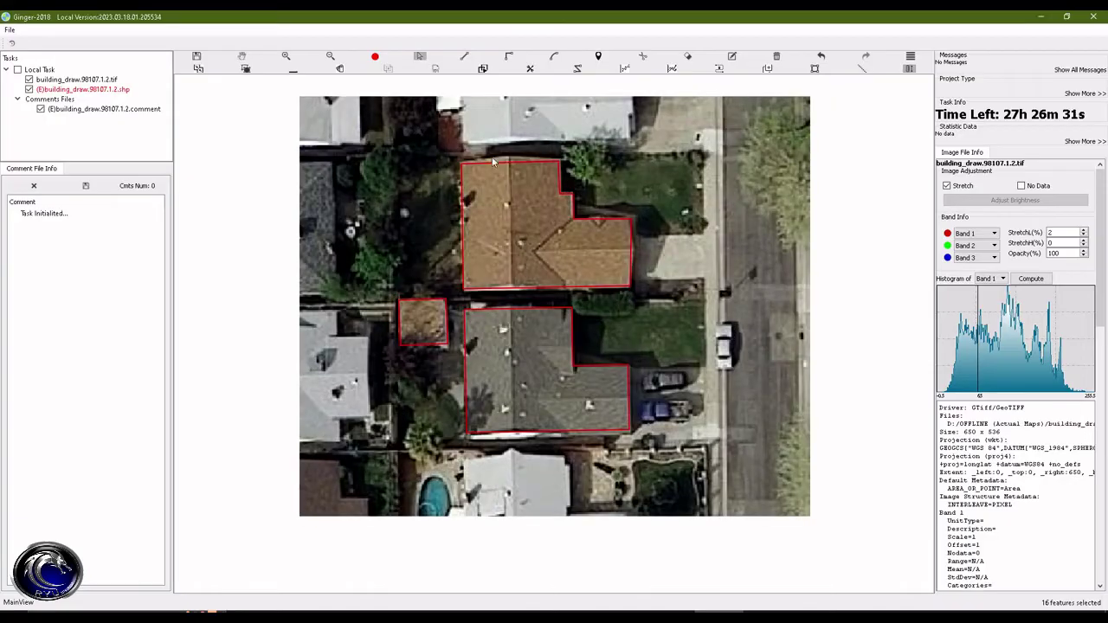
pyautogui.click(658, 272)
pyautogui.press('Delete')
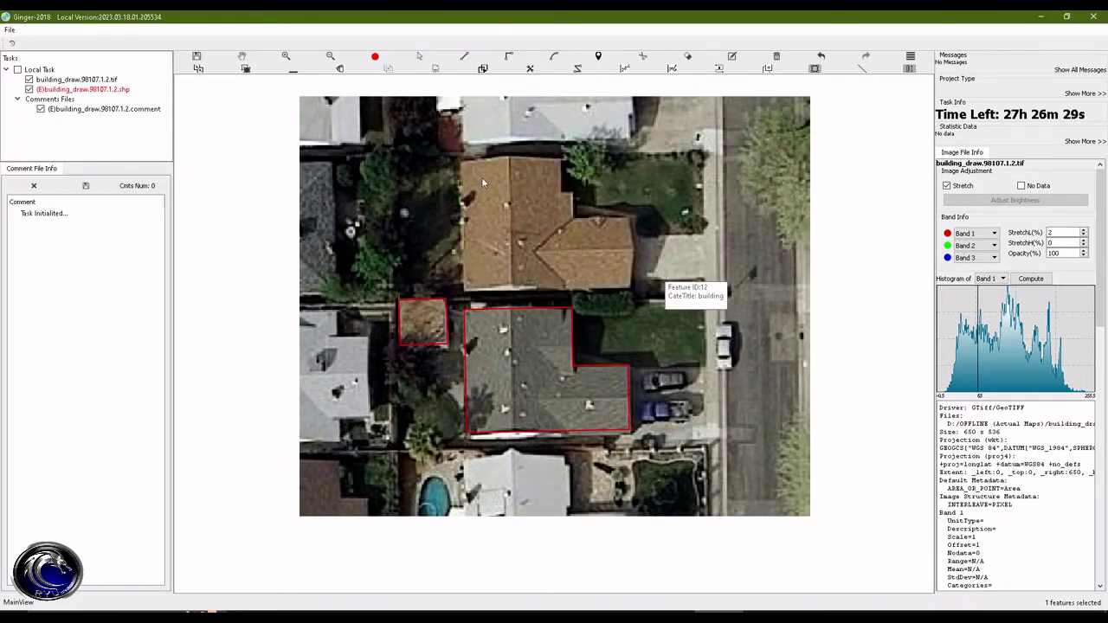
# Step: Draw a rectangle around the large brown roof, add edge points and move its northeast edges inward to follow the stepped roof
pyautogui.click(461, 161)
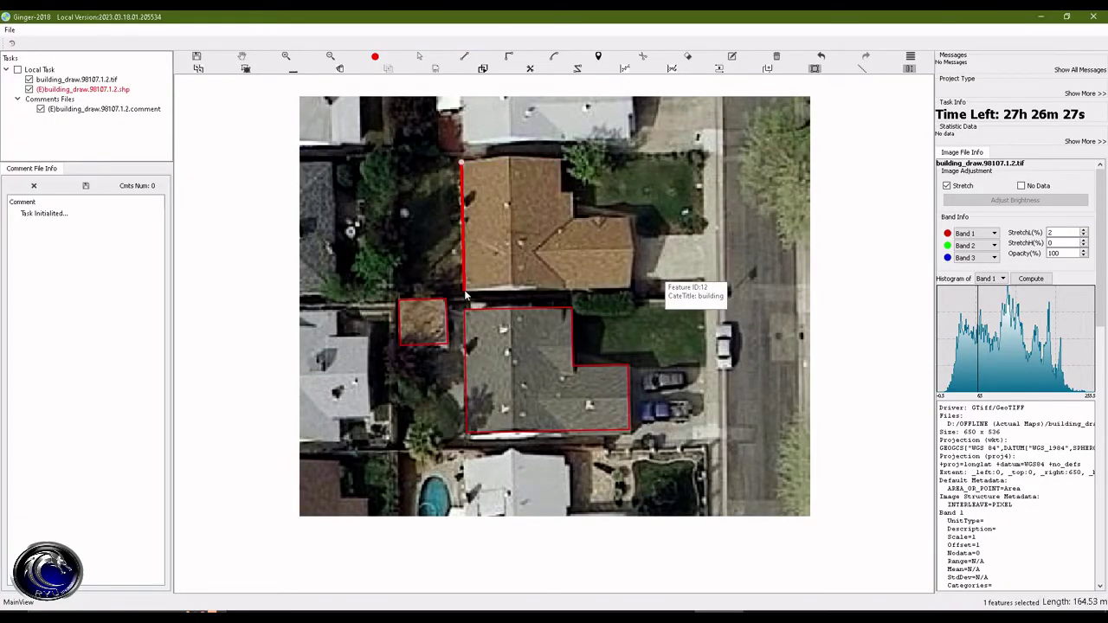
pyautogui.click(462, 289)
pyautogui.click(630, 287)
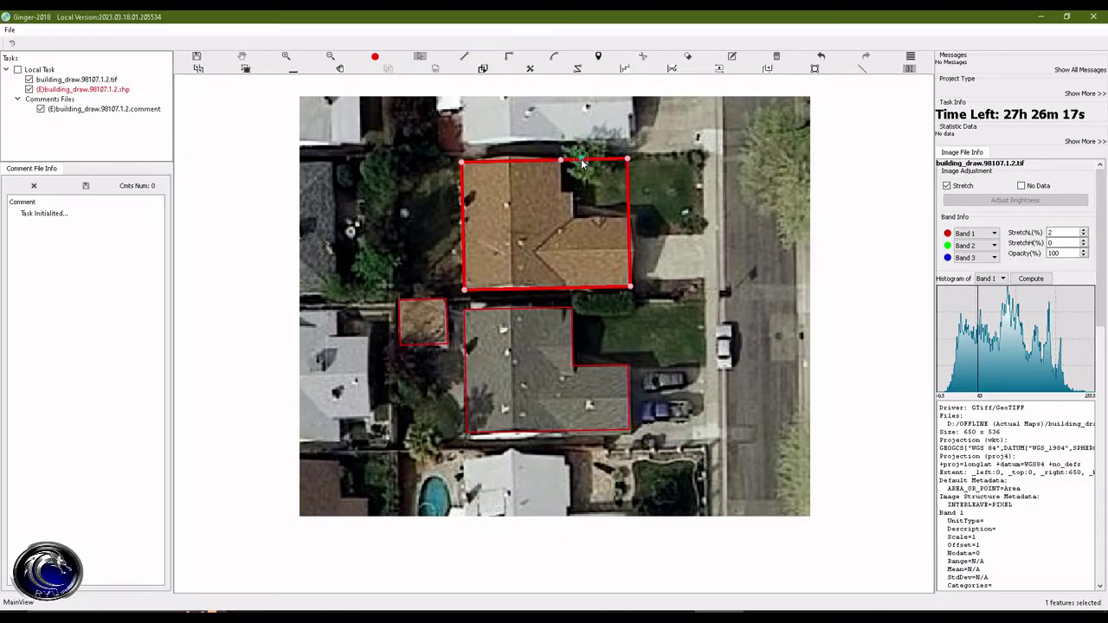
pyautogui.moveTo(580, 168); pyautogui.dragTo(593, 218)
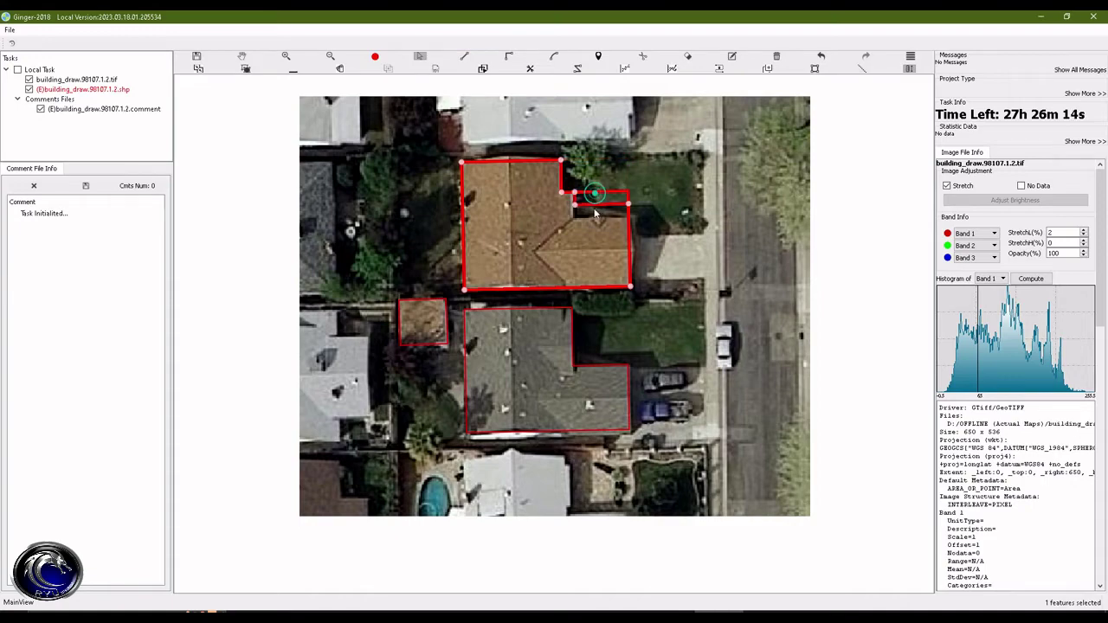
pyautogui.click(665, 240)
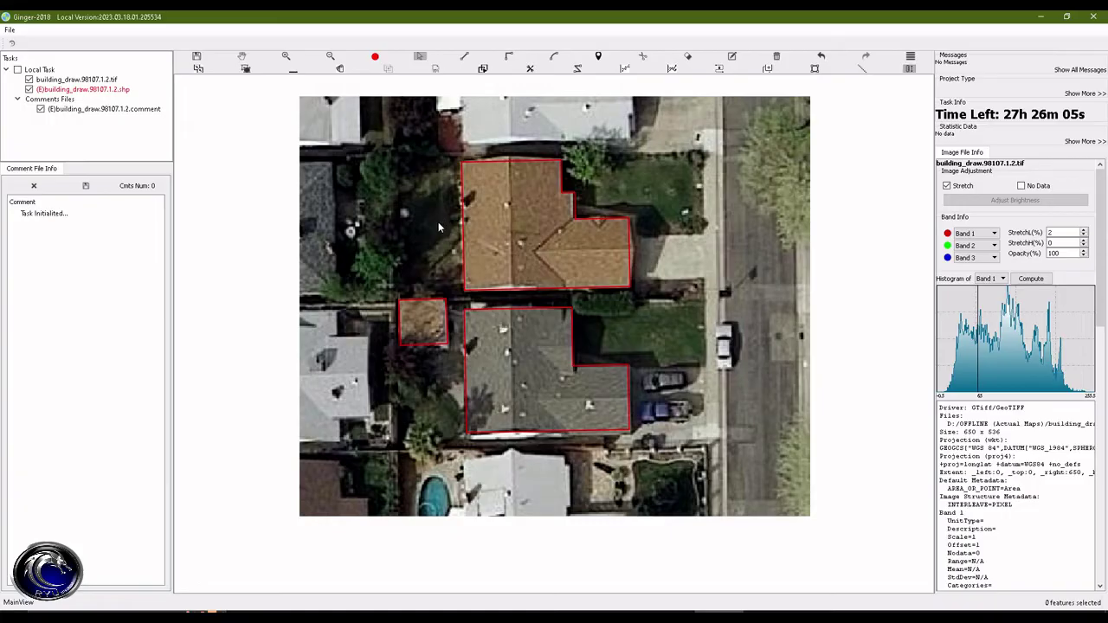
# Step: Add two points on the west edge of the large brown roof's outline and pull the segment between them outward as a rectangular extension
pyautogui.click(482, 213)
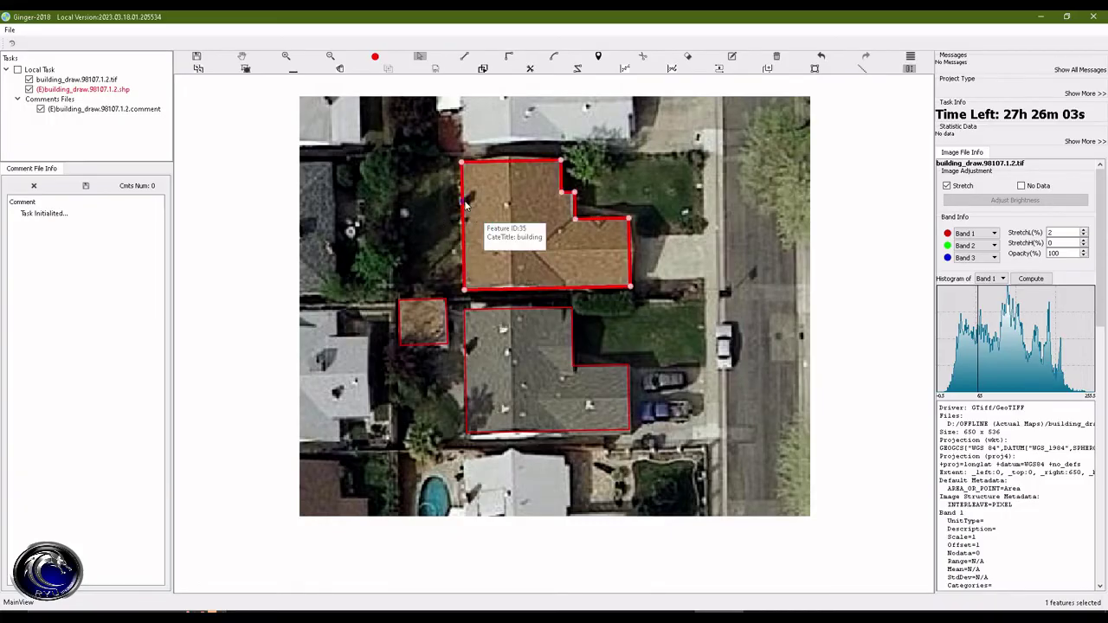
pyautogui.press('a')
pyautogui.press('a')
pyautogui.moveTo(464, 228); pyautogui.dragTo(441, 229)
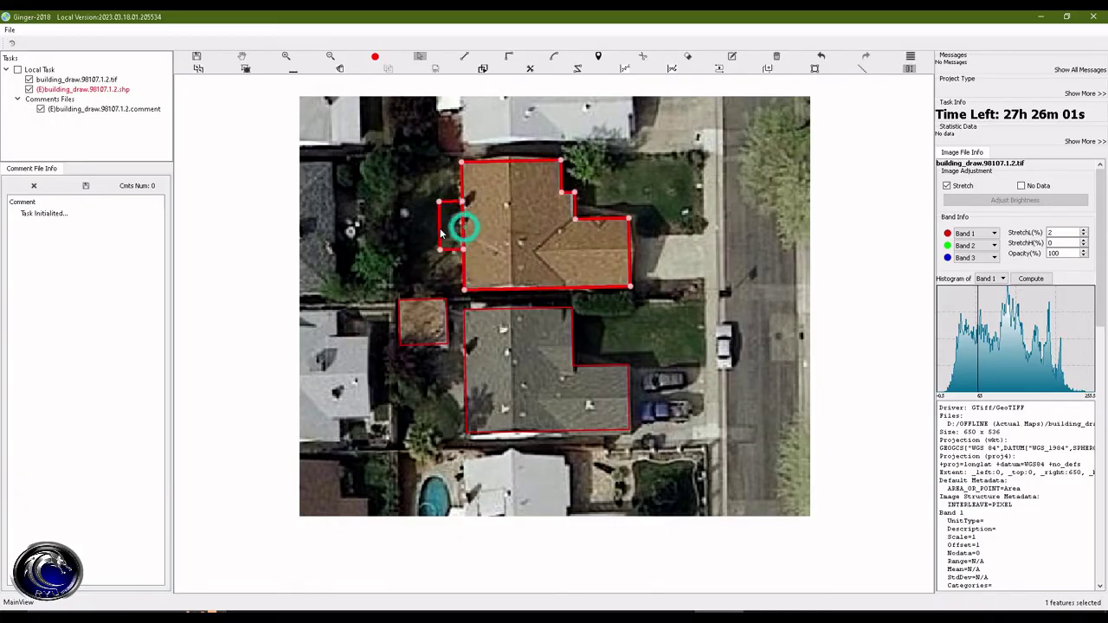
pyautogui.click(669, 212)
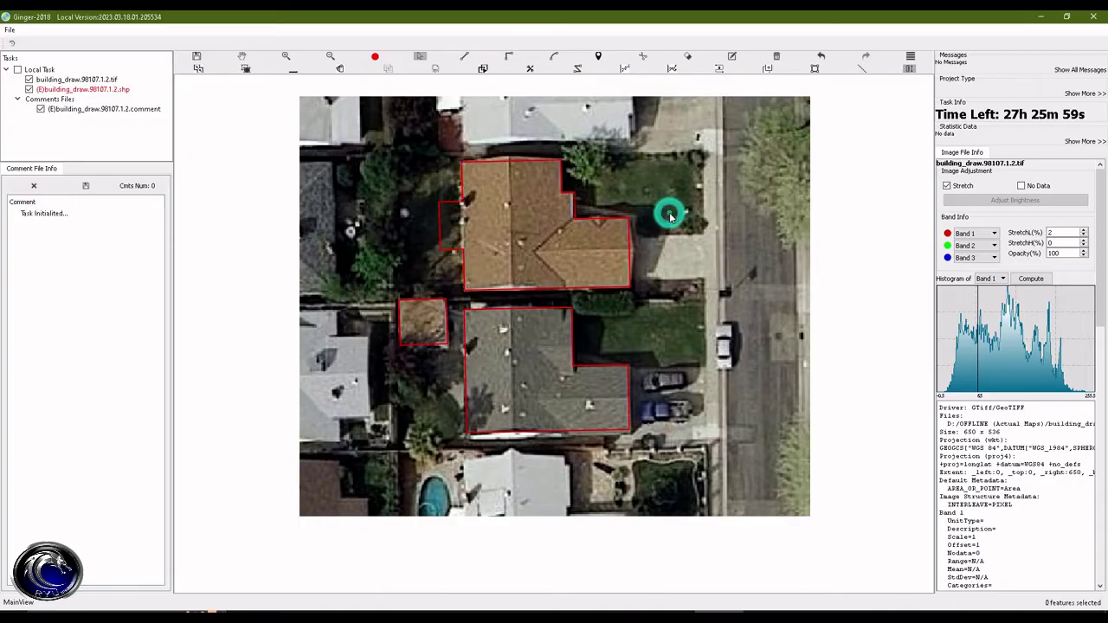
# Step: Move the rectangular extension back into the west edge of the large brown roof's outline and remove it
pyautogui.click(489, 215)
pyautogui.moveTo(442, 224); pyautogui.dragTo(468, 225)
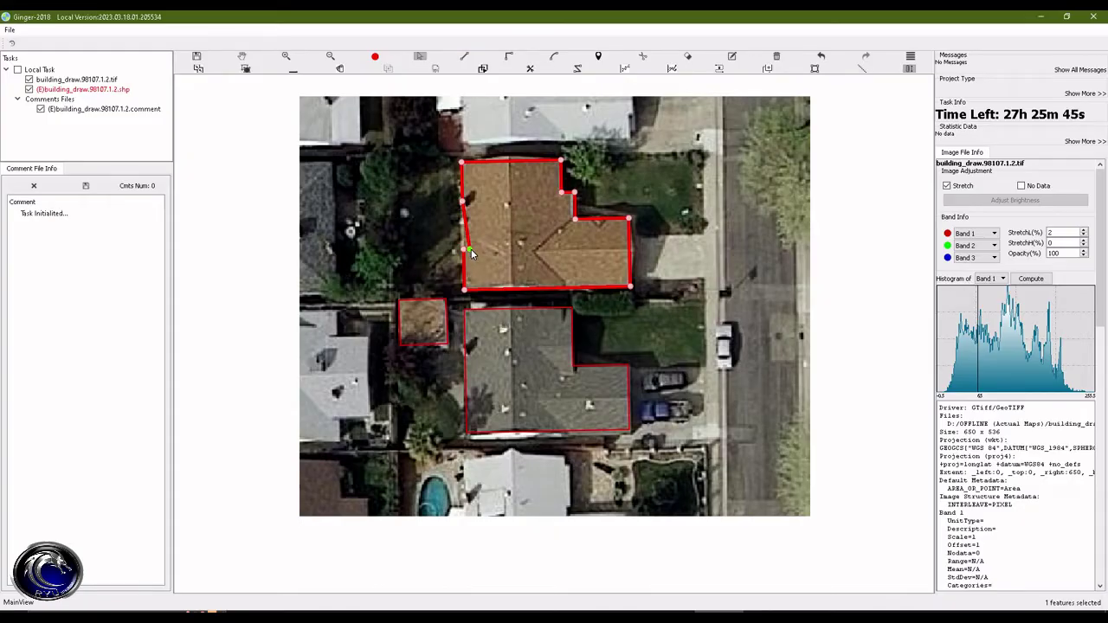
pyautogui.moveTo(471, 251); pyautogui.dragTo(464, 208)
# Step: Check the hotkeys for adding and deleting points in the Ginger Tools image and return to Ginger
pyautogui.hotkey('alt', 'Tab')
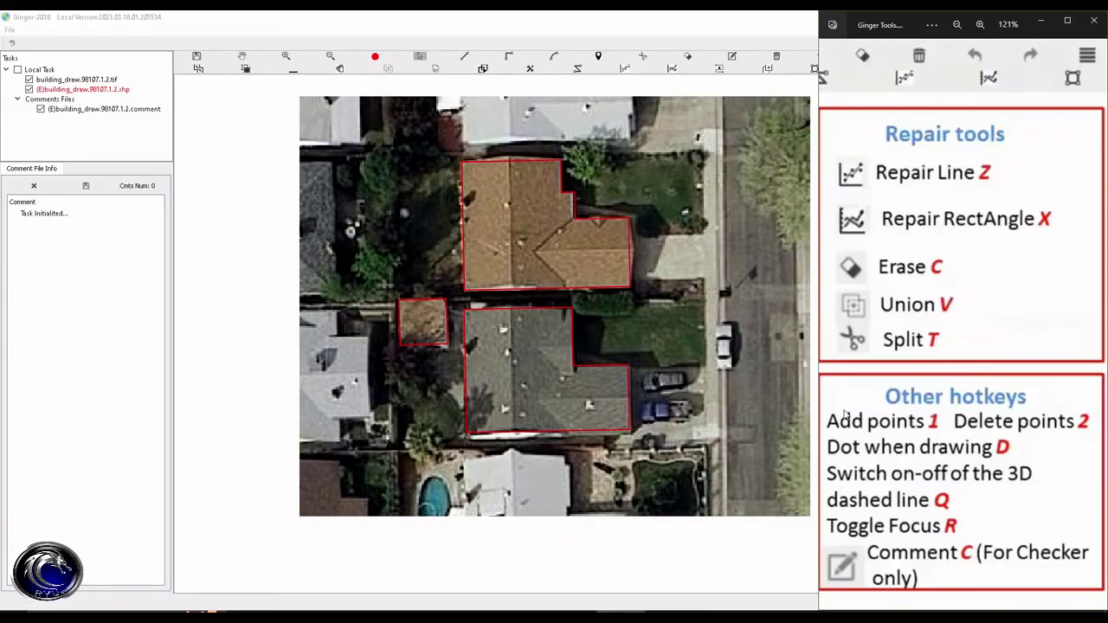
pyautogui.click(639, 170)
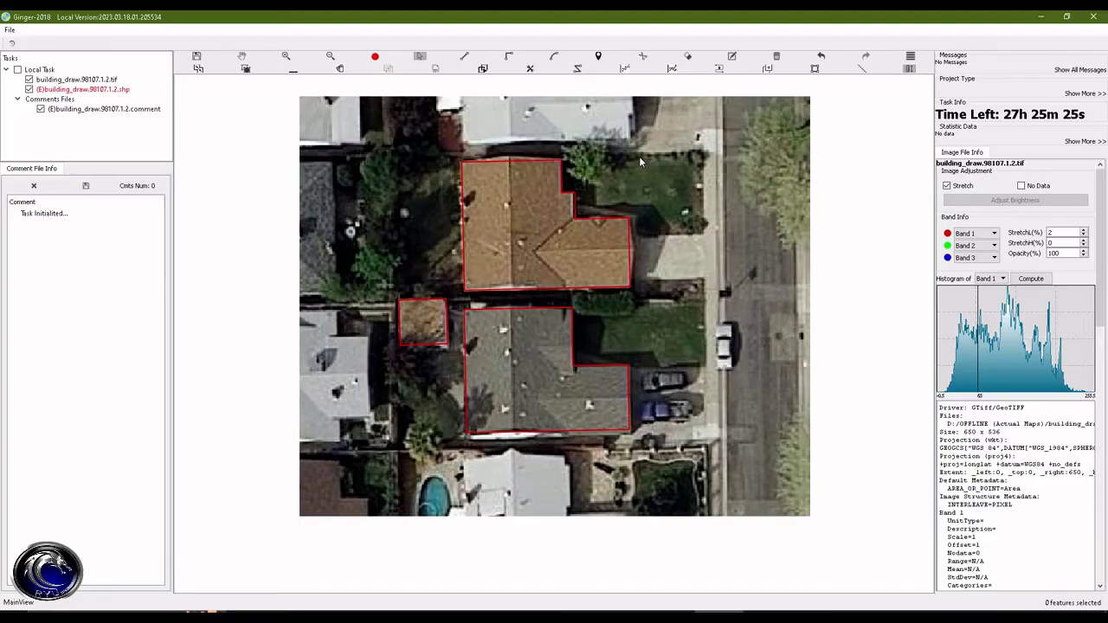
pyautogui.scroll(-2, 639, 156)
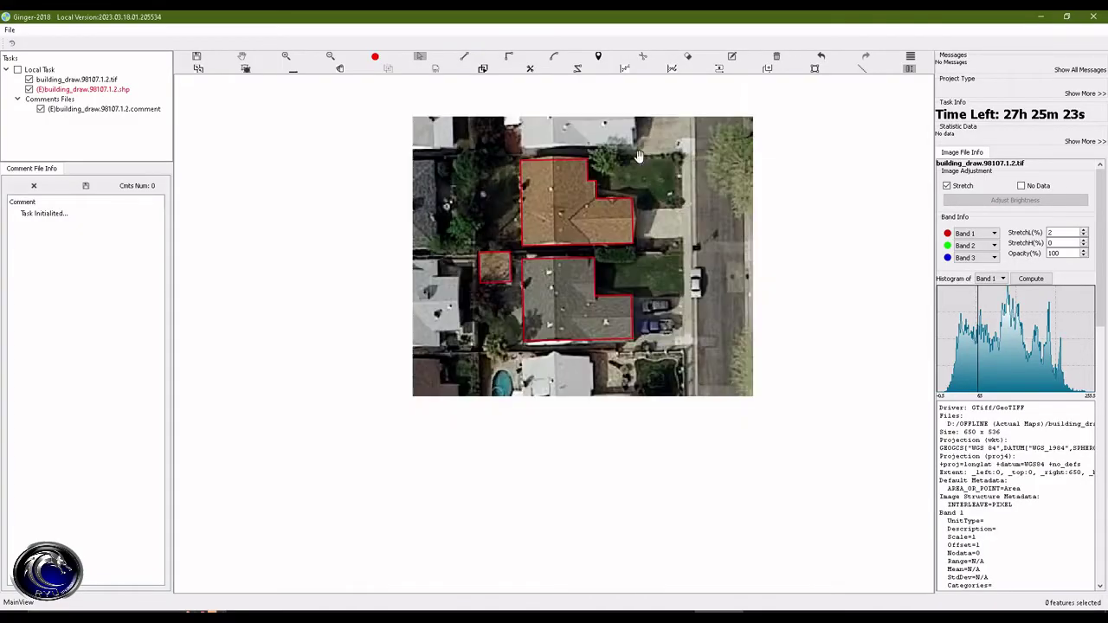
pyautogui.moveTo(292, 225); pyautogui.dragTo(364, 235)
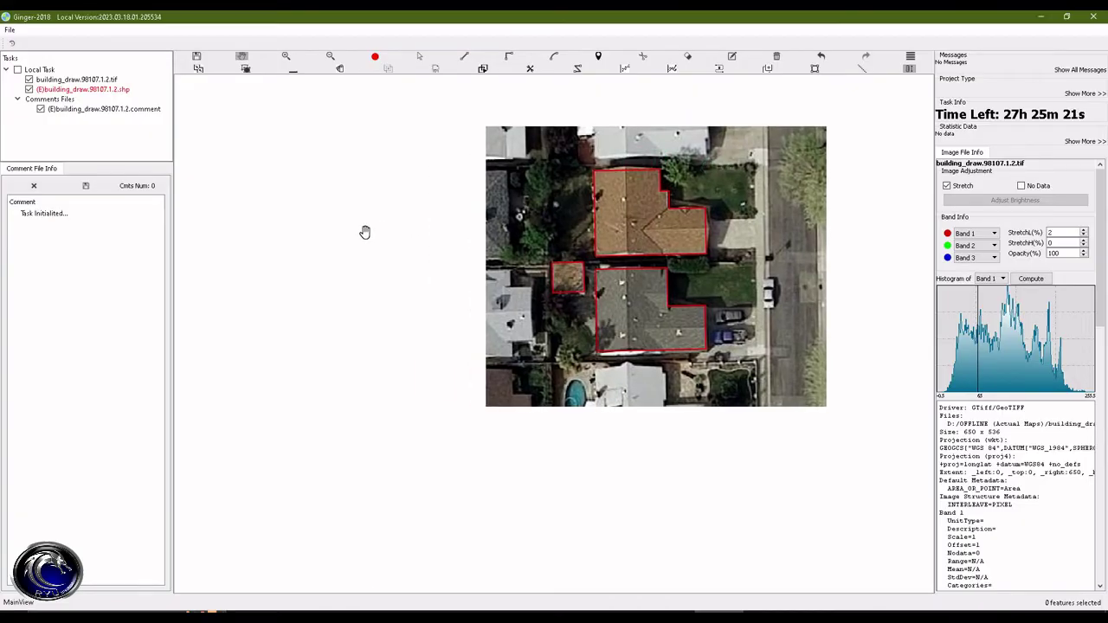
pyautogui.press('l')
pyautogui.click(241, 210)
pyautogui.click(308, 167)
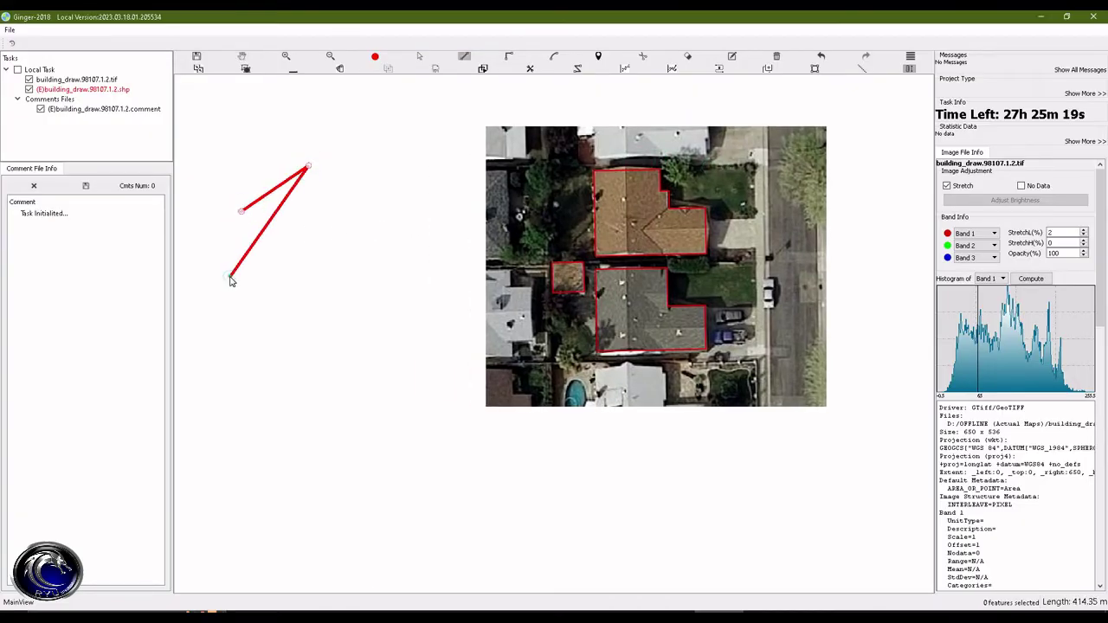
pyautogui.click(231, 276)
pyautogui.click(337, 187)
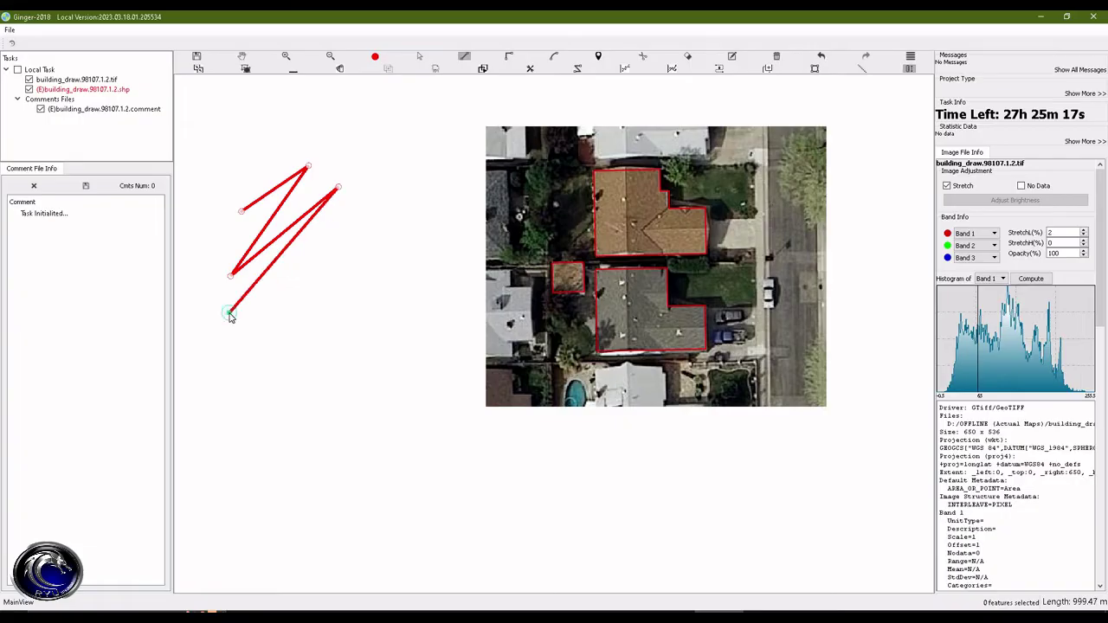
pyautogui.click(230, 312)
pyautogui.click(373, 190)
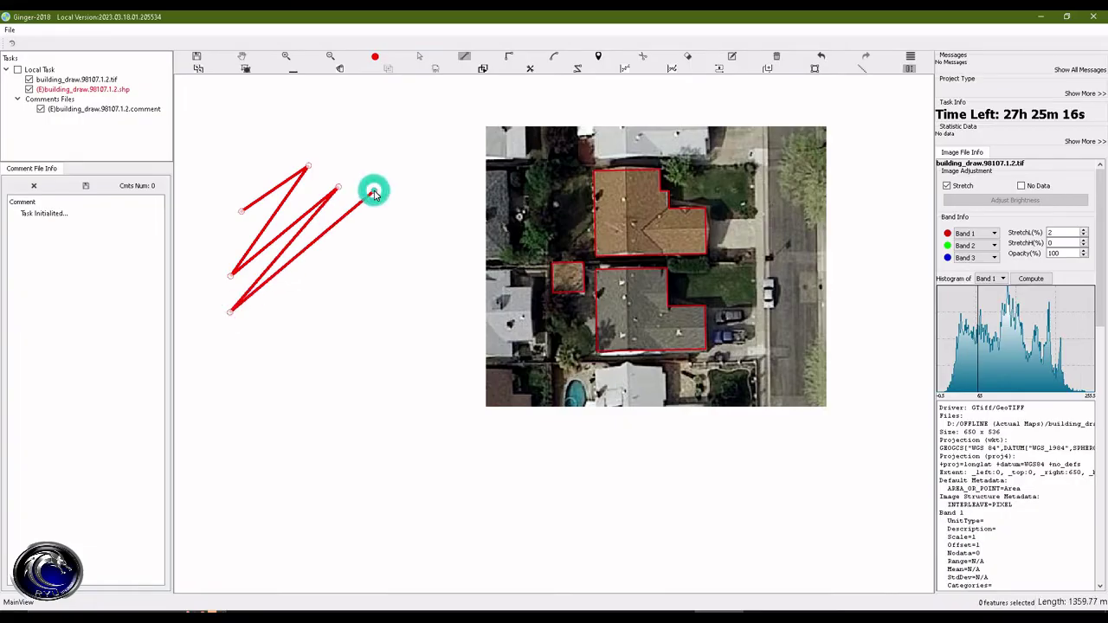
pyautogui.click(252, 334)
pyautogui.click(320, 305)
pyautogui.click(296, 345)
pyautogui.click(345, 335)
pyautogui.click(308, 358)
pyautogui.click(289, 375)
pyautogui.click(345, 376)
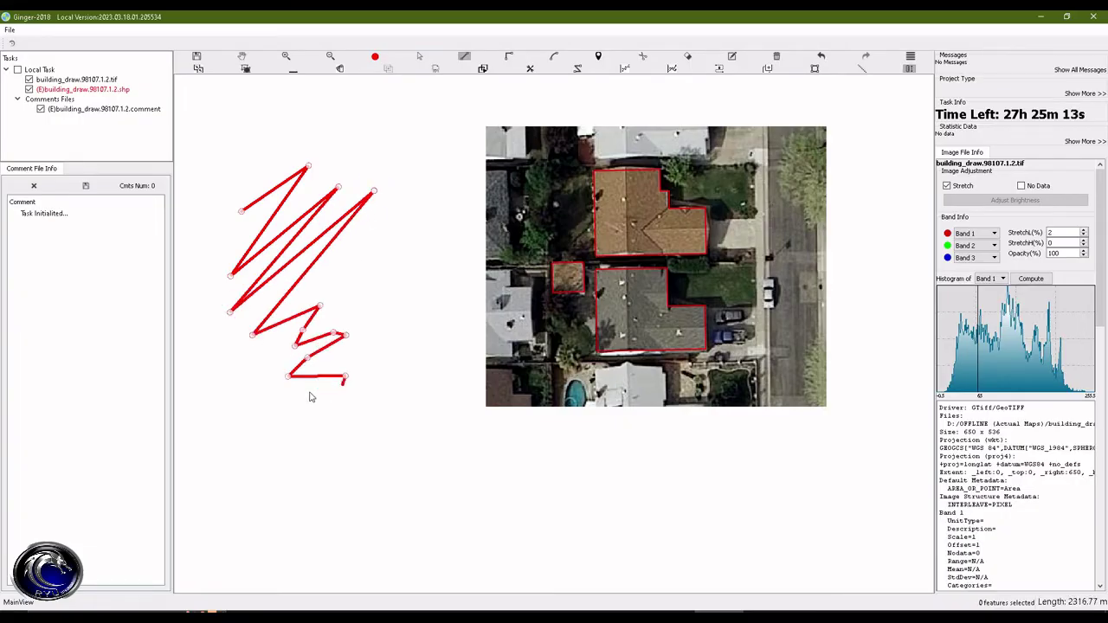
pyautogui.click(284, 417)
pyautogui.click(320, 433)
pyautogui.click(349, 426)
pyautogui.click(381, 455)
pyautogui.click(357, 481)
pyautogui.click(379, 480)
pyautogui.click(419, 445)
pyautogui.click(429, 411)
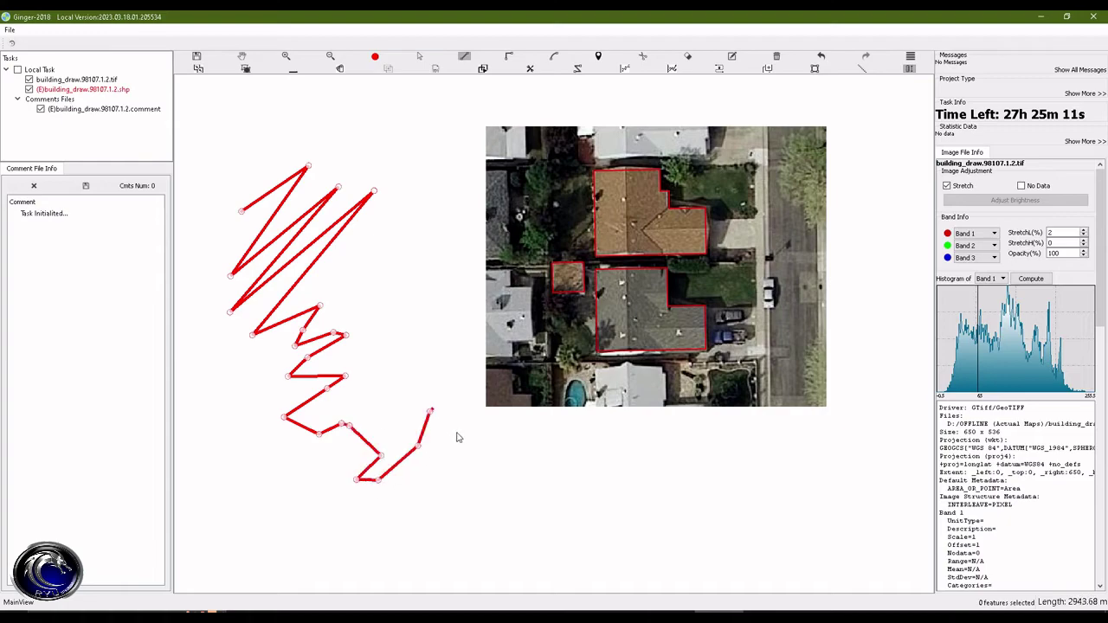
pyautogui.click(458, 441)
pyautogui.click(451, 476)
pyautogui.click(423, 504)
pyautogui.click(476, 504)
pyautogui.click(480, 501)
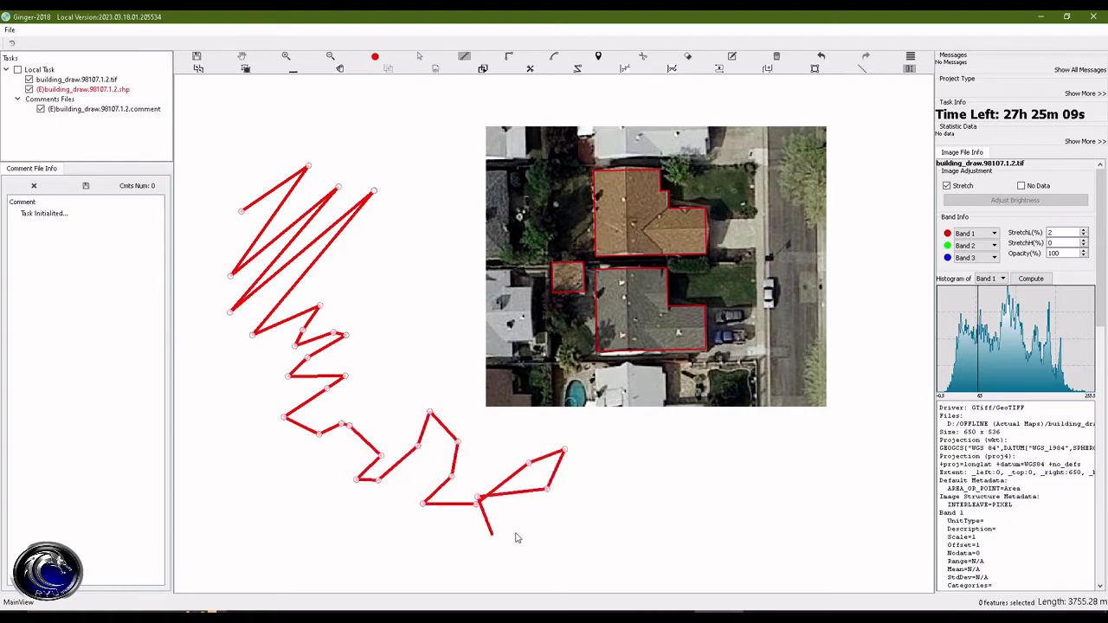
pyautogui.press('Escape')
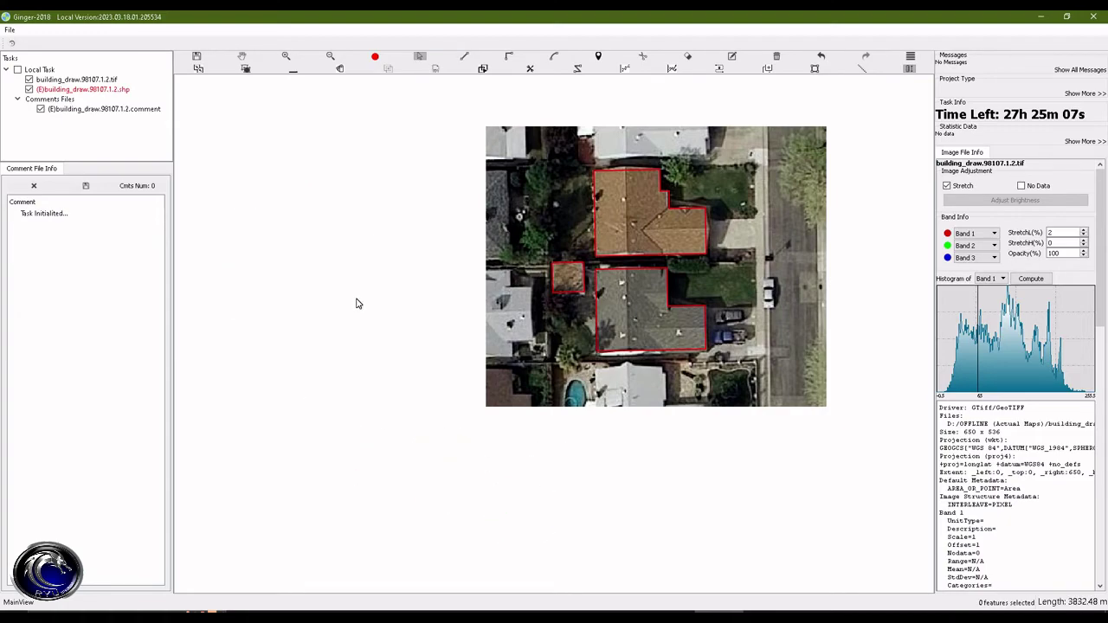
pyautogui.press('l')
pyautogui.click(194, 187)
pyautogui.click(254, 170)
pyautogui.click(205, 229)
pyautogui.click(280, 189)
pyautogui.click(224, 268)
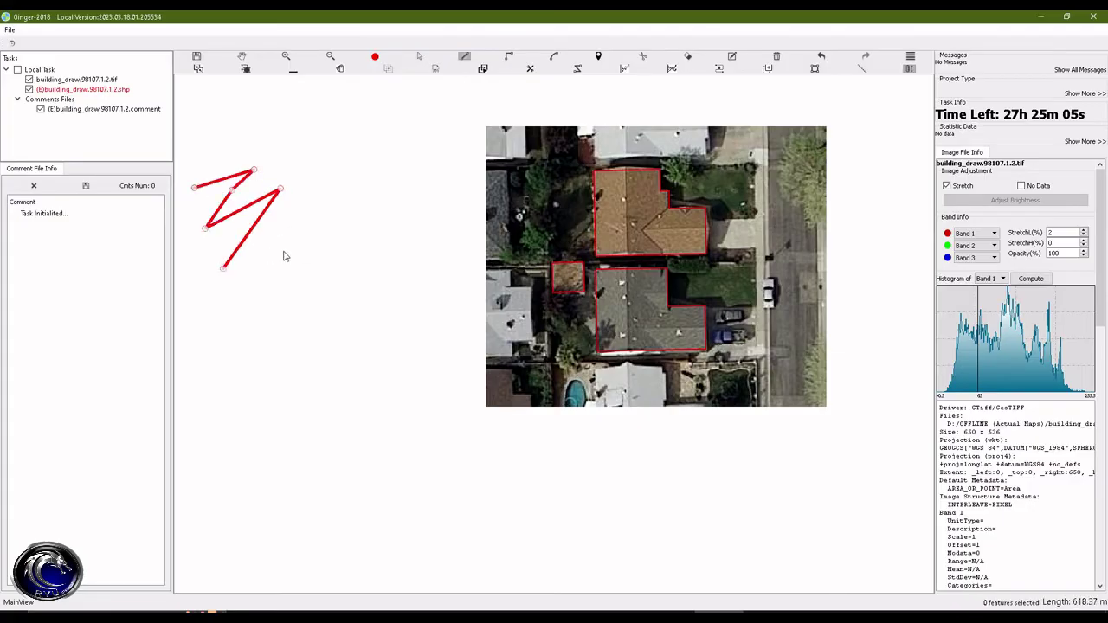
pyautogui.click(288, 251)
pyautogui.click(294, 311)
pyautogui.click(270, 374)
pyautogui.click(313, 384)
pyautogui.click(316, 428)
pyautogui.click(513, 493)
pyautogui.click(366, 308)
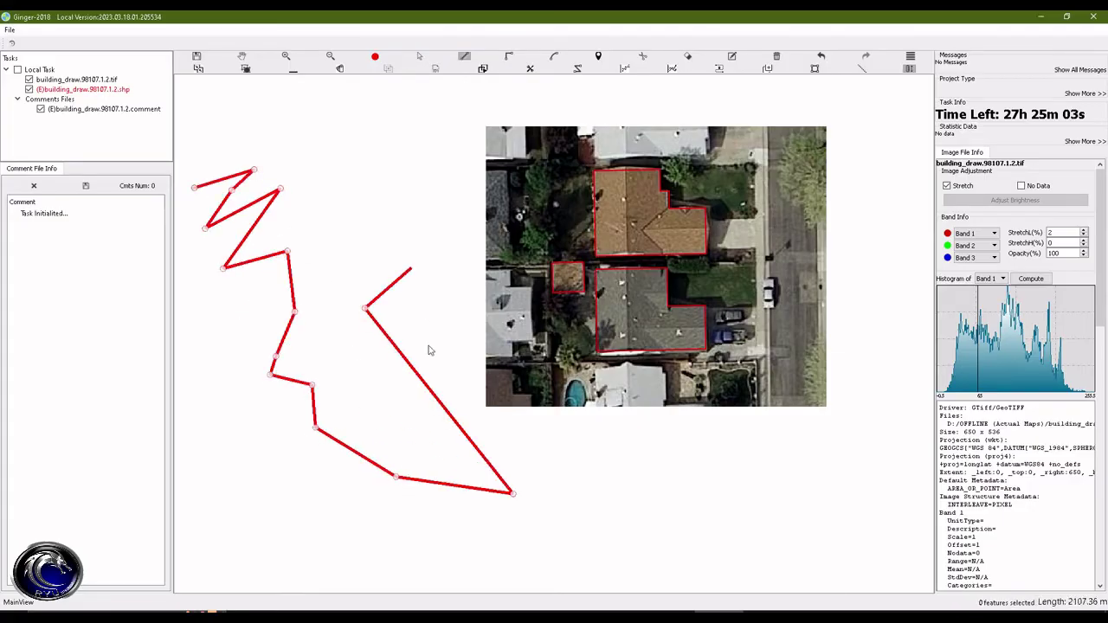
pyautogui.click(416, 269)
pyautogui.click(427, 356)
pyautogui.click(415, 226)
pyautogui.click(459, 189)
pyautogui.click(433, 136)
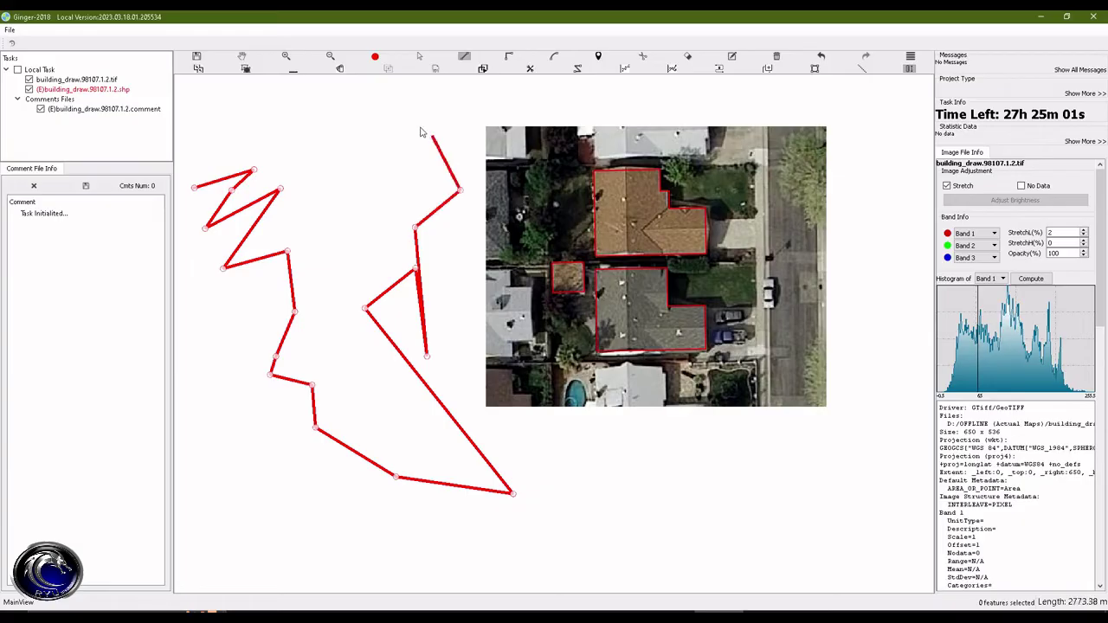
pyautogui.click(394, 124)
pyautogui.click(347, 132)
pyautogui.click(349, 148)
pyautogui.click(362, 191)
pyautogui.click(321, 156)
pyautogui.click(313, 116)
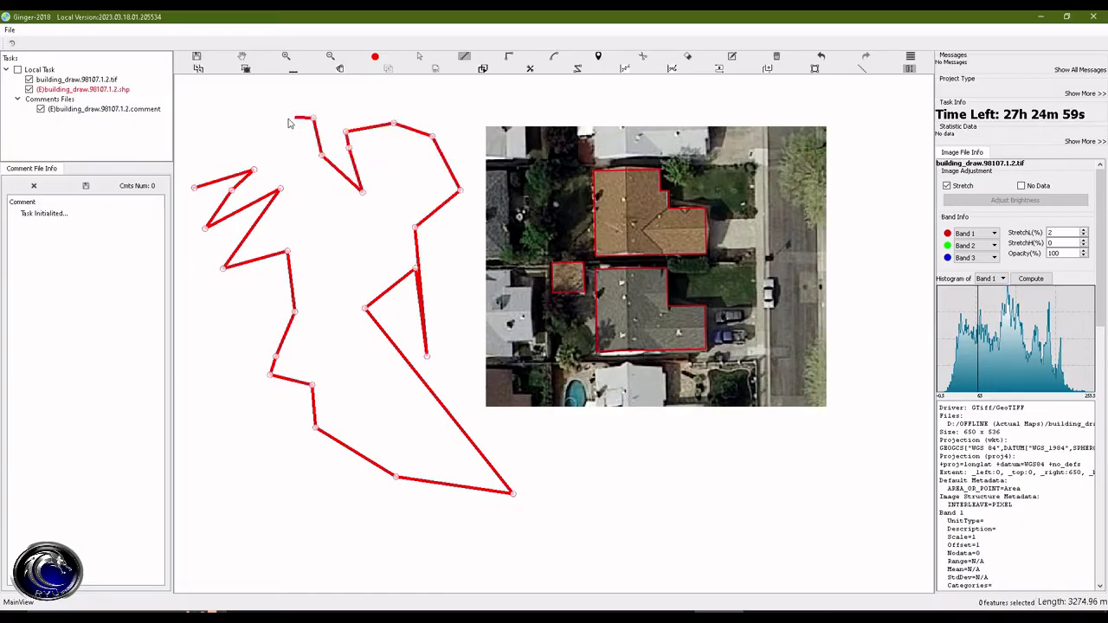
pyautogui.click(282, 119)
pyautogui.click(262, 128)
pyautogui.click(338, 225)
pyautogui.click(321, 273)
pyautogui.click(297, 206)
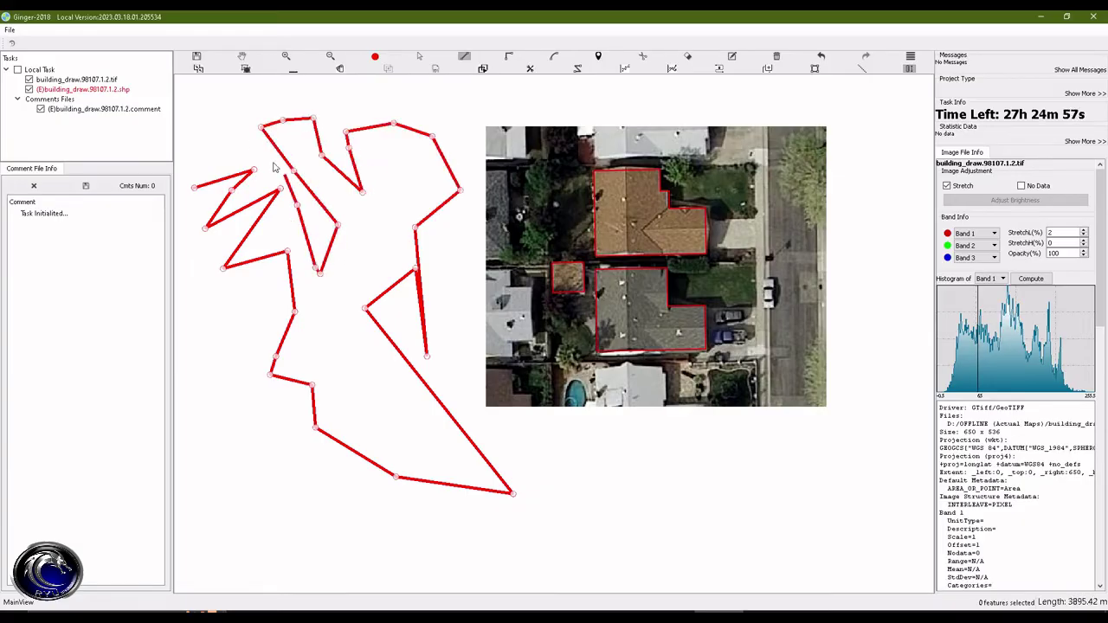
pyautogui.click(279, 167)
pyautogui.click(233, 132)
pyautogui.click(197, 146)
pyautogui.click(191, 169)
pyautogui.click(194, 186)
pyautogui.click(211, 188)
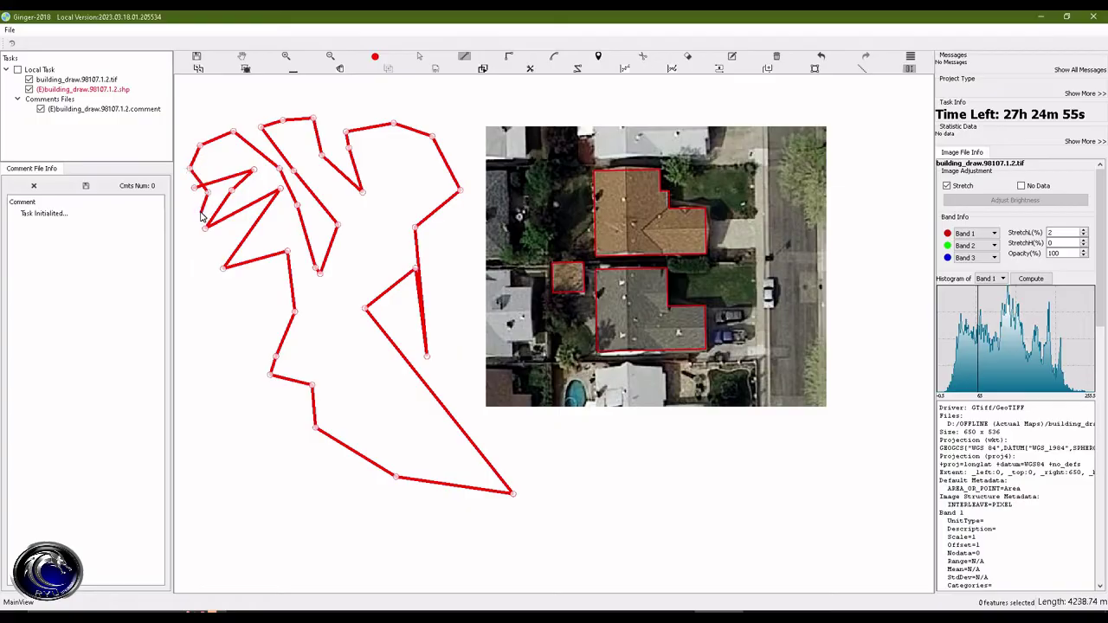
pyautogui.press('Escape')
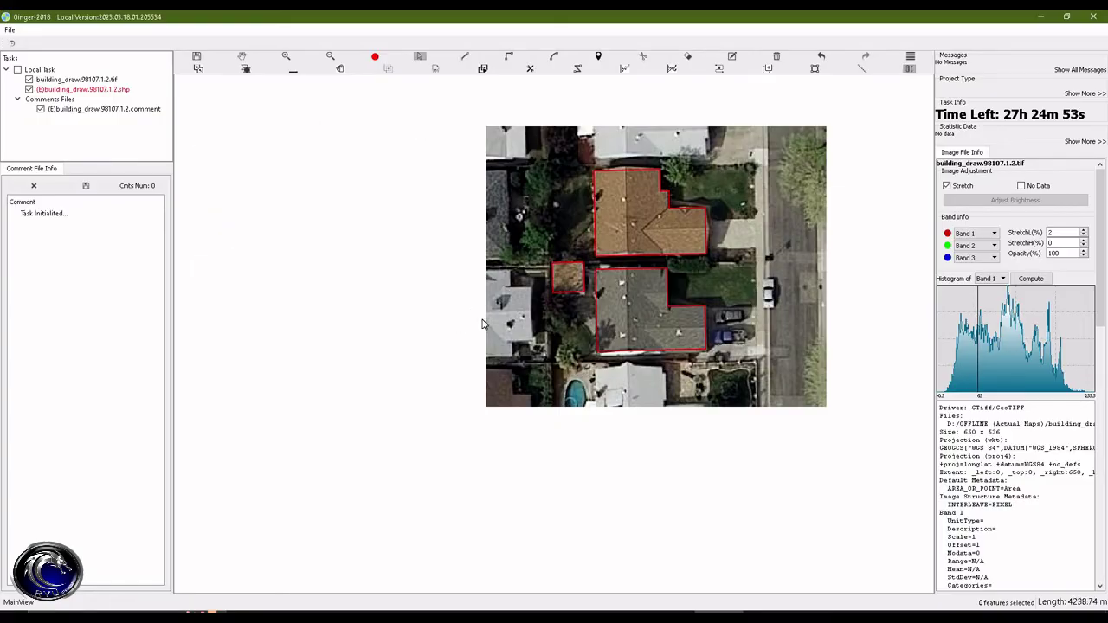
# Step: Consult the repair tools and other hotkeys in the Ginger Tools chart, and return to Ginger to select the brown-roofed building
pyautogui.hotkey('alt', 'Tab')
pyautogui.click(620, 223)
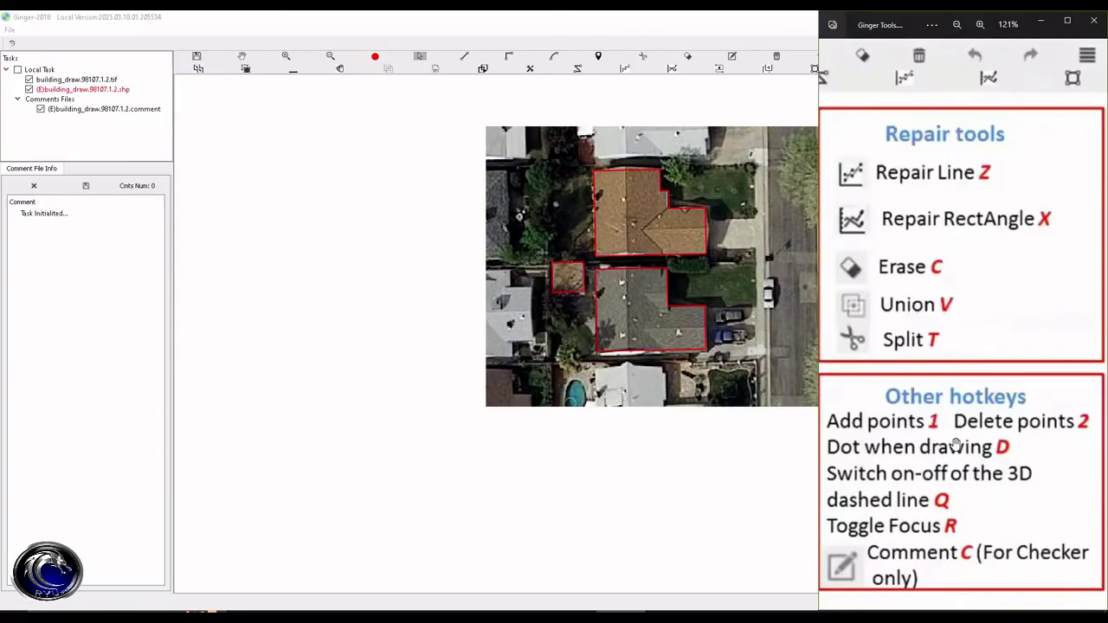
pyautogui.click(647, 229)
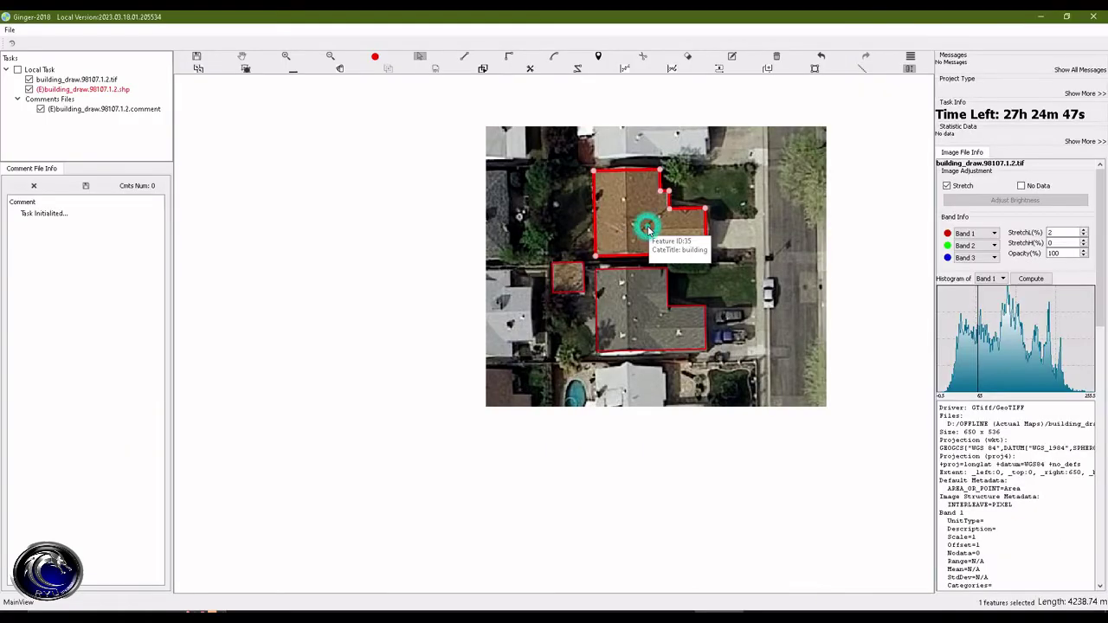
# Step: Shift the grey-roofed building's notch edge and the outer corner of its east wing slightly to fit the roof
pyautogui.scroll(1, 647, 229)
pyautogui.scroll(1, 647, 226)
pyautogui.scroll(1, 711, 332)
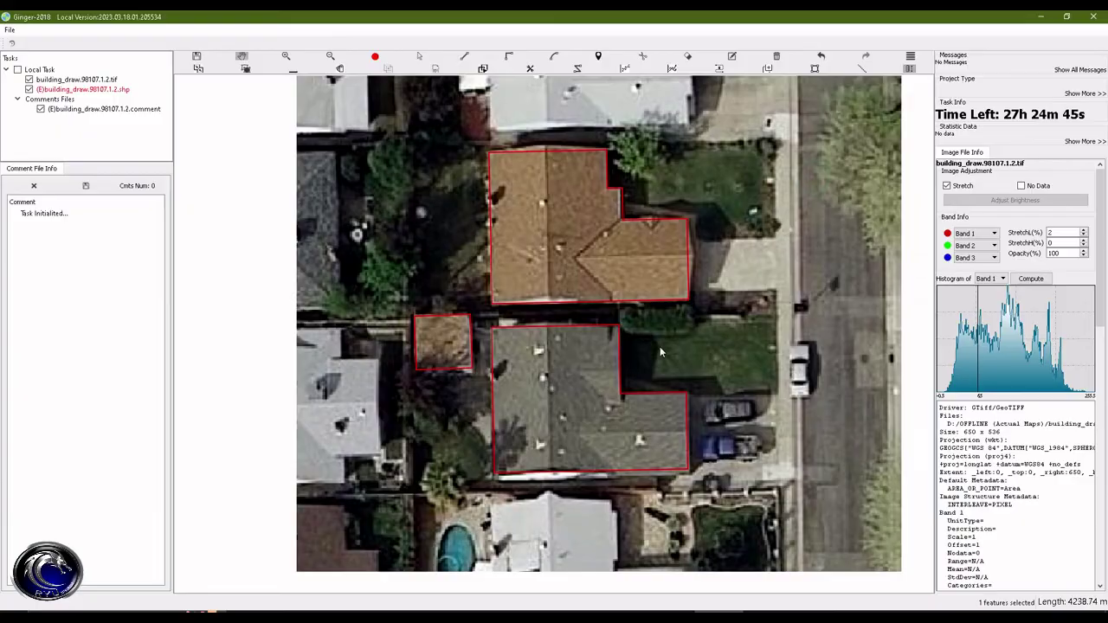
pyautogui.scroll(1, 659, 346)
pyautogui.click(572, 364)
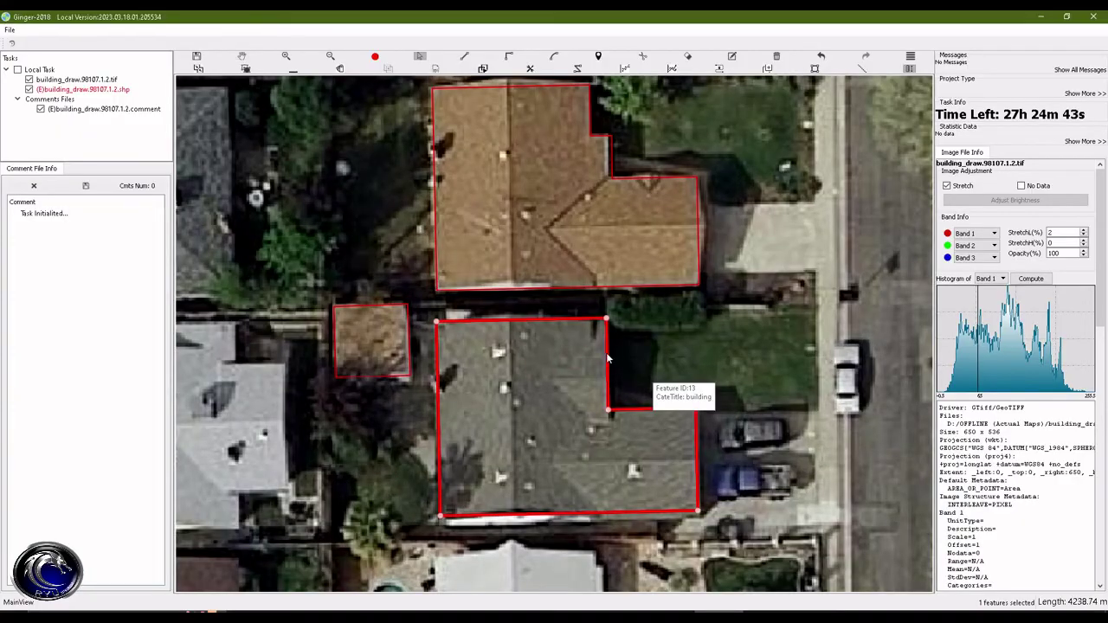
pyautogui.moveTo(608, 357)
pyautogui.mouseDown()
pyautogui.moveTo(662, 362)
pyautogui.moveTo(611, 360)
pyautogui.mouseUp()
pyautogui.moveTo(696, 408)
pyautogui.mouseDown()
pyautogui.moveTo(654, 441)
pyautogui.moveTo(698, 411)
pyautogui.mouseUp()
pyautogui.click(773, 395)
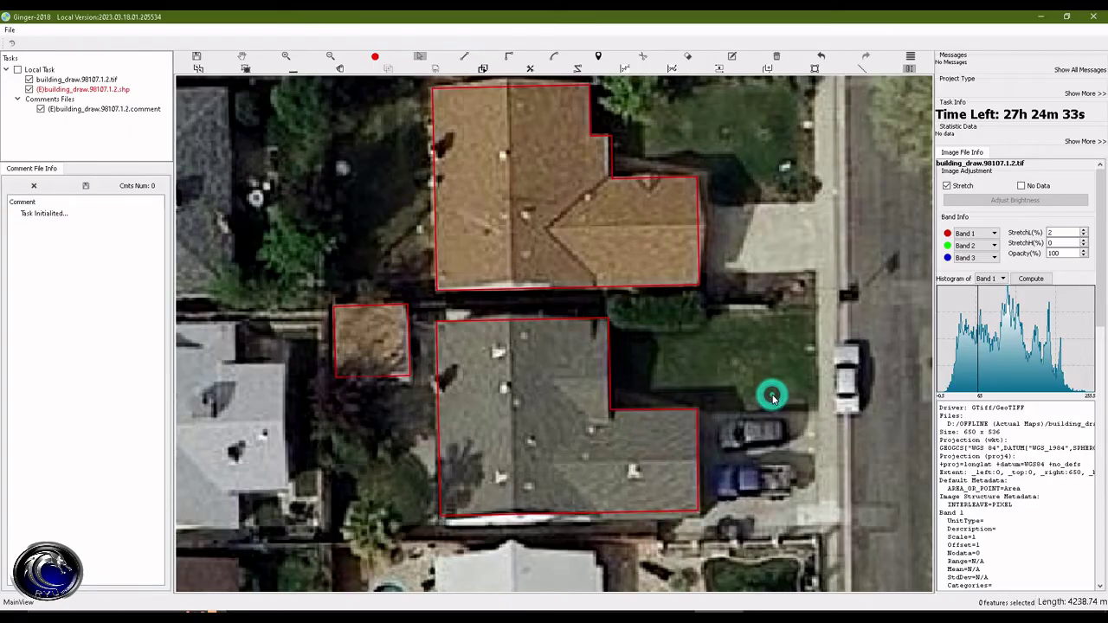
# Step: Switch to the Ginger Tools chart and examine the complete list of toolbar hotkeys
pyautogui.scroll(-1, 768, 338)
pyautogui.press('space')
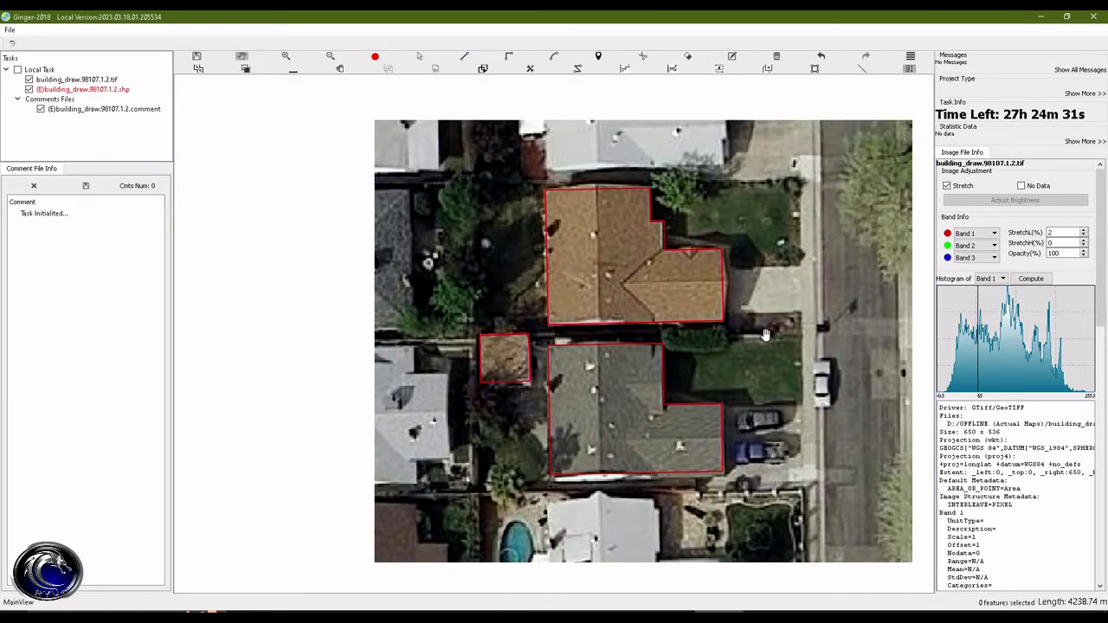
pyautogui.hotkey('alt', 'Tab')
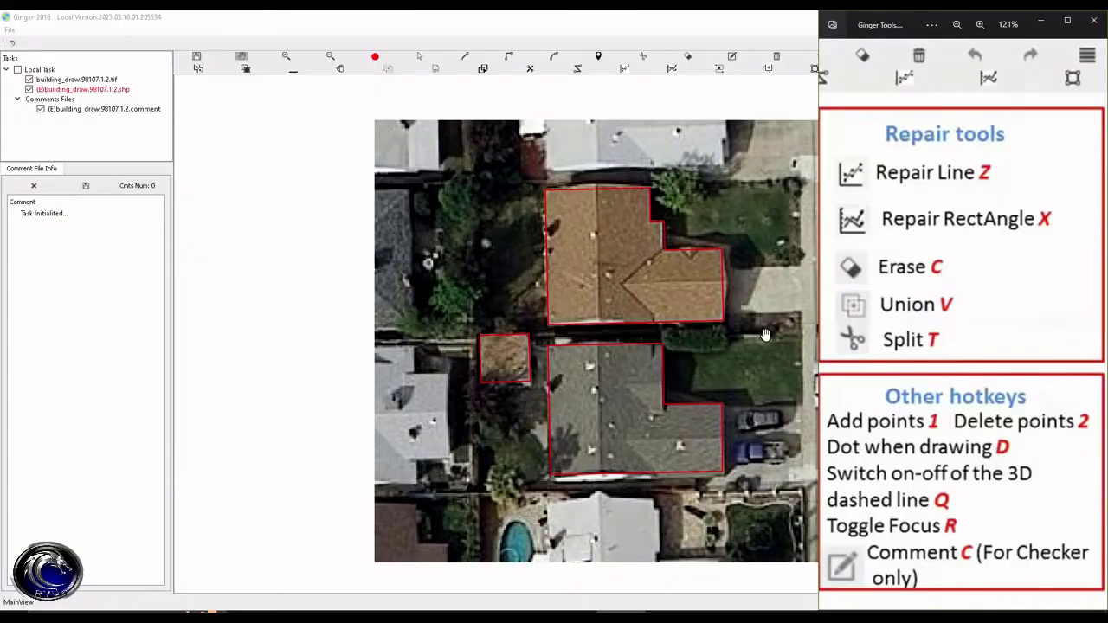
pyautogui.hscroll(-3, 901, 282)
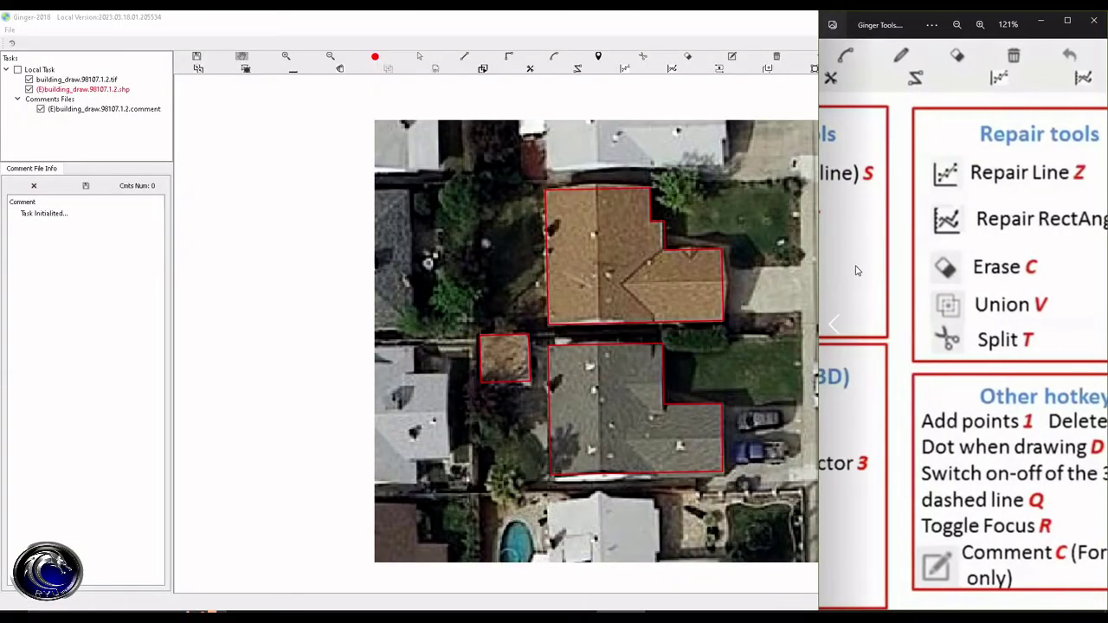
pyautogui.click(857, 271)
pyautogui.click(1088, 321)
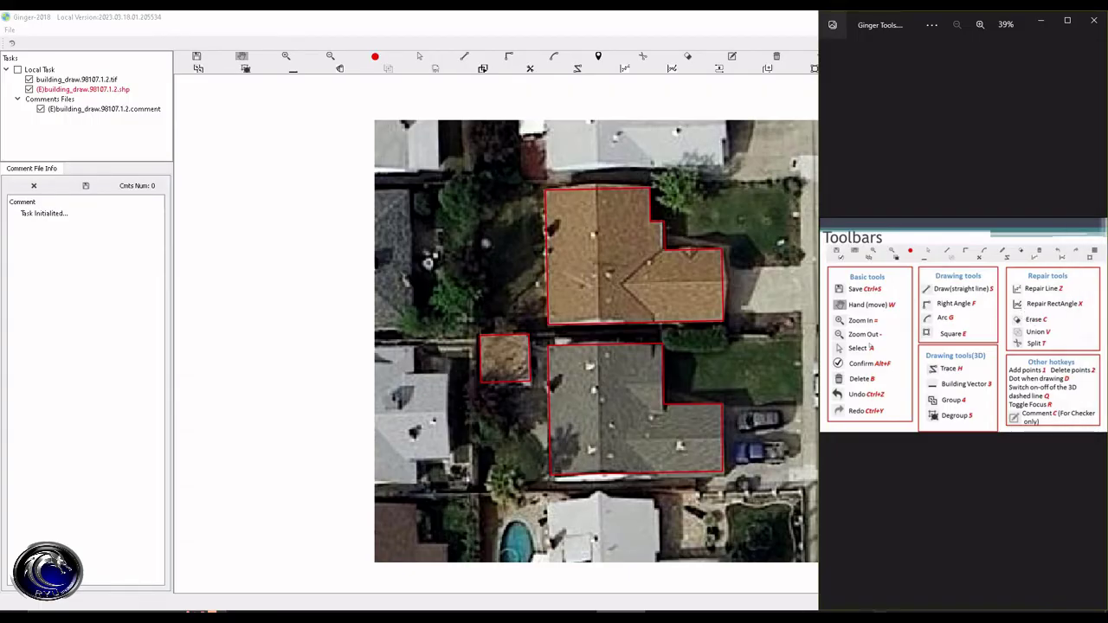
pyautogui.rightClick(865, 618)
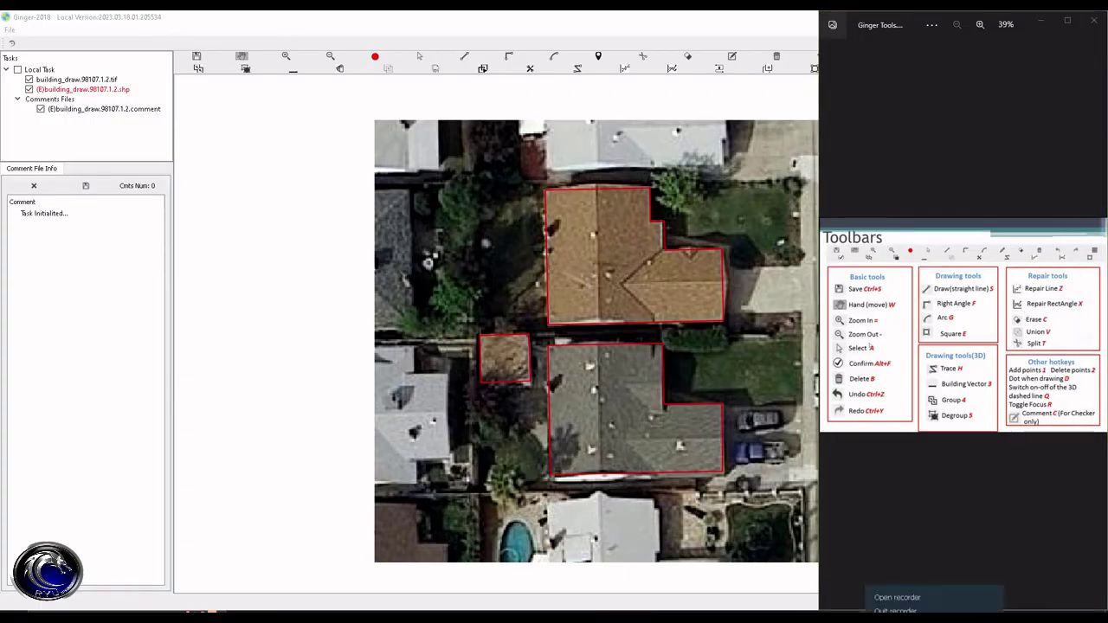
pyautogui.click(883, 595)
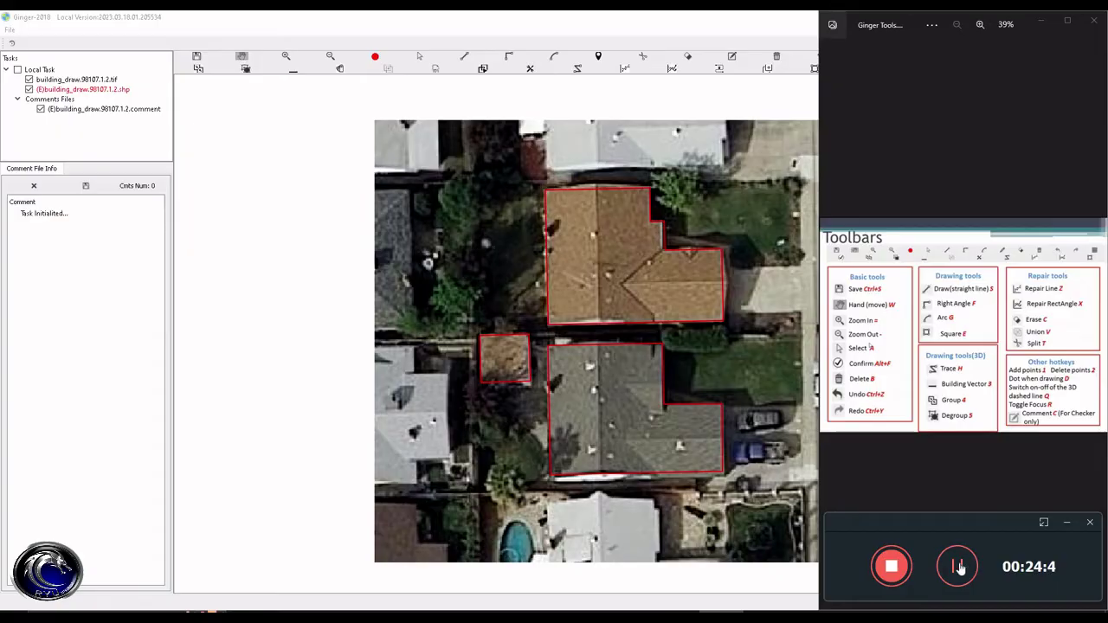
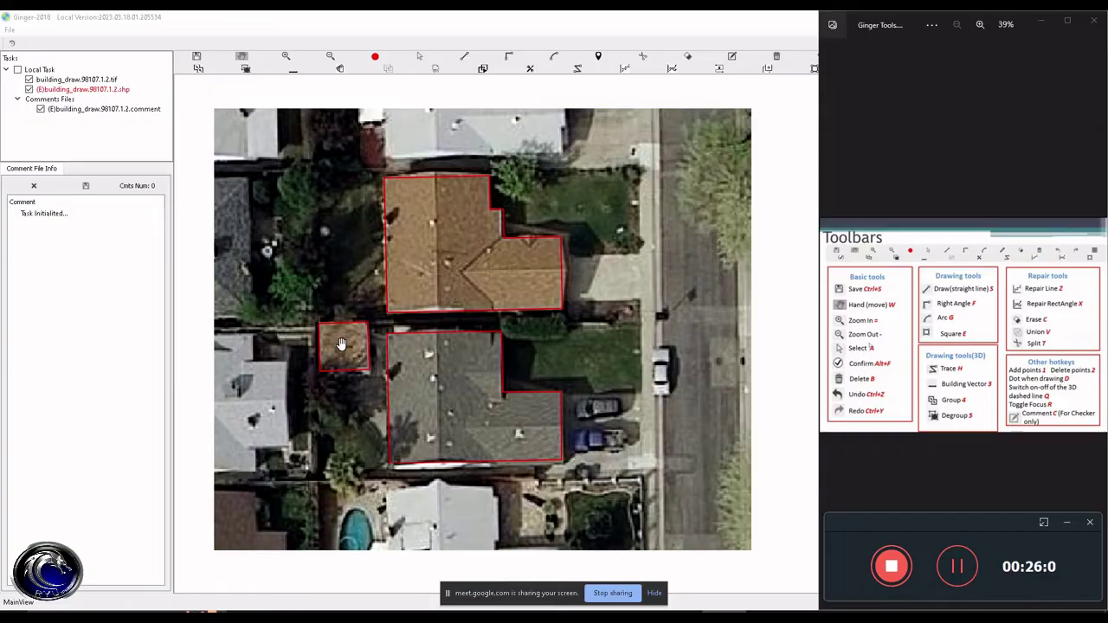
# Step: Back in Ginger, draw an arc polygon with a radius of about 142 m overlapping the west side of the brown-roofed building
pyautogui.click(312, 269)
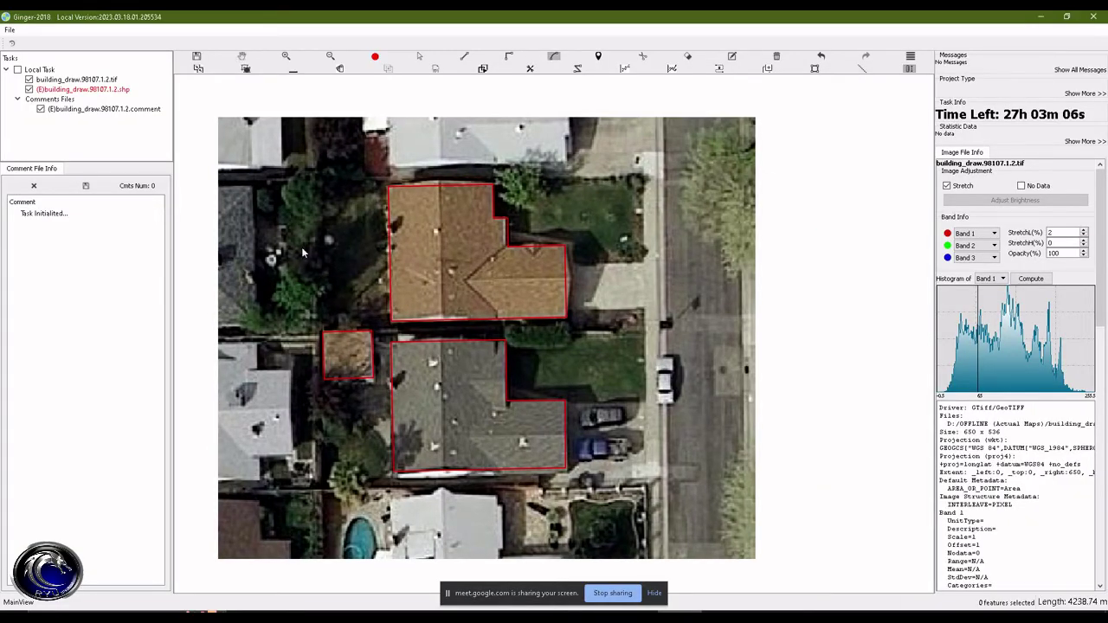
pyautogui.click(318, 269)
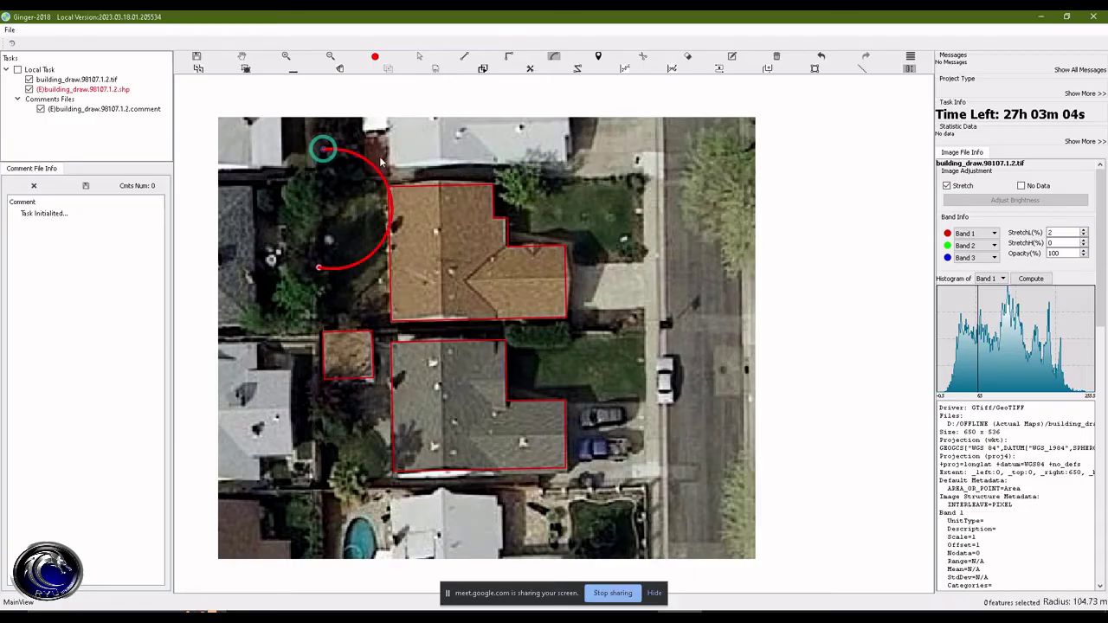
pyautogui.click(439, 161)
pyautogui.rightClick(338, 247)
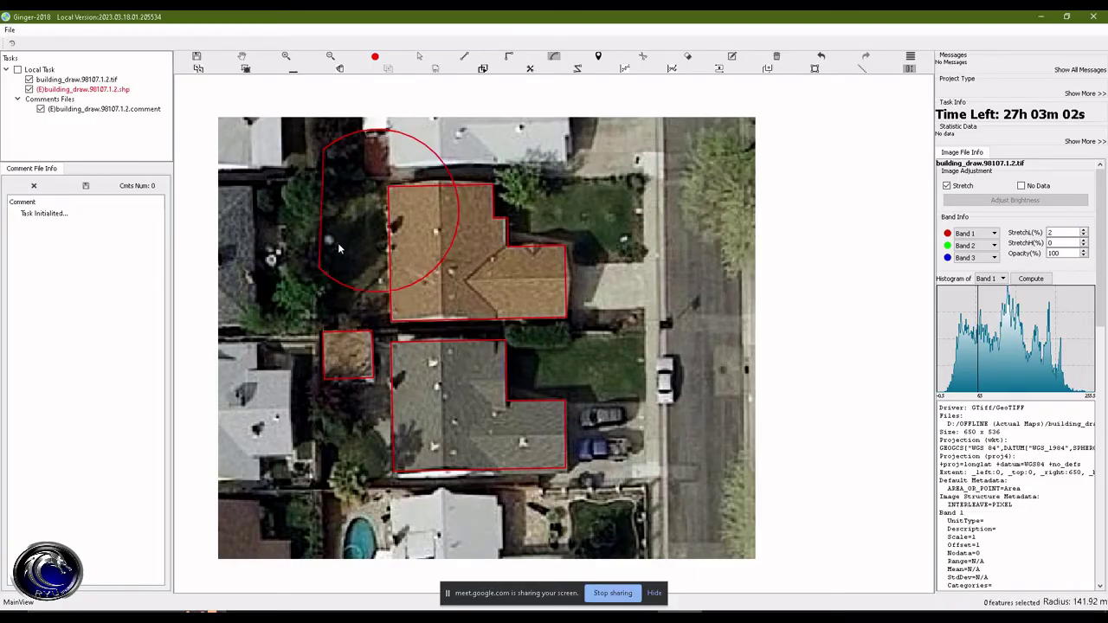
# Step: Display the building outlines as filled polygons and delete the brown-roofed building's polygon
pyautogui.press('Escape')
pyautogui.click(359, 192)
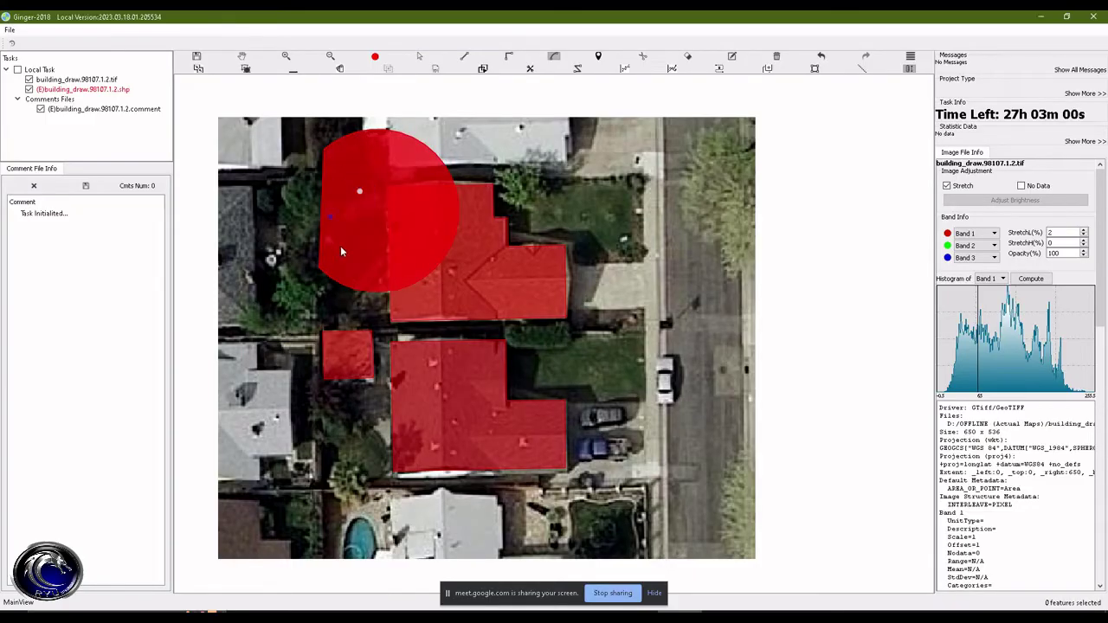
pyautogui.click(345, 220)
pyautogui.click(346, 218)
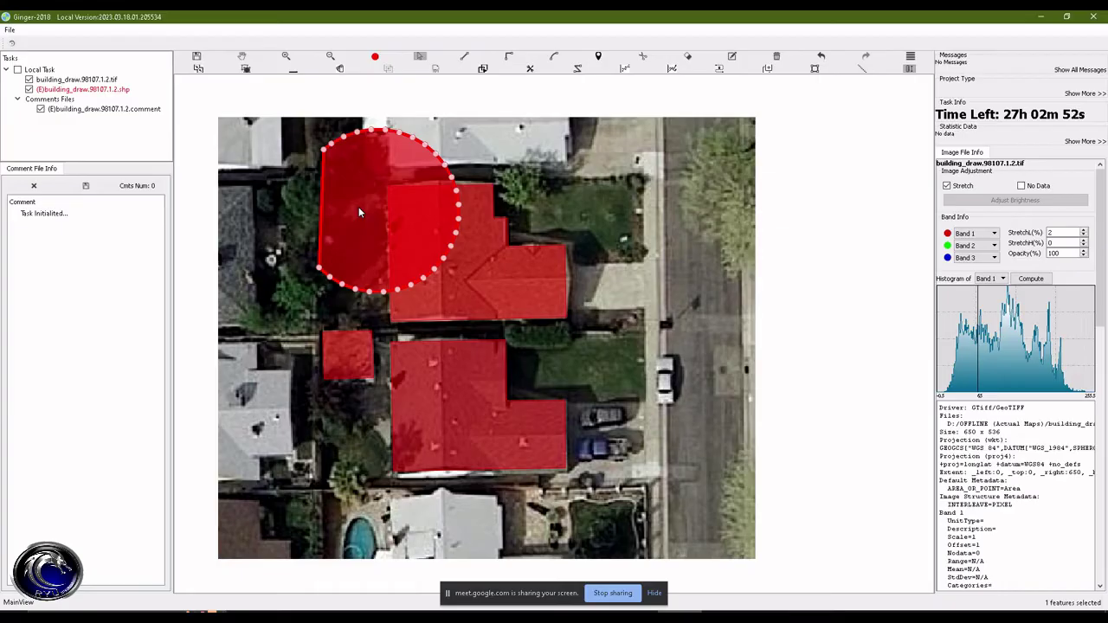
pyautogui.click(501, 283)
pyautogui.press('Delete')
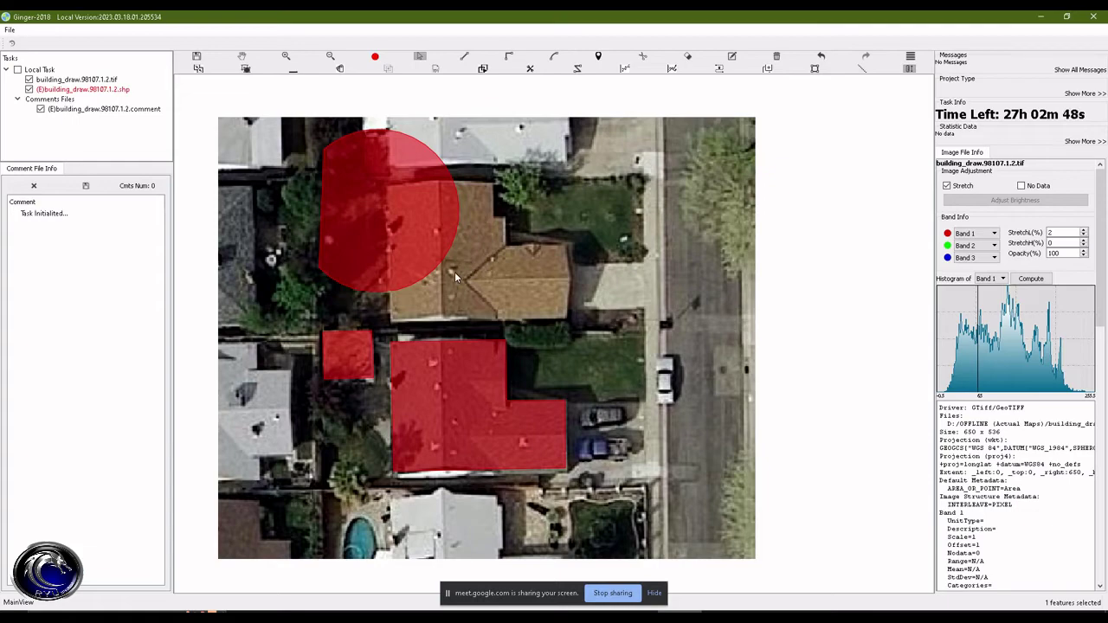
# Step: Start a right-angle outline of the brown-roofed building along its east and south edges, up its west edge to the arc polygon
pyautogui.press('p')
pyautogui.click(565, 246)
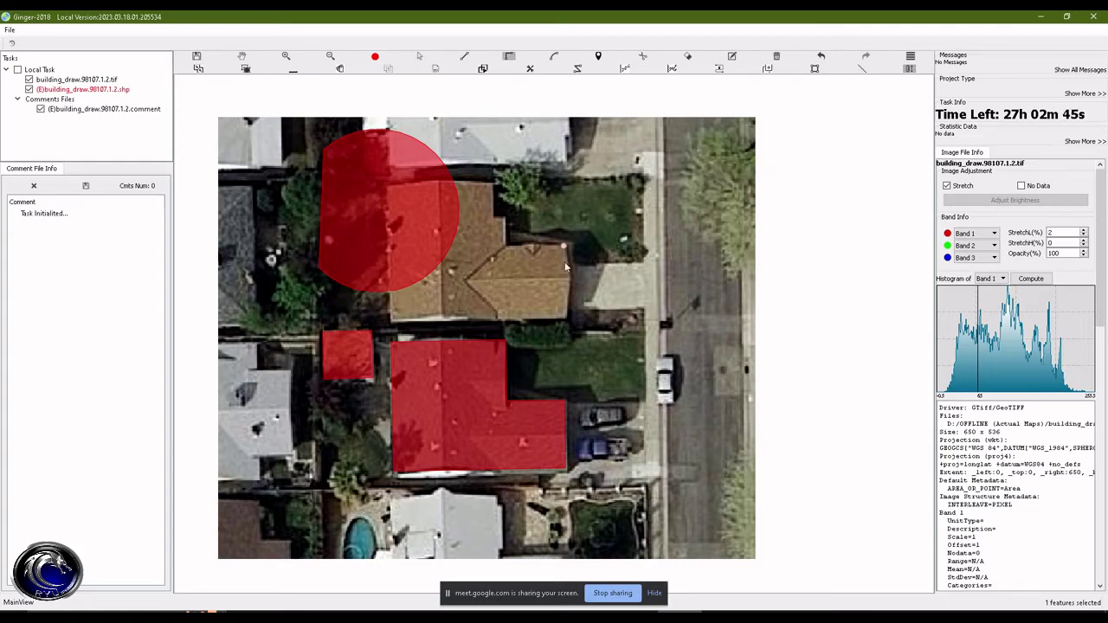
pyautogui.click(567, 318)
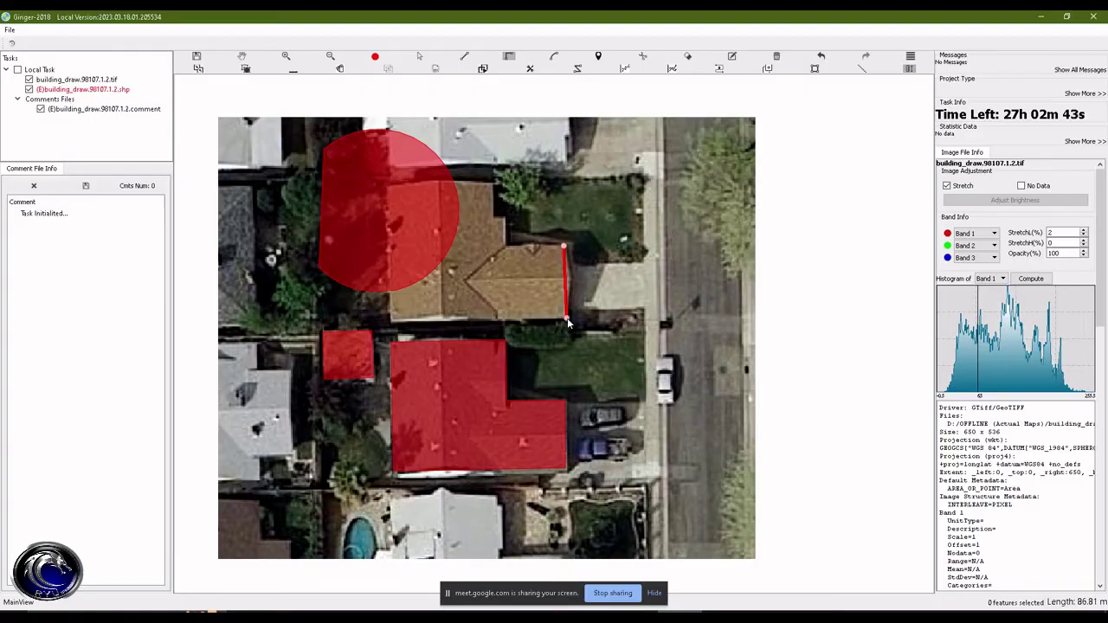
pyautogui.click(392, 317)
pyautogui.click(393, 291)
# Step: Continue the outline with straight-line points that trace the arc polygon's curved edge up to the building's north edge
pyautogui.press('l')
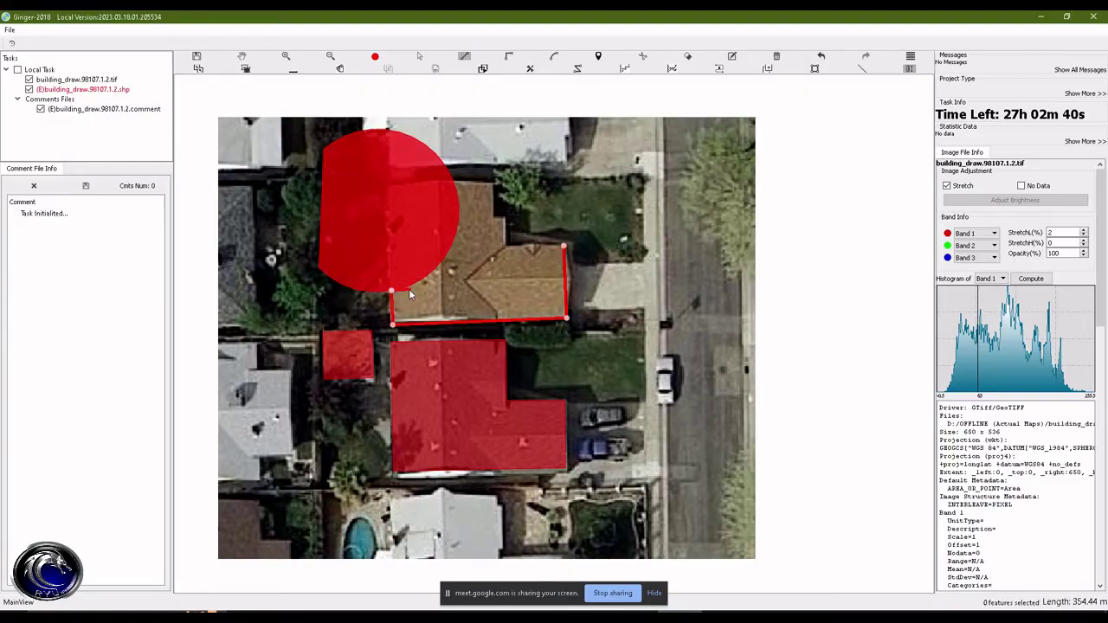
pyautogui.click(403, 289)
pyautogui.click(427, 278)
pyautogui.click(434, 274)
pyautogui.click(441, 261)
pyautogui.click(448, 247)
pyautogui.click(455, 232)
pyautogui.click(458, 226)
pyautogui.click(458, 196)
pyautogui.click(454, 183)
# Step: Extend the outline along the north edge and around the stepped notch, and close the polygon at the east wing's northeast corner
pyautogui.click(494, 185)
pyautogui.click(494, 185)
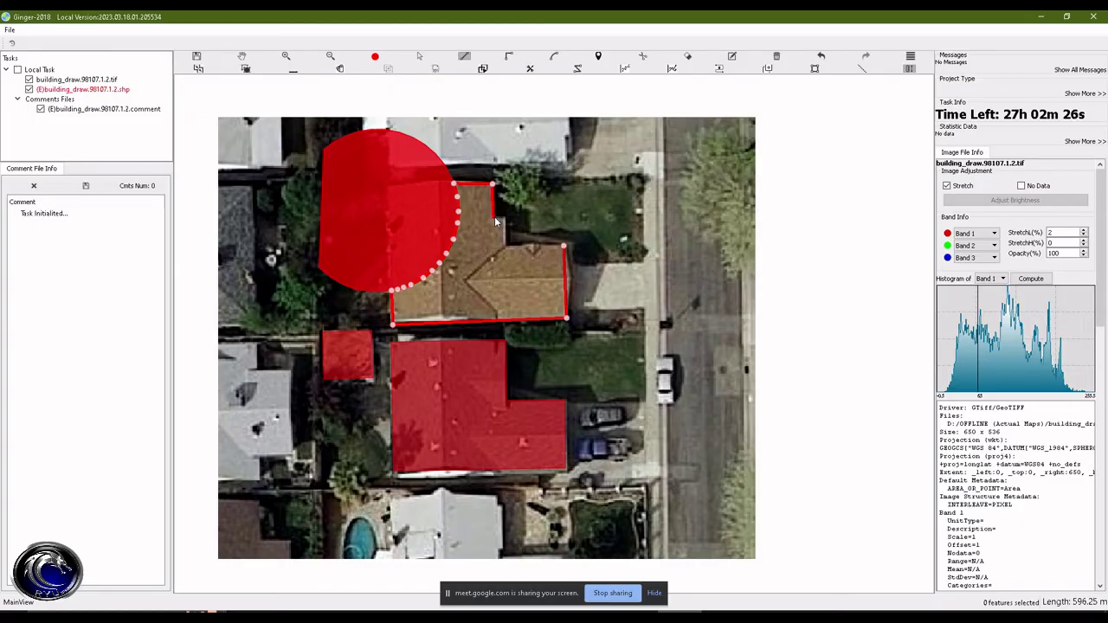
pyautogui.click(494, 218)
pyautogui.click(506, 217)
pyautogui.click(506, 248)
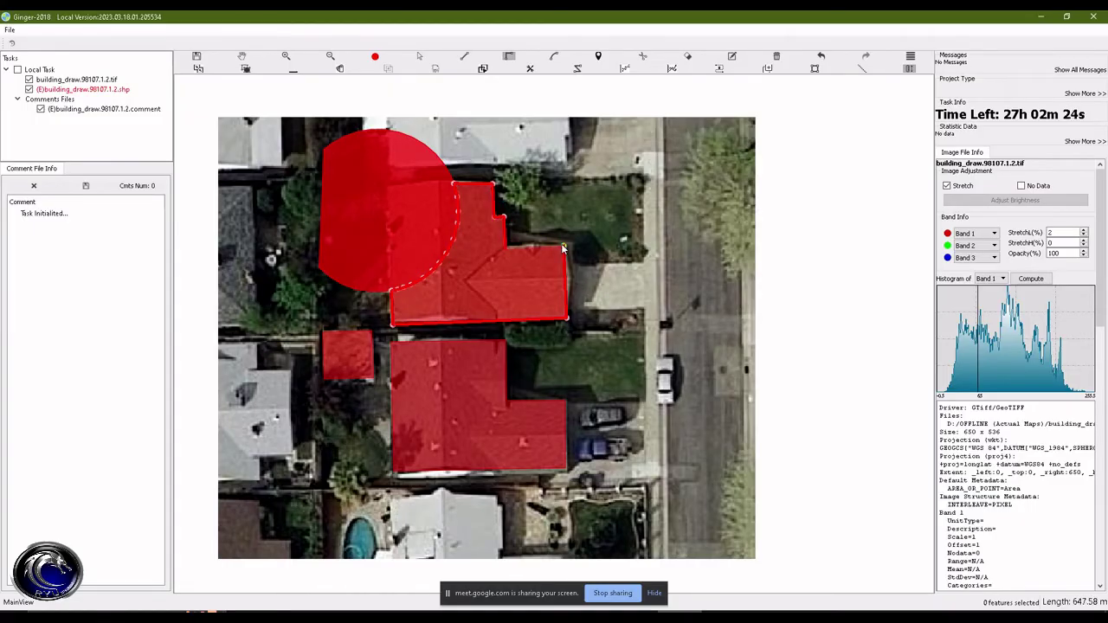
pyautogui.click(562, 246)
pyautogui.click(562, 246)
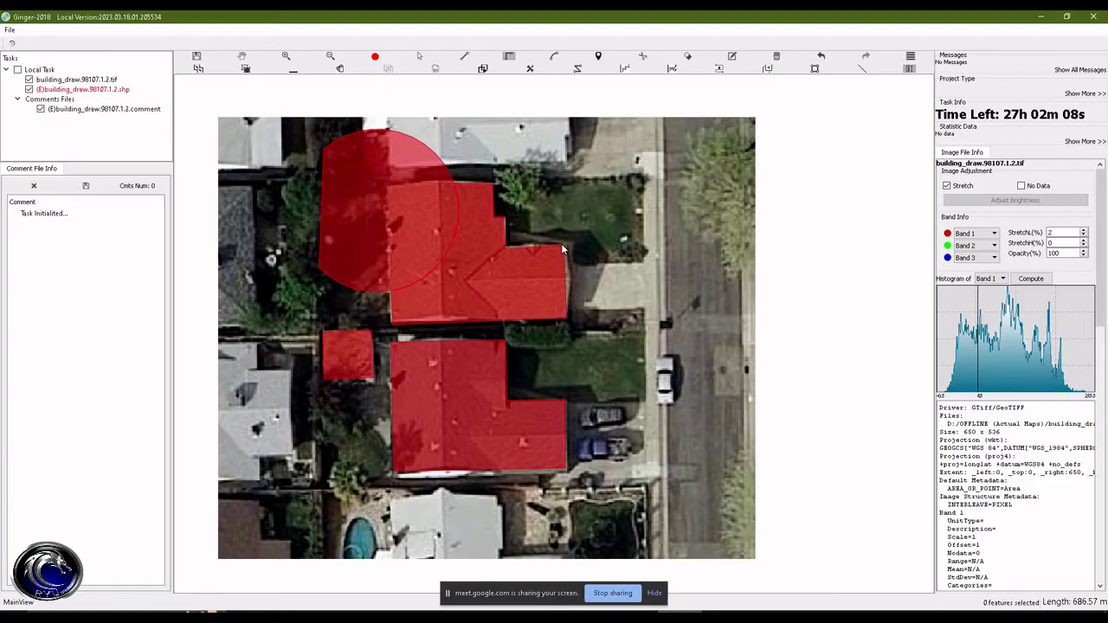
pyautogui.click(555, 246)
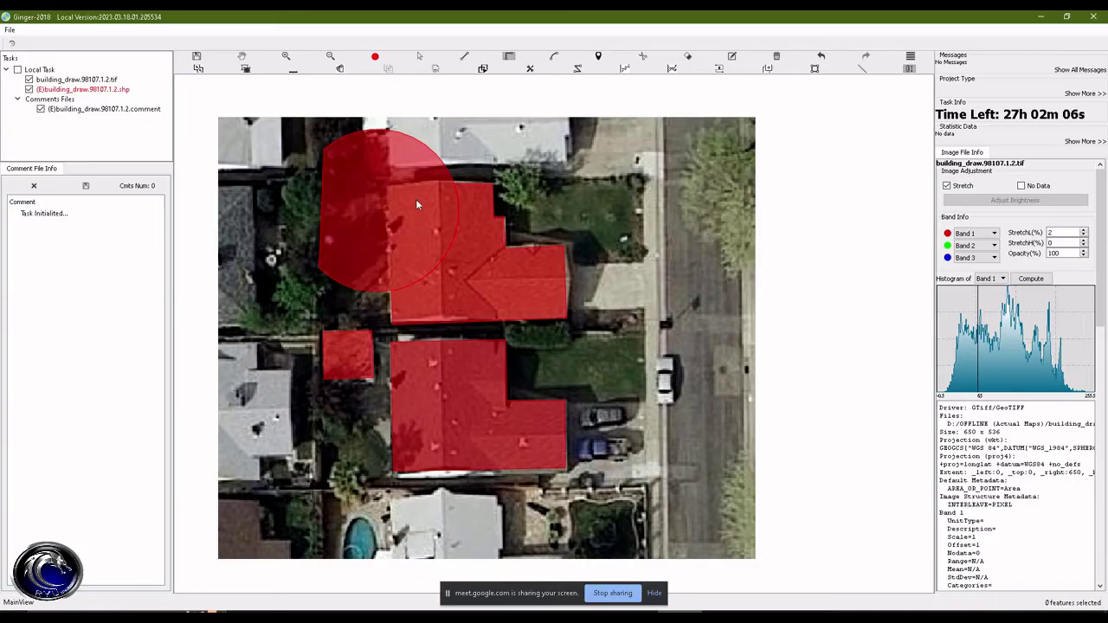
# Step: Delete the arc polygon on the building's west side and undo the deletion
pyautogui.click(424, 227)
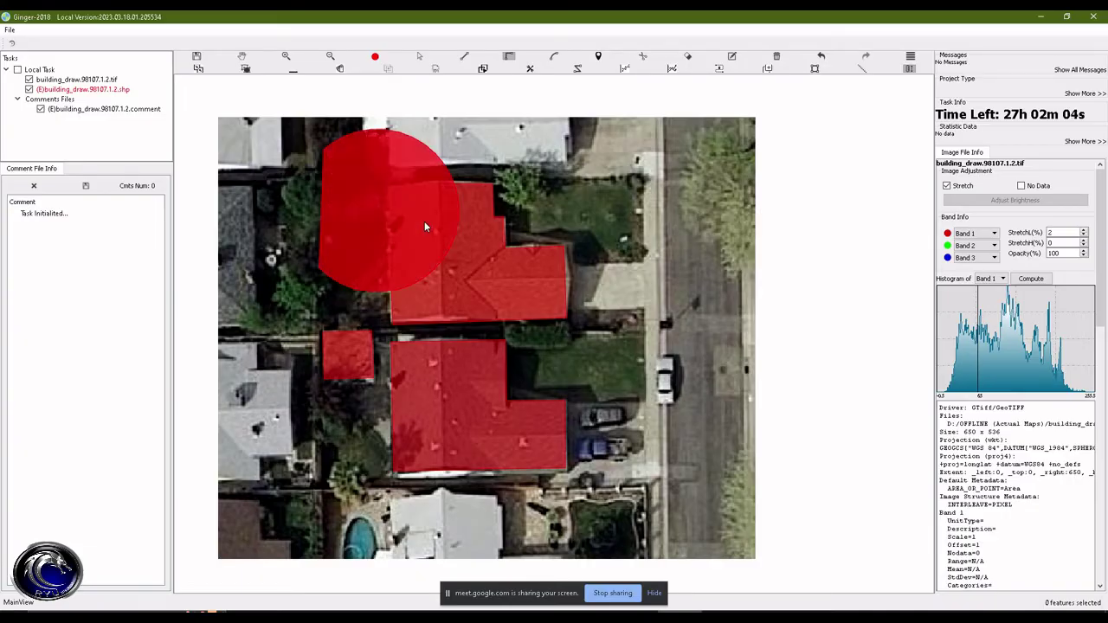
pyautogui.click(367, 204)
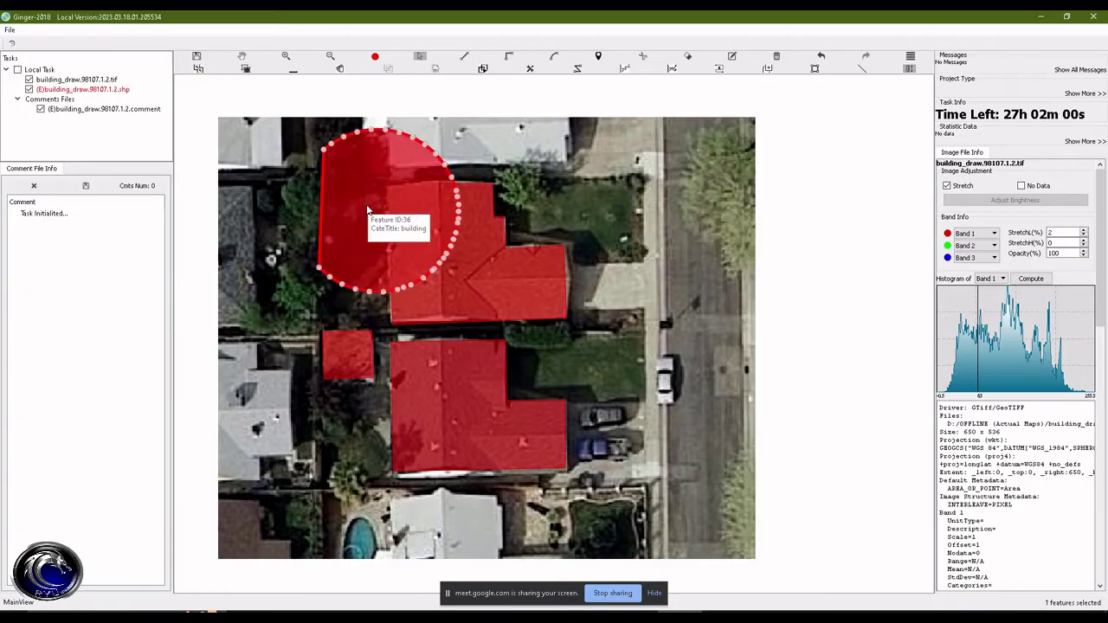
pyautogui.press('Delete')
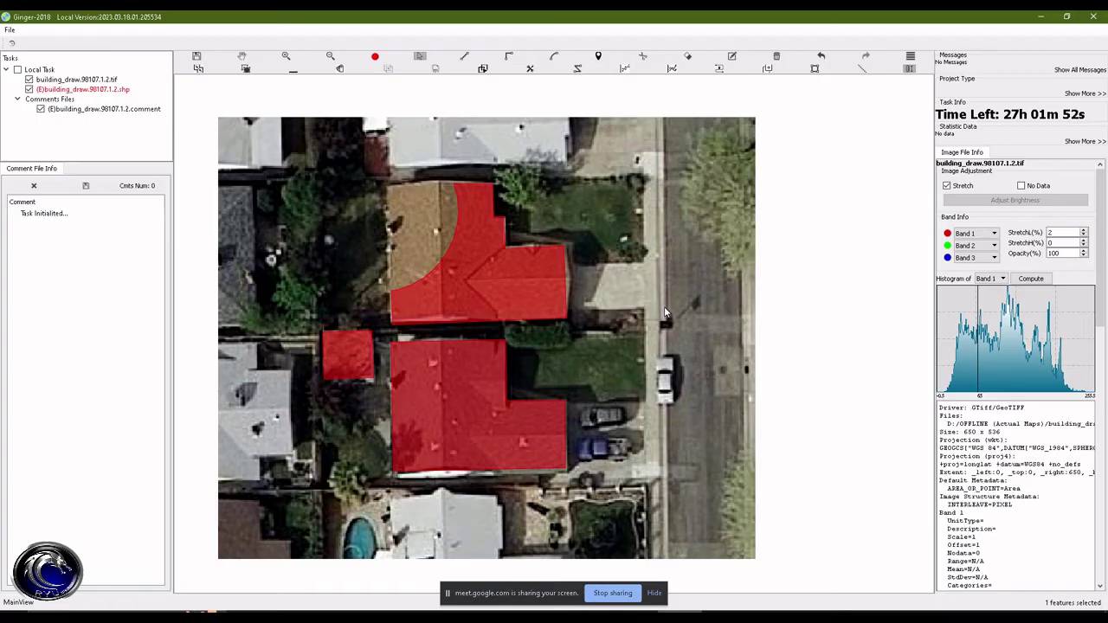
pyautogui.hotkey('ctrl', 'z')
# Step: Delete the brown-roofed building polygon that was traced along the arc's edge
pyautogui.click(491, 284)
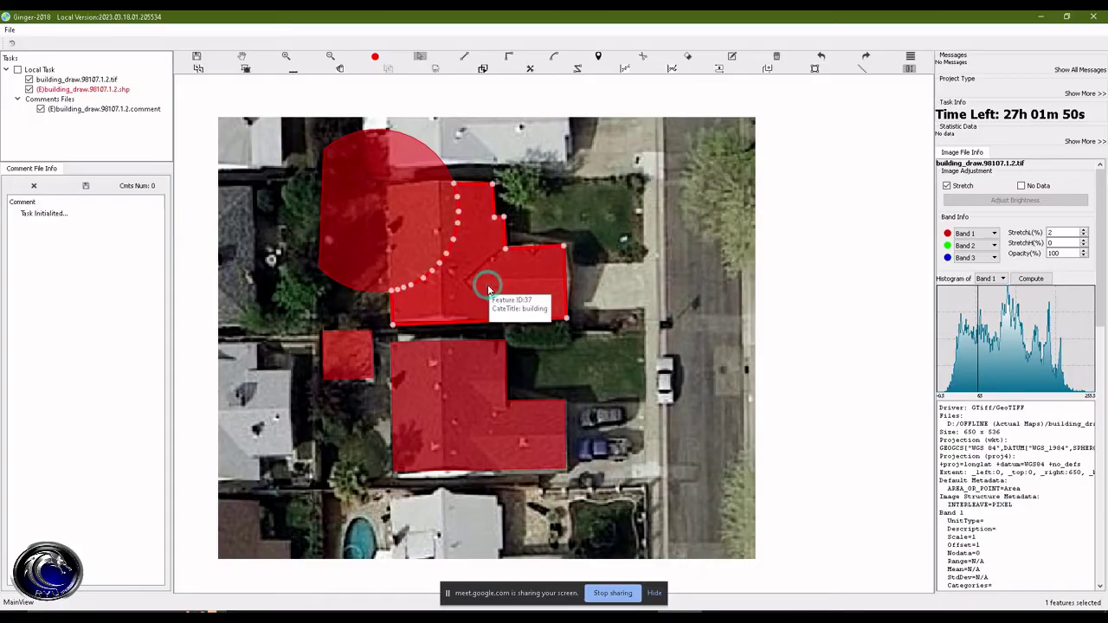
pyautogui.press('Delete')
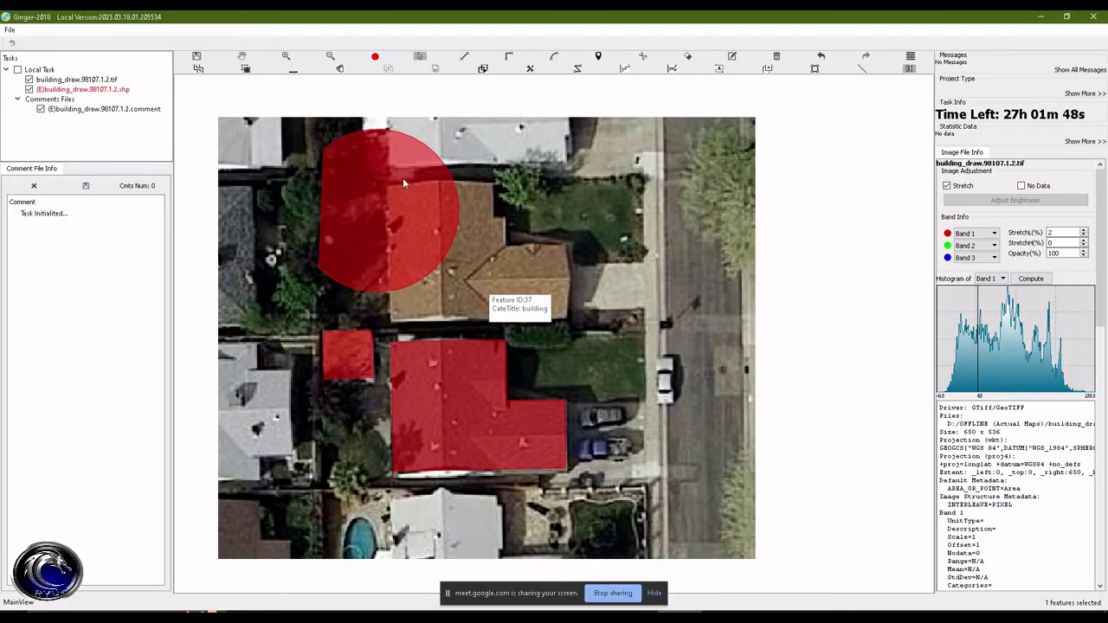
# Step: Start a right-angle outline of the brown-roofed building from its southwest corner along the south edge and around the east wing
pyautogui.press('r')
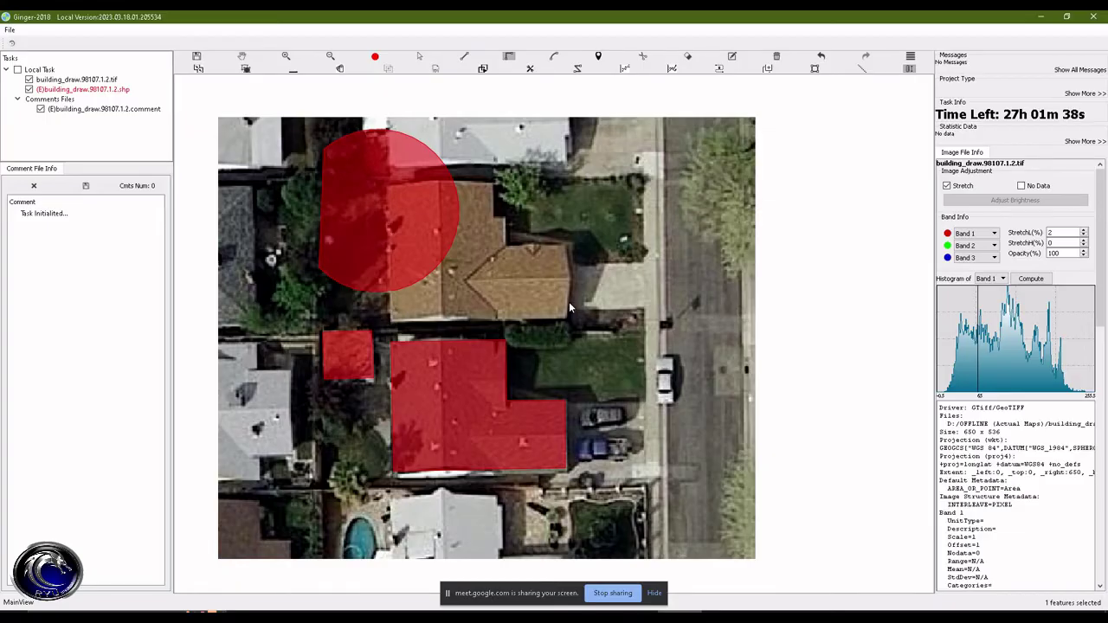
pyautogui.click(394, 318)
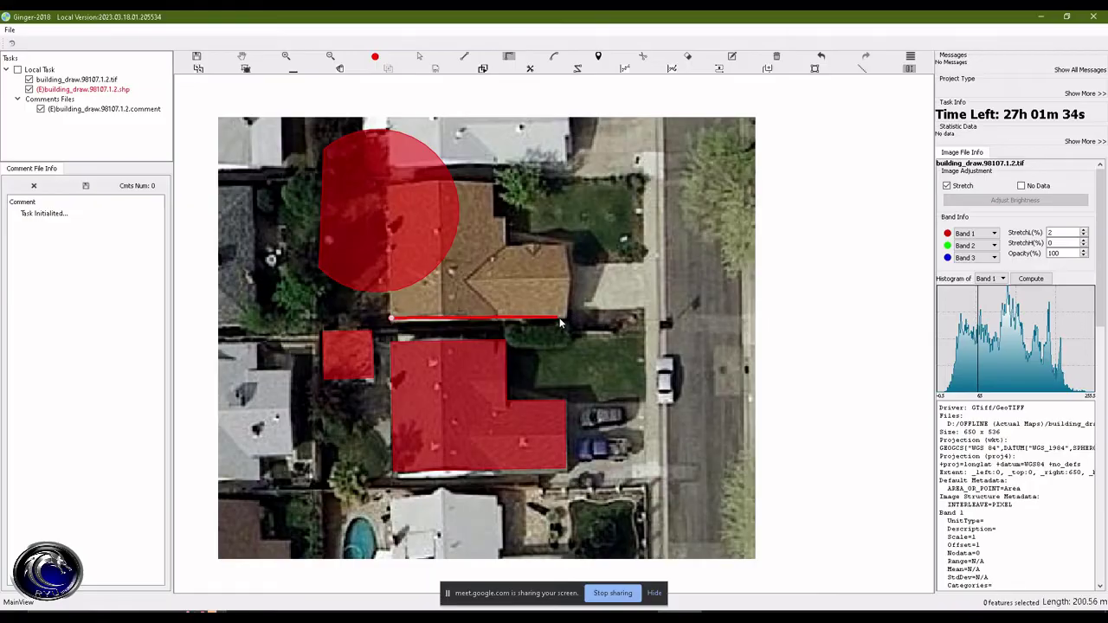
pyautogui.click(568, 316)
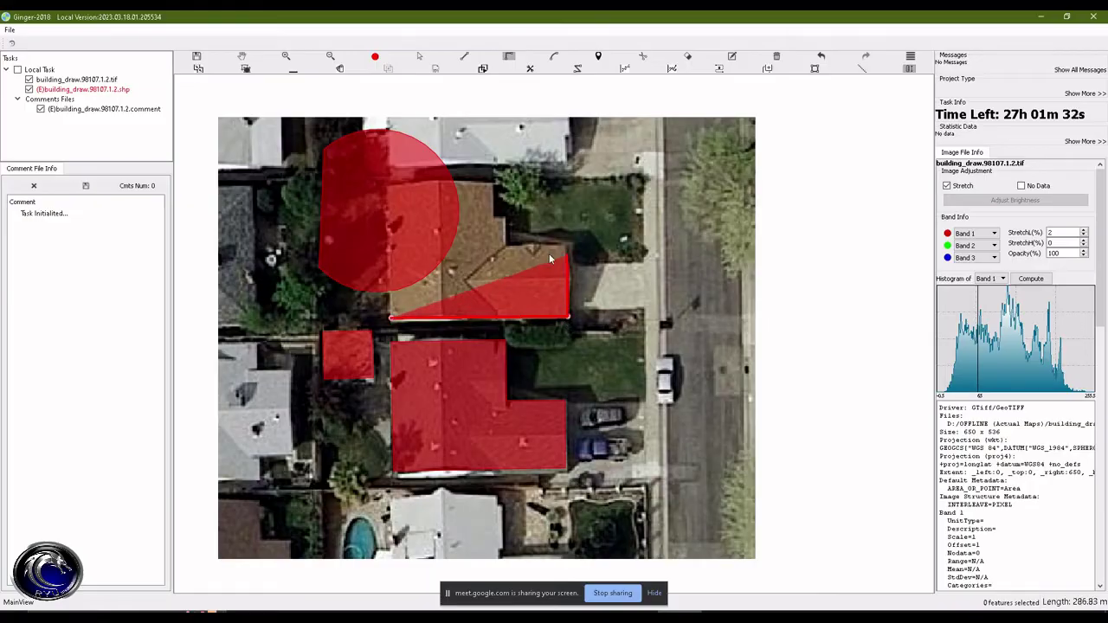
pyautogui.click(542, 244)
pyautogui.click(505, 245)
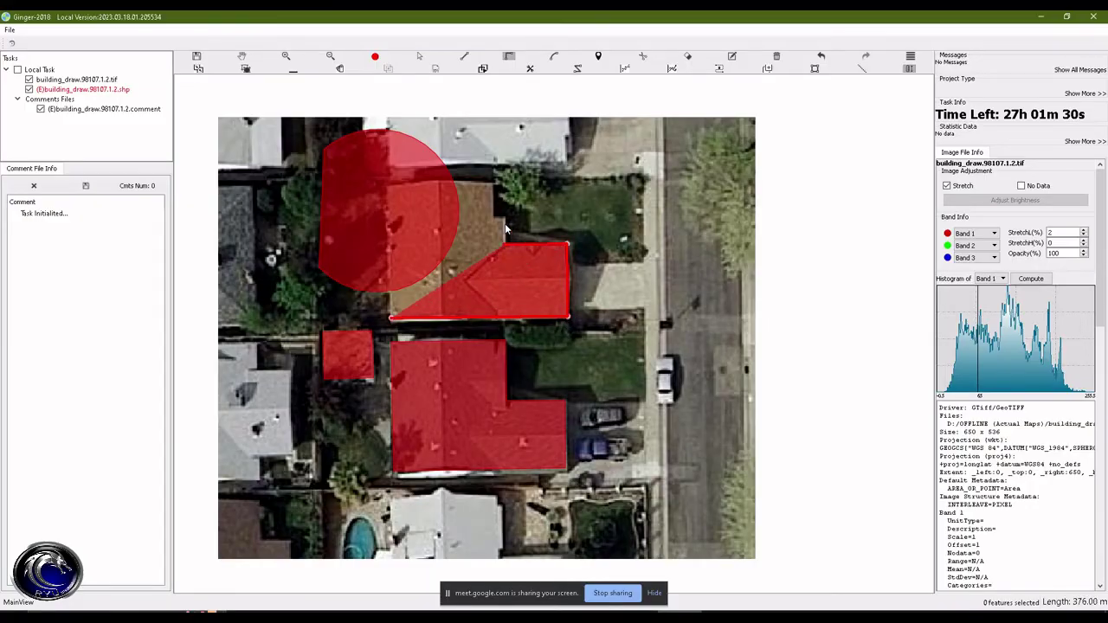
# Step: Carry the outline around the stepped notch and along the north edge across the arc polygon, and close it at the southwest corner
pyautogui.click(503, 217)
pyautogui.click(493, 196)
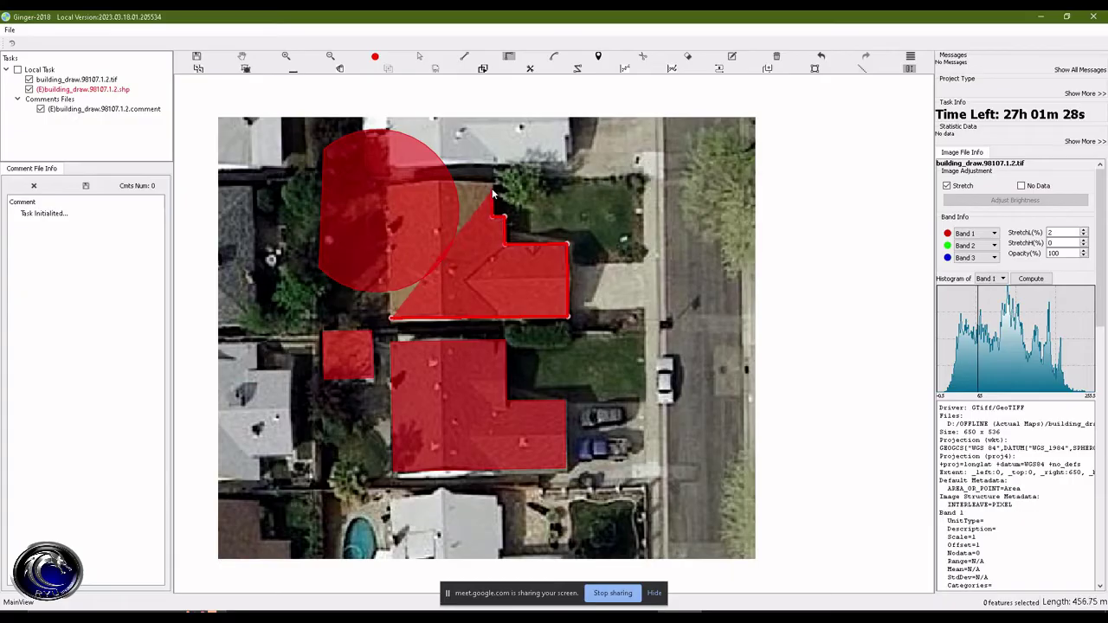
pyautogui.click(492, 183)
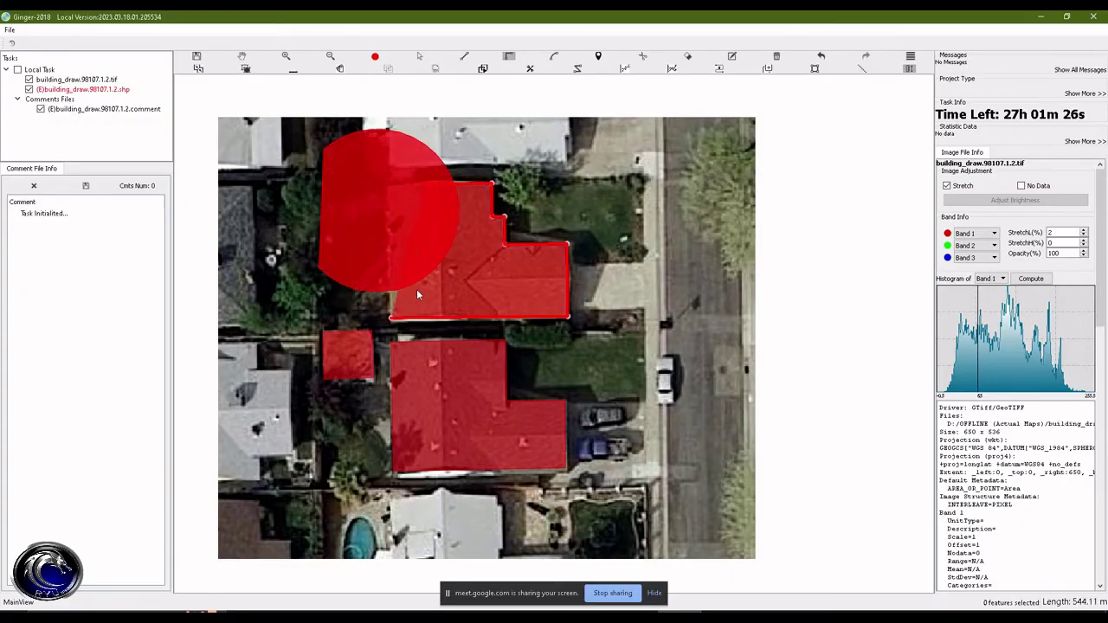
pyautogui.click(395, 183)
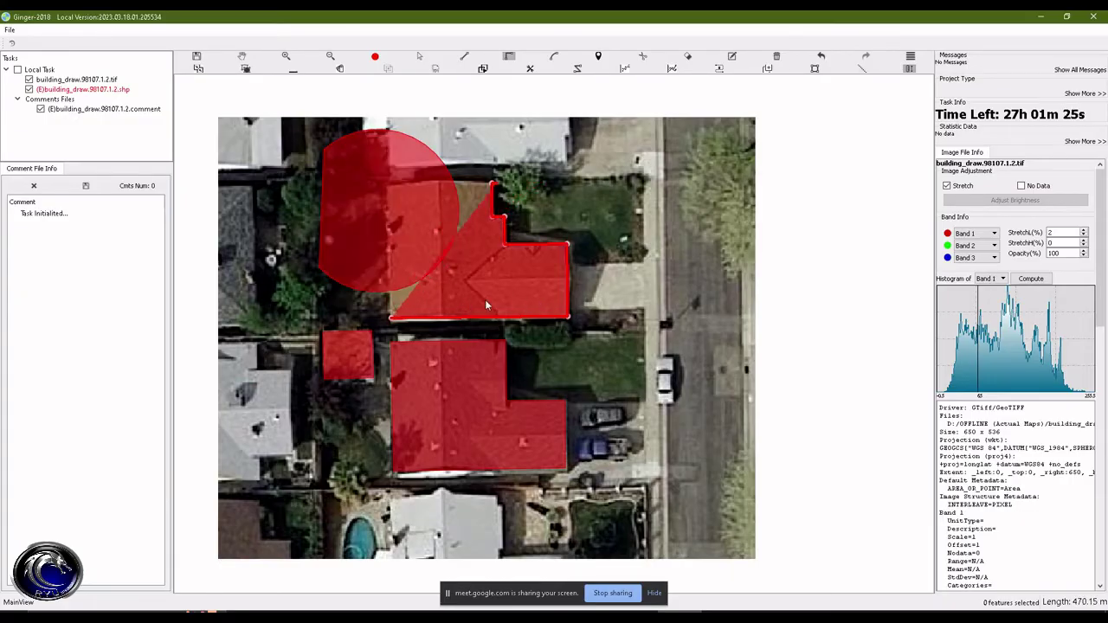
pyautogui.click(391, 317)
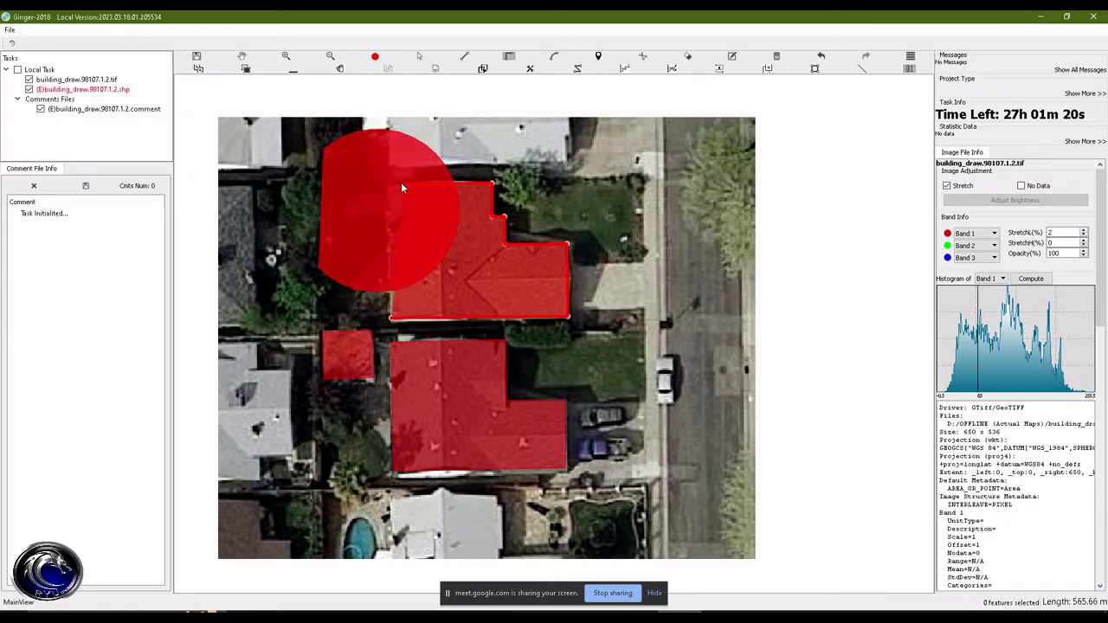
pyautogui.click(391, 319)
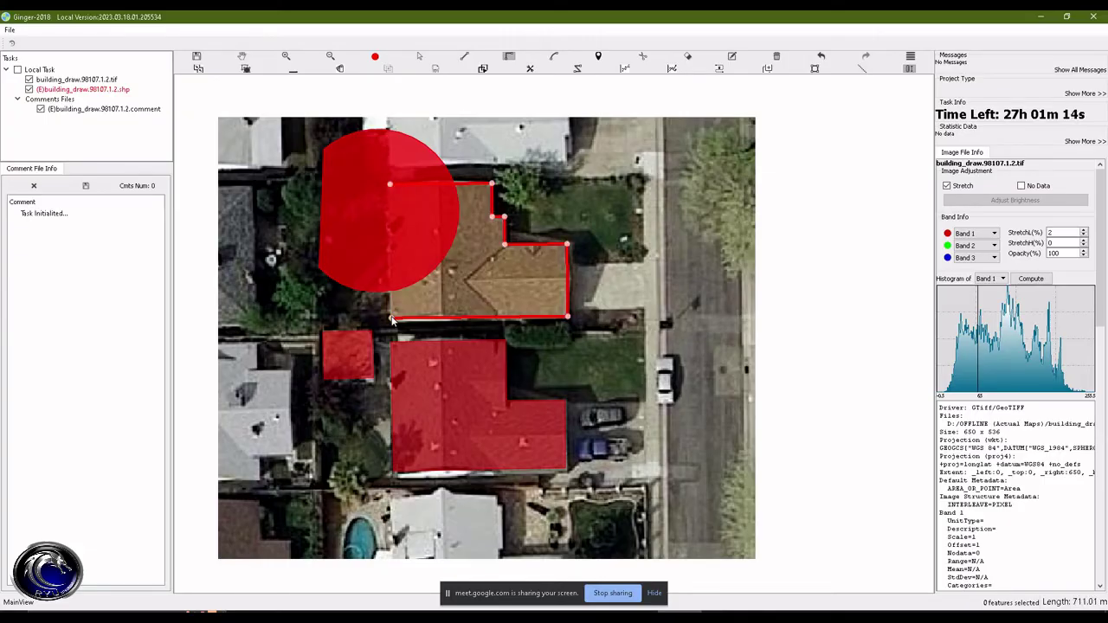
pyautogui.click(392, 320)
pyautogui.rightClick(392, 318)
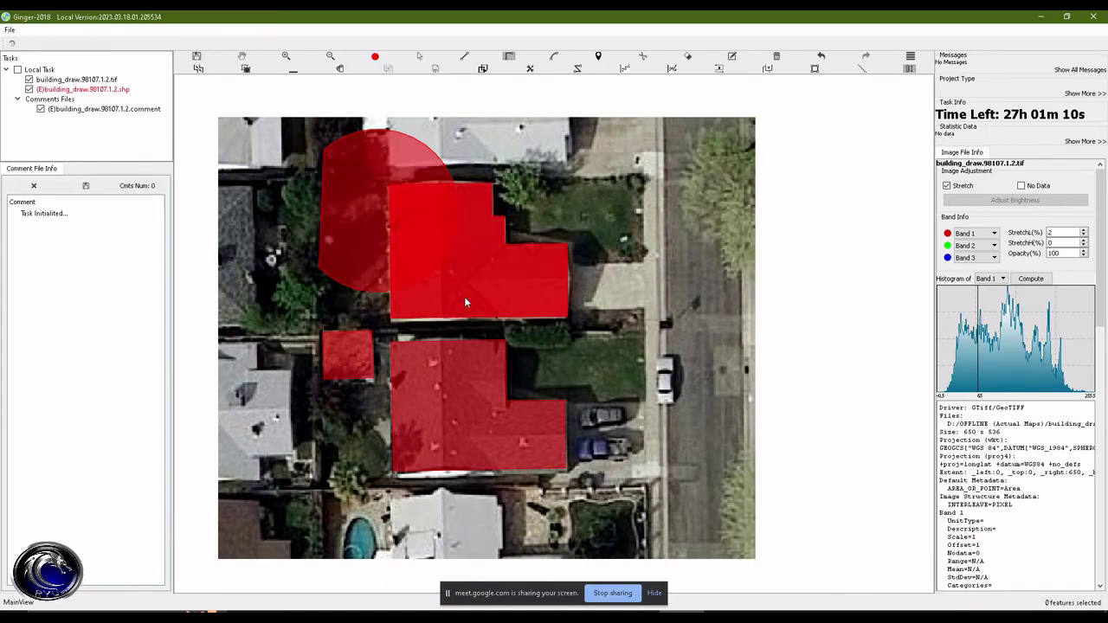
# Step: Delete the arc polygon, keeping only the complete outline of the brown-roofed building
pyautogui.click(365, 217)
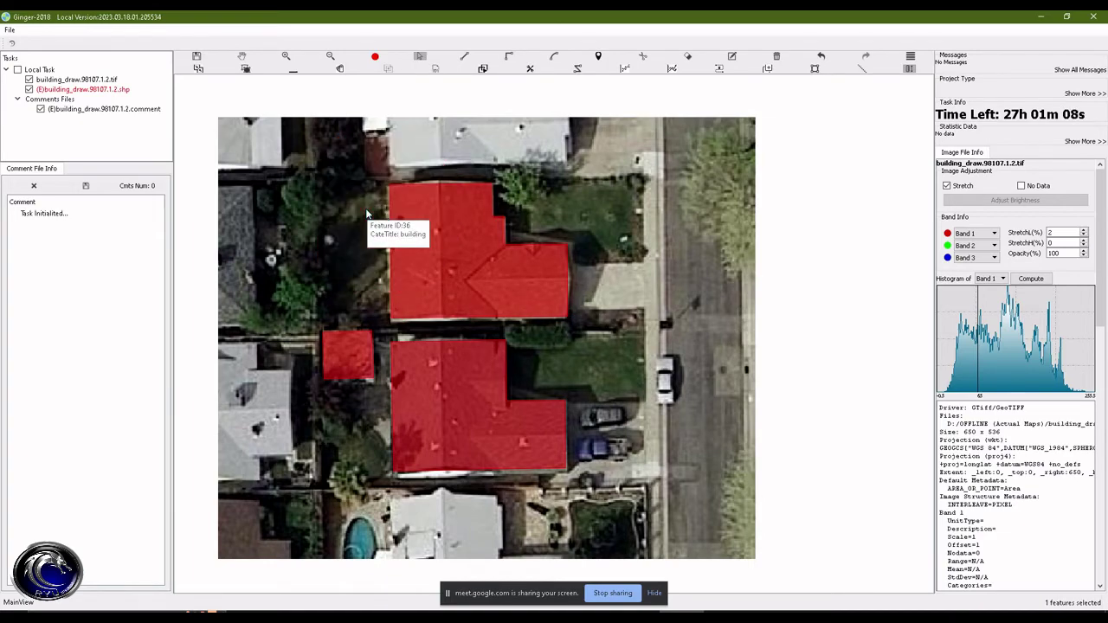
pyautogui.click(650, 201)
# Step: With the Square tool, draw two small rectangles adjoining the brown-roofed building, one on its west edge and one on its north edge
pyautogui.press('r')
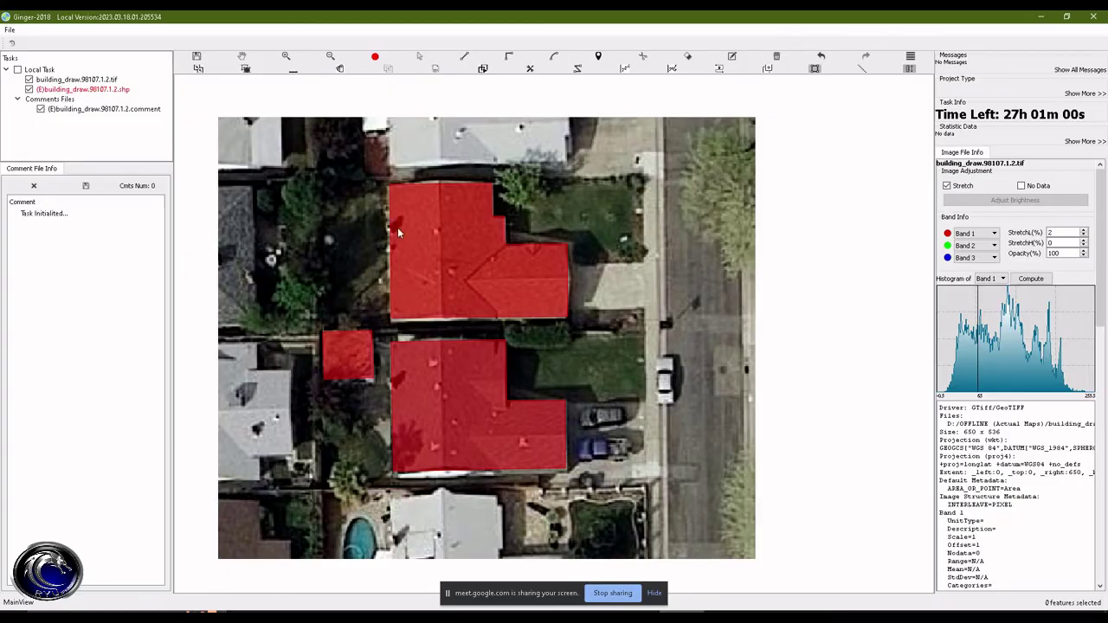
pyautogui.moveTo(389, 205)
pyautogui.mouseDown()
pyautogui.moveTo(392, 250)
pyautogui.moveTo(363, 247)
pyautogui.mouseUp()
pyautogui.moveTo(406, 181)
pyautogui.mouseDown()
pyautogui.moveTo(444, 181)
pyautogui.moveTo(443, 165)
pyautogui.mouseUp()
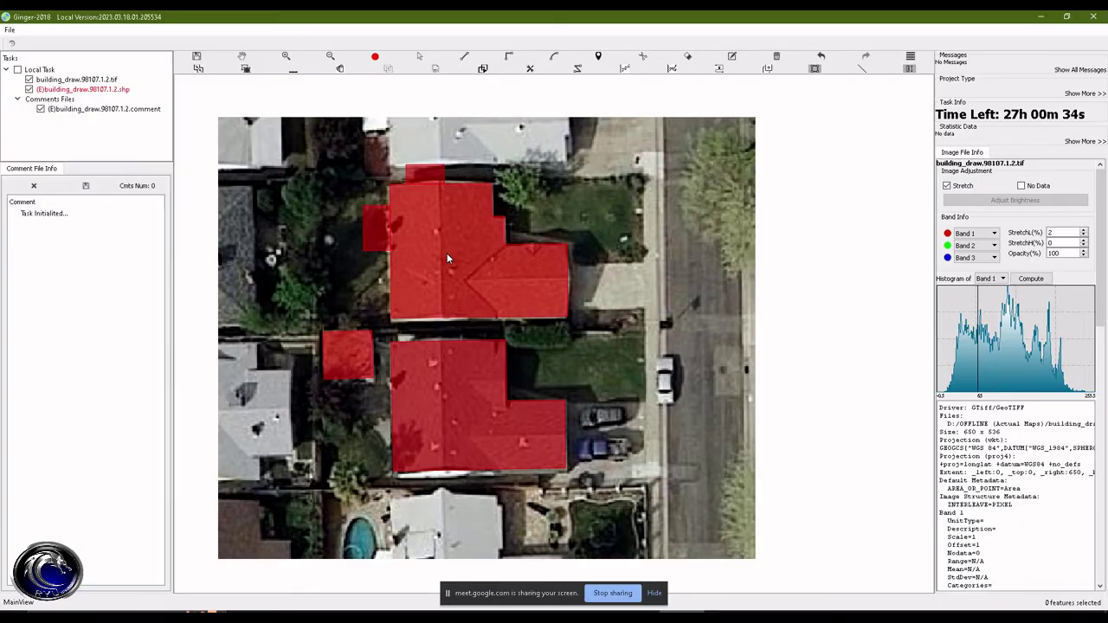
# Step: Delete both small rectangles beside the brown-roofed building and display the building polygons as unfilled outlines
pyautogui.press('Escape')
pyautogui.click(374, 228)
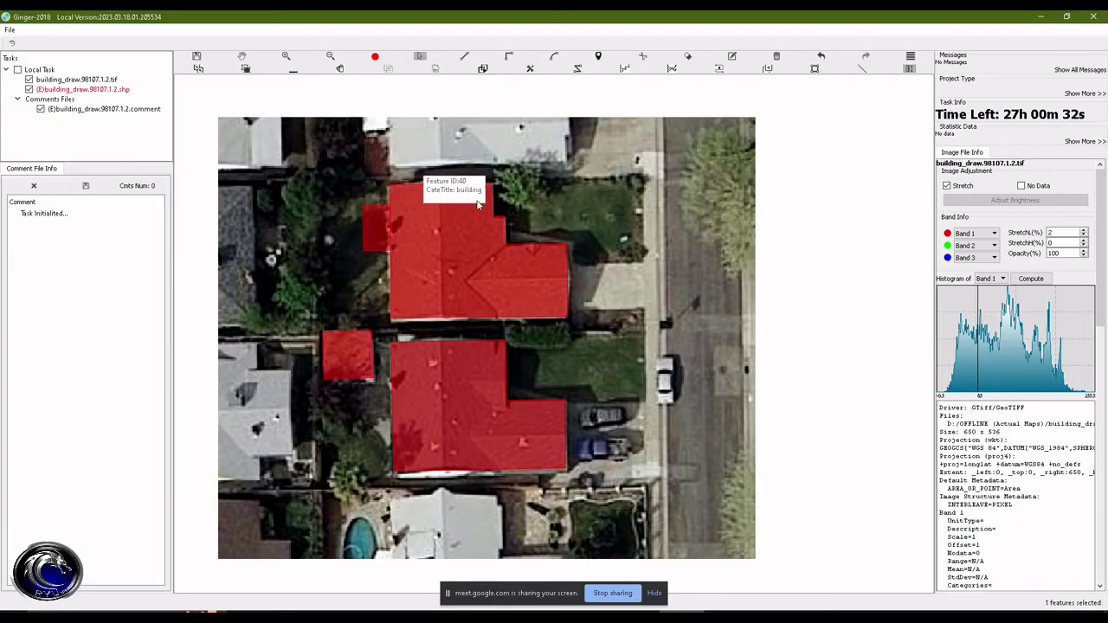
pyautogui.click(598, 215)
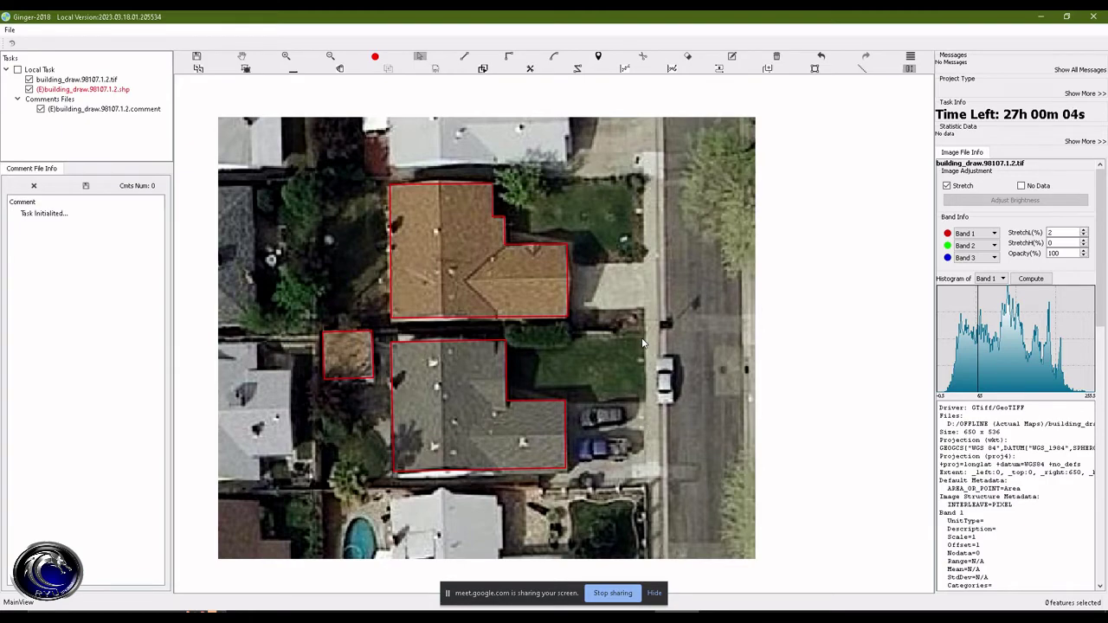
# Step: Switch to the Ginger Tools chart, examine the Repair tools hotkeys up close, and return to Ginger
pyautogui.hotkey('alt', 'Tab')
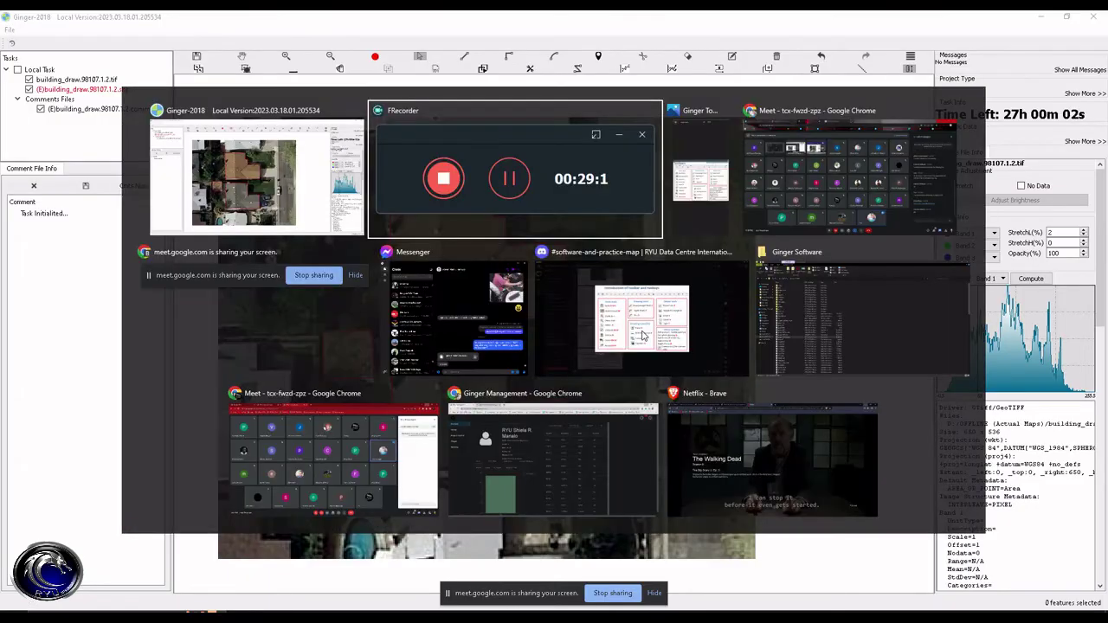
pyautogui.hotkey('alt', 'Tab')
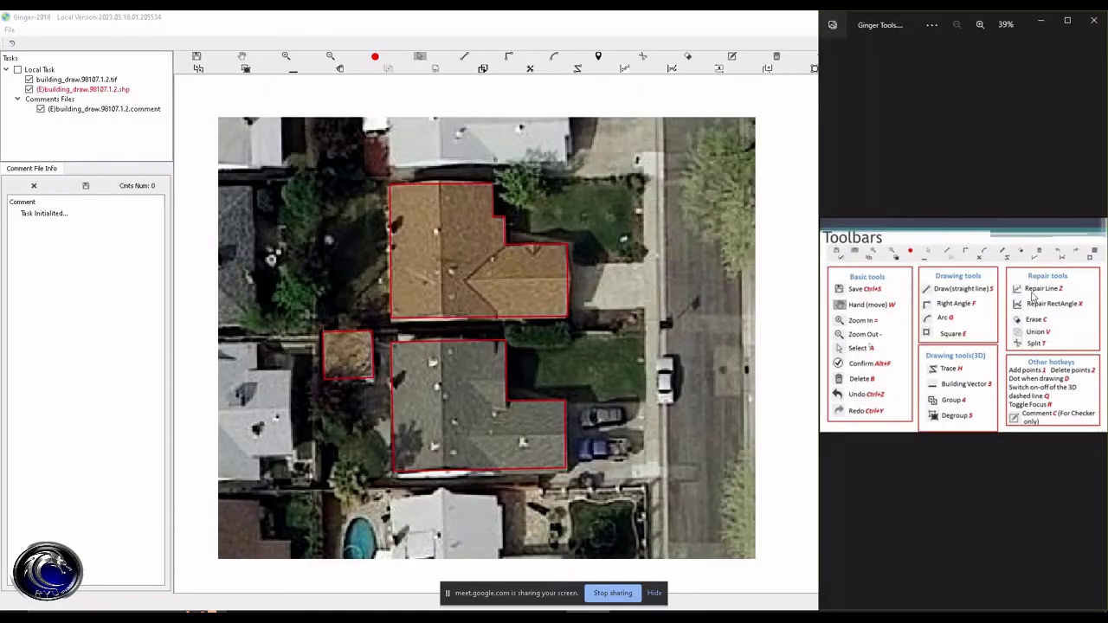
pyautogui.scroll(5, 1056, 315)
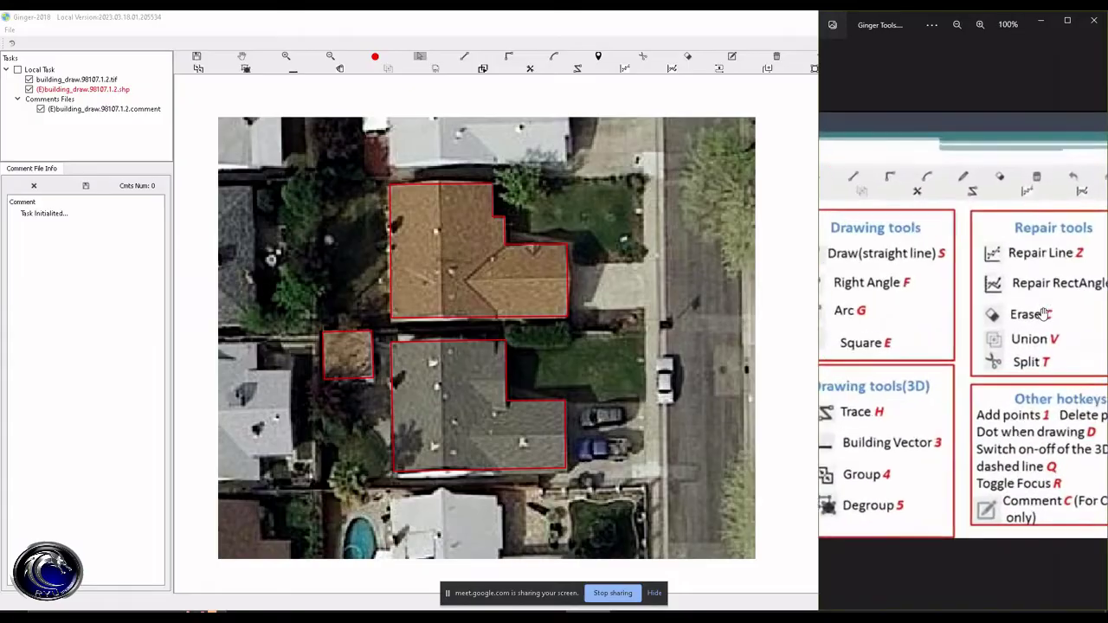
pyautogui.moveTo(1010, 264); pyautogui.dragTo(948, 321)
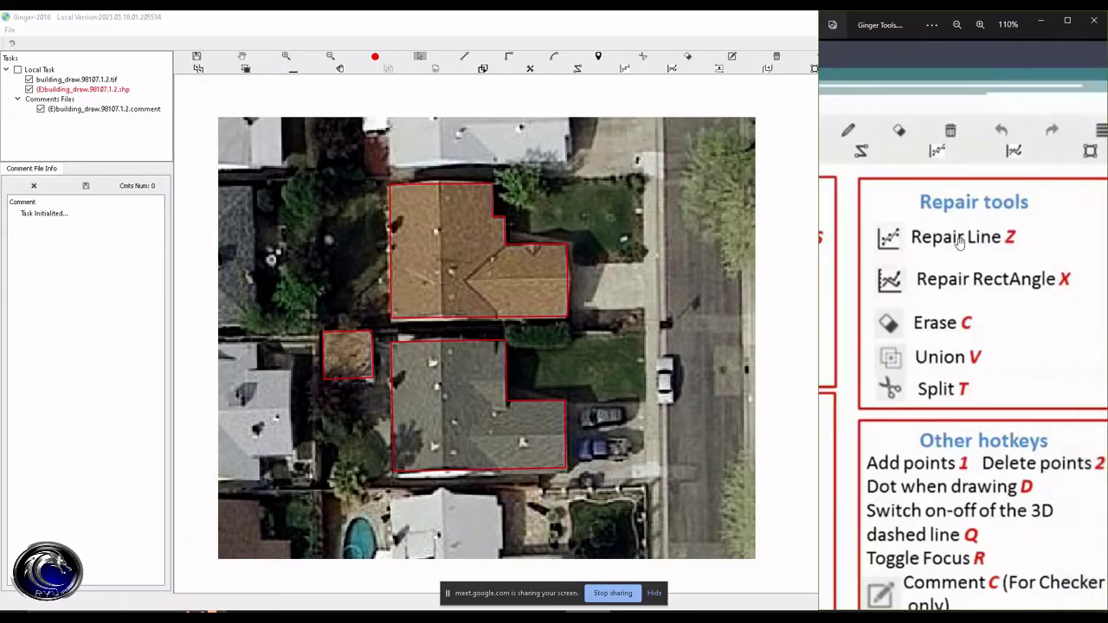
pyautogui.hscroll(-2, 935, 240)
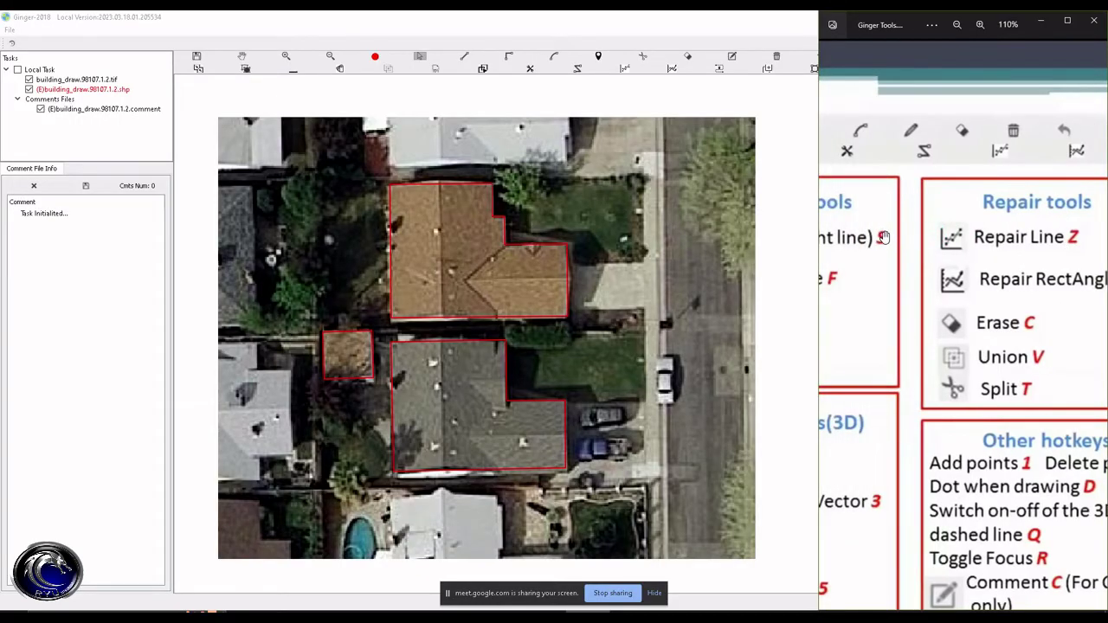
pyautogui.hscroll(1, 976, 277)
pyautogui.hscroll(2, 961, 279)
pyautogui.hscroll(-3, 922, 290)
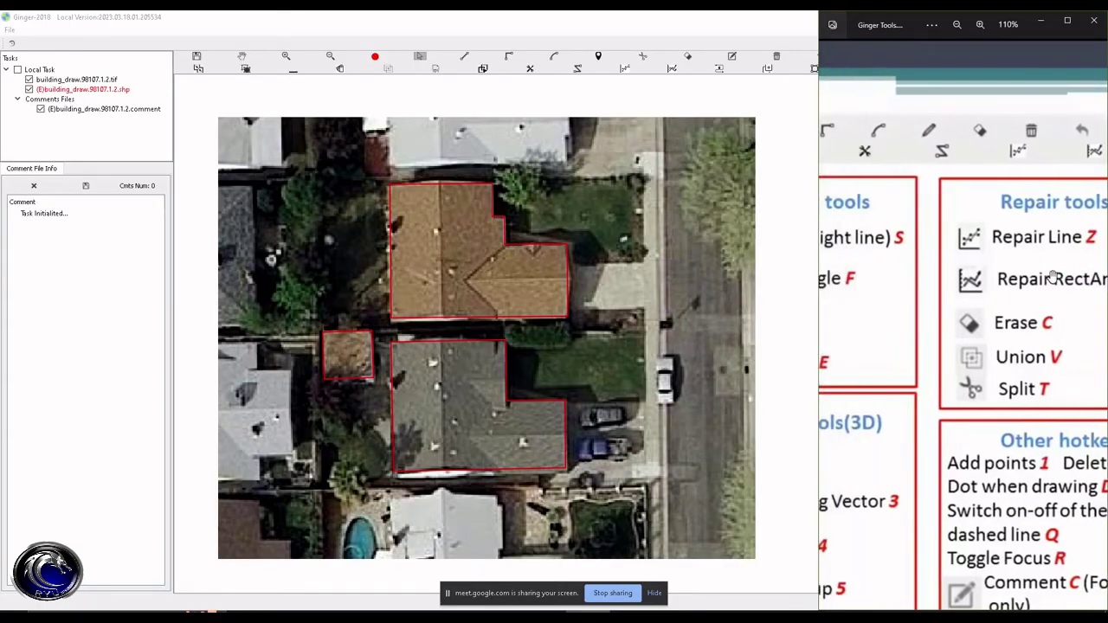
pyautogui.hscroll(3, 1024, 277)
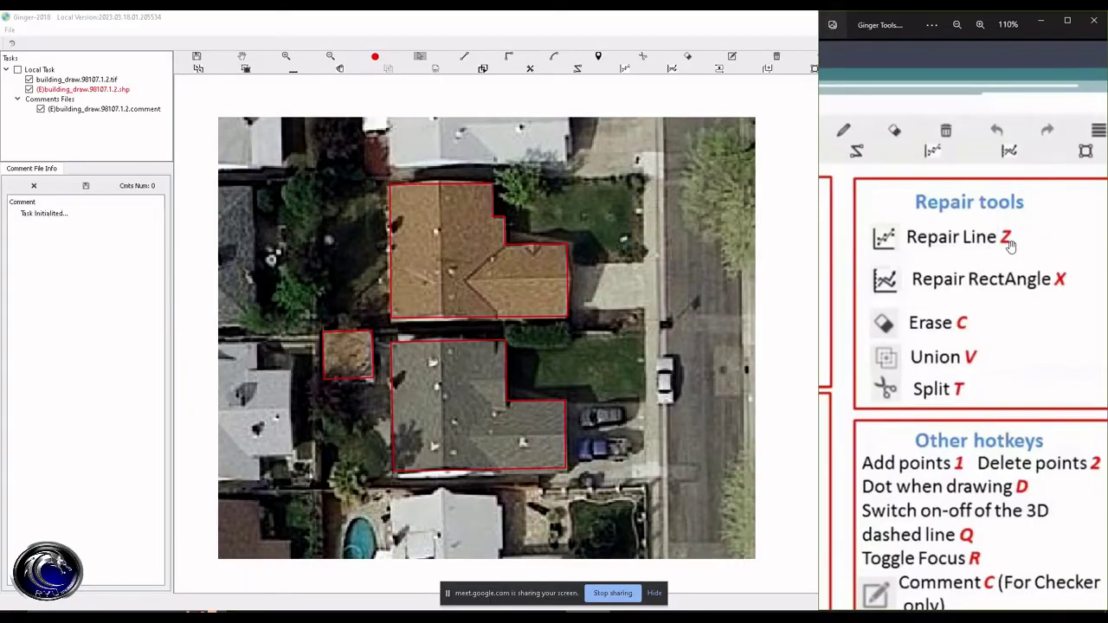
pyautogui.click(510, 251)
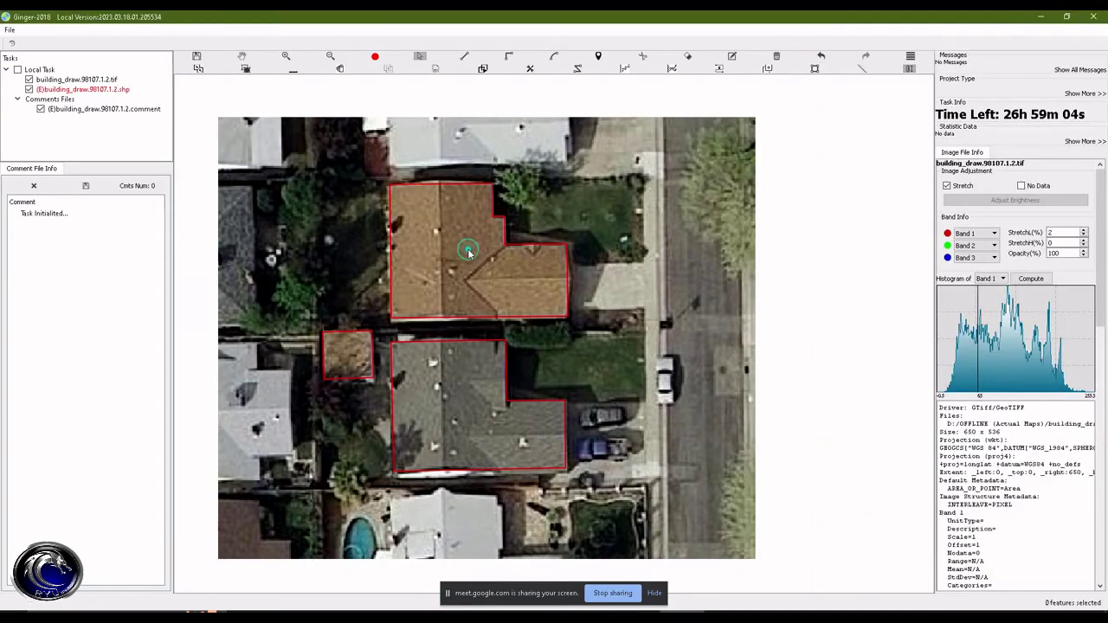
# Step: Replace the brown-roofed building's outline with a single Square-tool rectangle spanning the roof's full extent
pyautogui.click(388, 187)
pyautogui.click(392, 323)
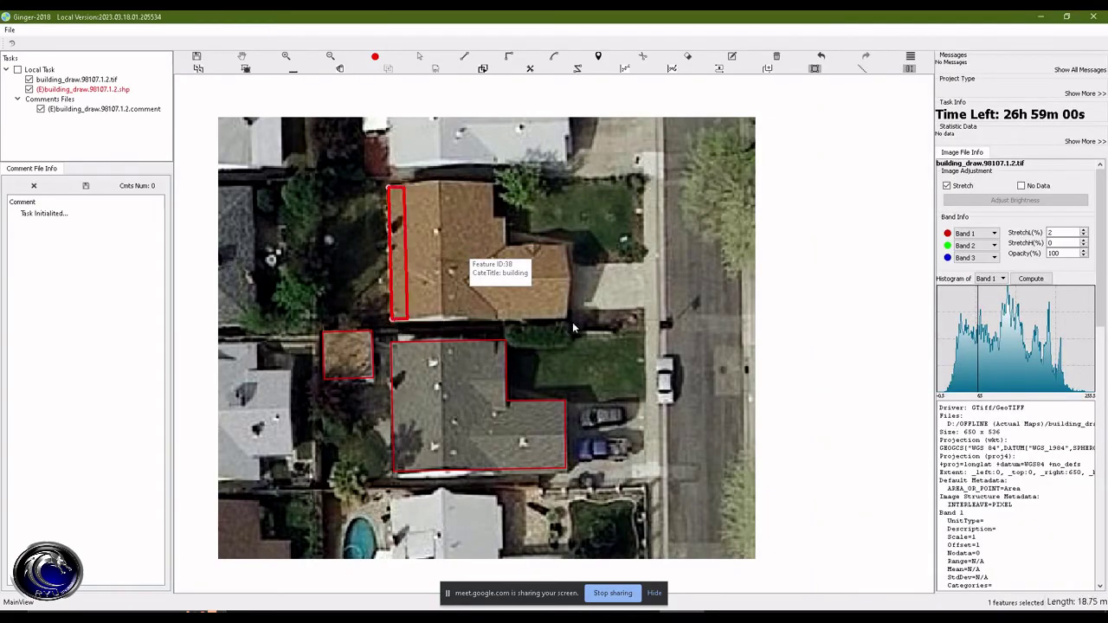
pyautogui.click(568, 327)
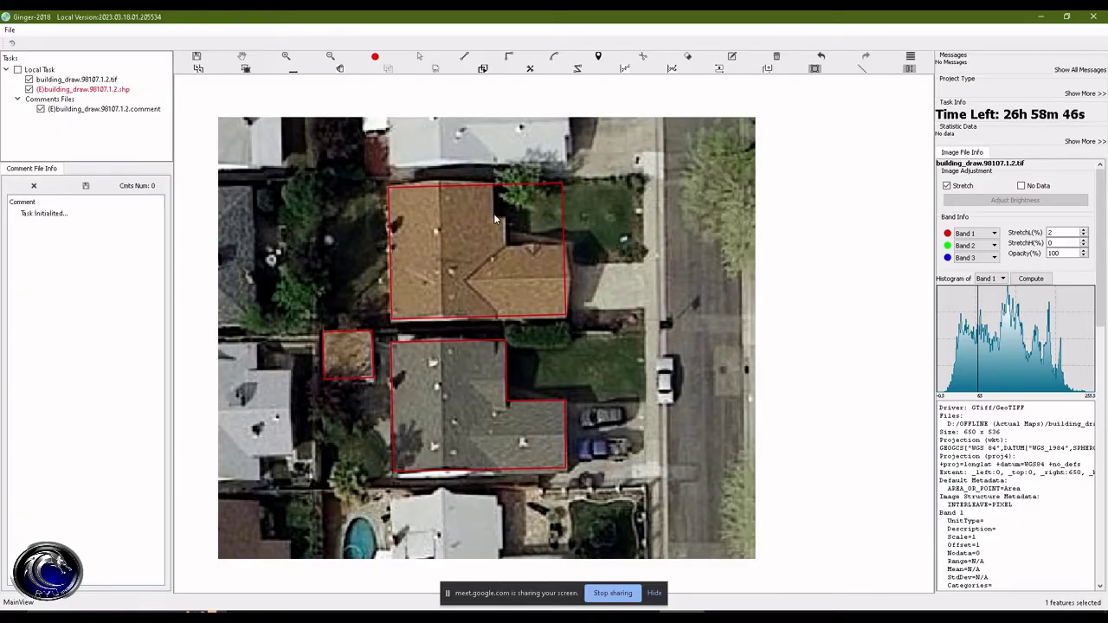
# Step: With Repair Line, cut the rectangle's northeast corner back along the stepped edge of the brown roof
pyautogui.click(495, 185)
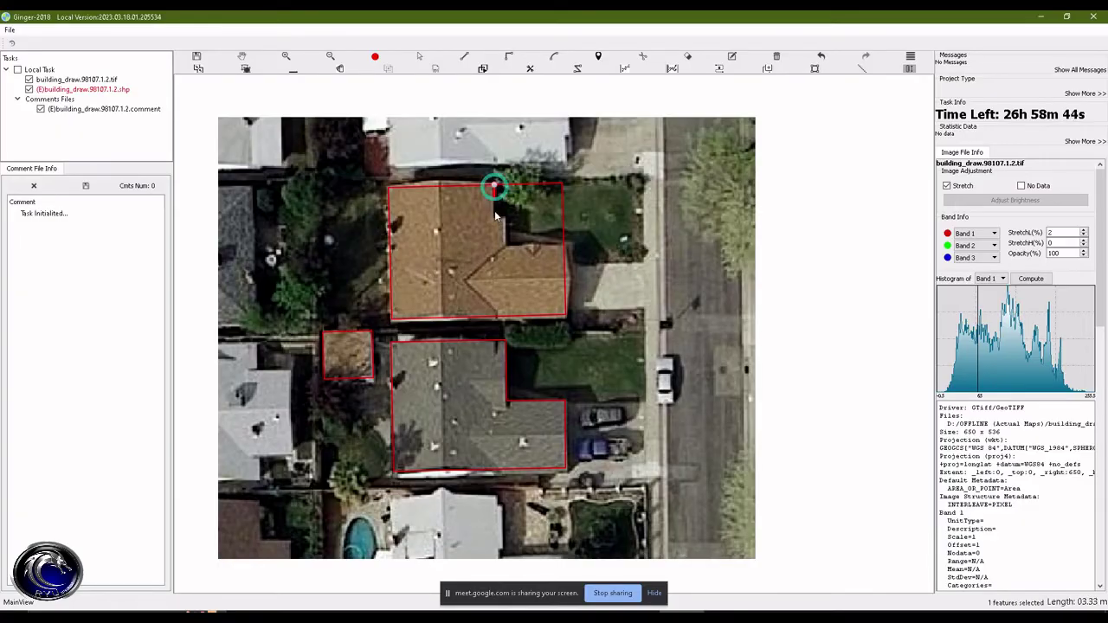
pyautogui.click(495, 219)
pyautogui.click(507, 222)
pyautogui.click(508, 247)
pyautogui.click(564, 251)
pyautogui.rightClick(619, 245)
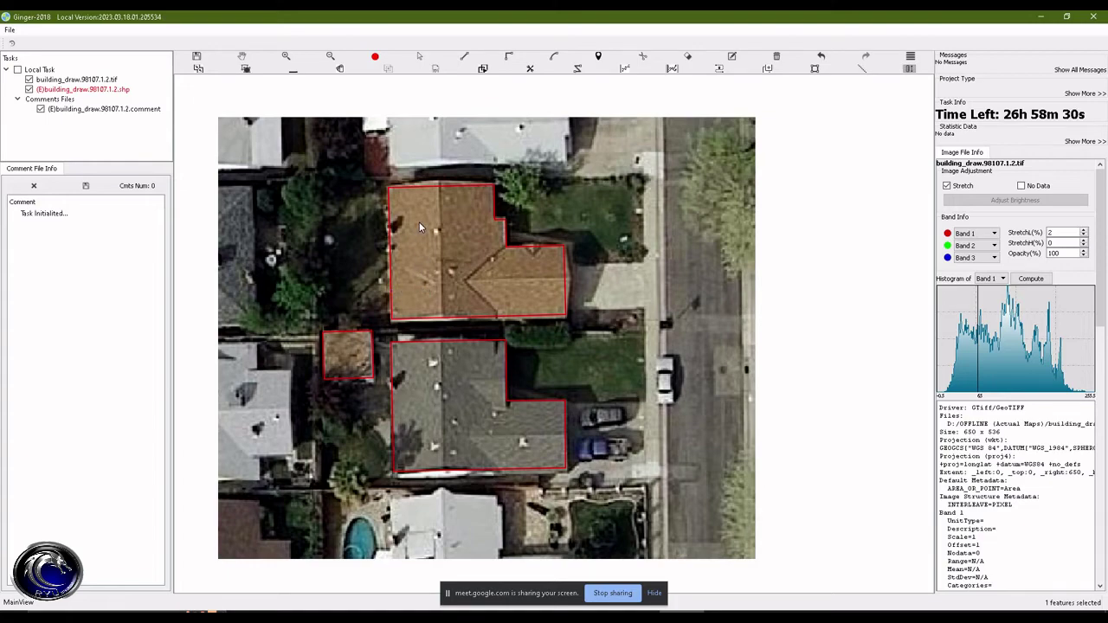
# Step: With Repair Line, cut a notch into the west edge of the brown-roof polygon, reaching in to the roof ridge
pyautogui.click(390, 212)
pyautogui.click(439, 232)
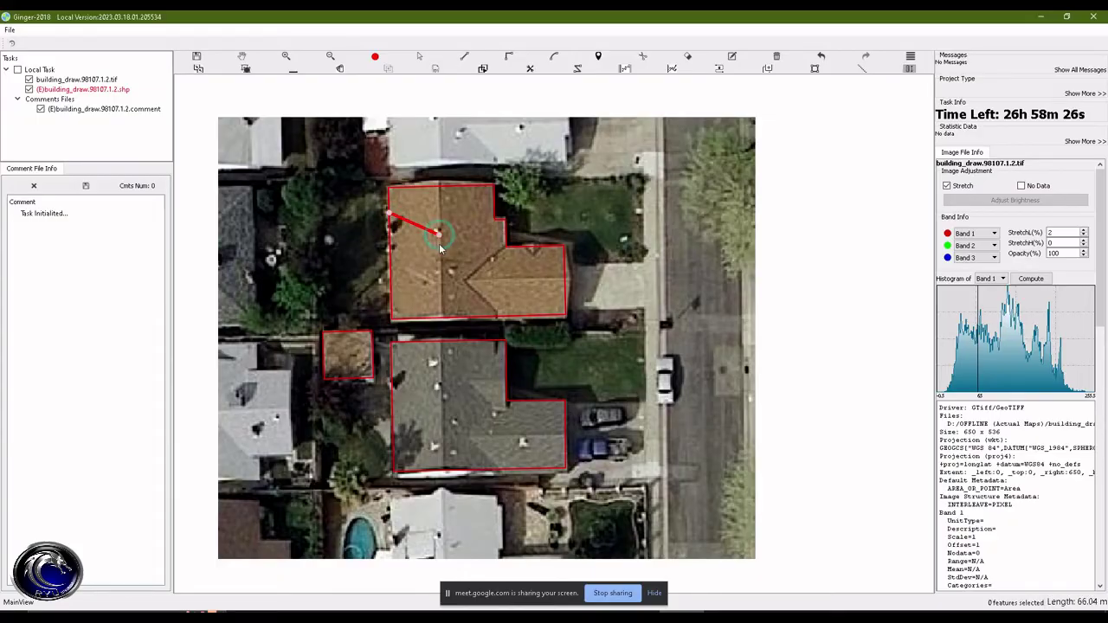
pyautogui.click(441, 279)
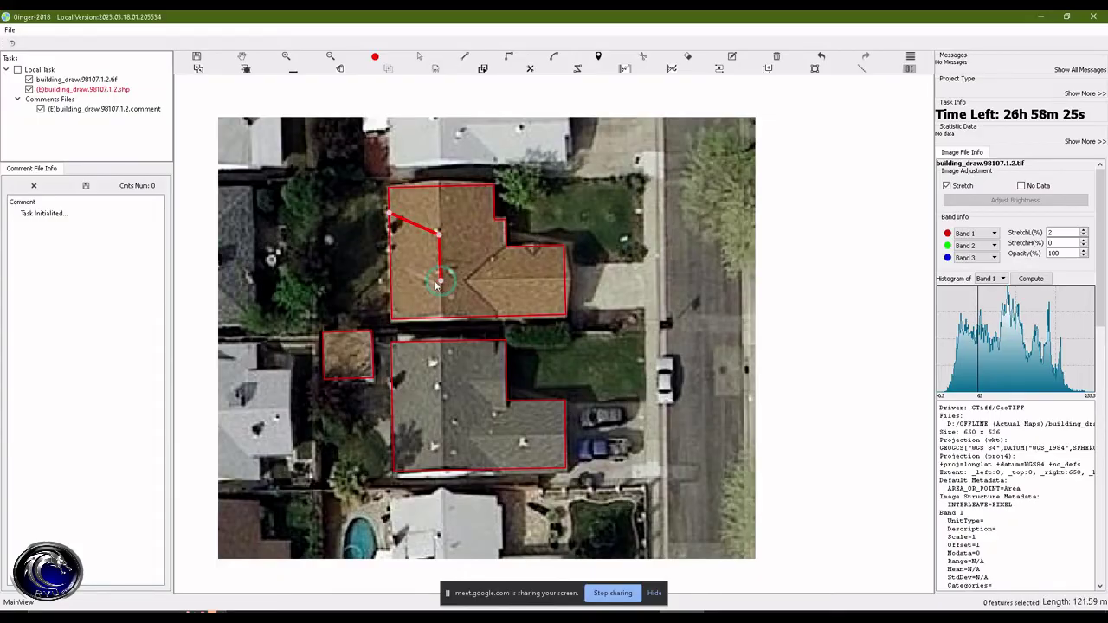
pyautogui.click(394, 305)
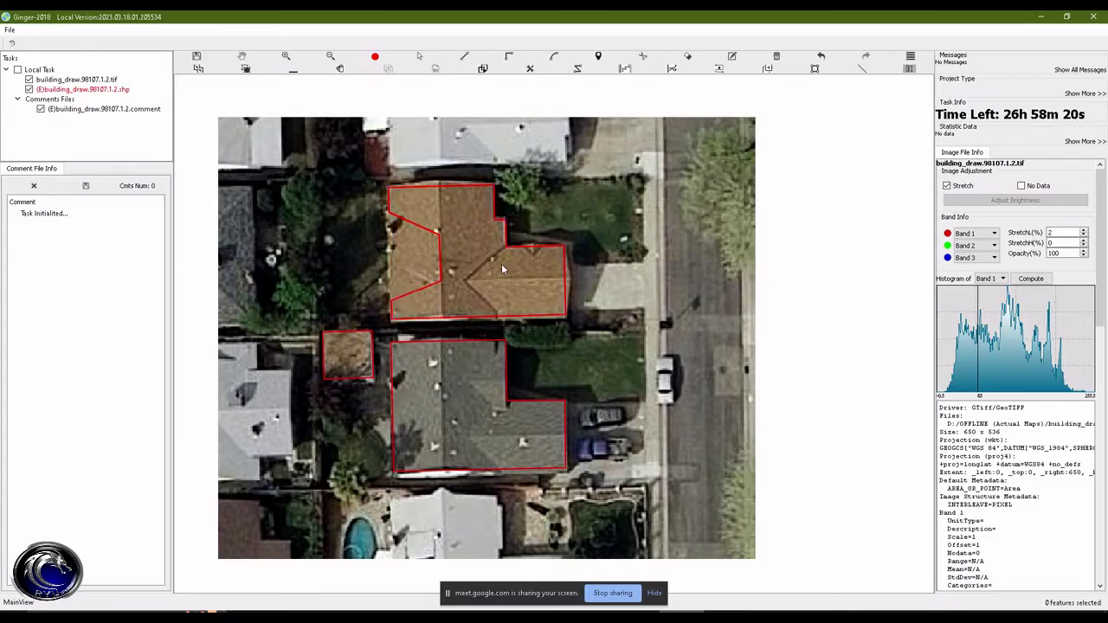
# Step: Try deleting the notch's inner vertices from the brown-roof polygon, undo the deletion and deselect the polygon
pyautogui.press('Escape')
pyautogui.click(479, 272)
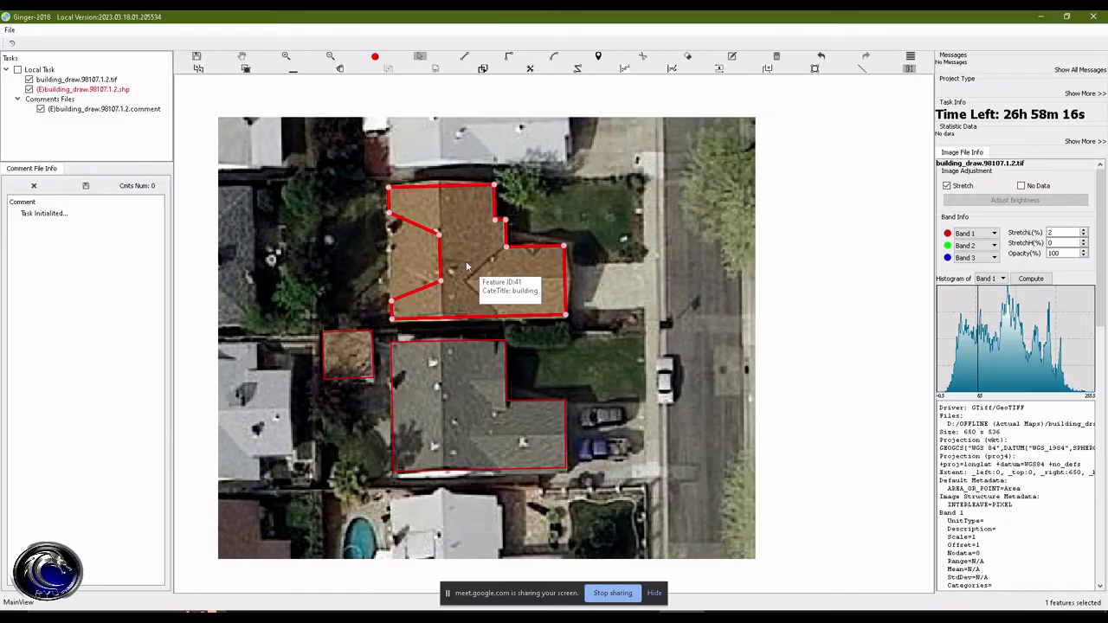
pyautogui.press('Delete')
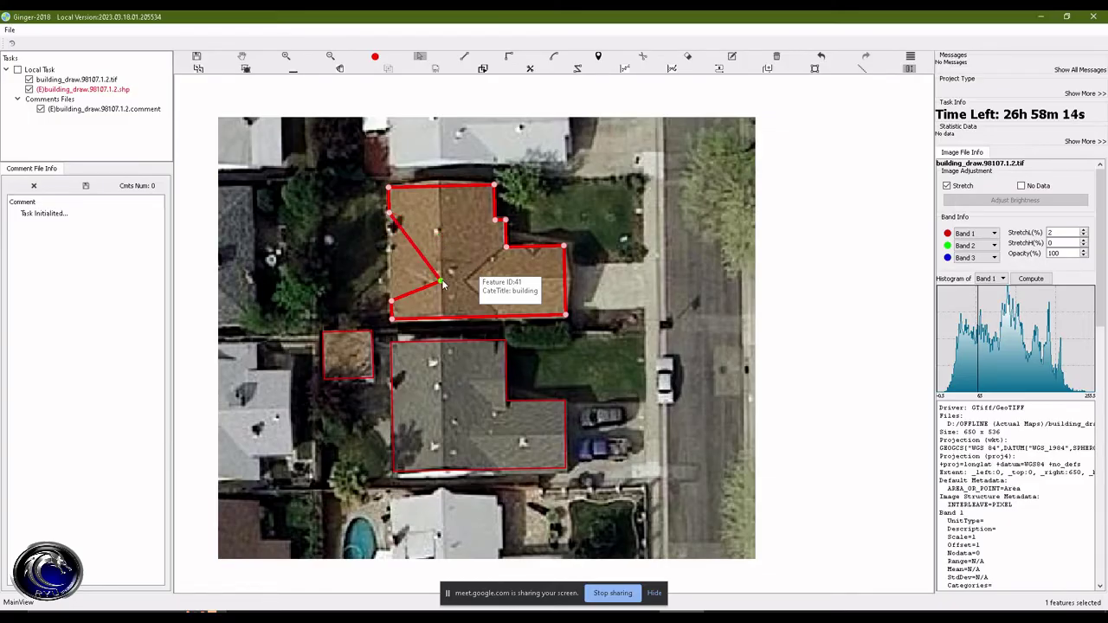
pyautogui.click(443, 282)
pyautogui.hotkey('ctrl', 'z')
pyautogui.click(622, 195)
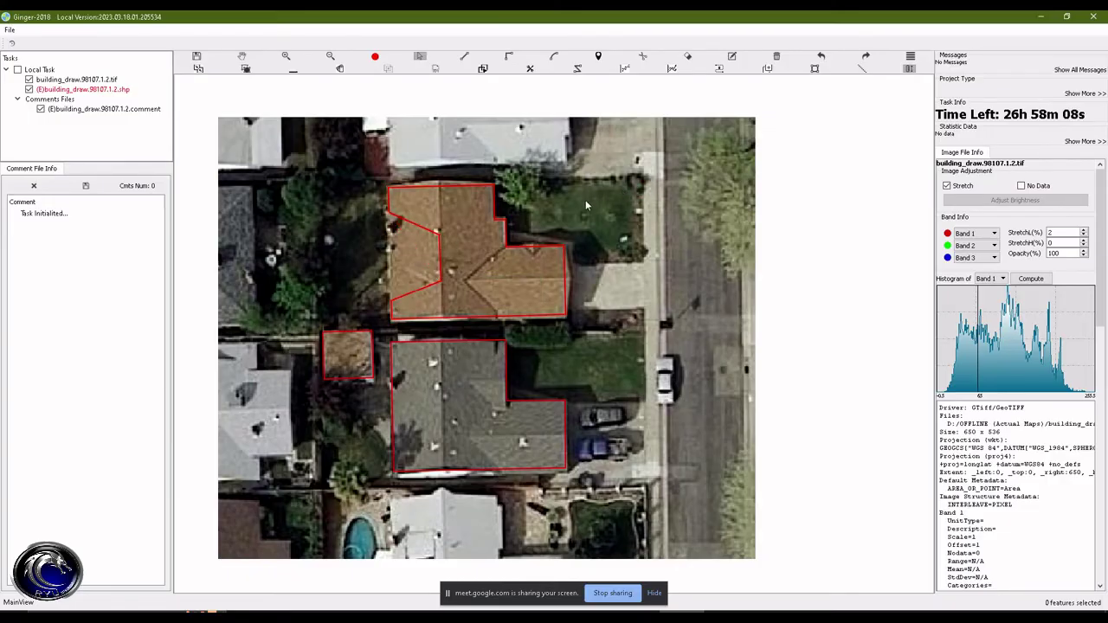
# Step: With Repair Line, close the notch by redrawing the brown-roof polygon's west edge from its southwest to its northwest corner
pyautogui.press('Escape')
pyautogui.click(391, 320)
pyautogui.click(391, 192)
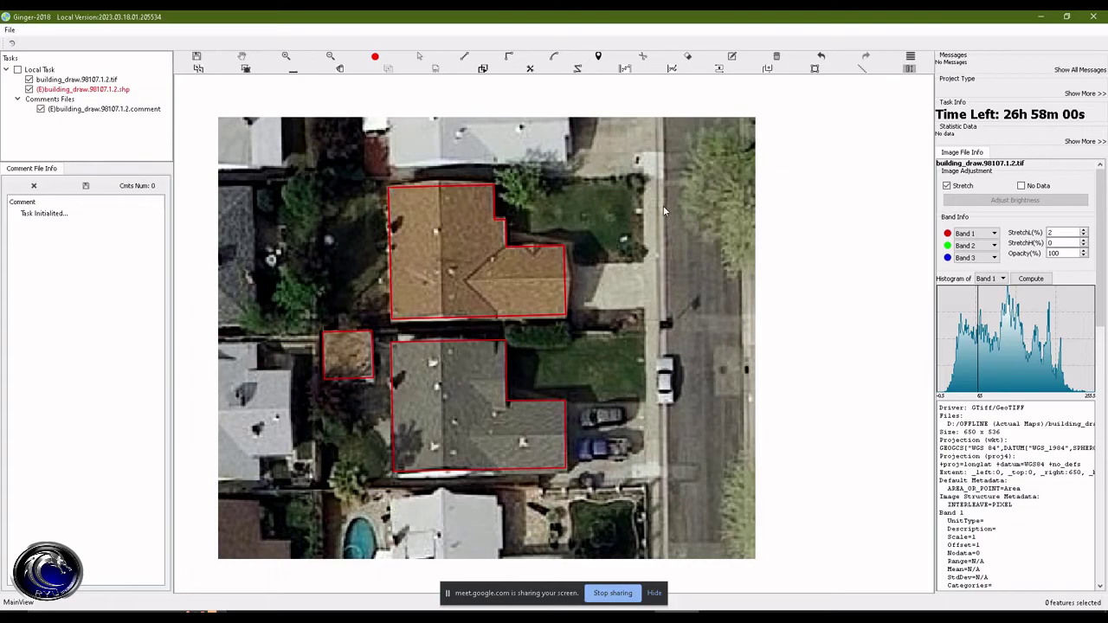
# Step: Check the Repair tools hotkeys in the Ginger Tools chart and return to Ginger, dismissing the task import dialog
pyautogui.hotkey('alt', 'Tab')
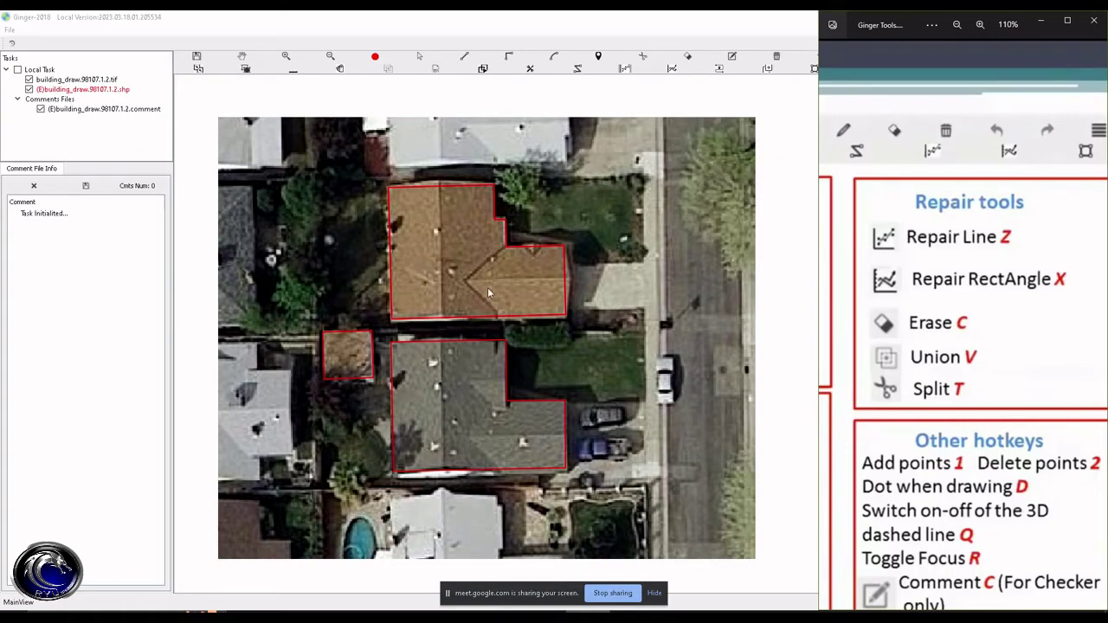
pyautogui.click(12, 31)
pyautogui.click(37, 56)
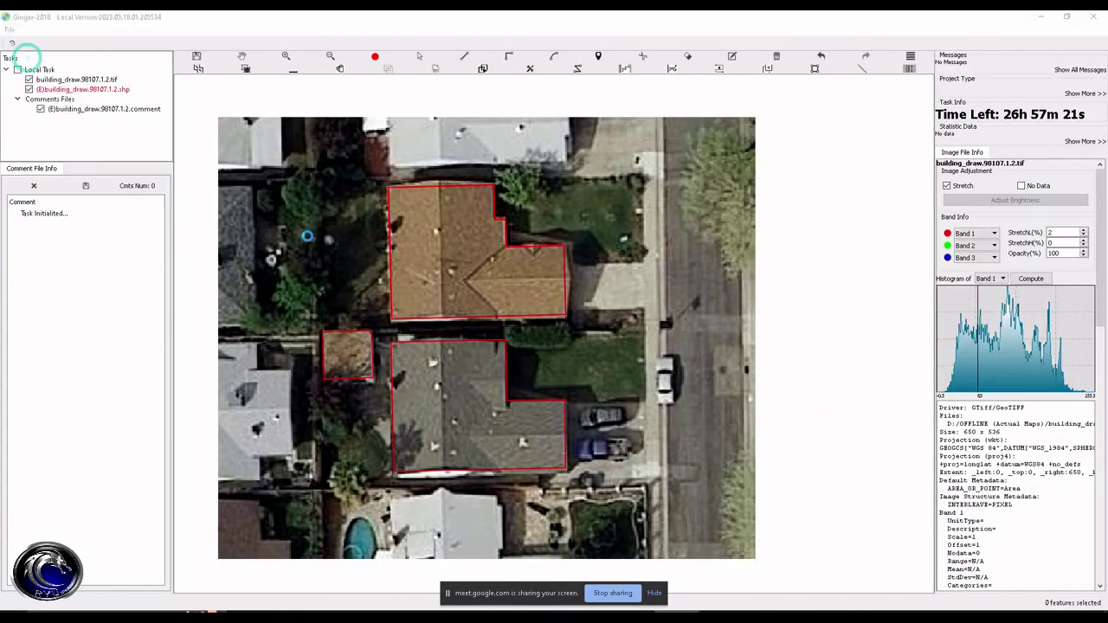
pyautogui.click(540, 33)
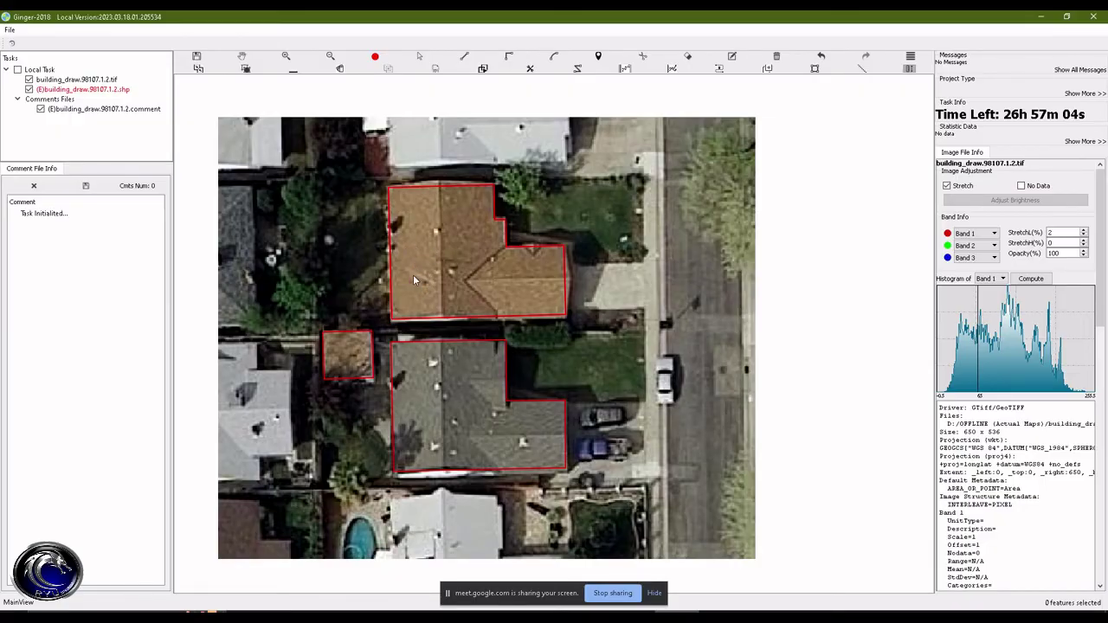
# Step: With the right-angle drawing tool, trace a narrow north-south rectangle inside the western part of the brown roof
pyautogui.click(405, 232)
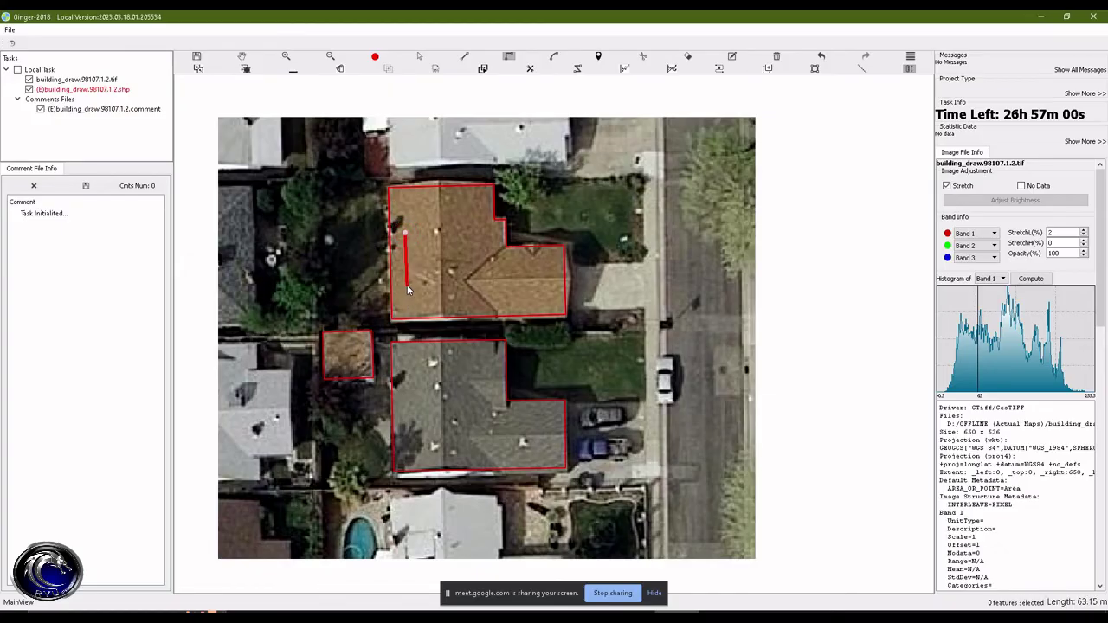
pyautogui.click(406, 285)
pyautogui.click(433, 286)
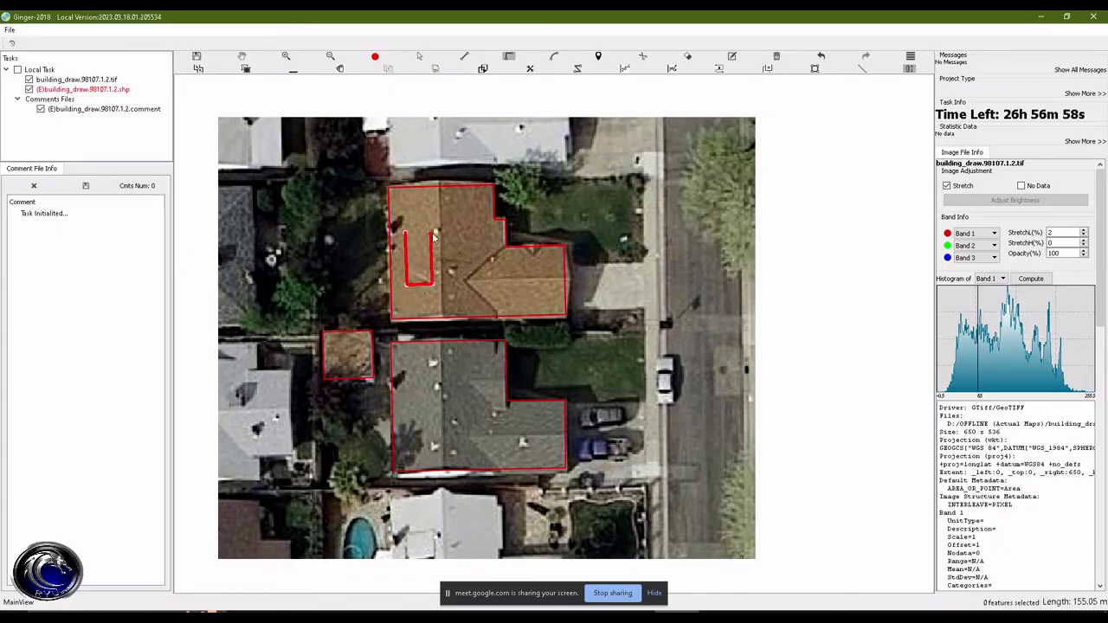
pyautogui.click(433, 232)
pyautogui.doubleClick(407, 234)
# Step: Check the Erase hotkey in the Ginger Tools chart and use Erase to cut the traced rectangle out of the brown-roof polygon
pyautogui.hotkey('alt', 'Tab')
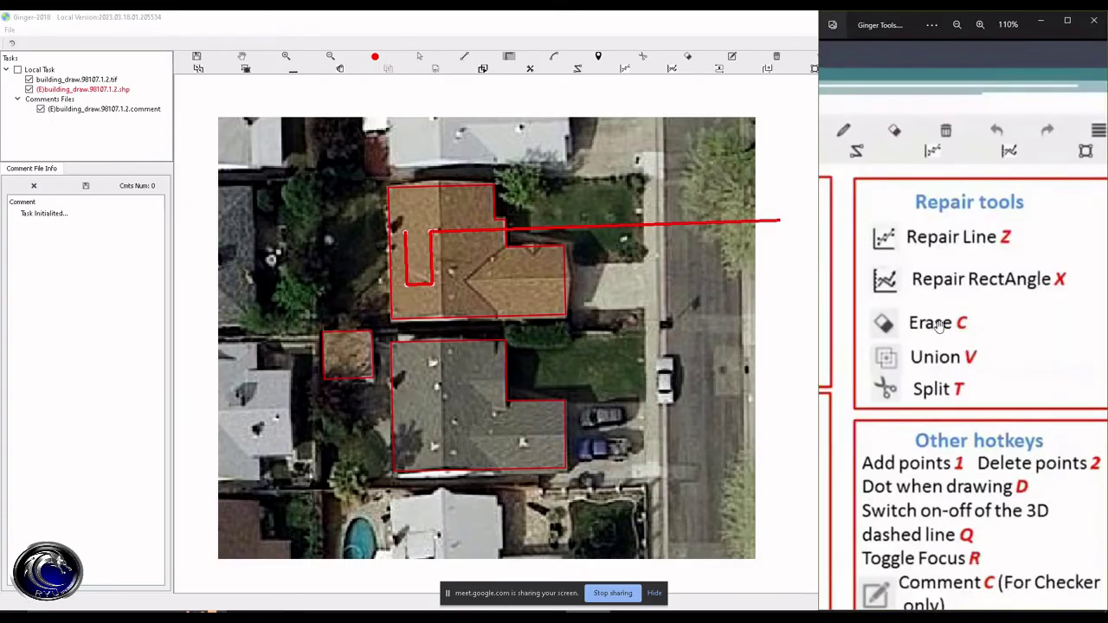
pyautogui.rightClick(431, 256)
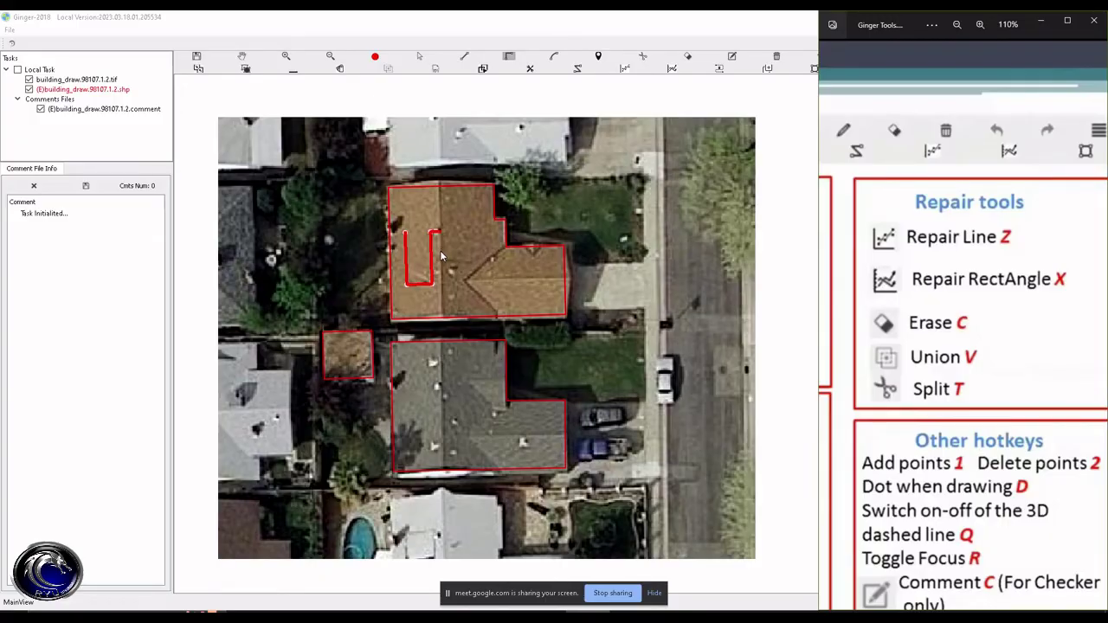
pyautogui.click(528, 166)
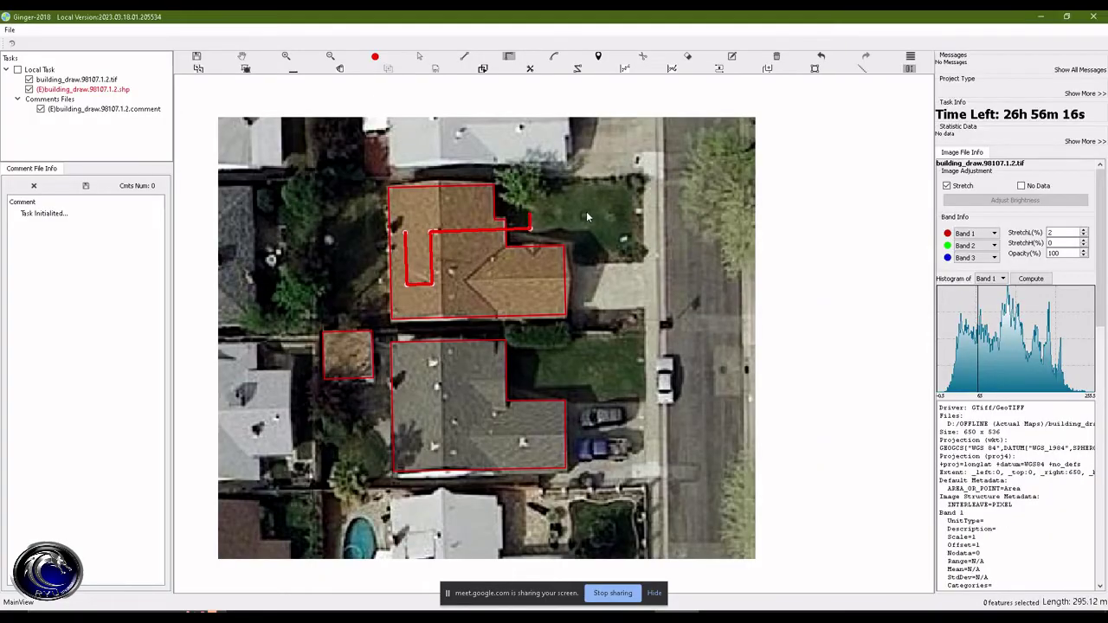
pyautogui.hotkey('ctrl', 'z')
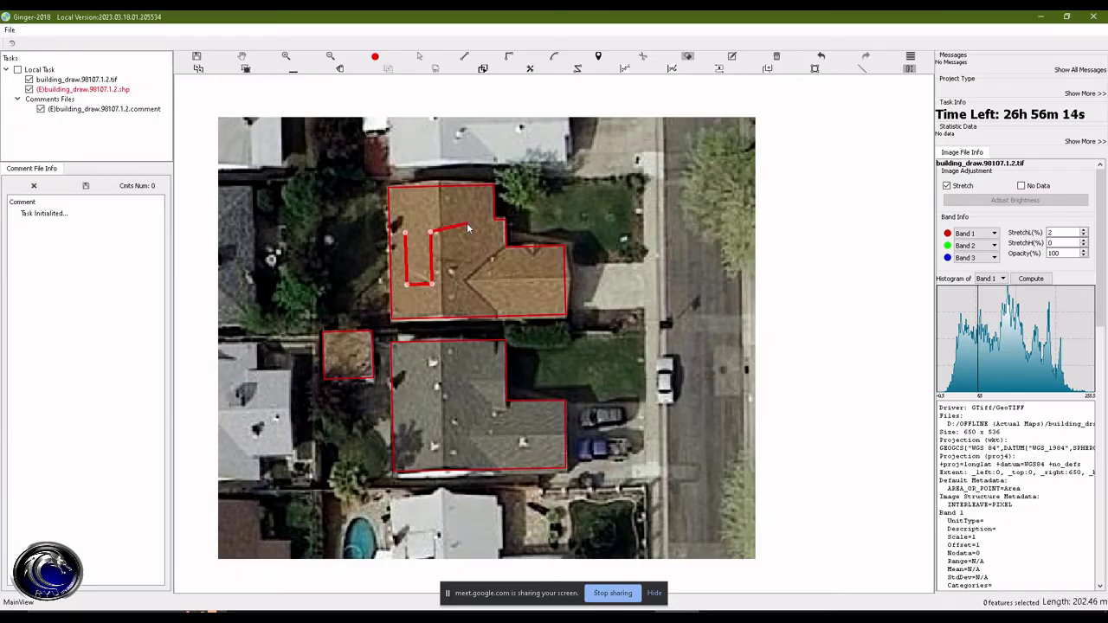
pyautogui.rightClick(467, 226)
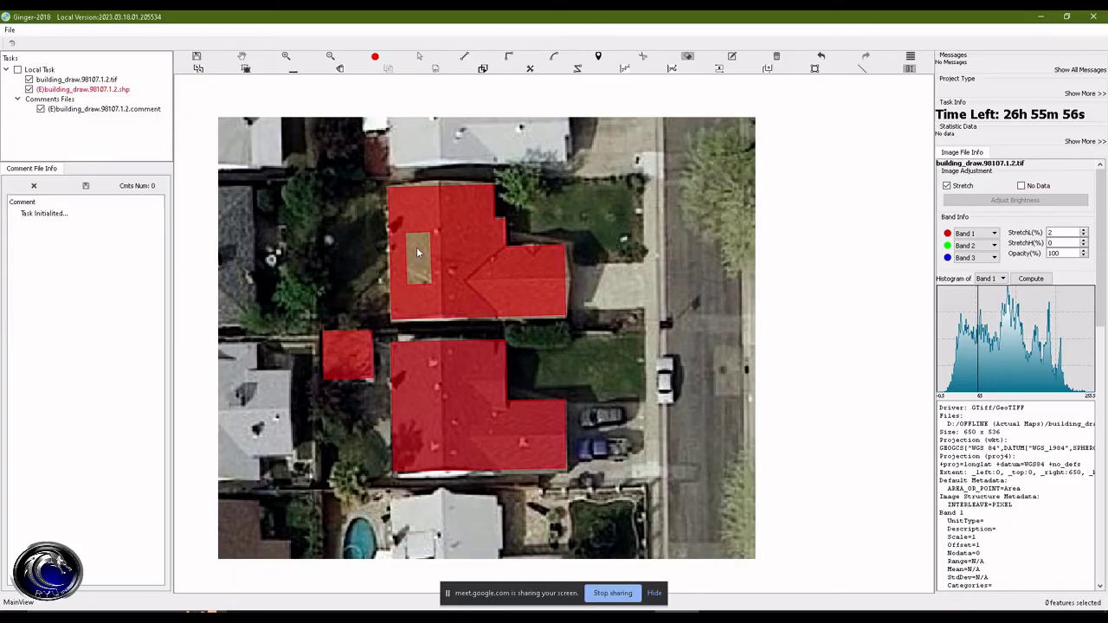
# Step: Import the task folder building_draw.98107.1.20 from OFFLINE (Actual Maps)
pyautogui.click(10, 31)
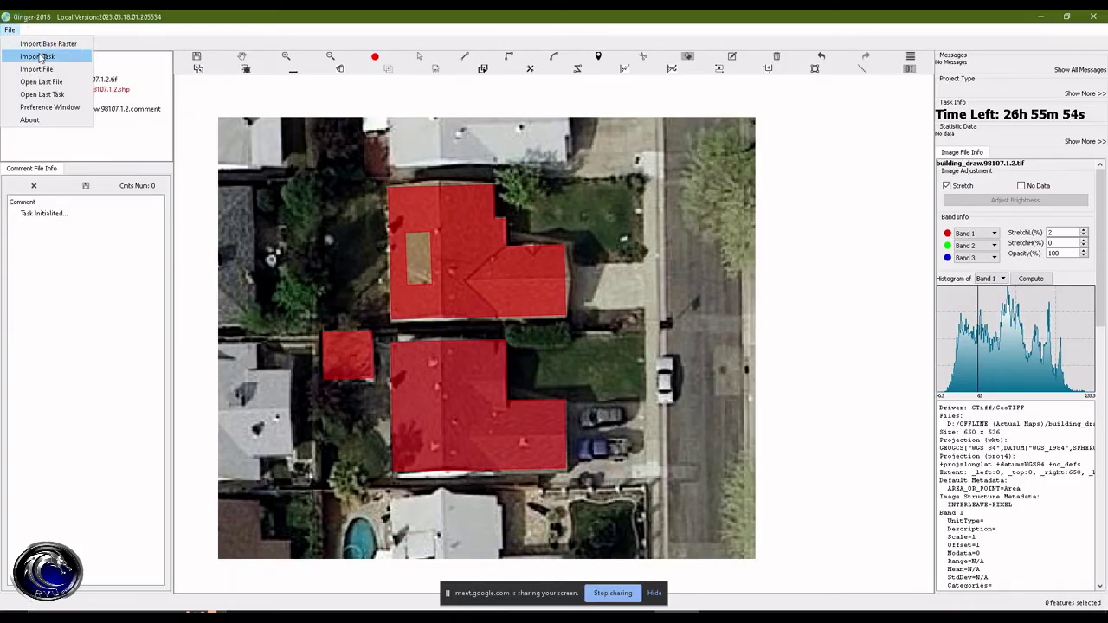
pyautogui.click(37, 57)
pyautogui.click(226, 51)
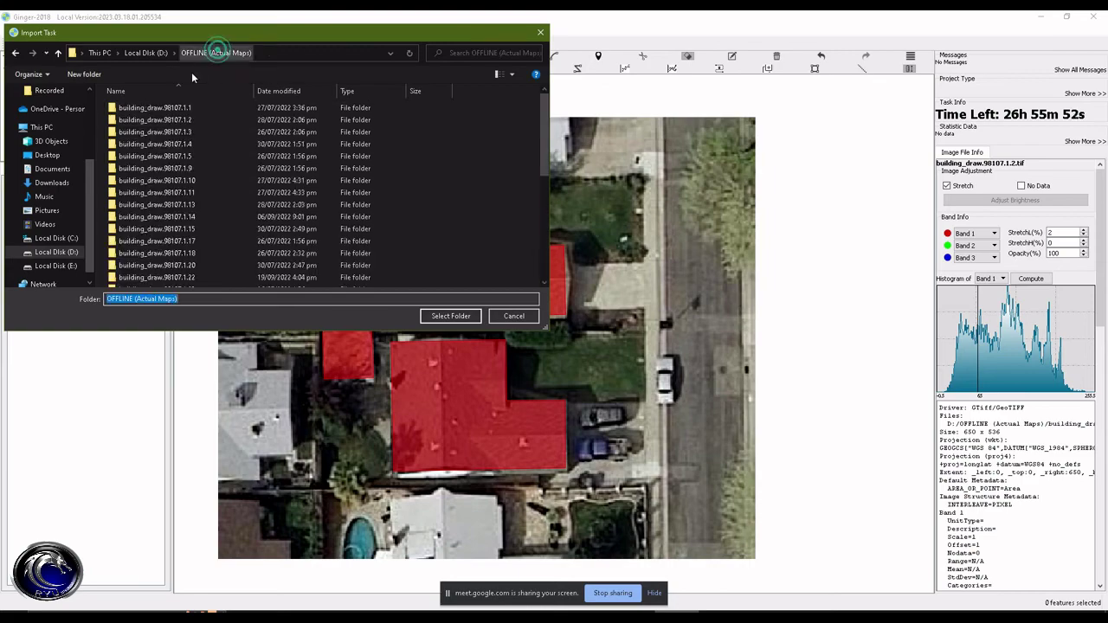
pyautogui.scroll(-2, 173, 217)
pyautogui.click(175, 222)
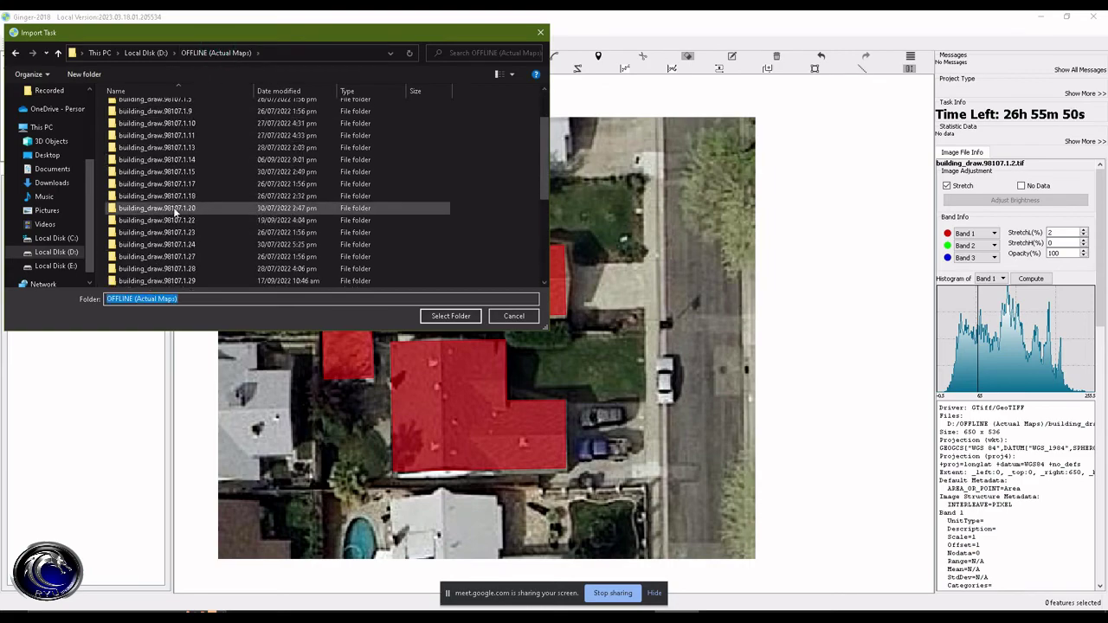
pyautogui.click(449, 316)
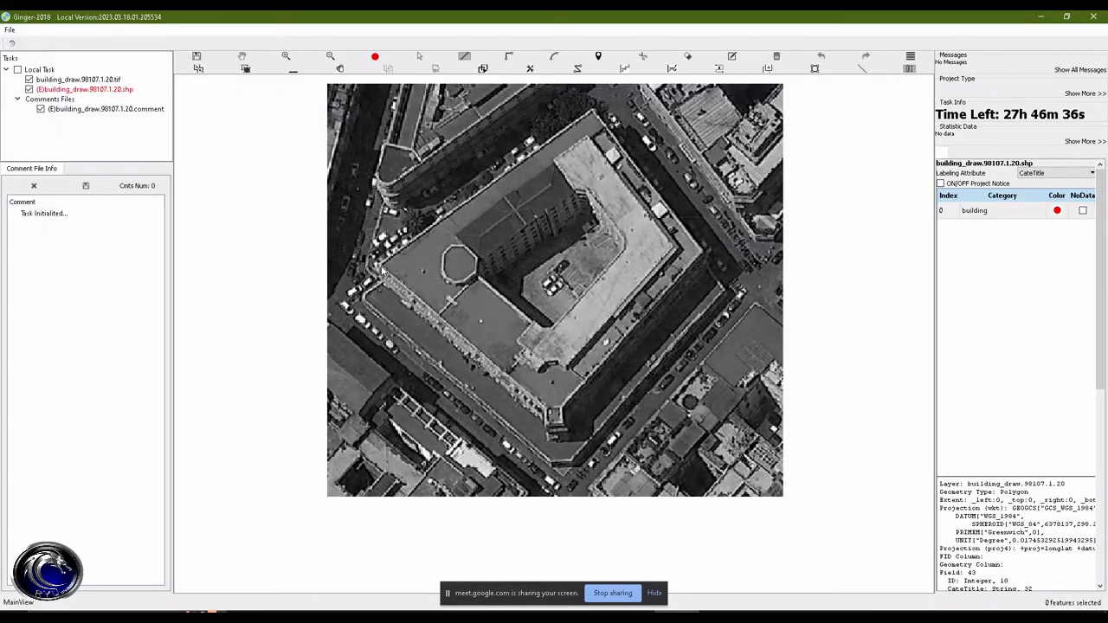
pyautogui.click(383, 271)
pyautogui.press('Escape')
pyautogui.scroll(-1, 473, 201)
pyautogui.scroll(5, 473, 202)
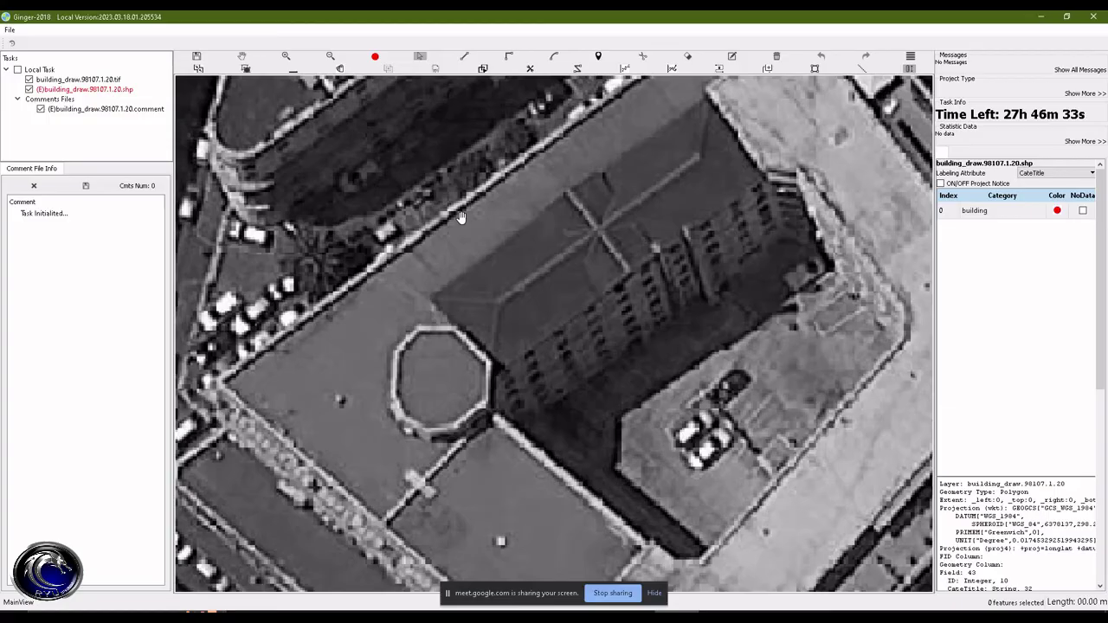
pyautogui.moveTo(404, 302); pyautogui.dragTo(442, 281)
pyautogui.moveTo(384, 319); pyautogui.dragTo(405, 323)
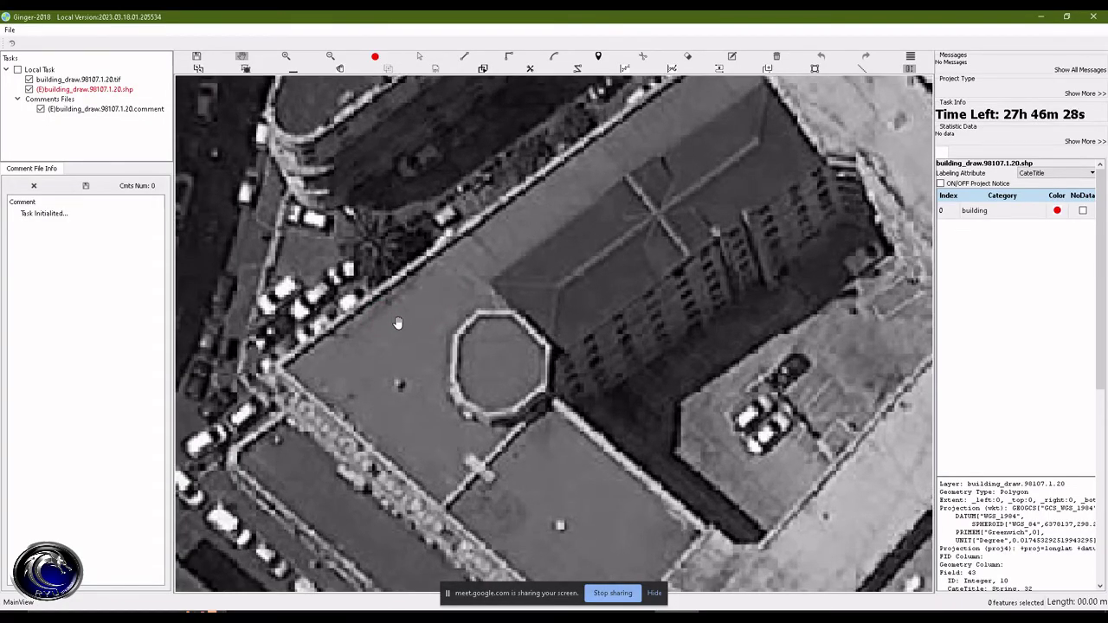
pyautogui.moveTo(445, 302); pyautogui.dragTo(410, 279)
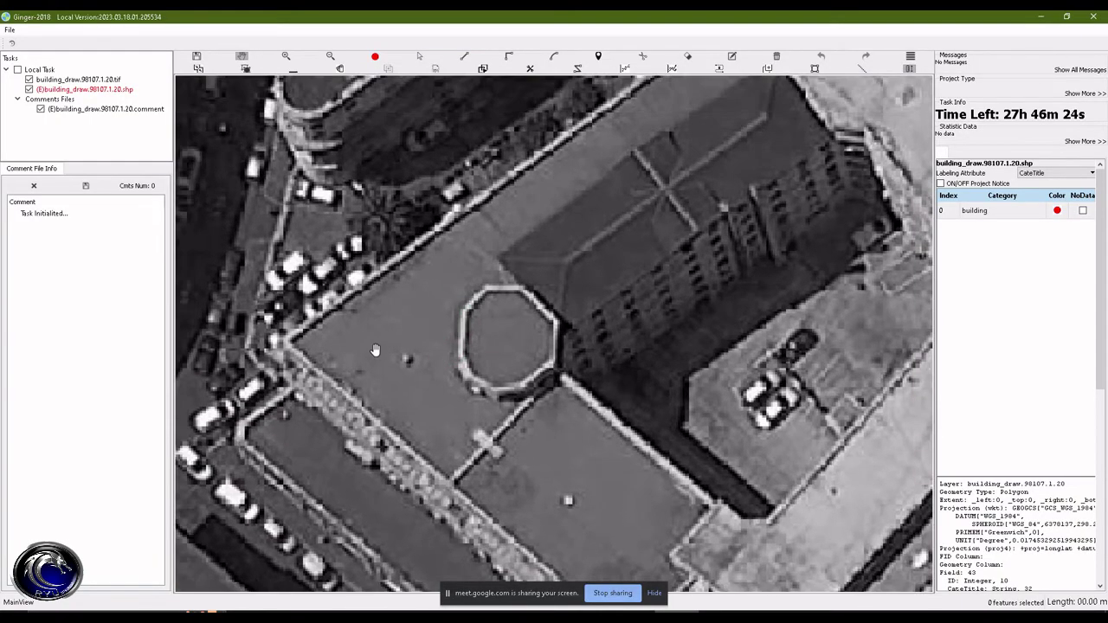
pyautogui.click(285, 339)
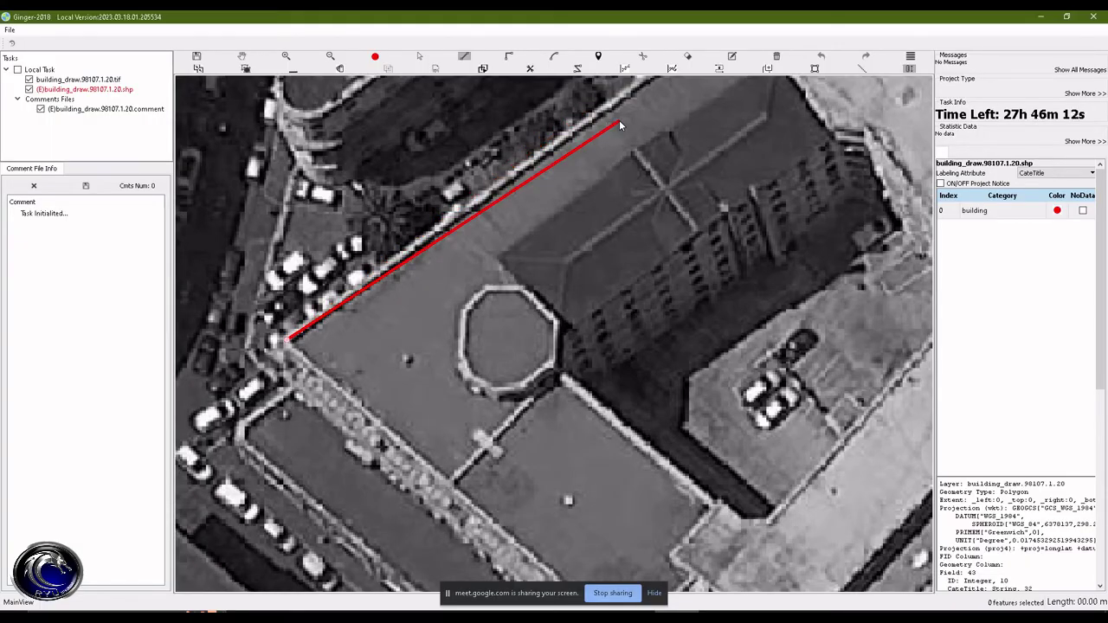
pyautogui.press('Escape')
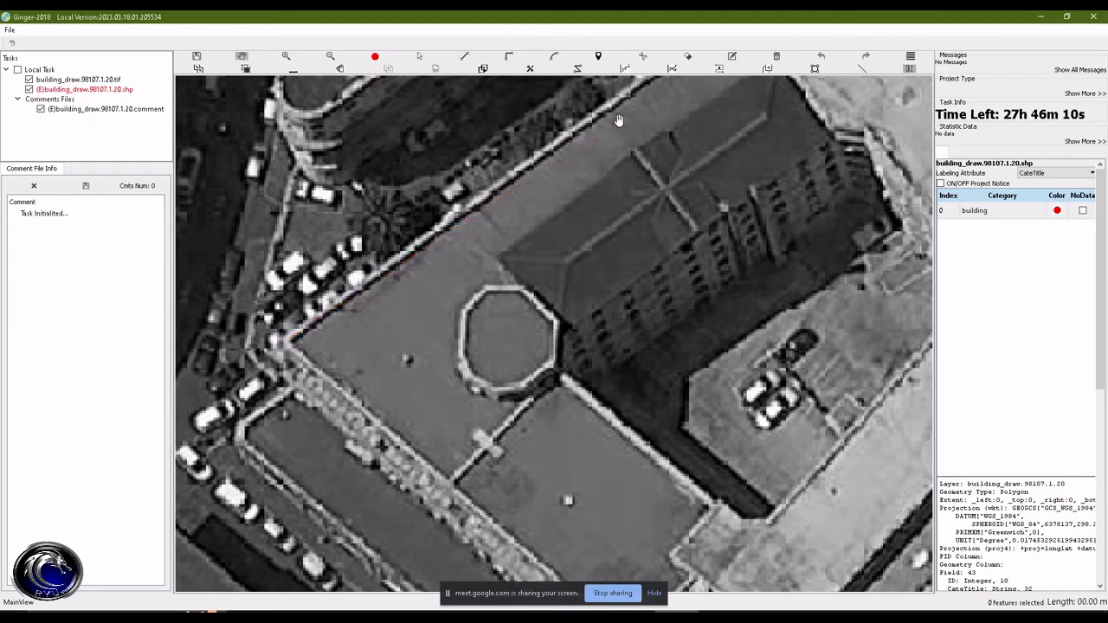
# Step: With the line tool, start tracing the large courtyard building's outer roof edge from the west corner through the north corner to the east corner
pyautogui.moveTo(619, 120); pyautogui.dragTo(577, 289)
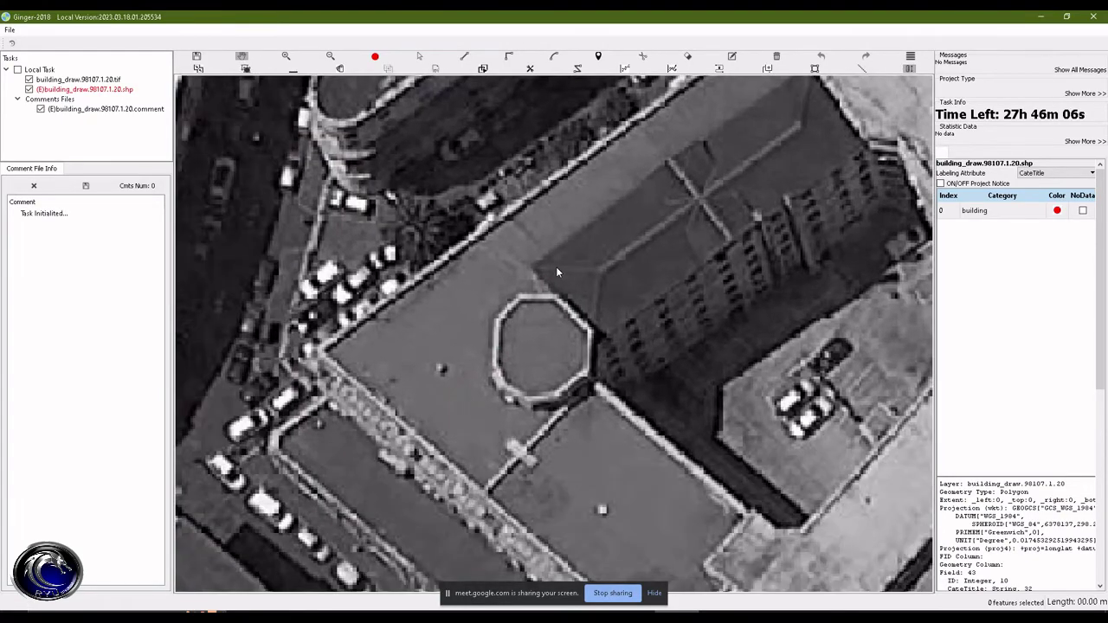
pyautogui.press('l')
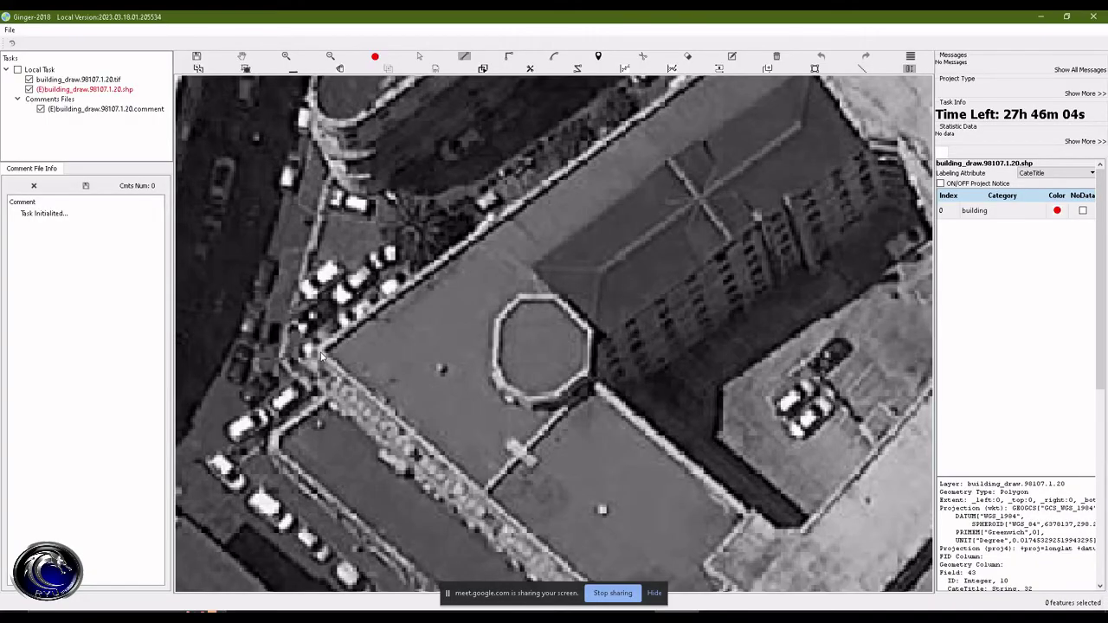
pyautogui.click(321, 352)
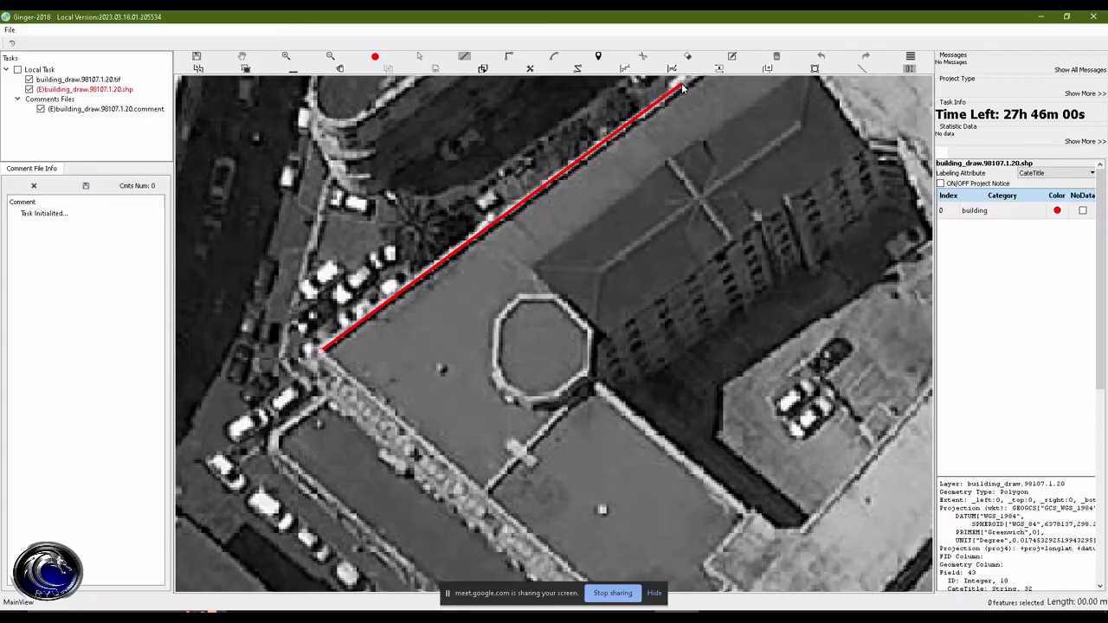
pyautogui.moveTo(682, 86); pyautogui.dragTo(498, 379)
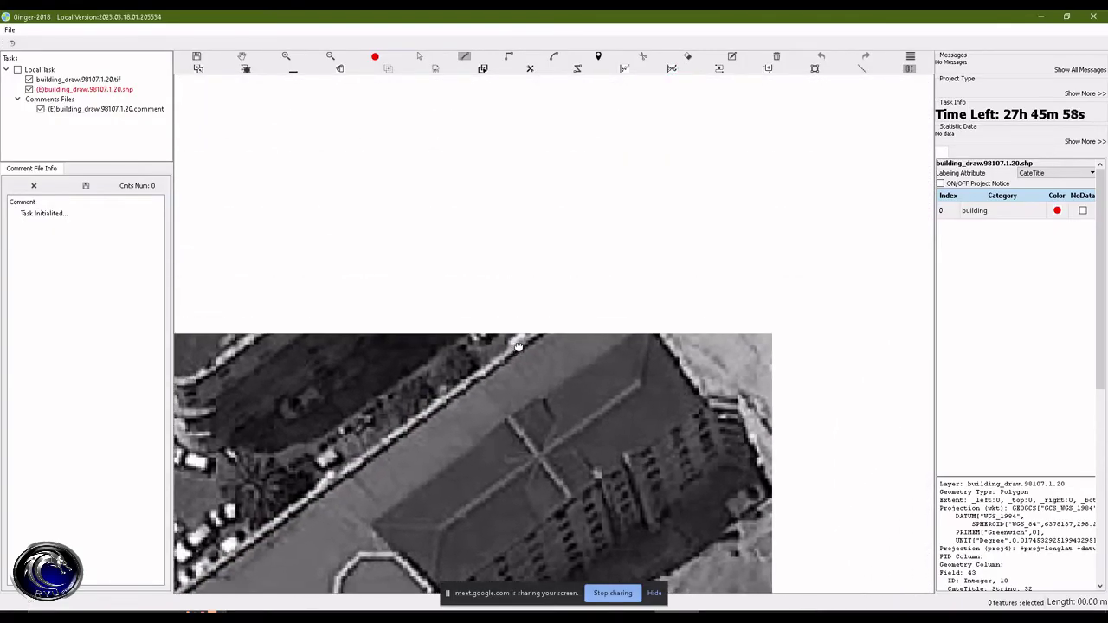
pyautogui.moveTo(664, 238); pyautogui.dragTo(563, 270)
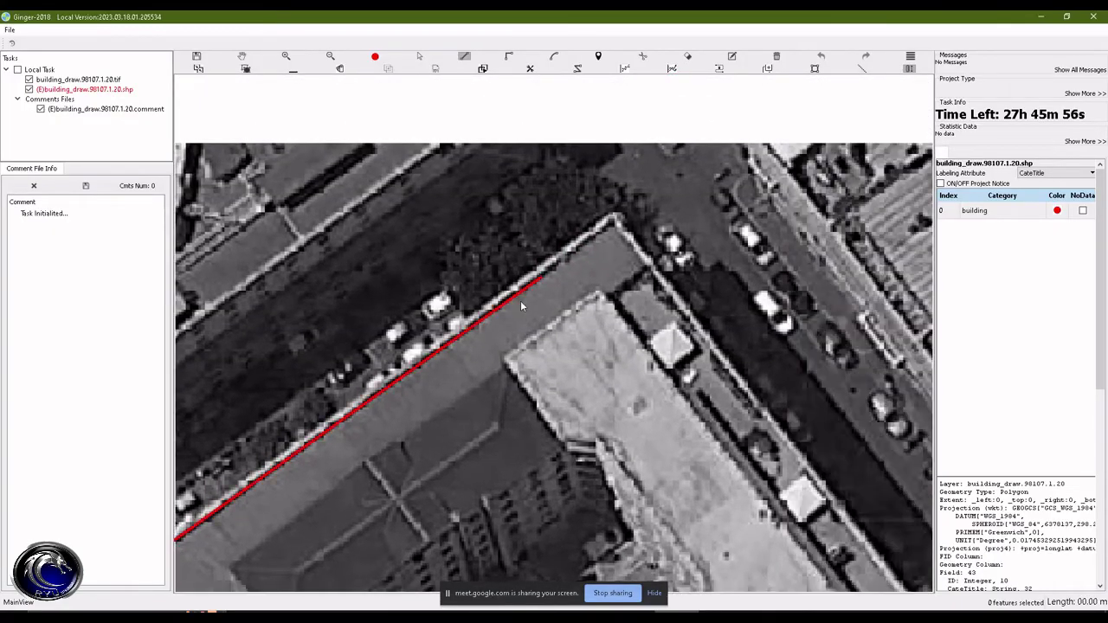
pyautogui.click(617, 215)
pyautogui.moveTo(721, 393); pyautogui.dragTo(476, 124)
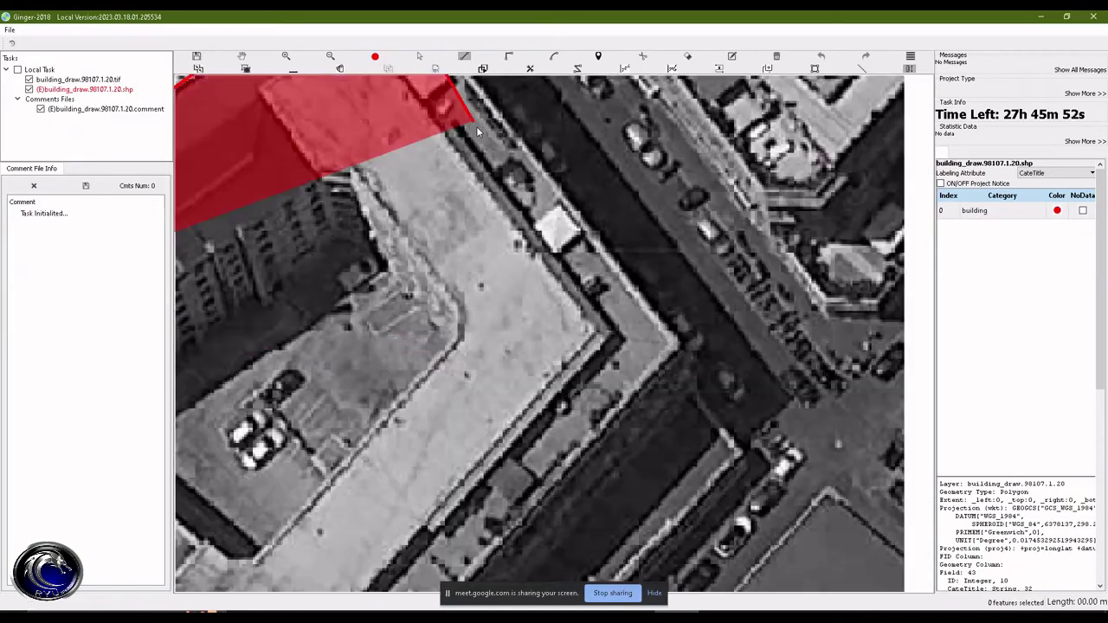
pyautogui.click(677, 345)
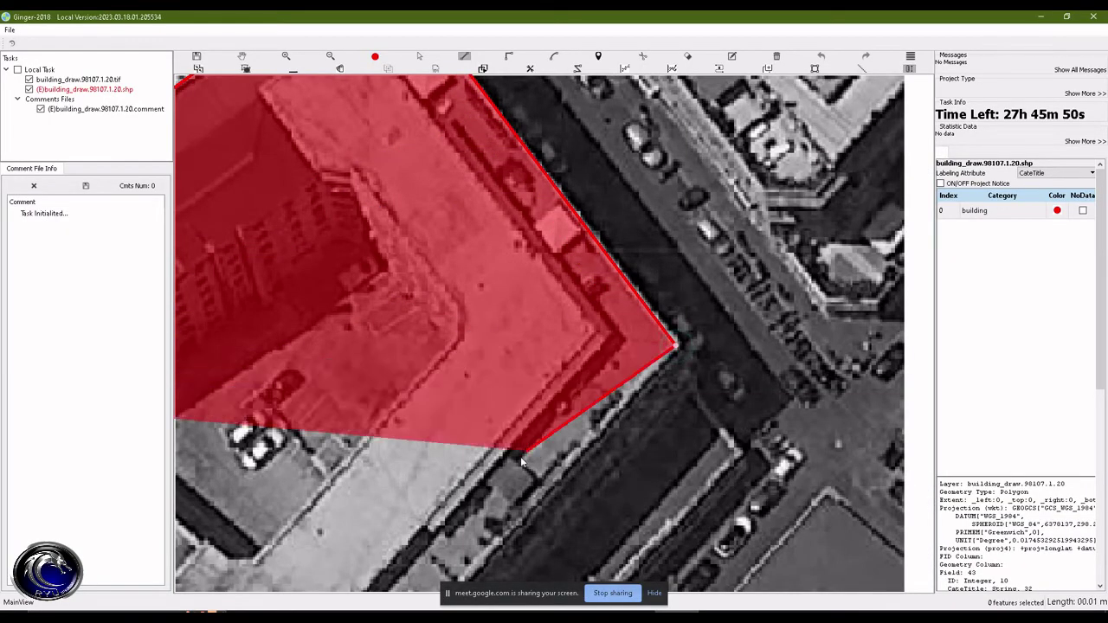
# Step: Continue the roof outline along the southeast edge, trace around the small square projection at the south corner, and close the polygon
pyautogui.moveTo(461, 518); pyautogui.dragTo(624, 278)
pyautogui.scroll(-4, 624, 278)
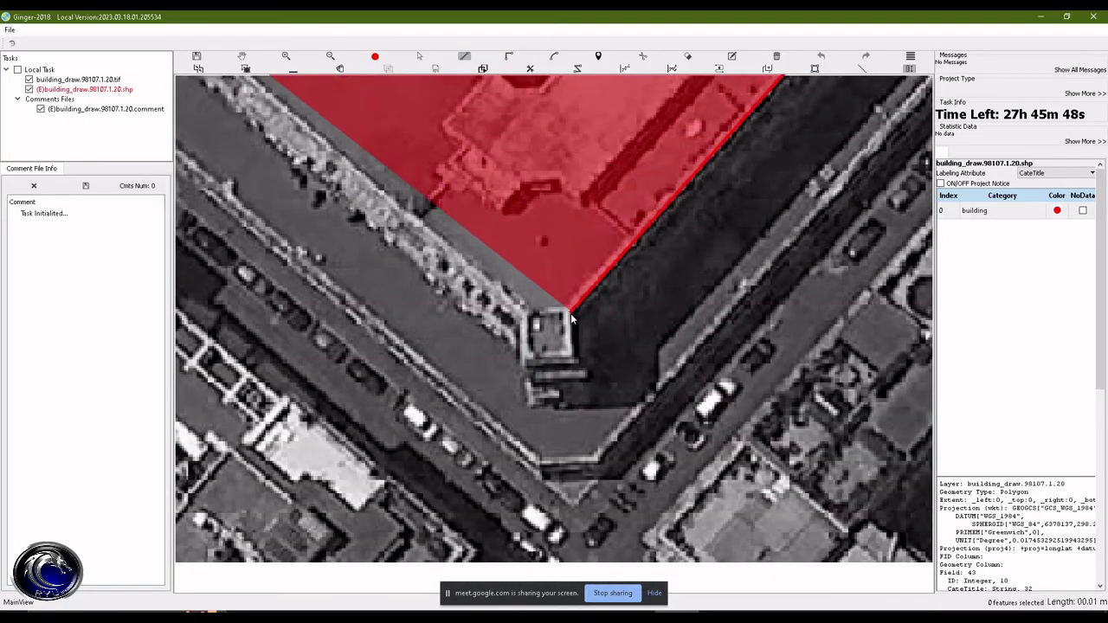
pyautogui.scroll(3, 571, 318)
pyautogui.click(571, 314)
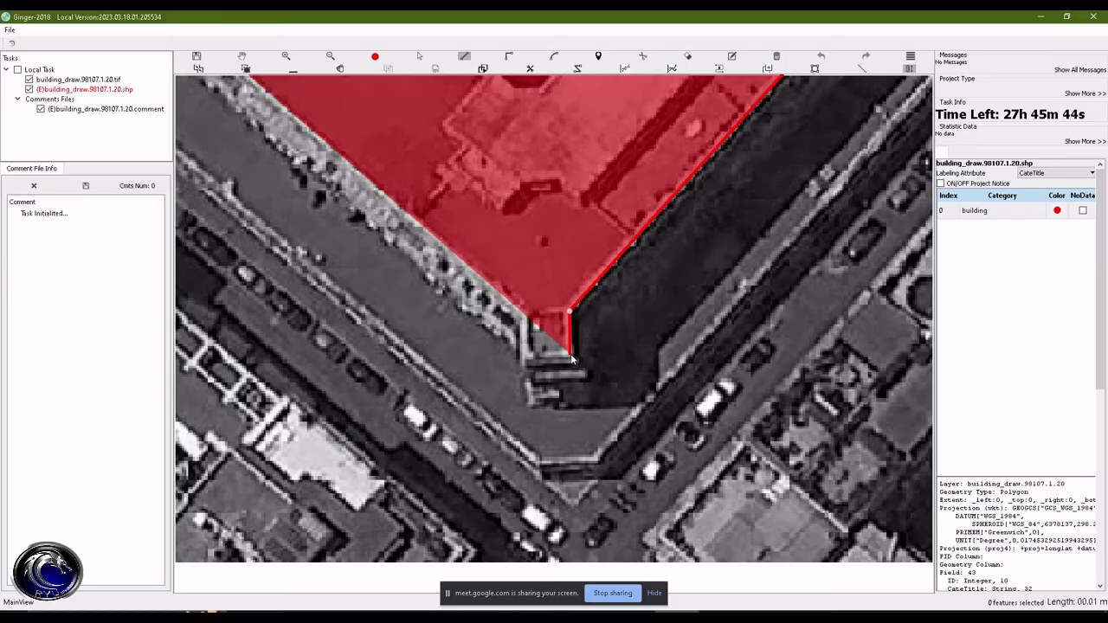
pyautogui.click(570, 355)
pyautogui.click(524, 354)
pyautogui.click(525, 310)
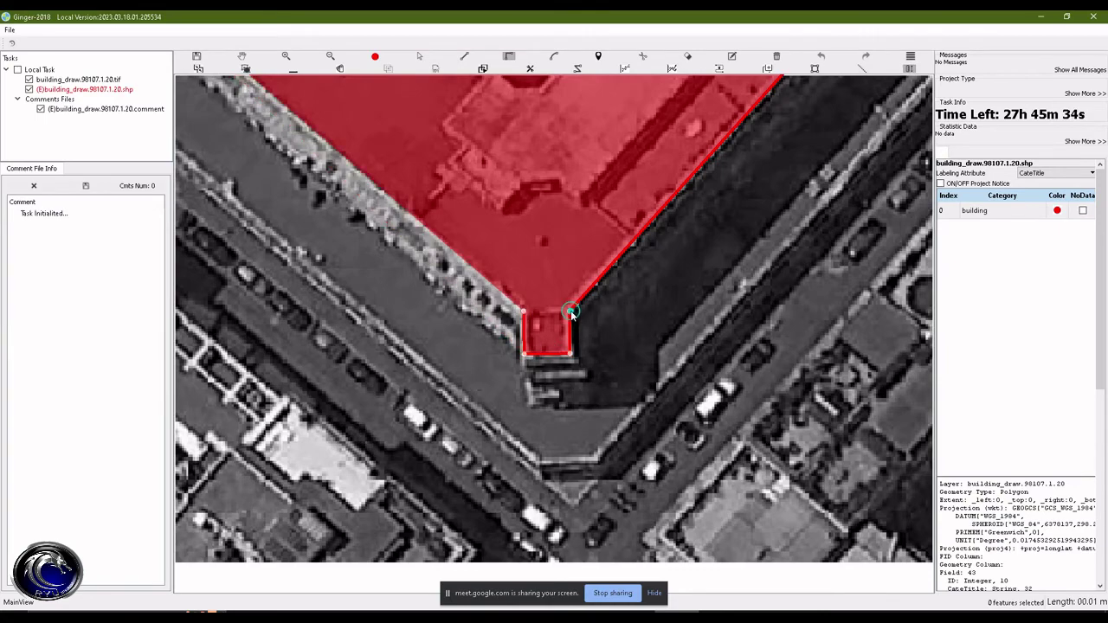
pyautogui.click(570, 312)
pyautogui.scroll(-4, 558, 317)
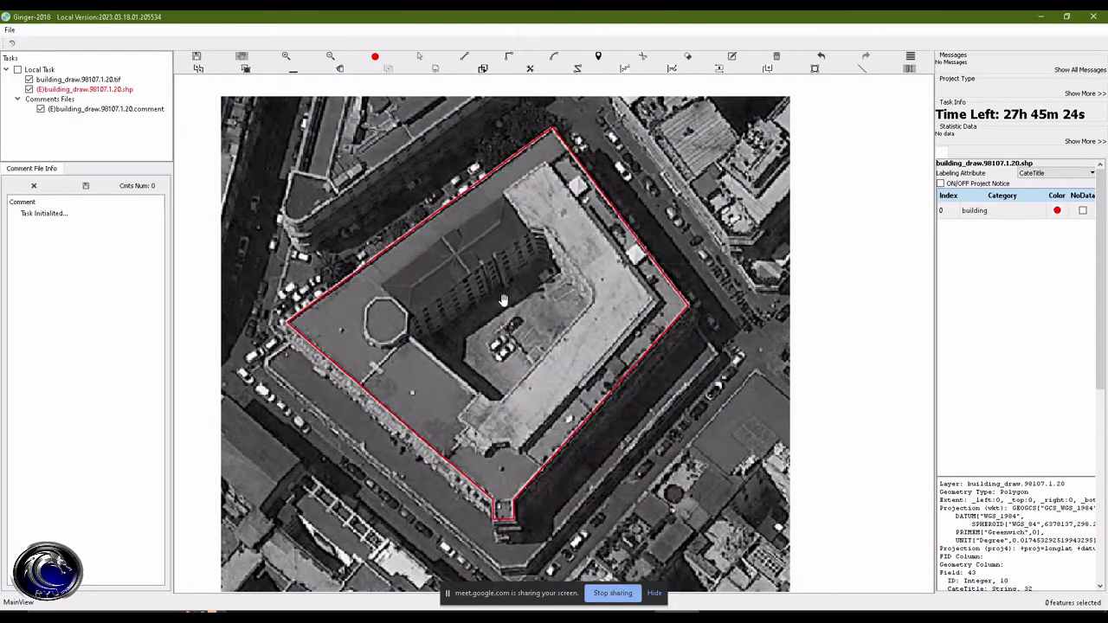
# Step: Trace the open inner courtyard as a separate polygon with the line tool, showing the polygon fill while drawing
pyautogui.press('space')
pyautogui.click(408, 318)
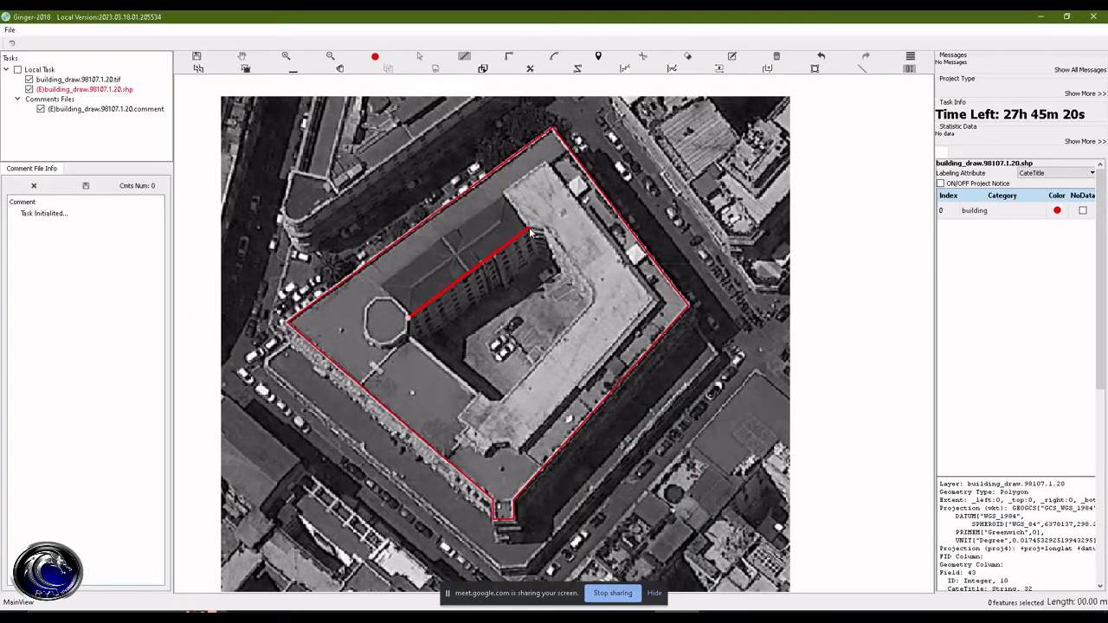
pyautogui.press('f')
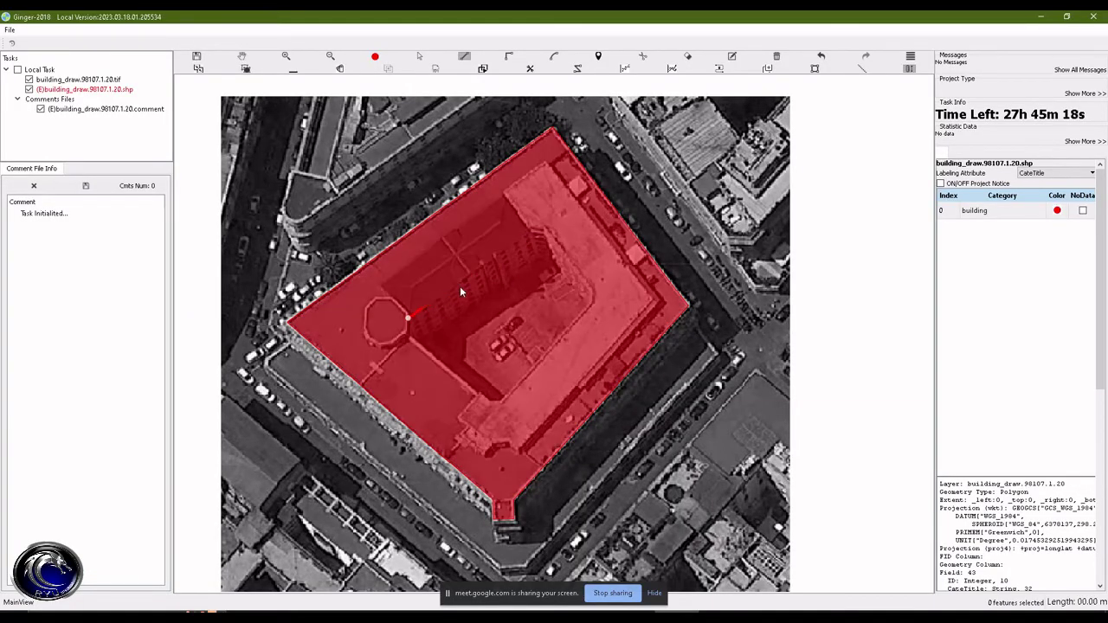
pyautogui.press('f')
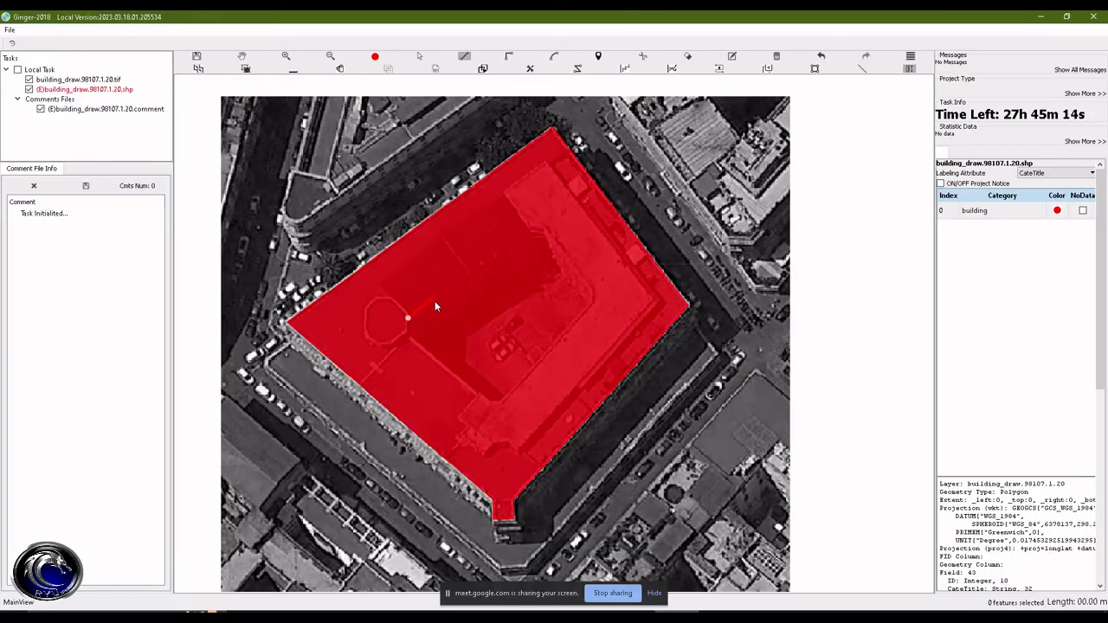
pyautogui.click(546, 229)
pyautogui.click(593, 302)
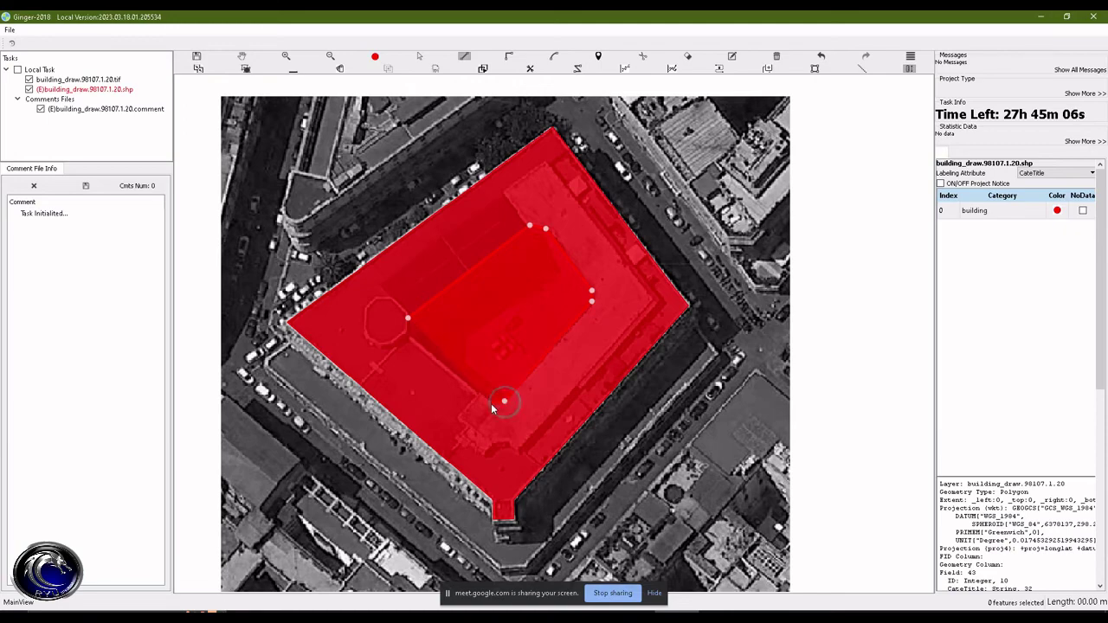
pyautogui.click(491, 403)
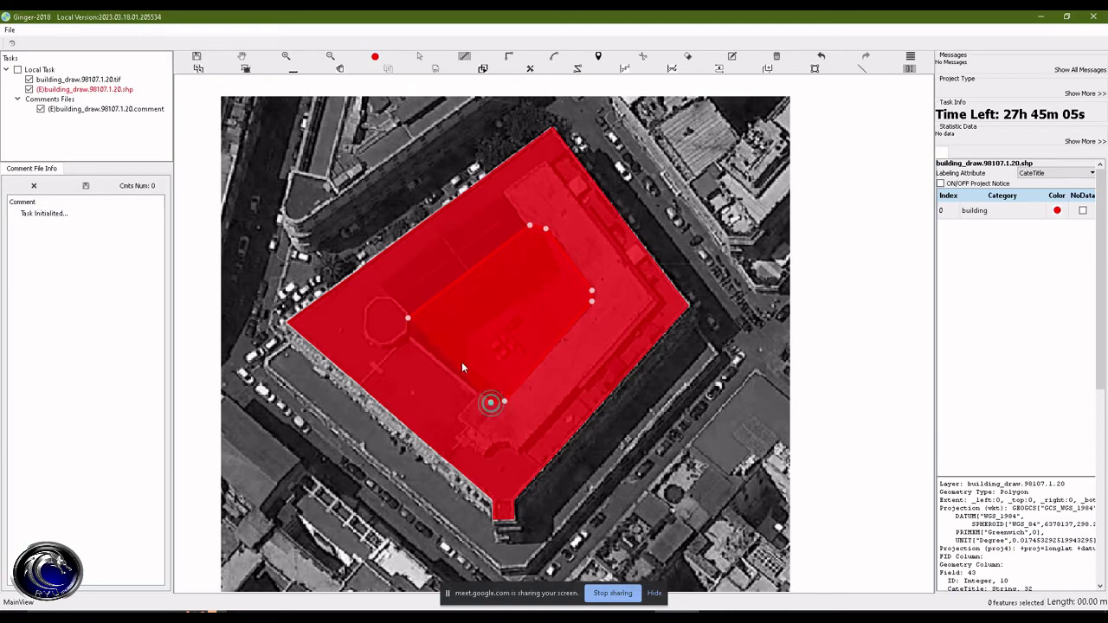
pyautogui.click(407, 332)
# Step: Use Erase to cut the traced courtyard out of the building polygon
pyautogui.press('e')
pyautogui.rightClick(407, 334)
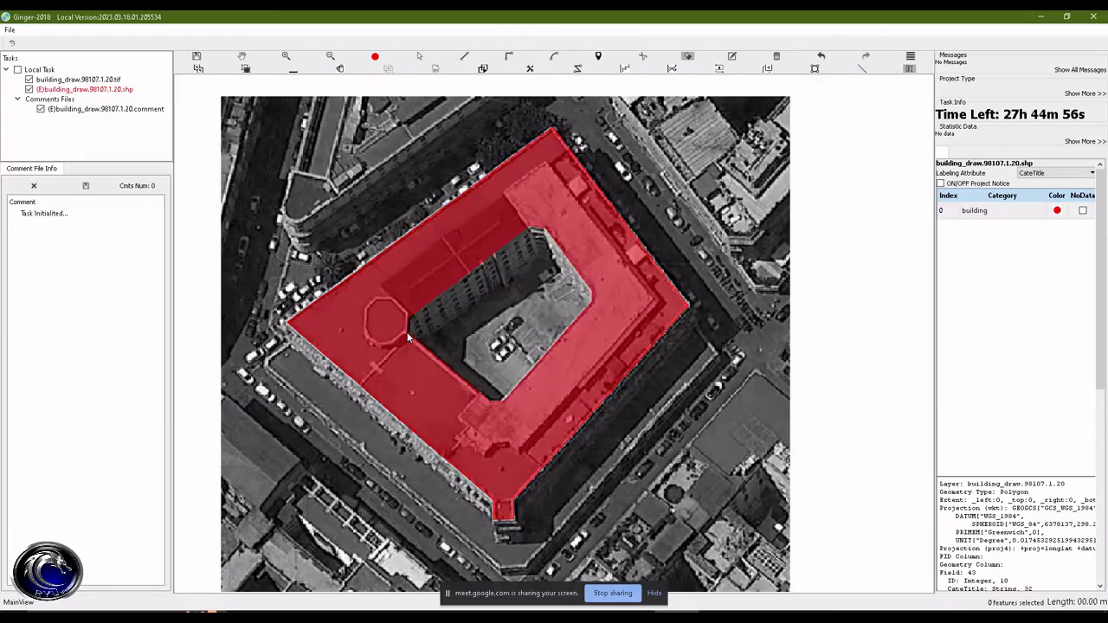
pyautogui.press('Escape')
pyautogui.moveTo(515, 310); pyautogui.dragTo(466, 324)
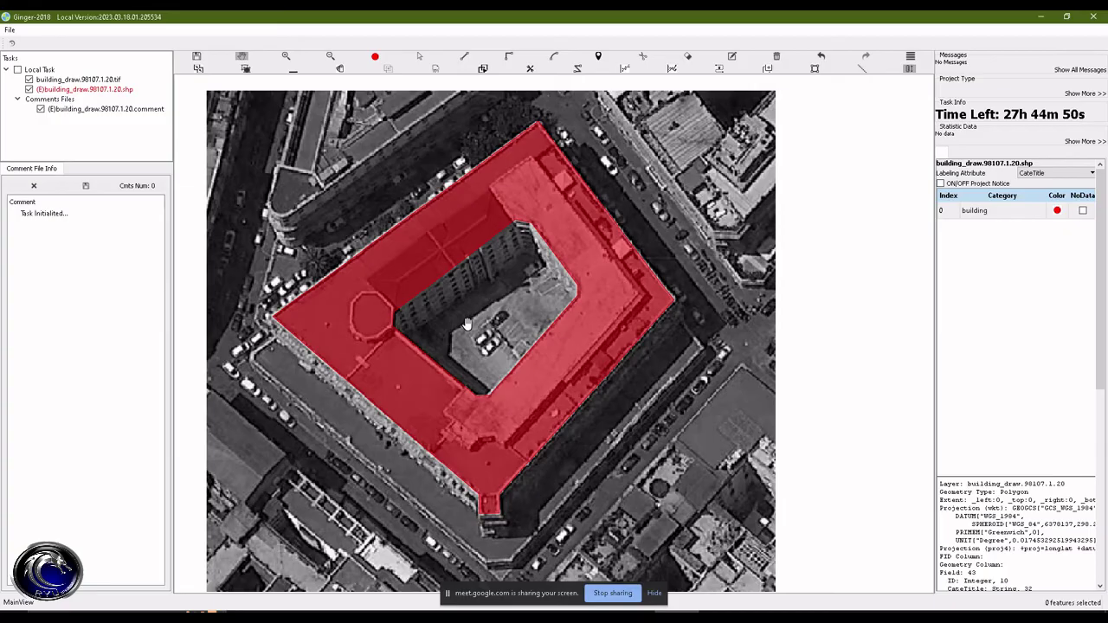
# Step: Check the Repair tools hotkeys, including Union, in the Ginger Tools chart and return to Ginger
pyautogui.hotkey('alt', 'Tab')
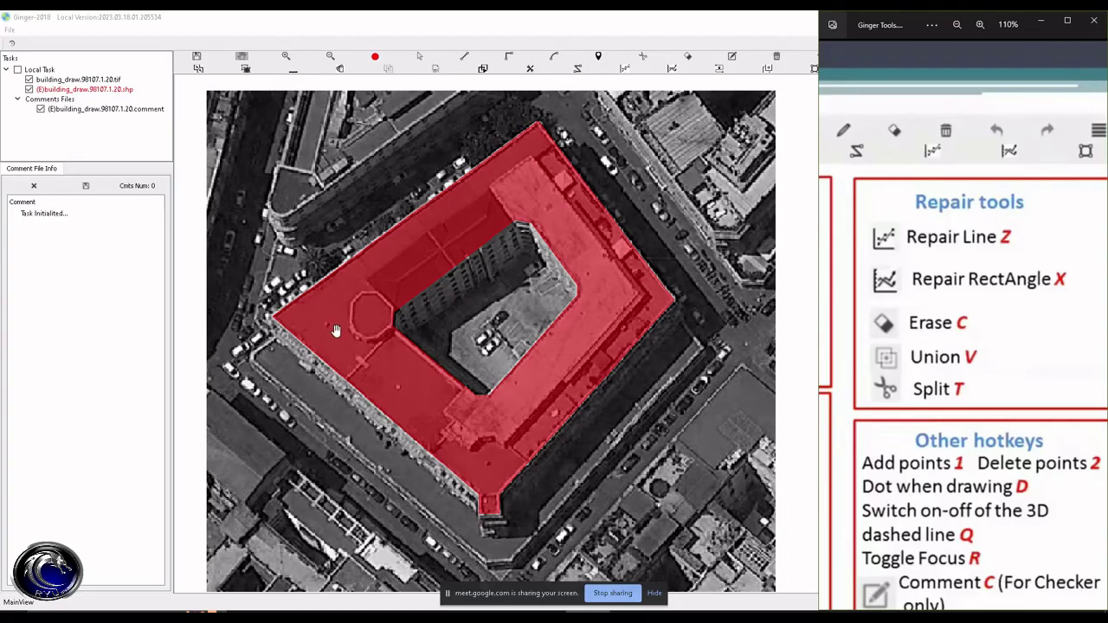
pyautogui.click(458, 318)
pyautogui.press('Escape')
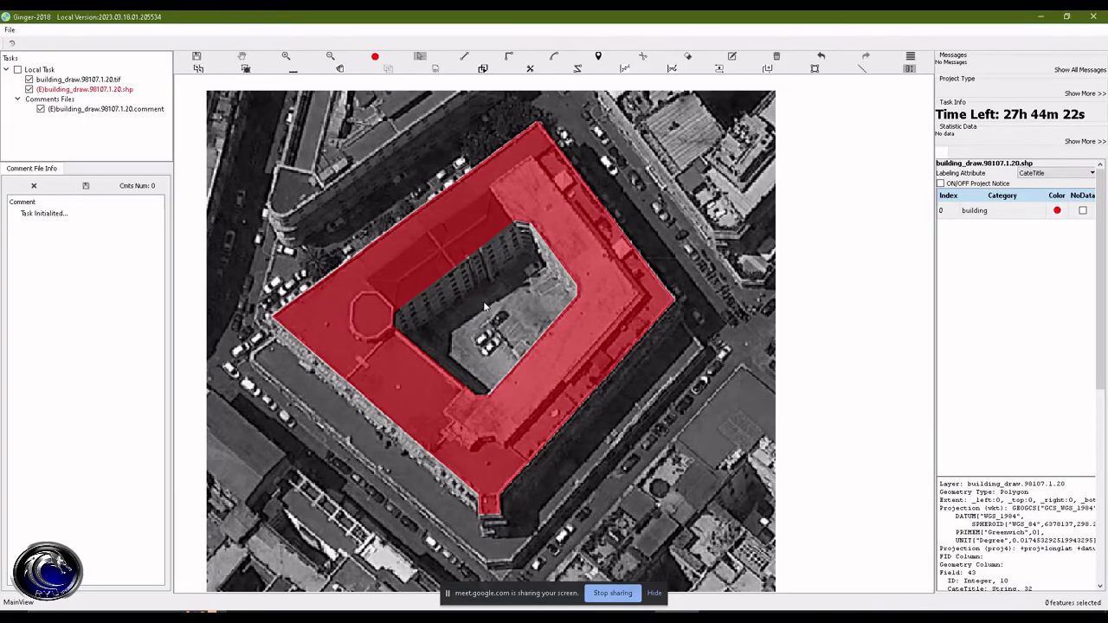
# Step: Draw a five-cornered polygon that covers the courtyard hole and overlaps the surrounding roof on every side
pyautogui.press('a')
pyautogui.click(344, 323)
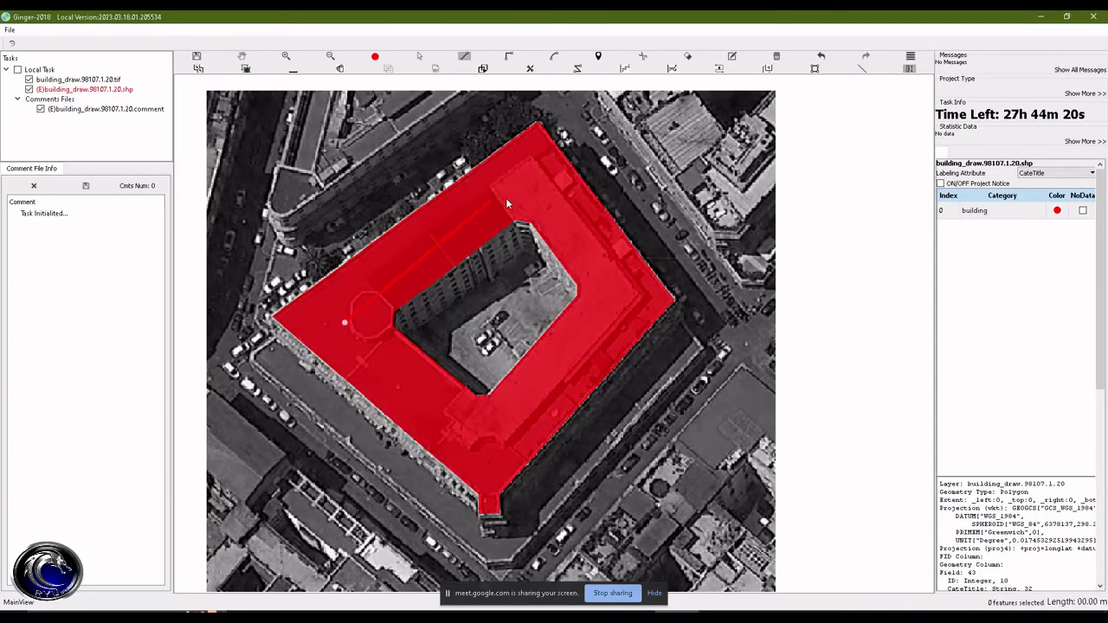
pyautogui.click(525, 186)
pyautogui.click(611, 283)
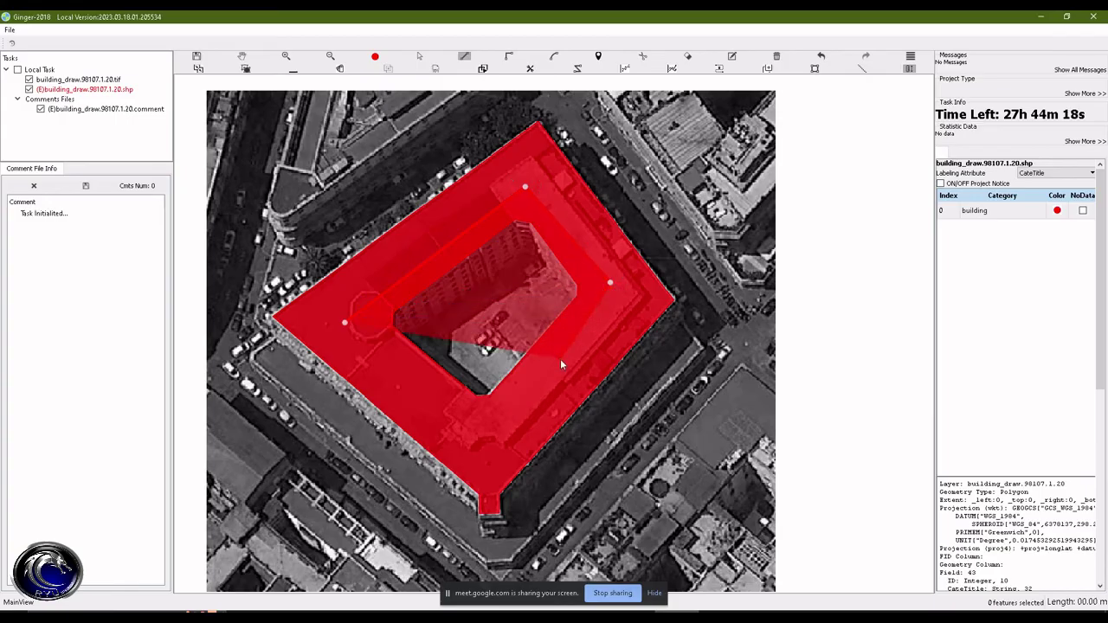
pyautogui.click(560, 359)
pyautogui.doubleClick(475, 430)
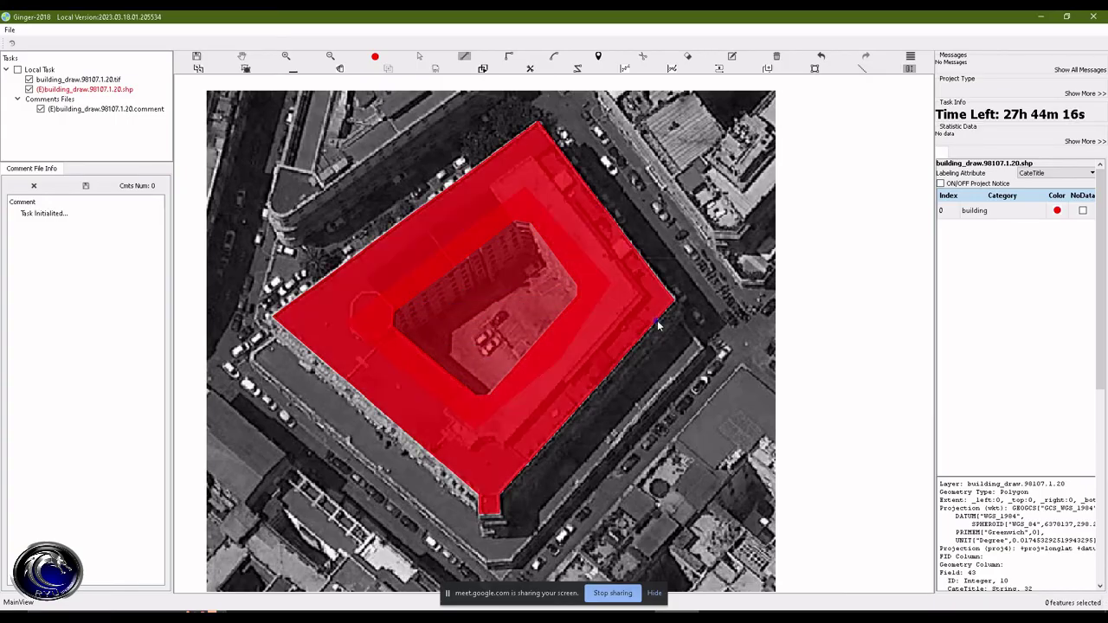
pyautogui.click(666, 481)
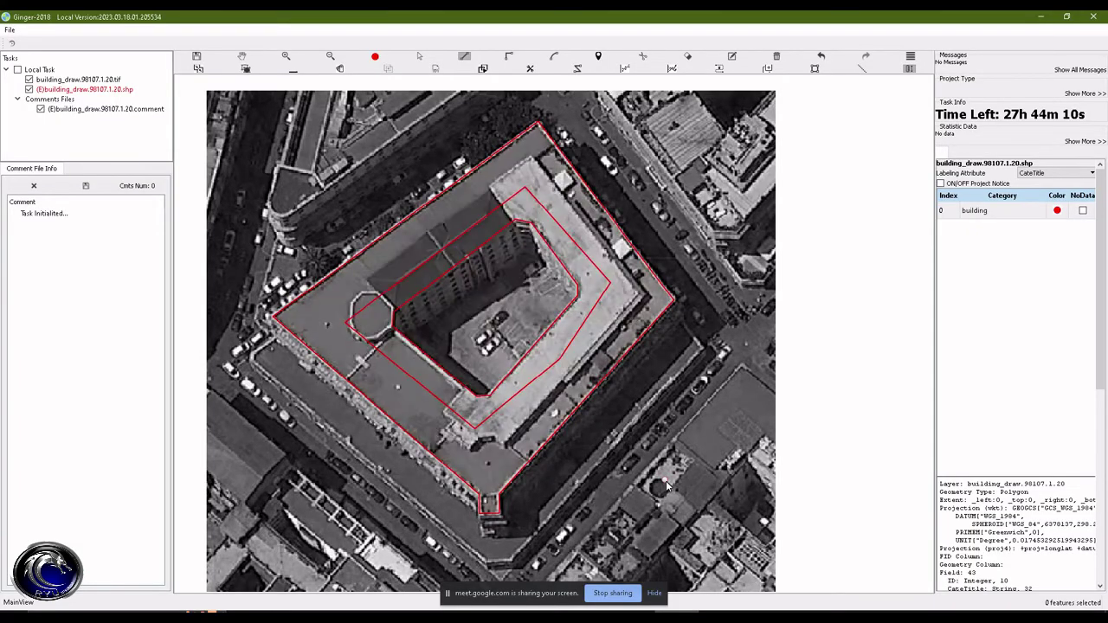
# Step: Select both the building polygon and the overlapping inner polygon and merge them with Union
pyautogui.press('Escape')
pyautogui.moveTo(363, 164); pyautogui.dragTo(488, 317)
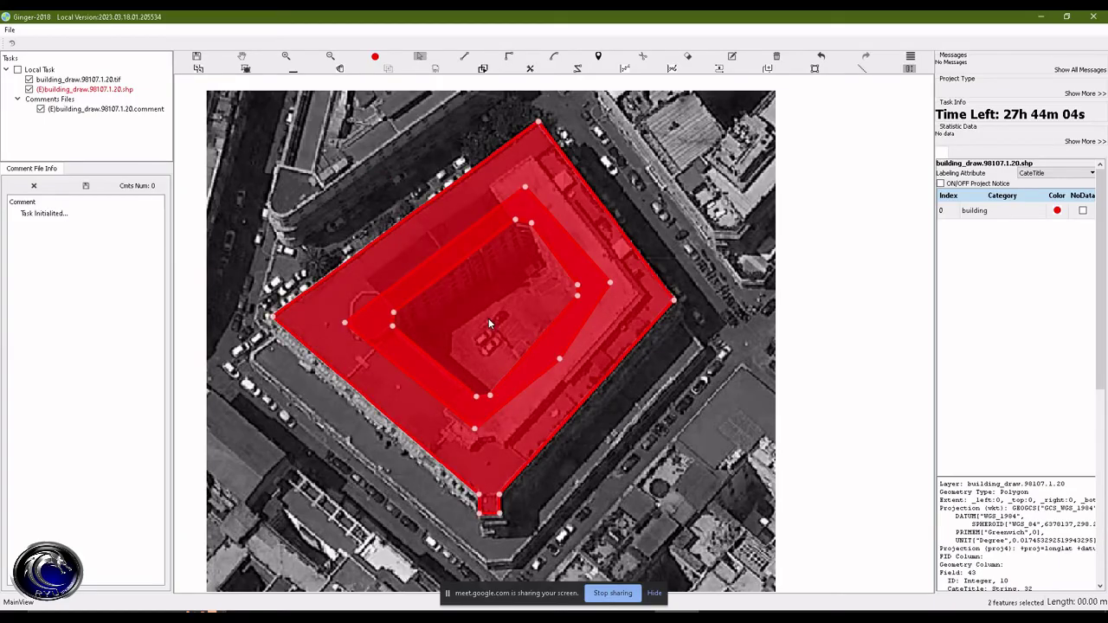
pyautogui.press('m')
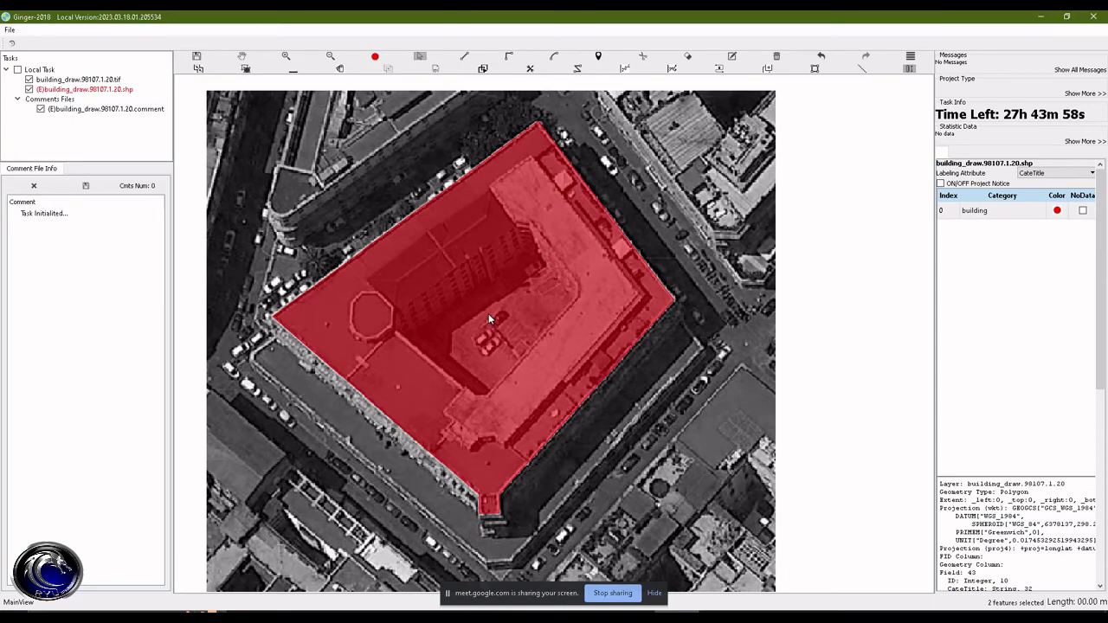
# Step: Check the Split hotkey in the Ginger Tools chart and split the building polygon into four strips with a zigzag line of three northwest-southeast cuts
pyautogui.hotkey('alt', 'Tab')
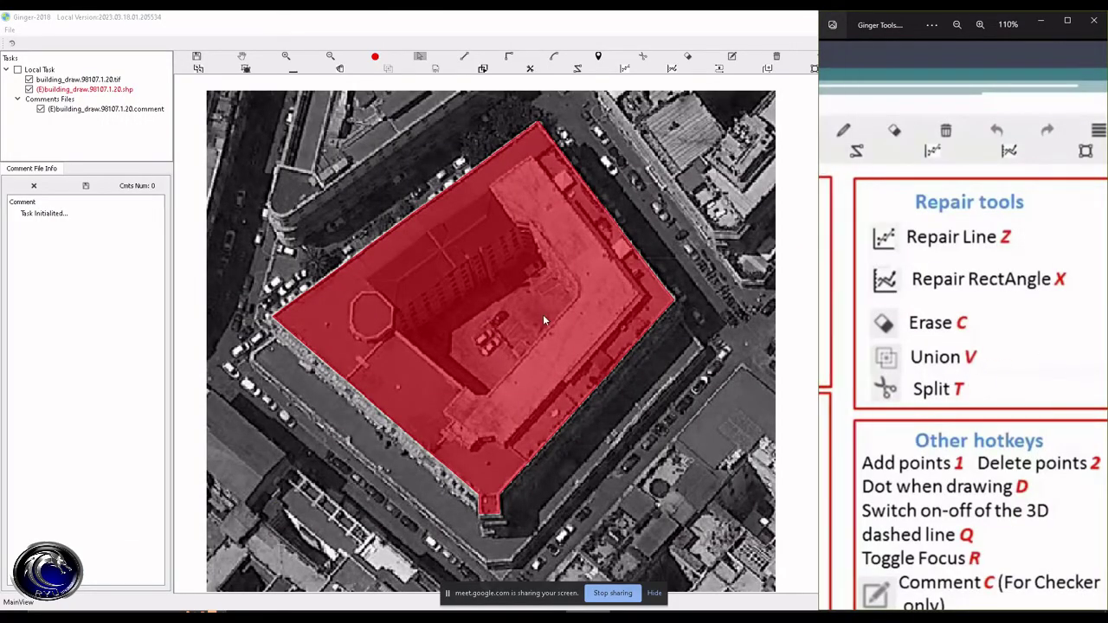
pyautogui.click(343, 267)
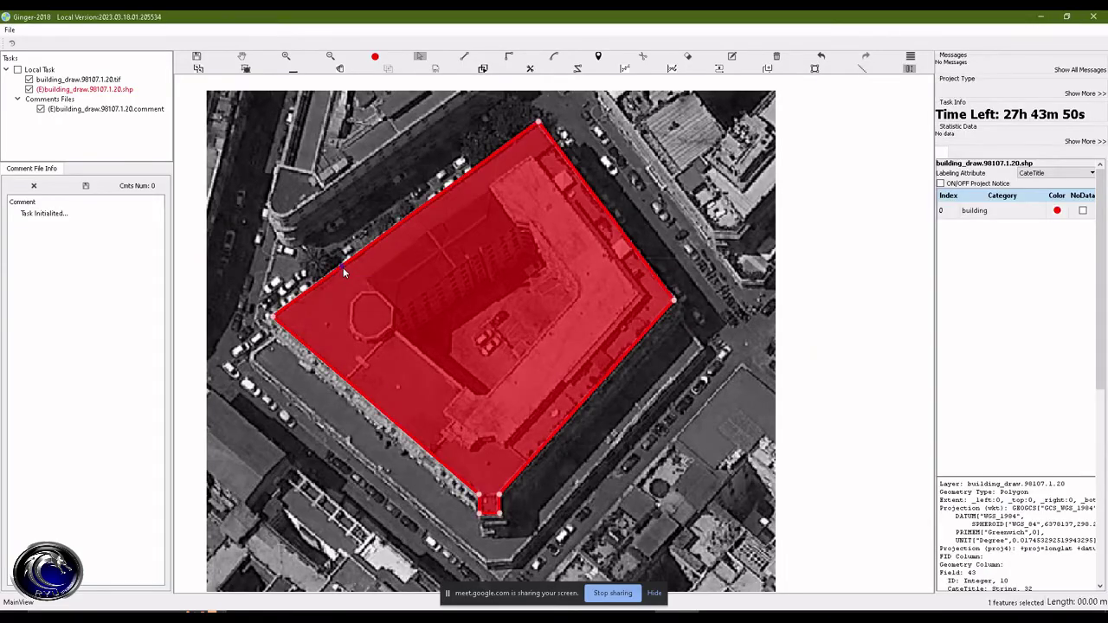
pyautogui.press('r')
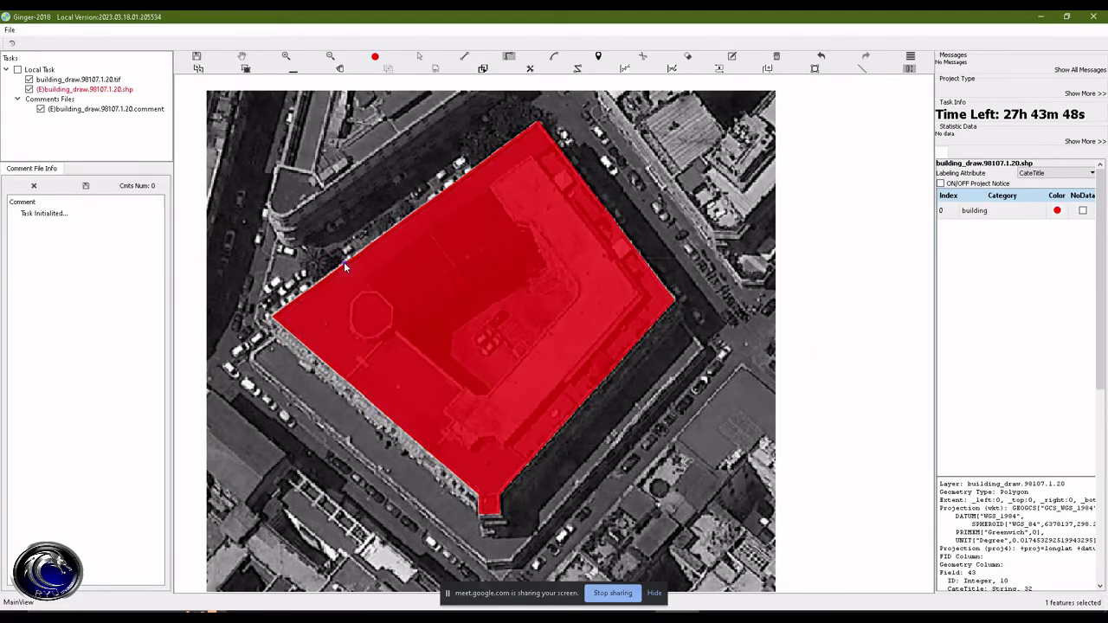
pyautogui.click(344, 262)
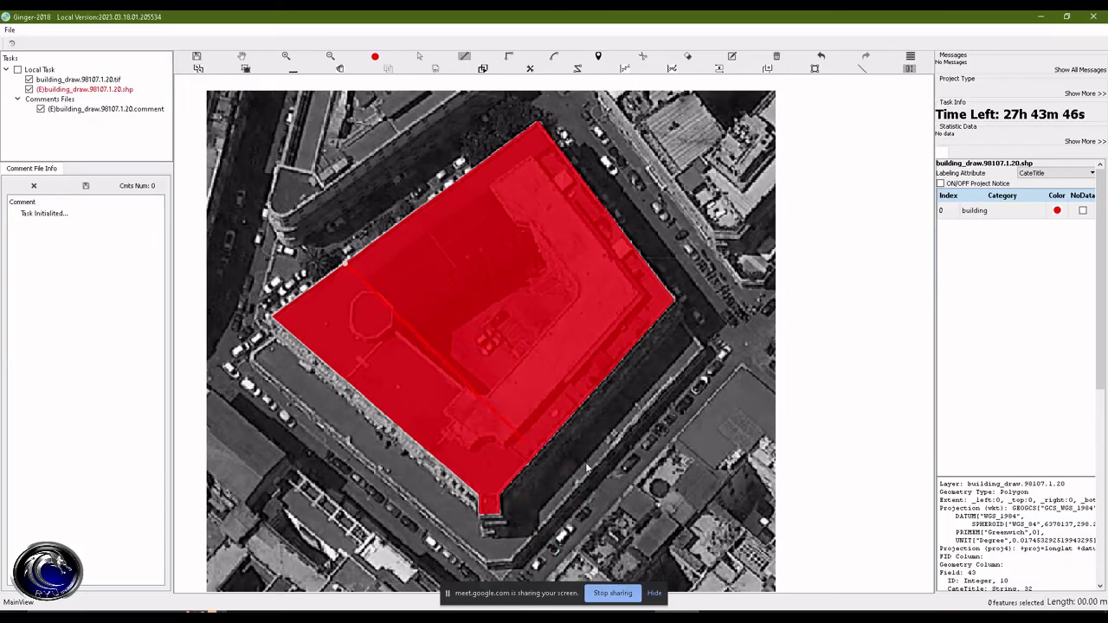
pyautogui.click(613, 470)
pyautogui.click(649, 391)
pyautogui.click(381, 190)
pyautogui.click(444, 152)
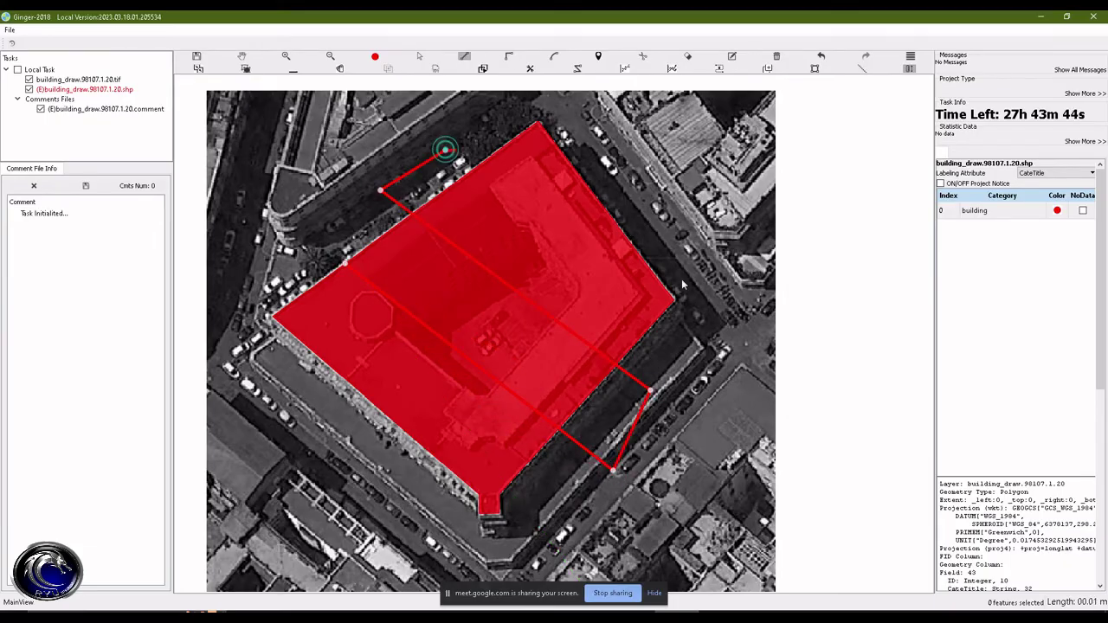
pyautogui.rightClick(733, 400)
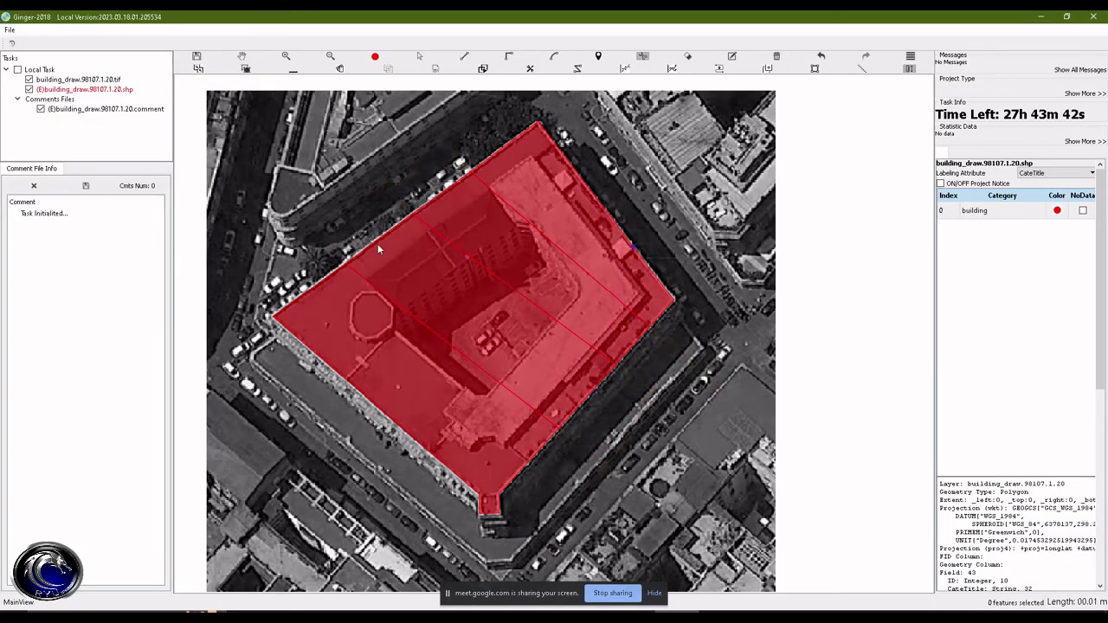
pyautogui.click(489, 307)
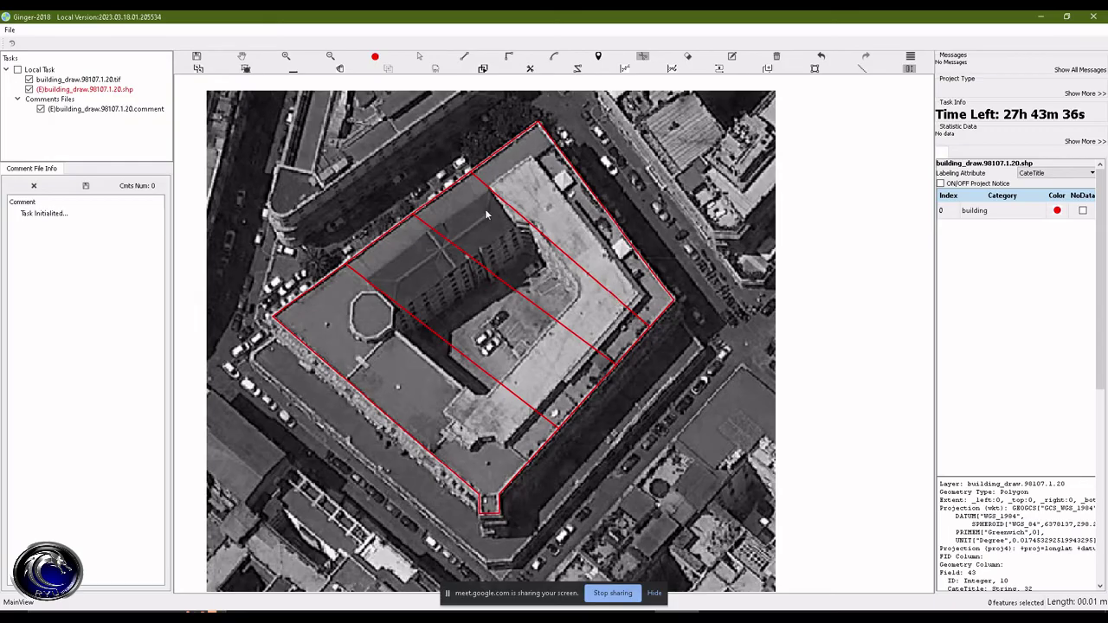
# Step: Select all four strips of the building and merge them into one polygon with Union
pyautogui.press('Escape')
pyautogui.moveTo(298, 161); pyautogui.dragTo(555, 374)
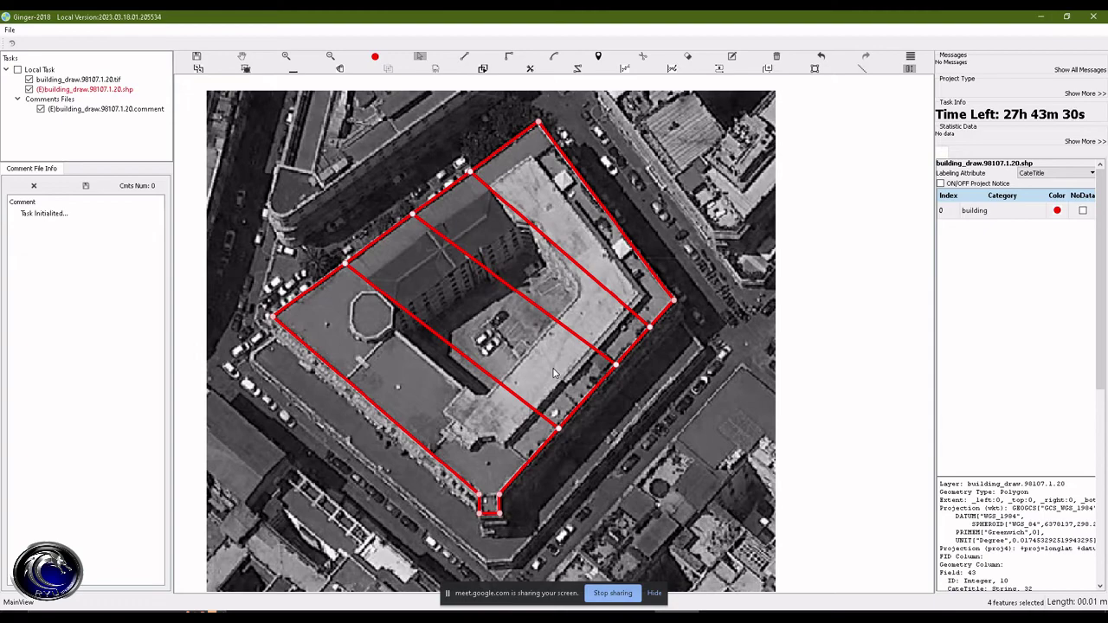
pyautogui.press('m')
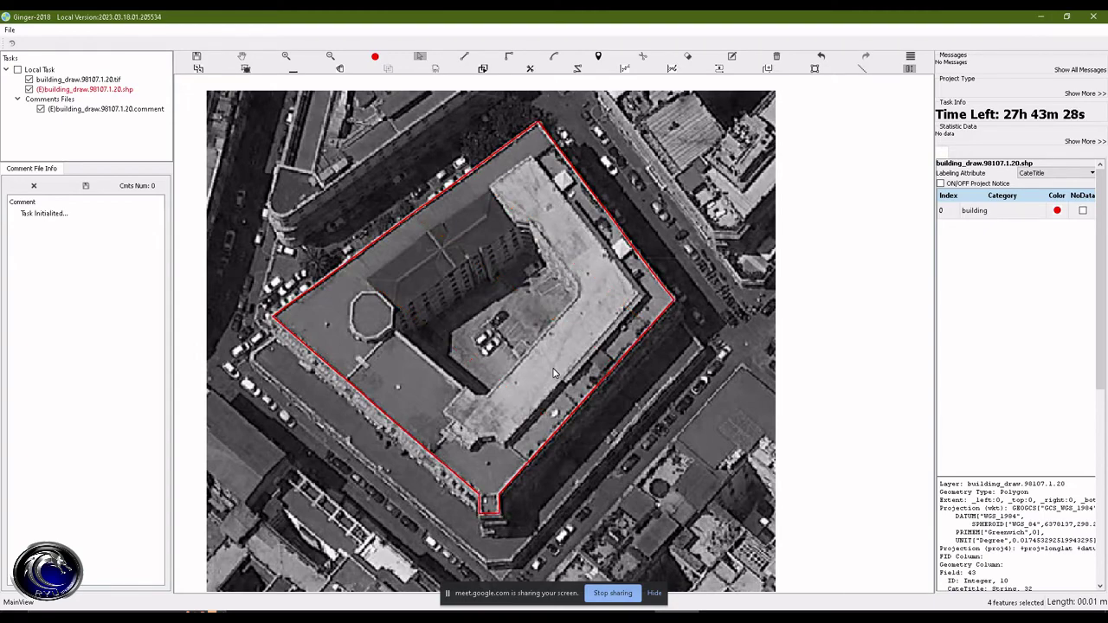
# Step: Import the task folder building_draw.98107.1.22 from OFFLINE (Actual Maps)
pyautogui.moveTo(727, 302); pyautogui.dragTo(665, 243)
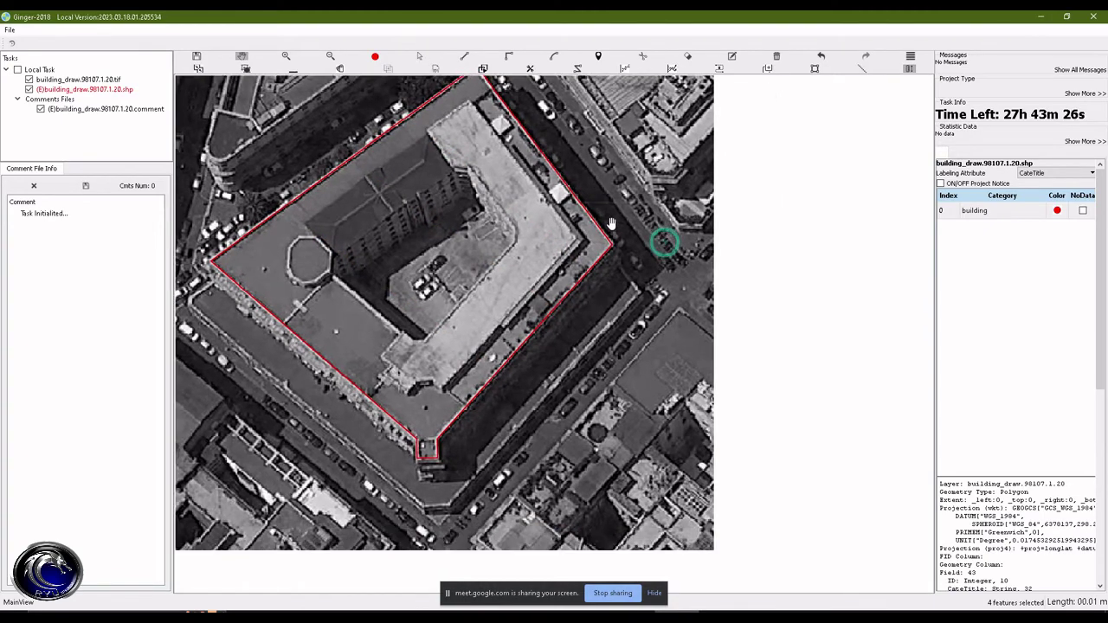
pyautogui.hotkey('alt', 'Tab')
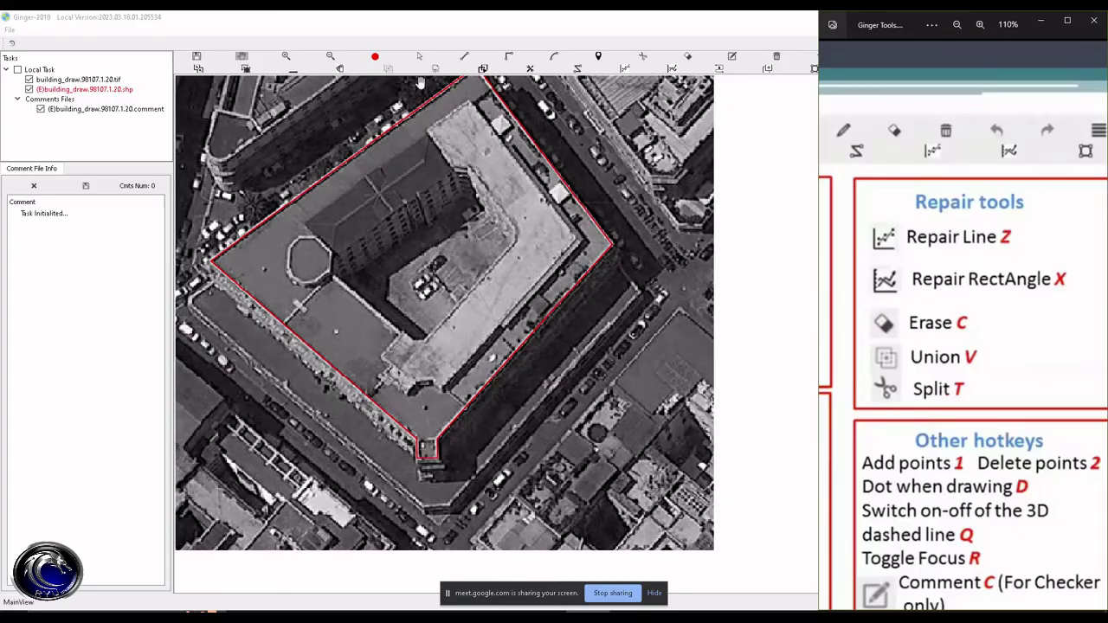
pyautogui.click(11, 31)
pyautogui.click(34, 59)
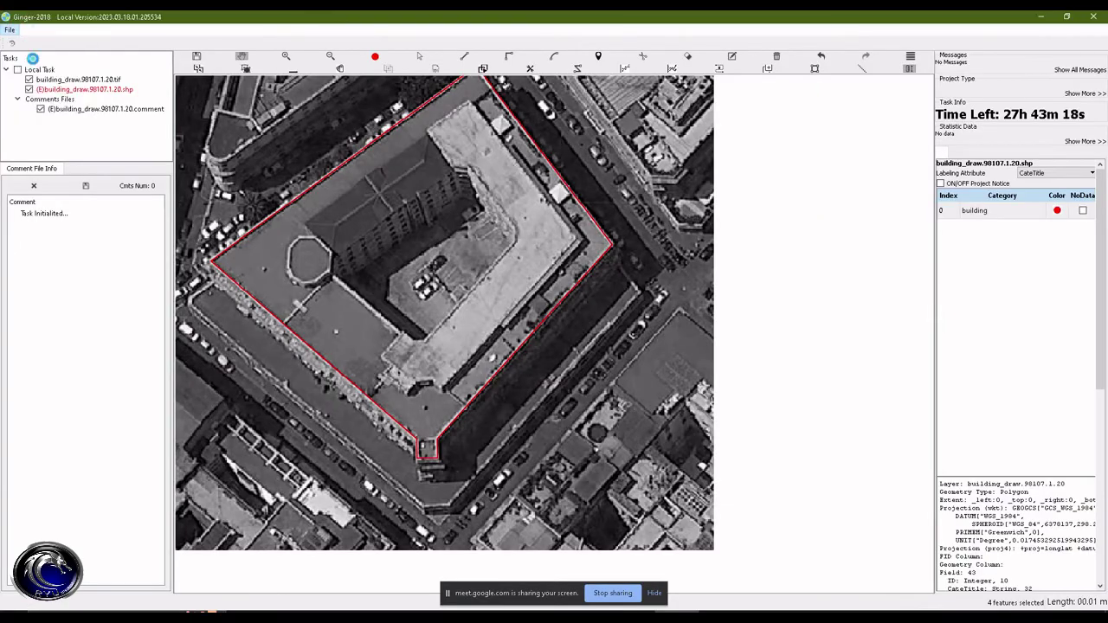
pyautogui.click(202, 52)
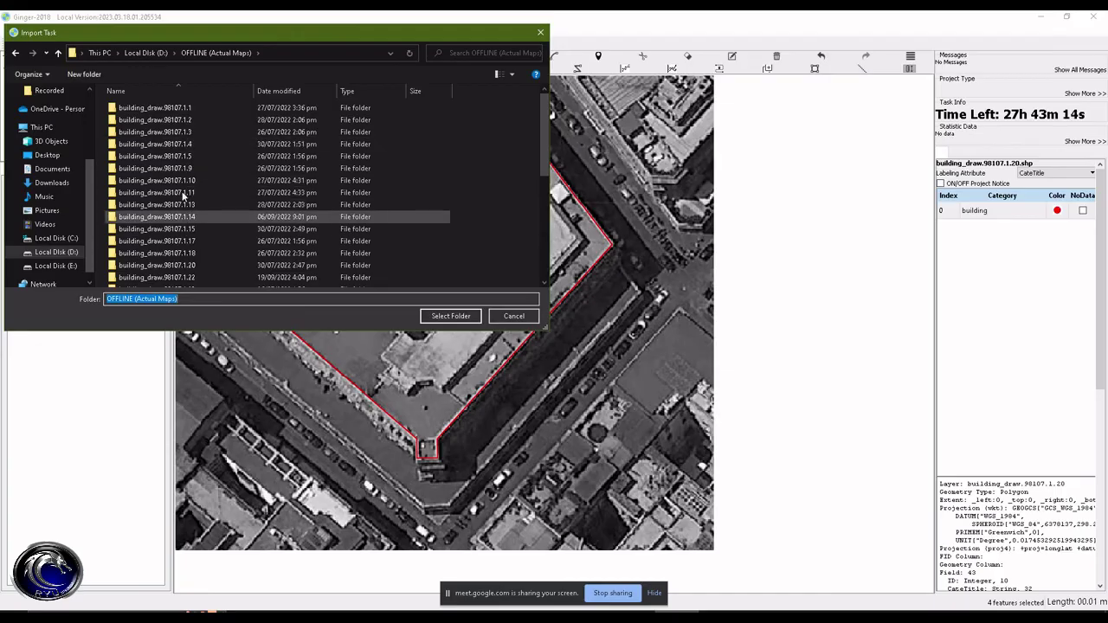
pyautogui.click(177, 119)
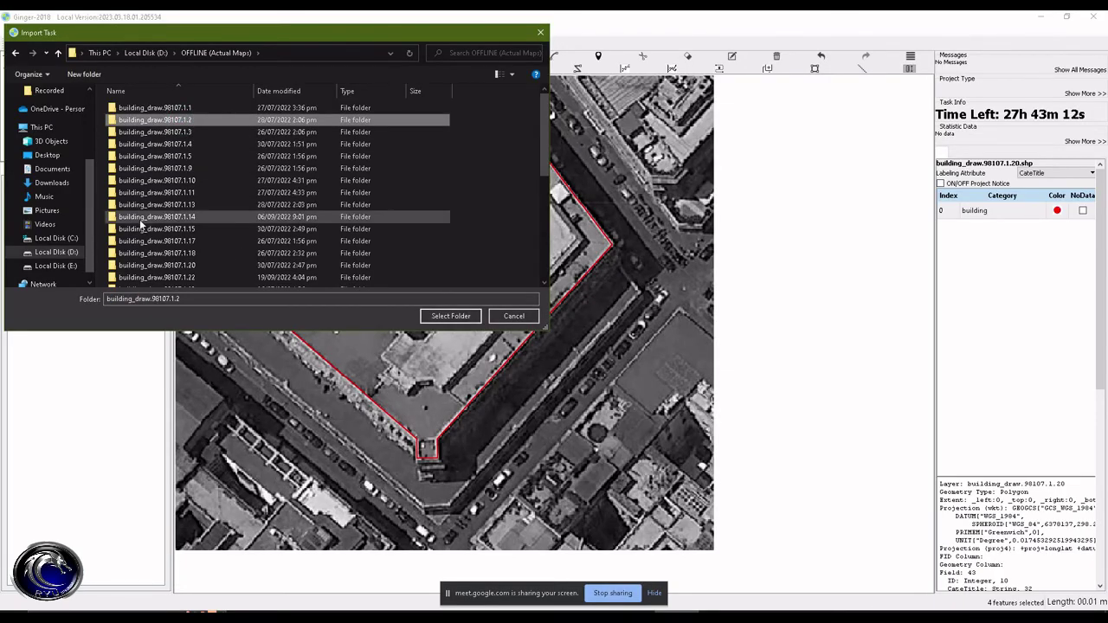
pyautogui.click(166, 277)
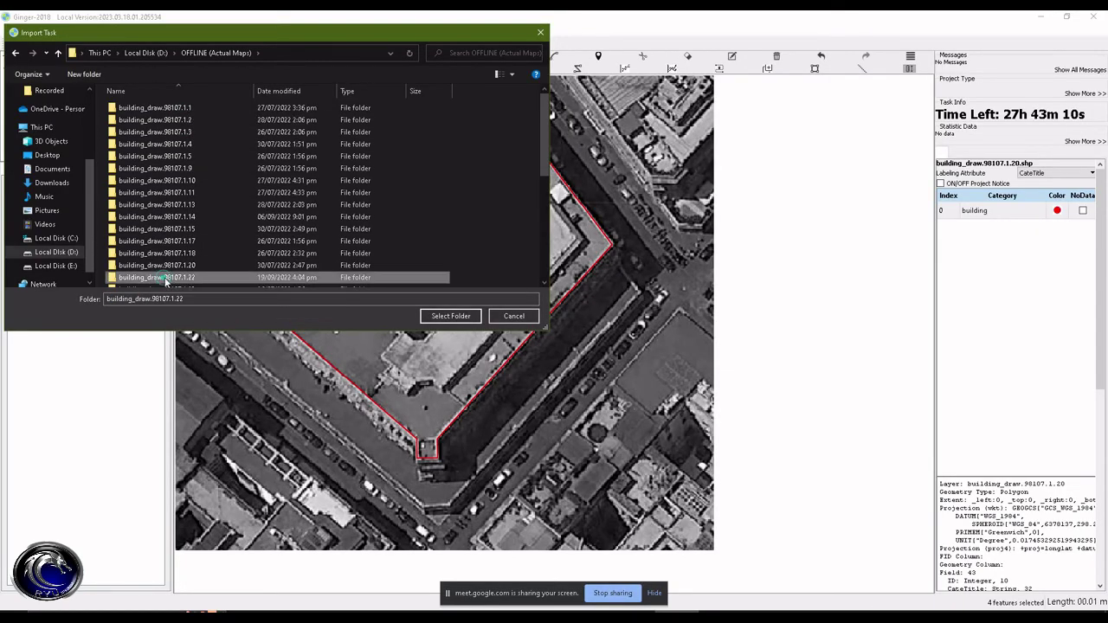
pyautogui.click(451, 316)
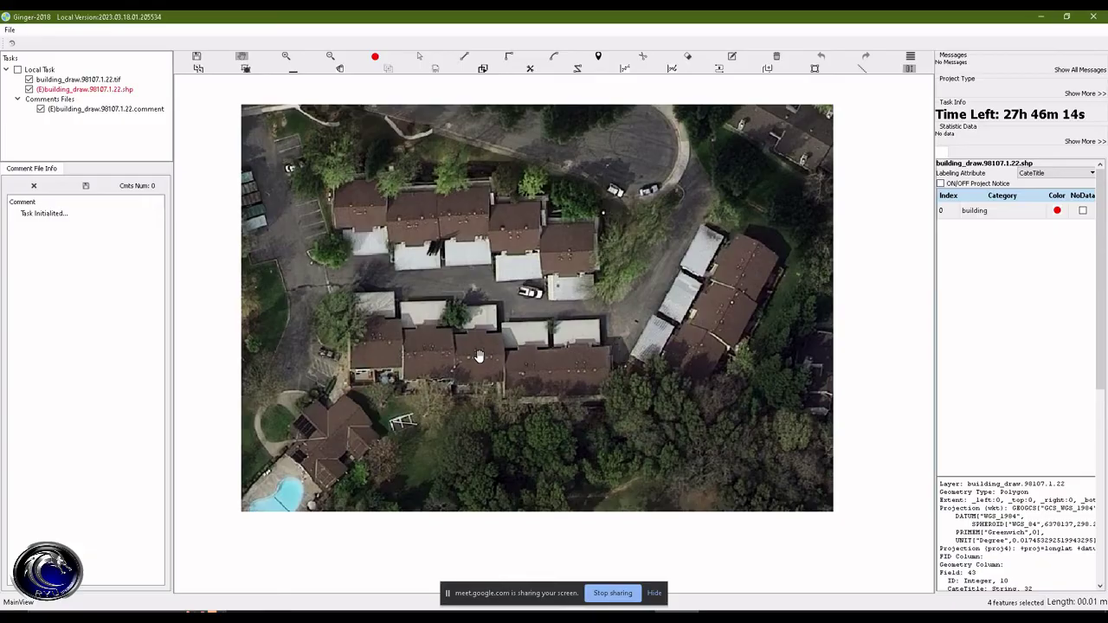
# Step: Draw a slanted rectangle around the three-unit brown roof east of the driveway, excluding the white garage roofs
pyautogui.click(733, 232)
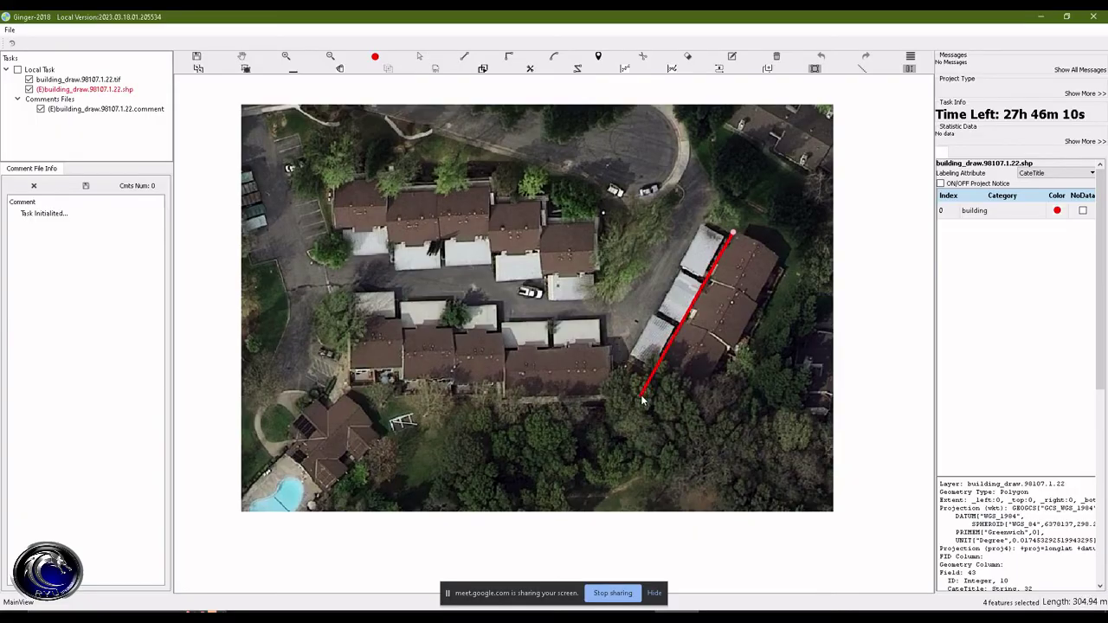
pyautogui.click(656, 373)
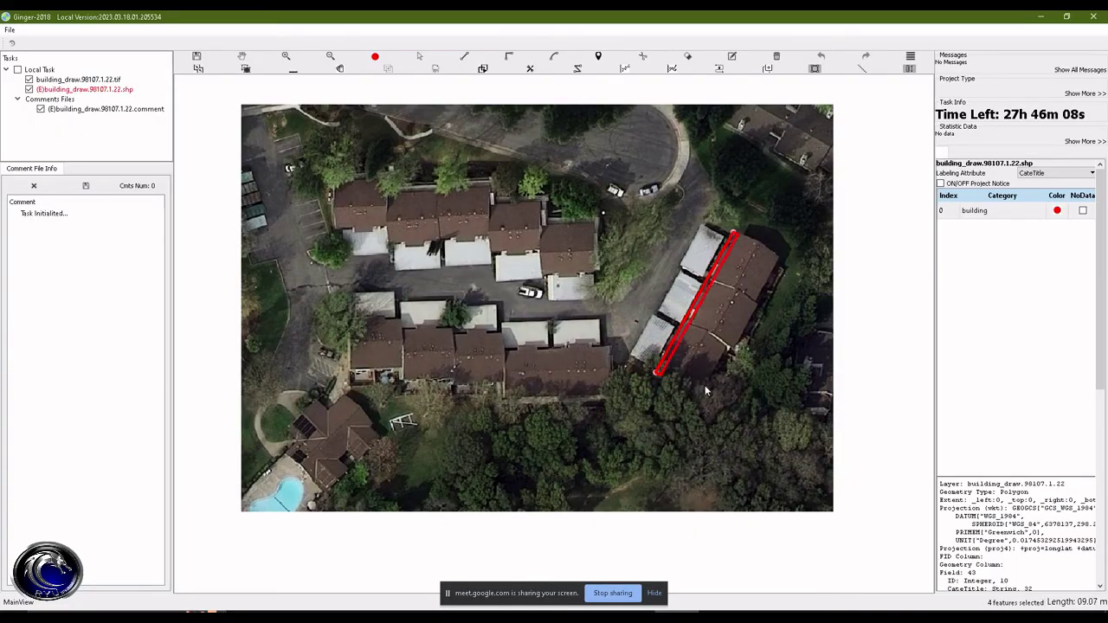
pyautogui.click(722, 396)
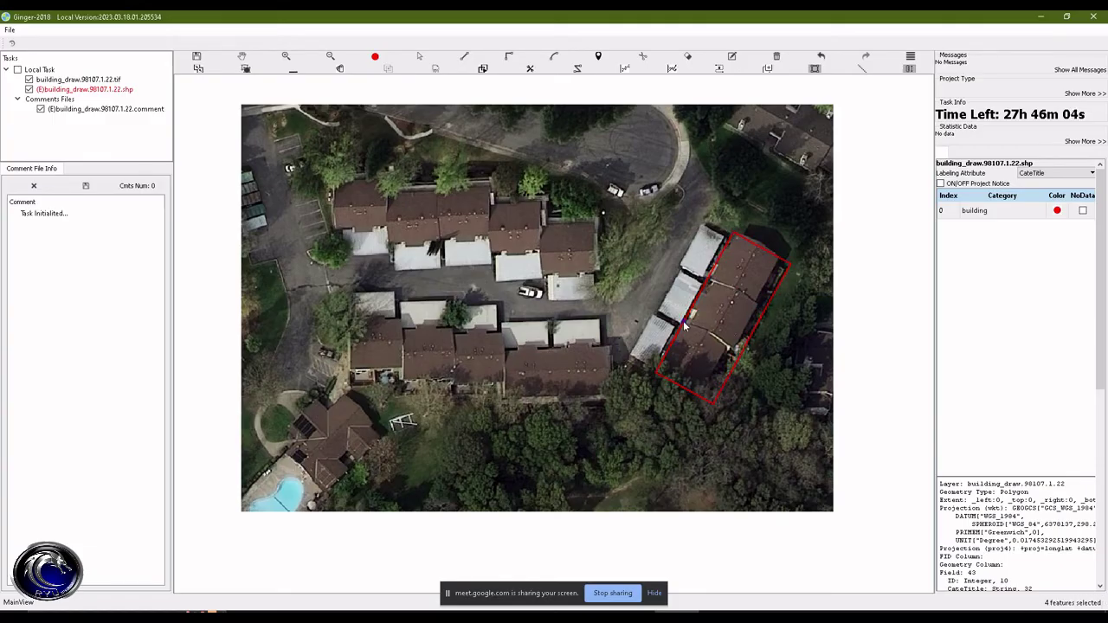
# Step: Split the rectangle in two along the roof seam above the southern unit and restore it as one polygon
pyautogui.press('s')
pyautogui.click(683, 322)
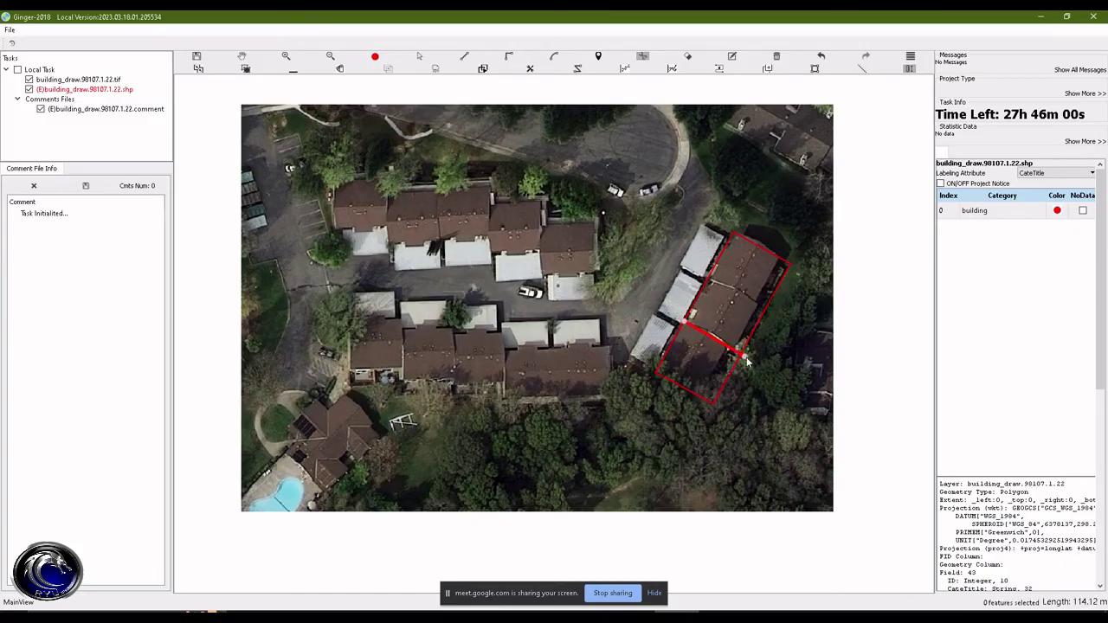
pyautogui.scroll(2, 752, 358)
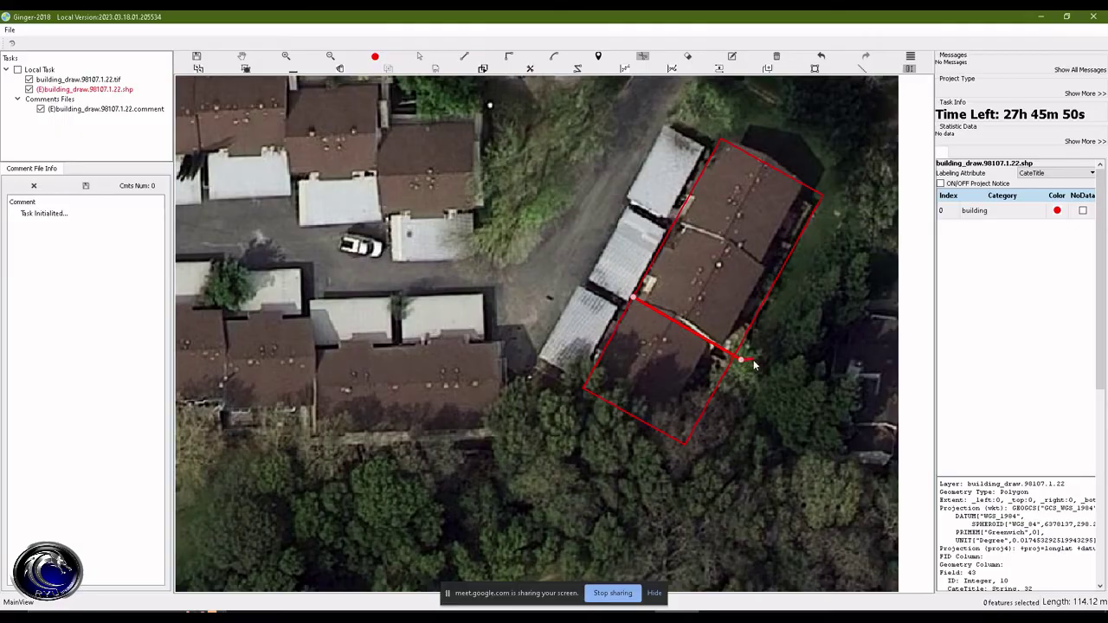
pyautogui.moveTo(751, 363); pyautogui.dragTo(739, 358)
pyautogui.moveTo(739, 360)
pyautogui.mouseDown()
pyautogui.moveTo(852, 425)
pyautogui.moveTo(747, 362)
pyautogui.mouseUp()
pyautogui.rightClick(746, 363)
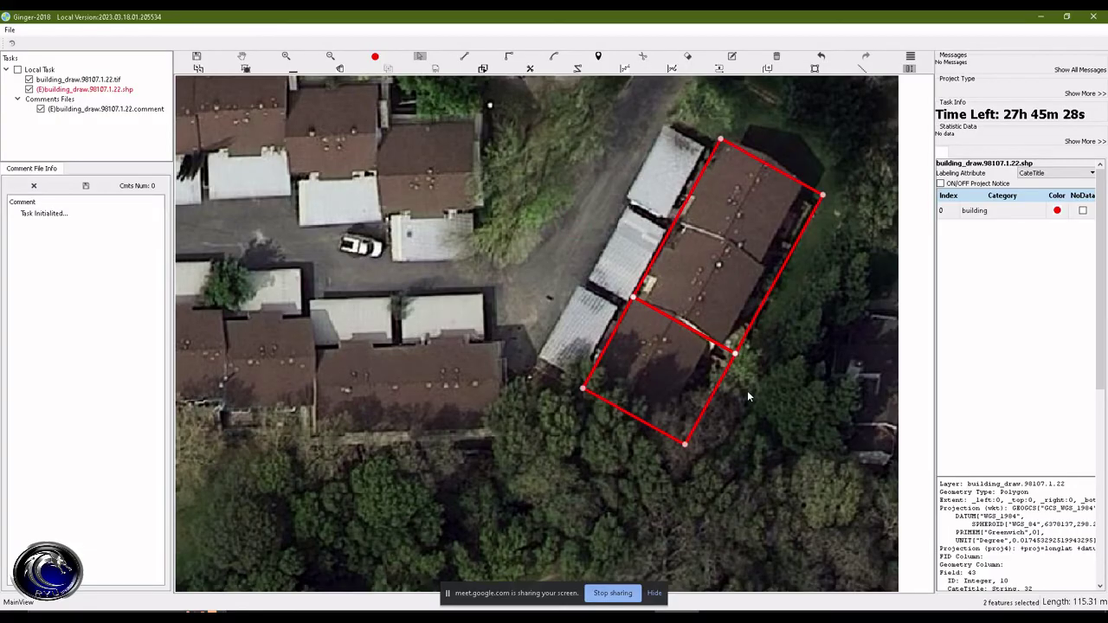
pyautogui.click(785, 386)
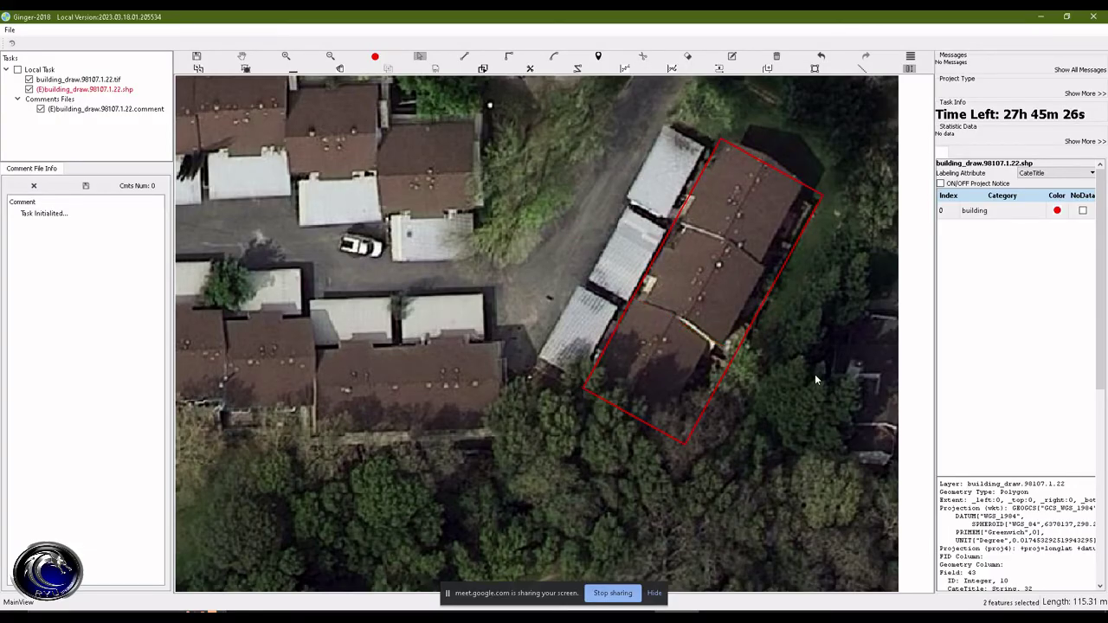
# Step: Split the rectangle into three parts along both roof seams, using one right-angled line that turns outside its east edge
pyautogui.press('r')
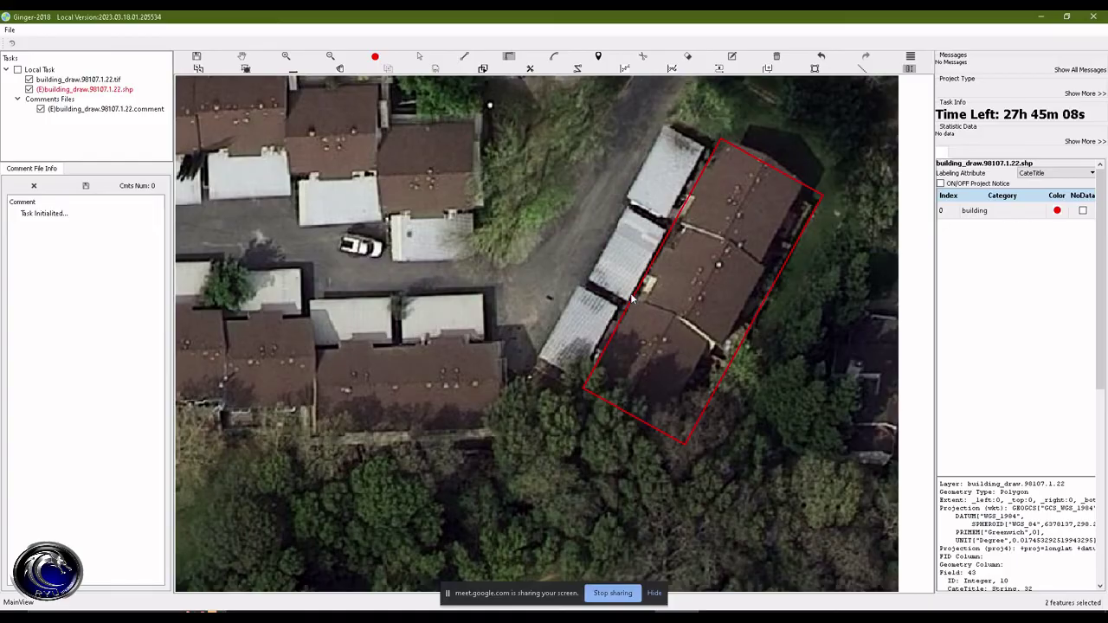
pyautogui.click(633, 301)
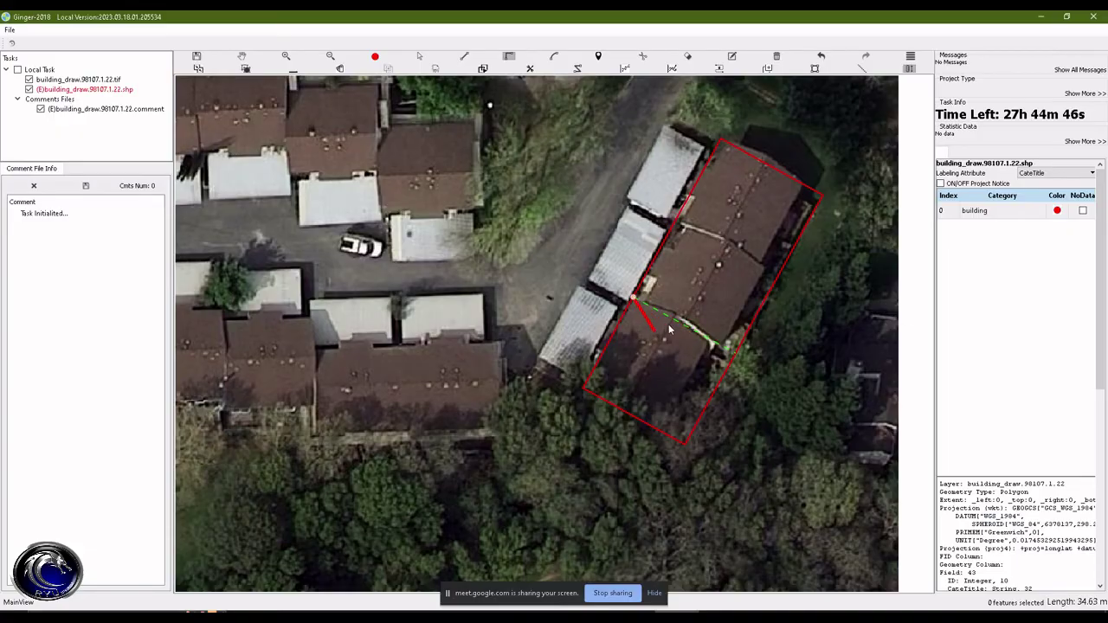
pyautogui.click(741, 356)
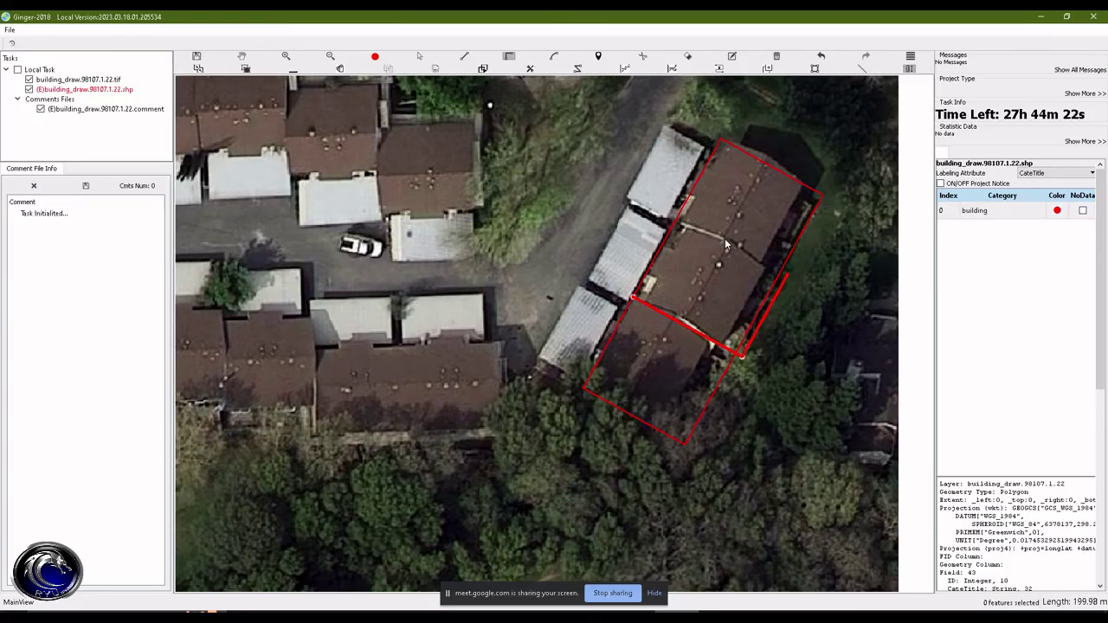
pyautogui.click(725, 240)
pyautogui.click(625, 192)
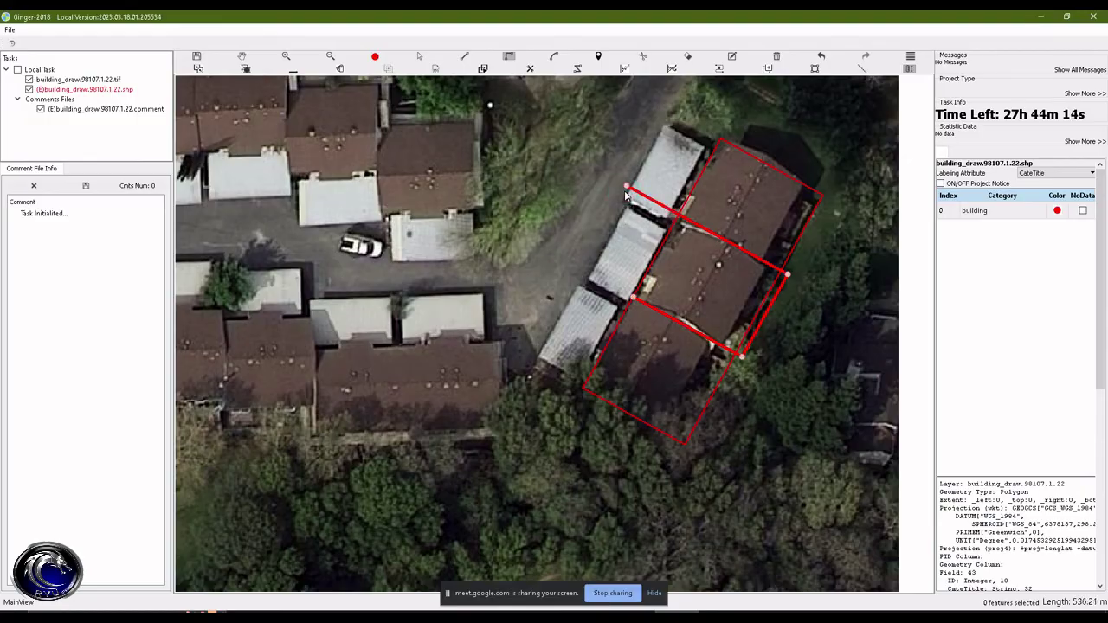
pyautogui.rightClick(625, 191)
pyautogui.press('c')
pyautogui.hotkey('alt', 'Tab')
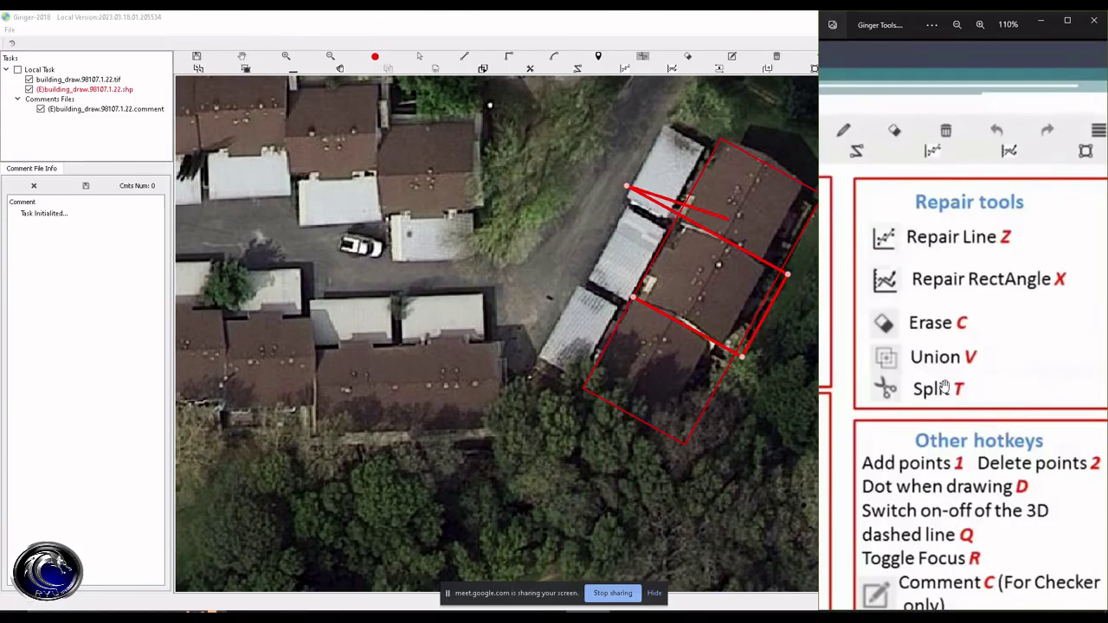
pyautogui.hotkey('alt', 'Tab')
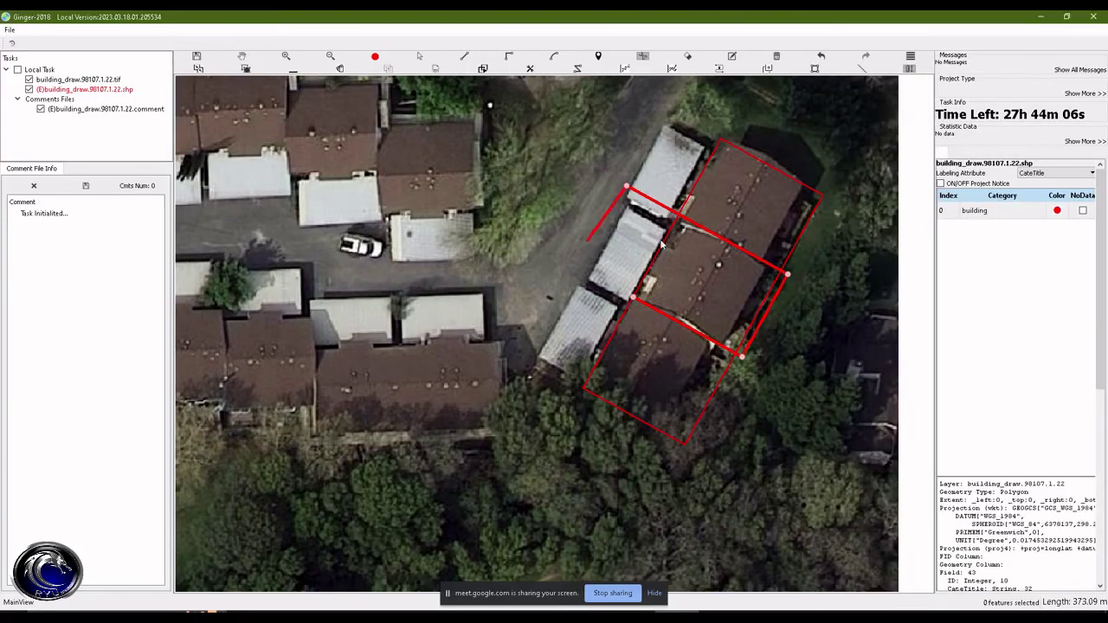
pyautogui.click(559, 186)
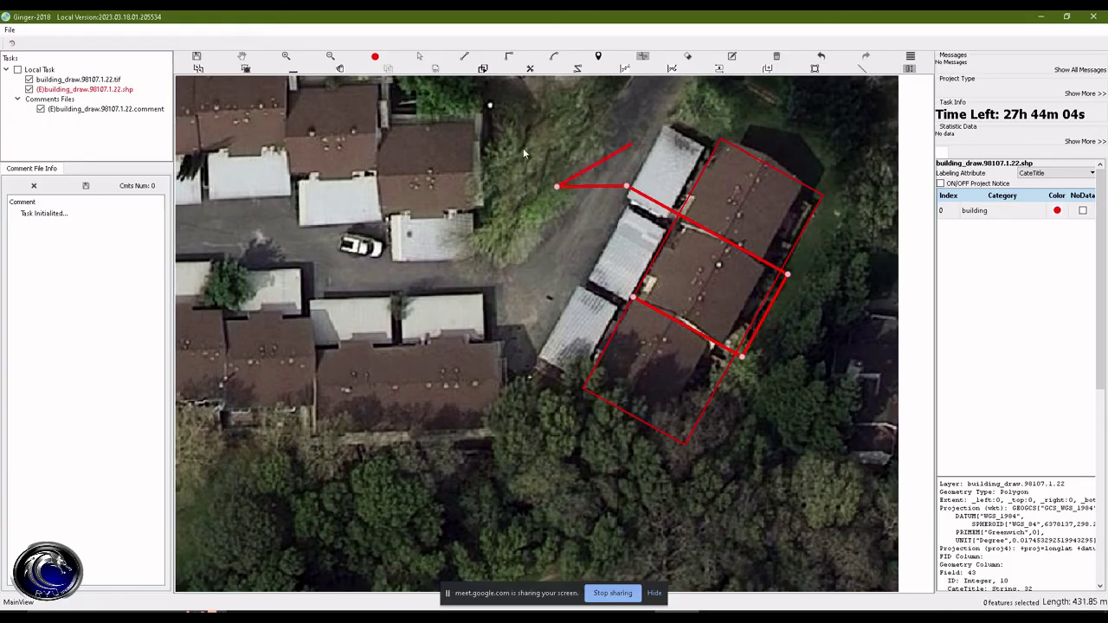
pyautogui.rightClick(536, 238)
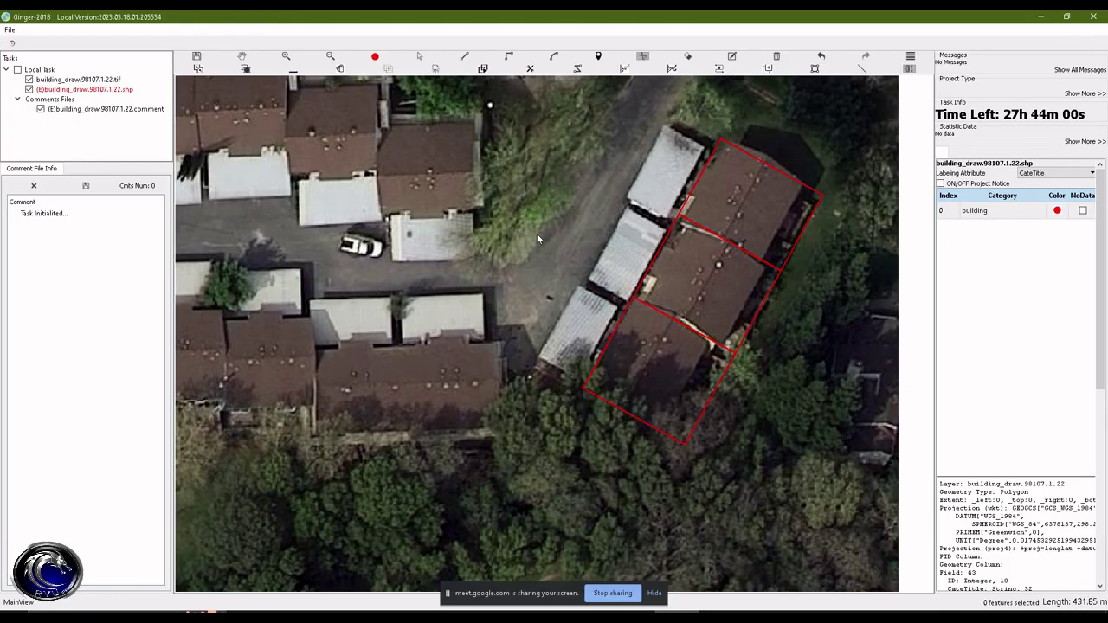
# Step: Extend the southern polygon's west edge over its white garage roof and fit the extension's north edge to the garage
pyautogui.scroll(-1, 538, 235)
pyautogui.scroll(-1, 574, 262)
pyautogui.moveTo(574, 262); pyautogui.dragTo(581, 240)
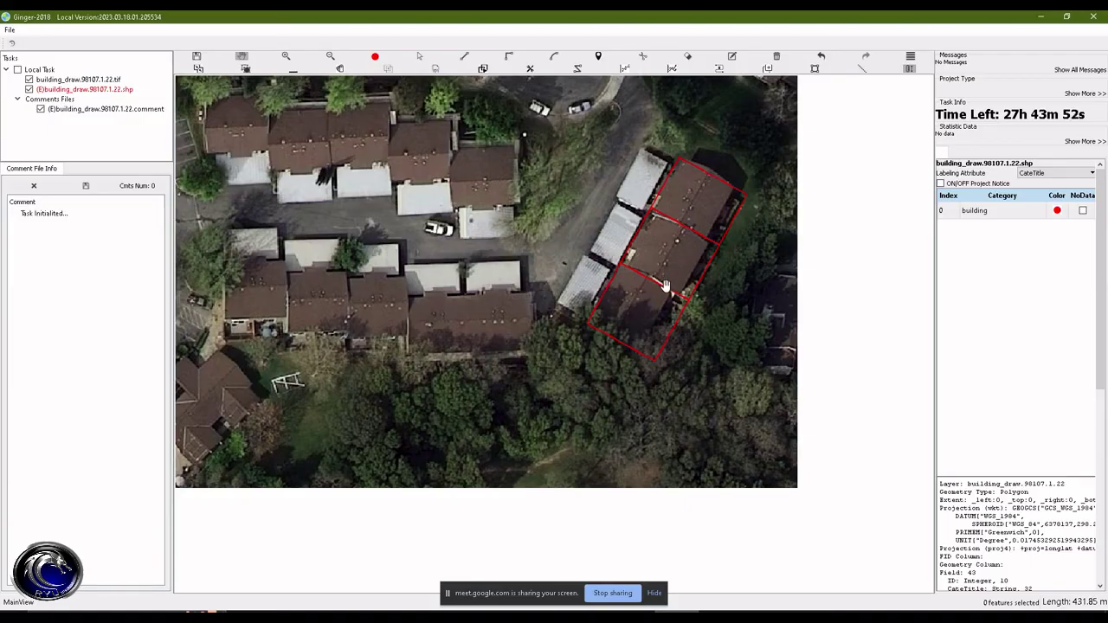
pyautogui.scroll(1, 665, 285)
pyautogui.click(597, 299)
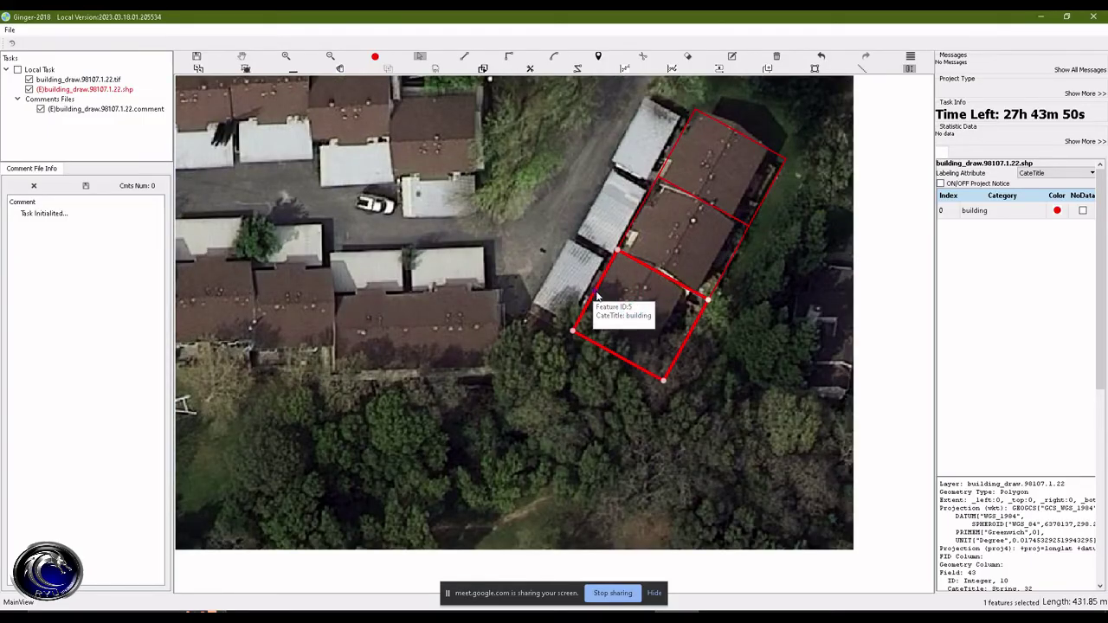
pyautogui.moveTo(596, 299); pyautogui.dragTo(559, 274)
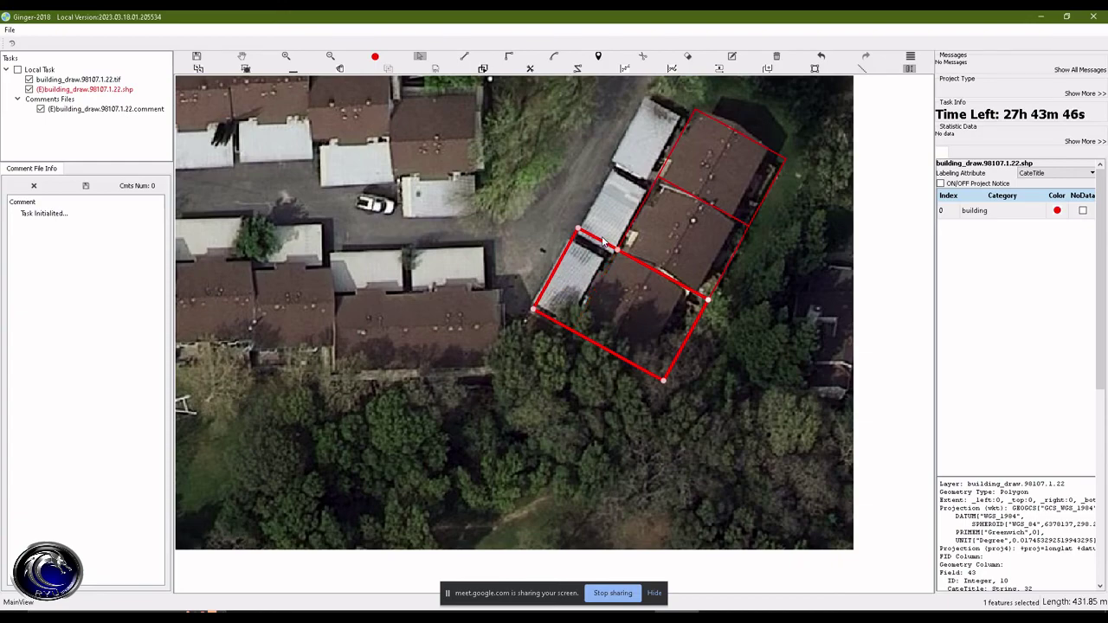
pyautogui.moveTo(602, 245); pyautogui.dragTo(594, 256)
# Step: Extend the west edges of the middle and northern polygons to cover their adjoining white garage roofs
pyautogui.click(665, 219)
pyautogui.moveTo(638, 213); pyautogui.dragTo(578, 232)
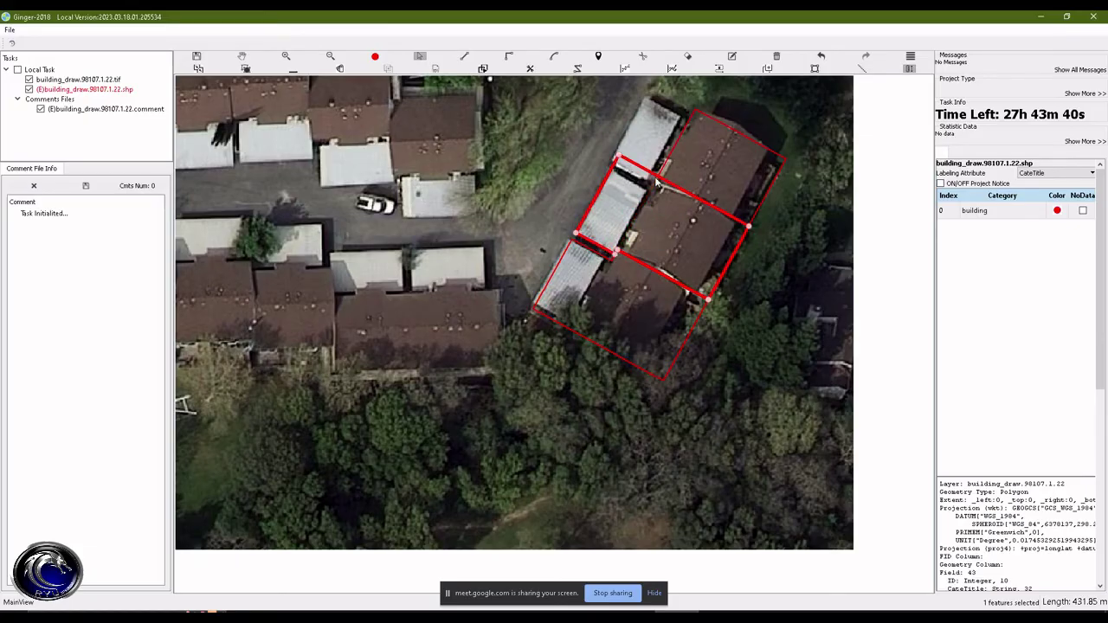
pyautogui.moveTo(642, 173)
pyautogui.mouseDown()
pyautogui.moveTo(635, 188)
pyautogui.moveTo(645, 174)
pyautogui.mouseUp()
pyautogui.click(685, 160)
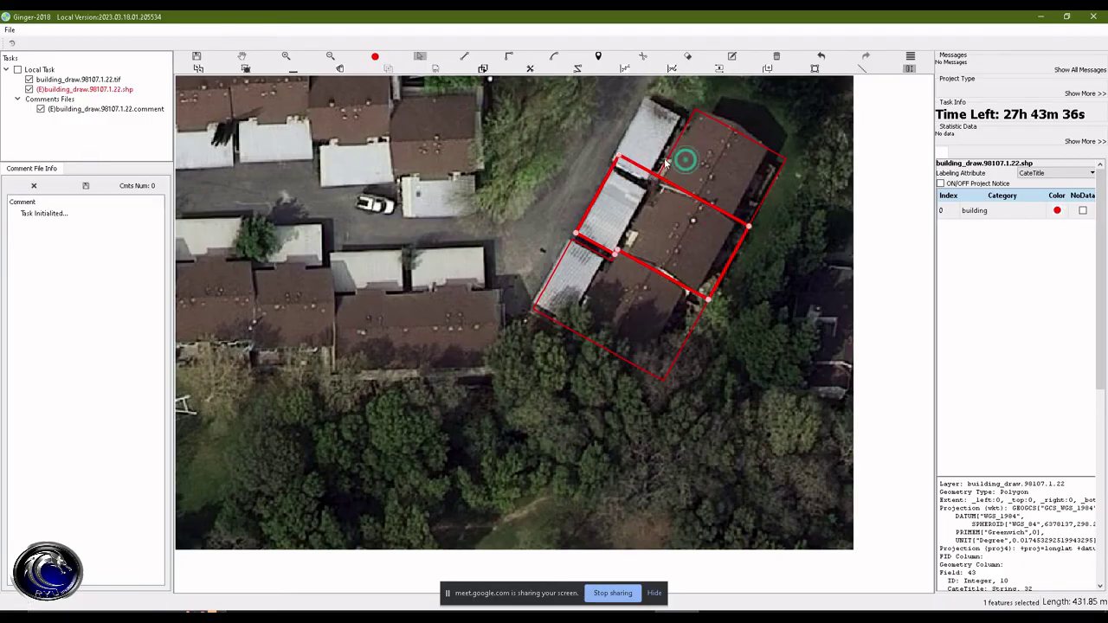
pyautogui.moveTo(666, 163); pyautogui.dragTo(626, 142)
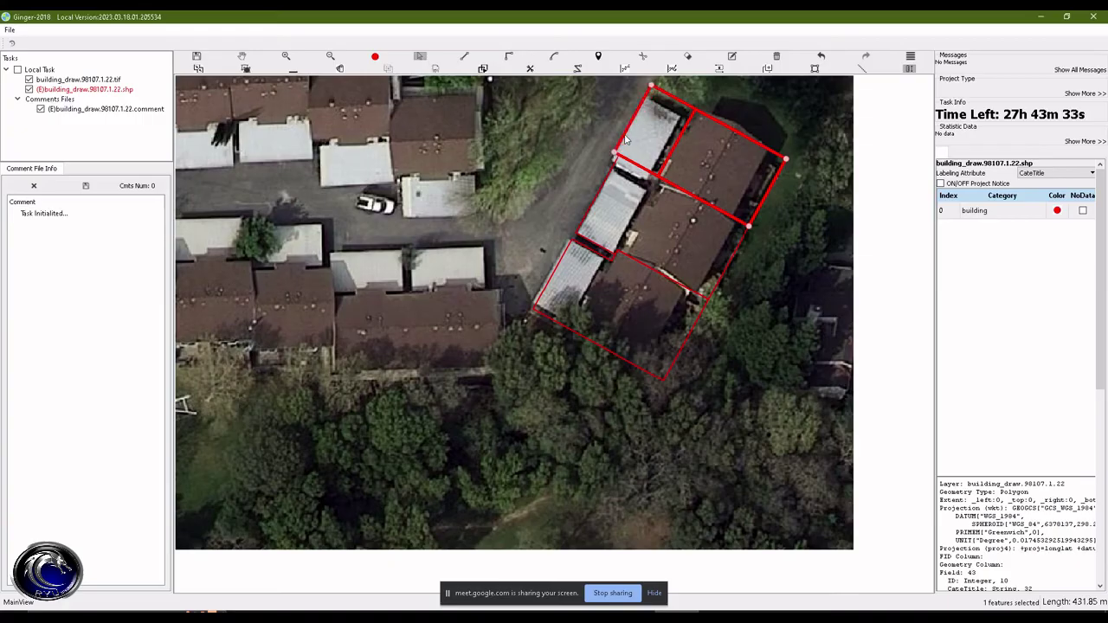
# Step: Move the north edge of the middle polygon's garage extension southward to match the garage roof
pyautogui.click(637, 210)
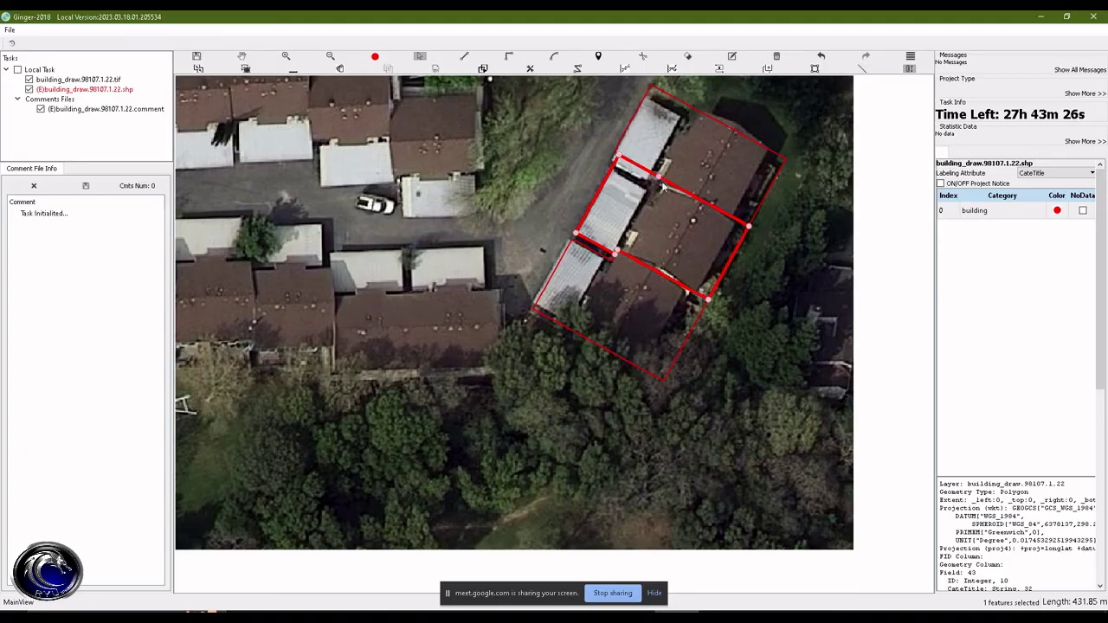
pyautogui.click(660, 178)
pyautogui.moveTo(637, 179); pyautogui.dragTo(633, 183)
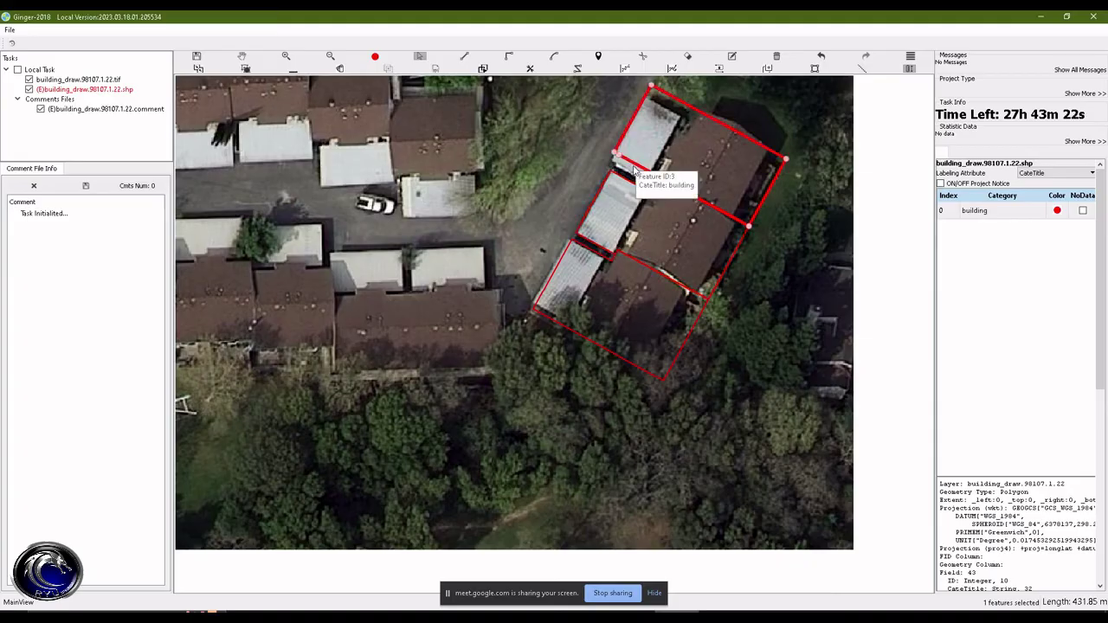
# Step: Fit the north and south edges of the northern polygon's garage extension to the white garage roof
pyautogui.click(635, 165)
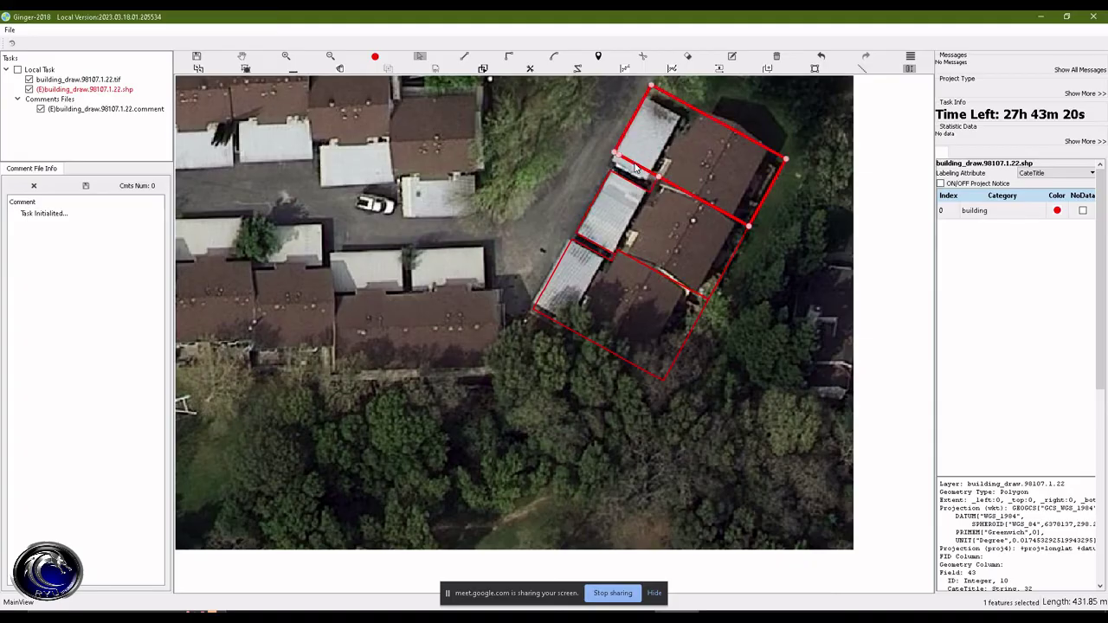
pyautogui.click(630, 169)
pyautogui.scroll(3, 620, 156)
pyautogui.scroll(-1, 620, 154)
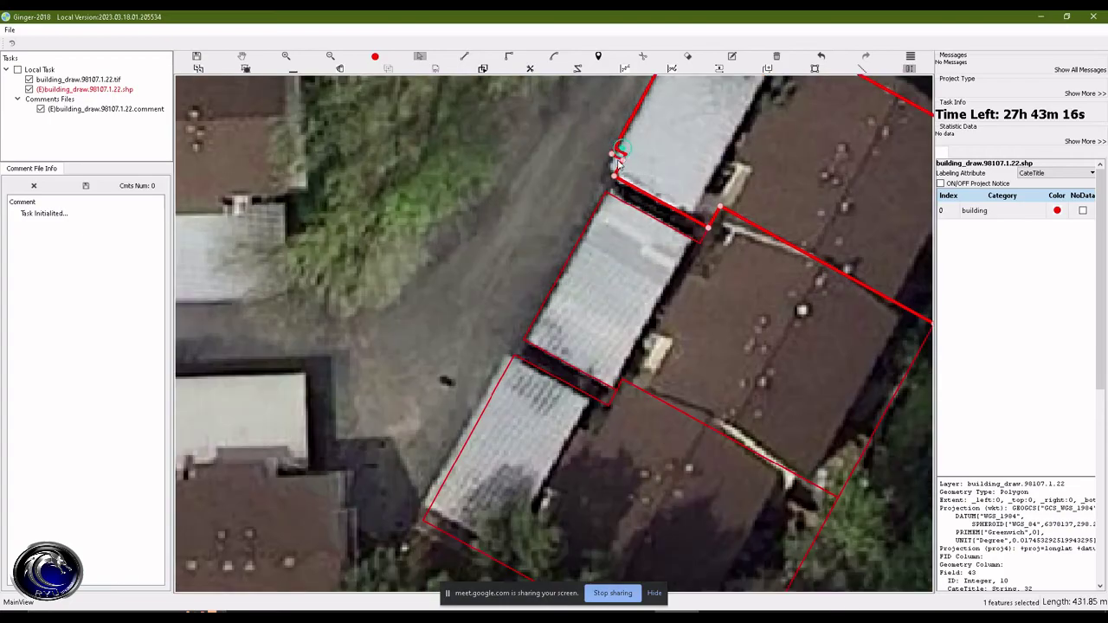
pyautogui.scroll(-1, 658, 147)
pyautogui.moveTo(701, 134); pyautogui.dragTo(613, 213)
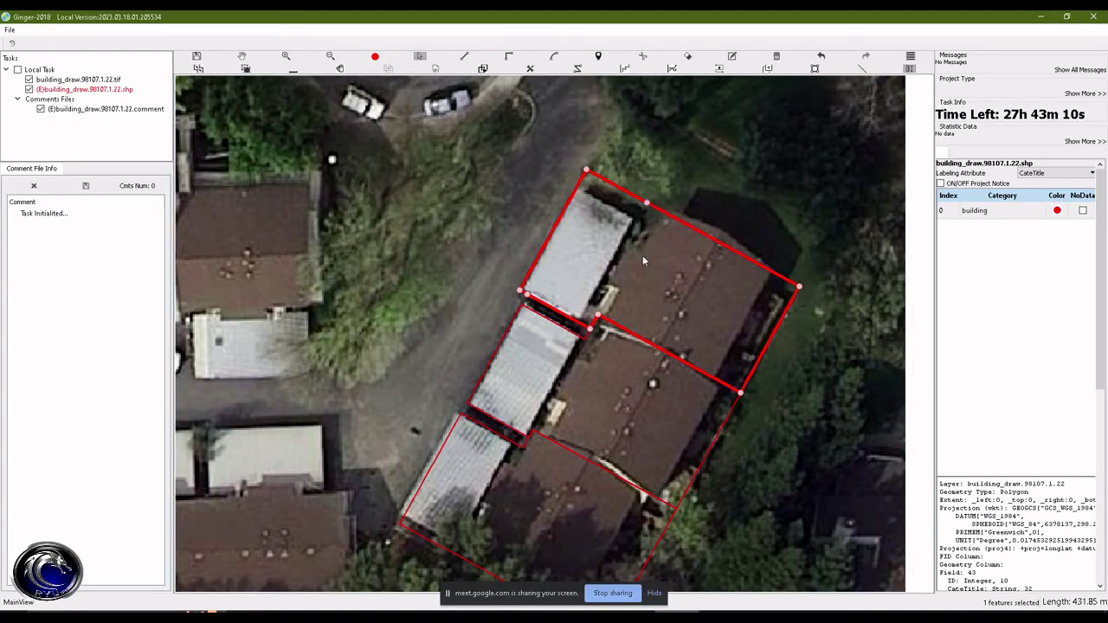
pyautogui.click(620, 186)
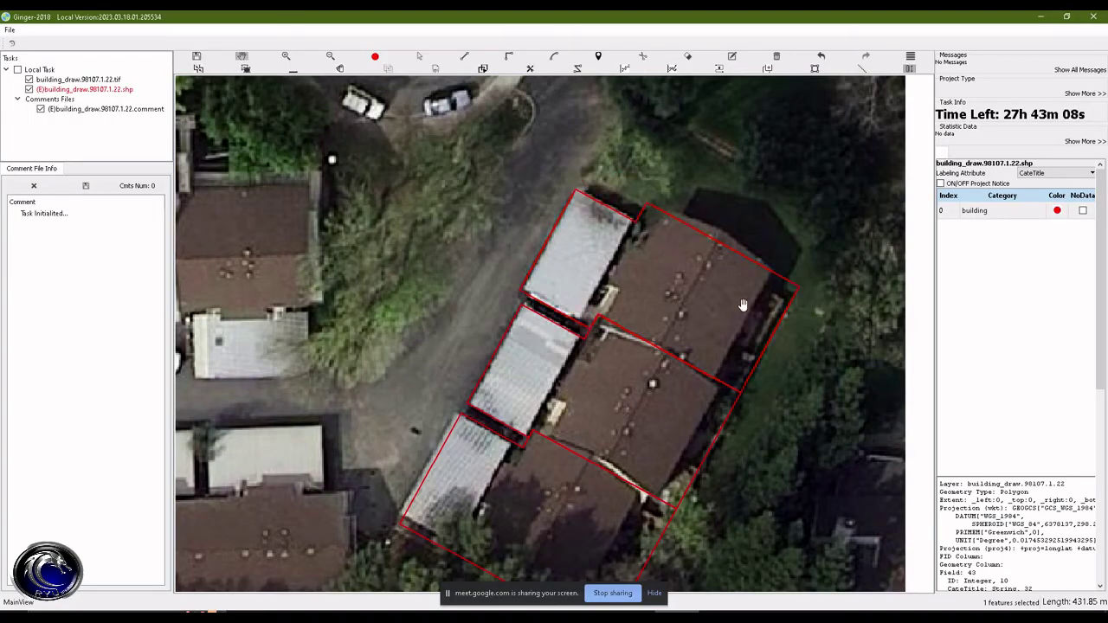
# Step: Hide the building shapefile layer to examine the uncovered roofs of the three units
pyautogui.moveTo(742, 304); pyautogui.dragTo(755, 184)
pyautogui.press('space')
pyautogui.moveTo(821, 279); pyautogui.dragTo(802, 205)
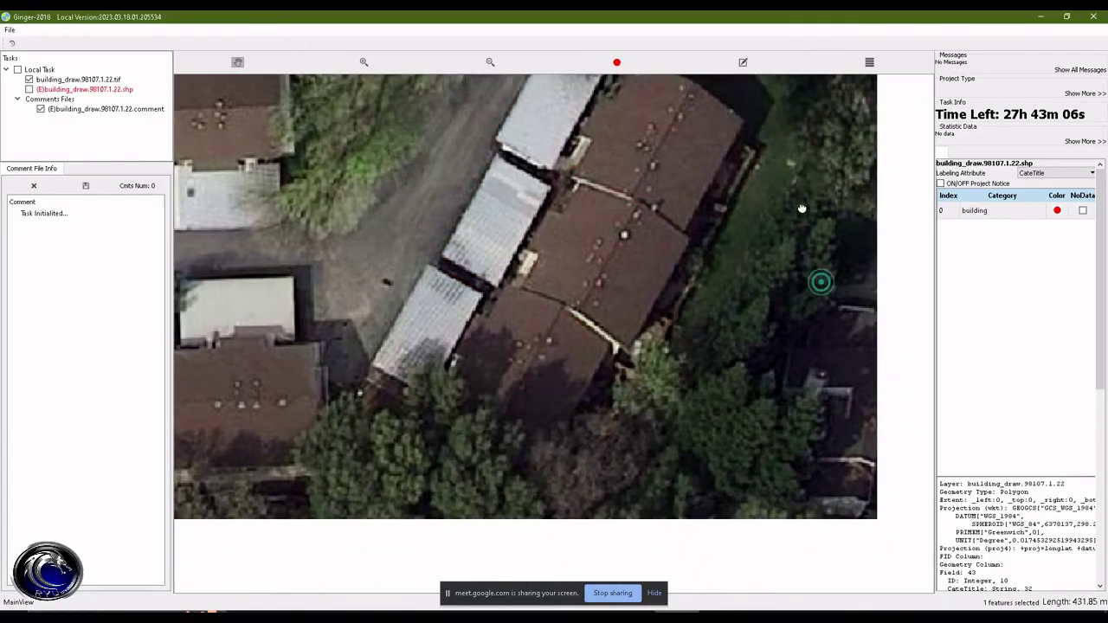
# Step: Show the building layer again and notch the northeast corner of the northern unit's polygon to follow the roof edge
pyautogui.press('space')
pyautogui.press('space')
pyautogui.press('space')
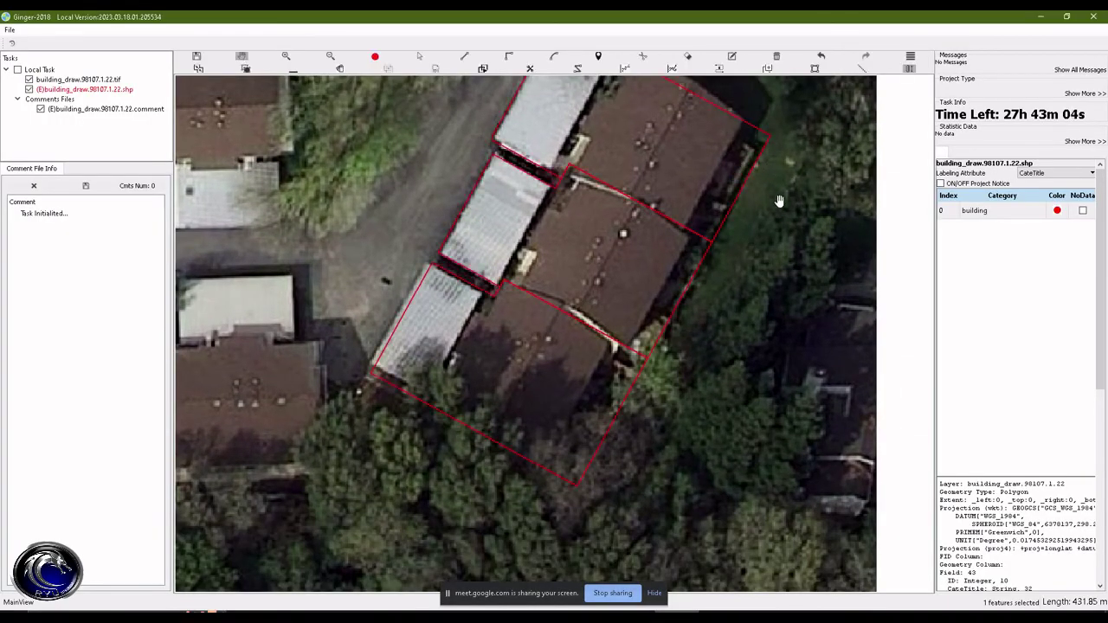
pyautogui.click(736, 135)
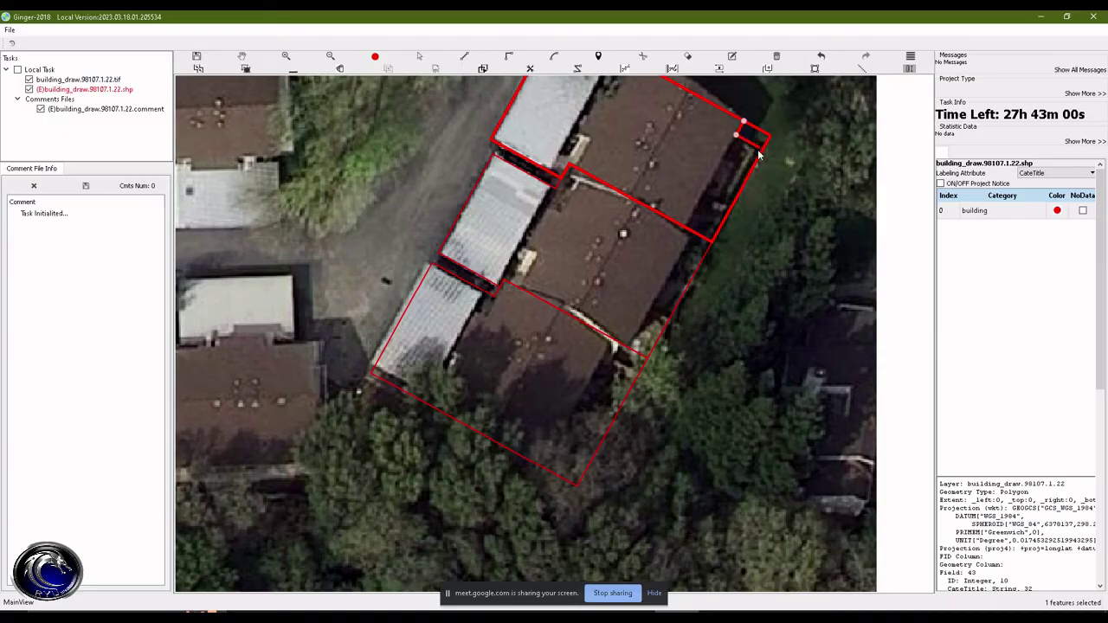
pyautogui.click(759, 149)
pyautogui.moveTo(775, 219); pyautogui.dragTo(816, 105)
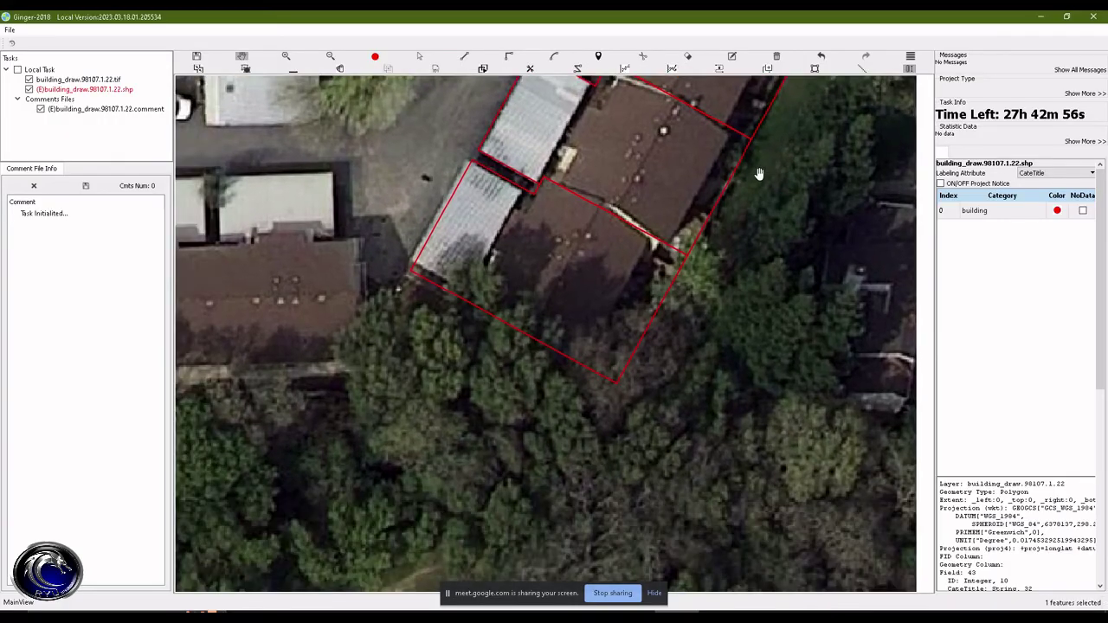
# Step: Select the southern unit's polygon and repair its south edge slightly northward, from the garage's southwest corner to the southeast corner
pyautogui.press('space')
pyautogui.press('space')
pyautogui.press('s')
pyautogui.click(634, 359)
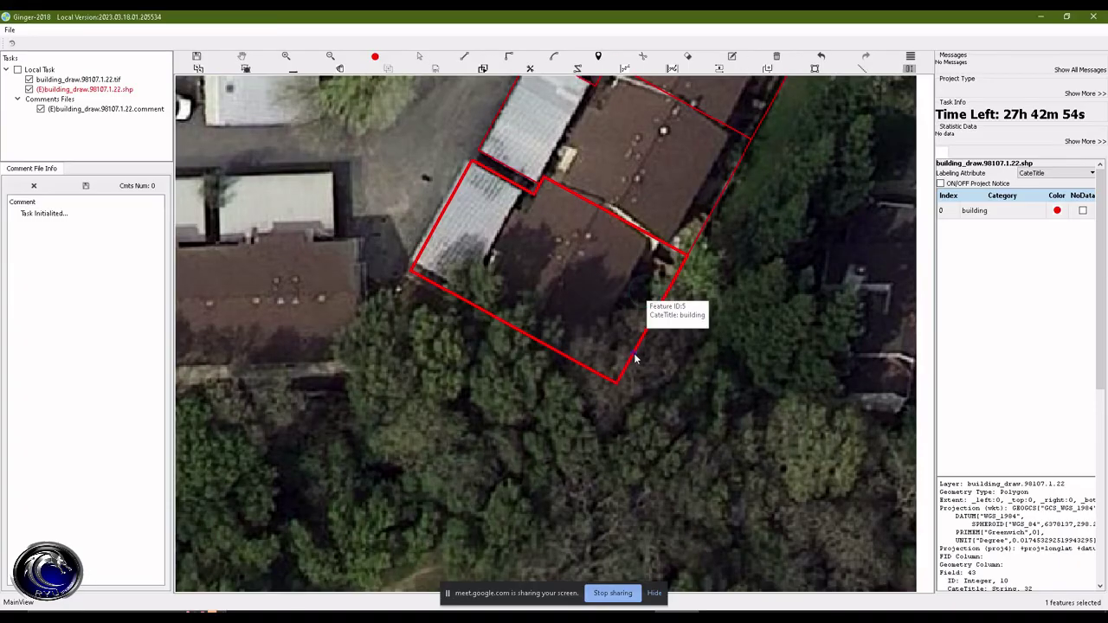
pyautogui.click(416, 263)
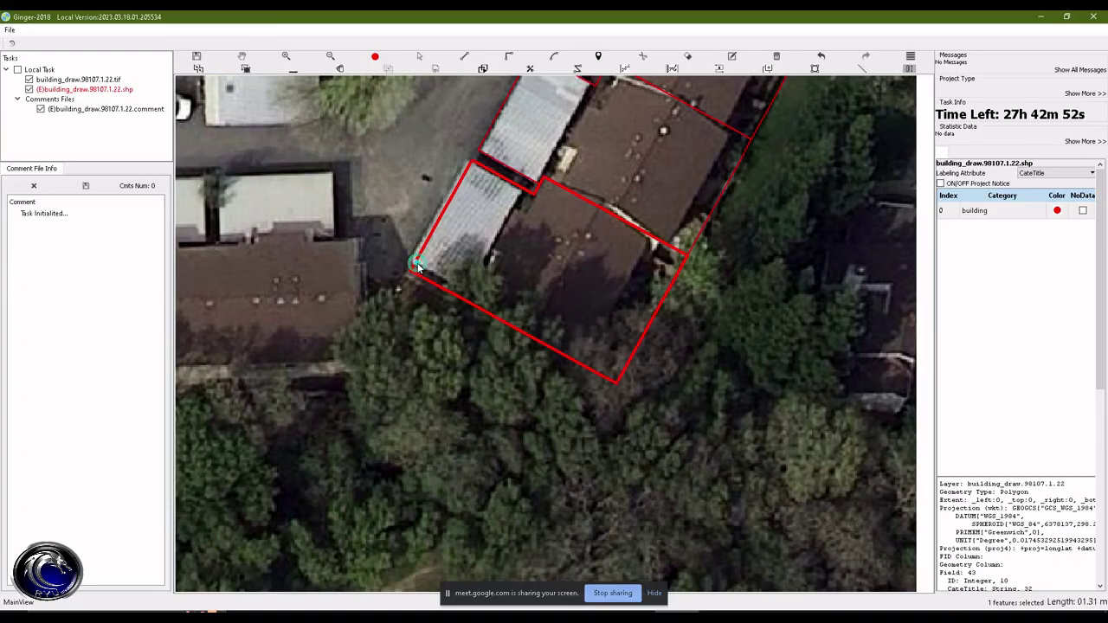
pyautogui.click(618, 375)
# Step: Examine the three units' polygons against the uncovered roofs by toggling the building layer's visibility
pyautogui.scroll(-3, 725, 281)
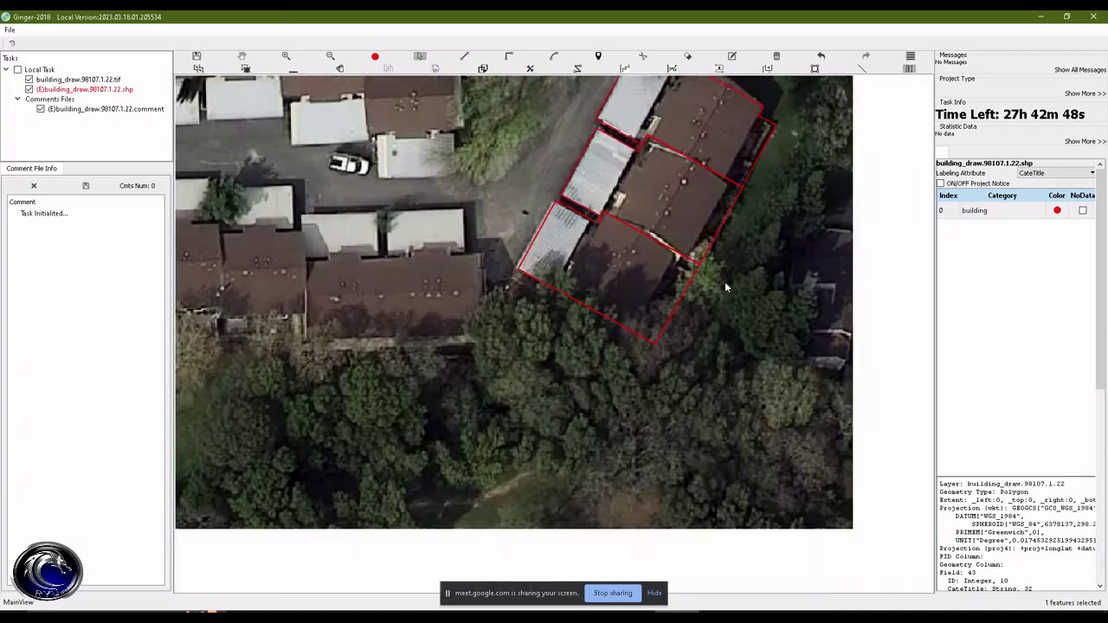
pyautogui.moveTo(725, 301); pyautogui.dragTo(761, 281)
pyautogui.press('space')
pyautogui.press('space')
pyautogui.press('space')
pyautogui.press('space')
# Step: Start a right-angled outline on the lower building row, tracing the white garage roofs of the second and third units from the west
pyautogui.moveTo(567, 335); pyautogui.dragTo(620, 359)
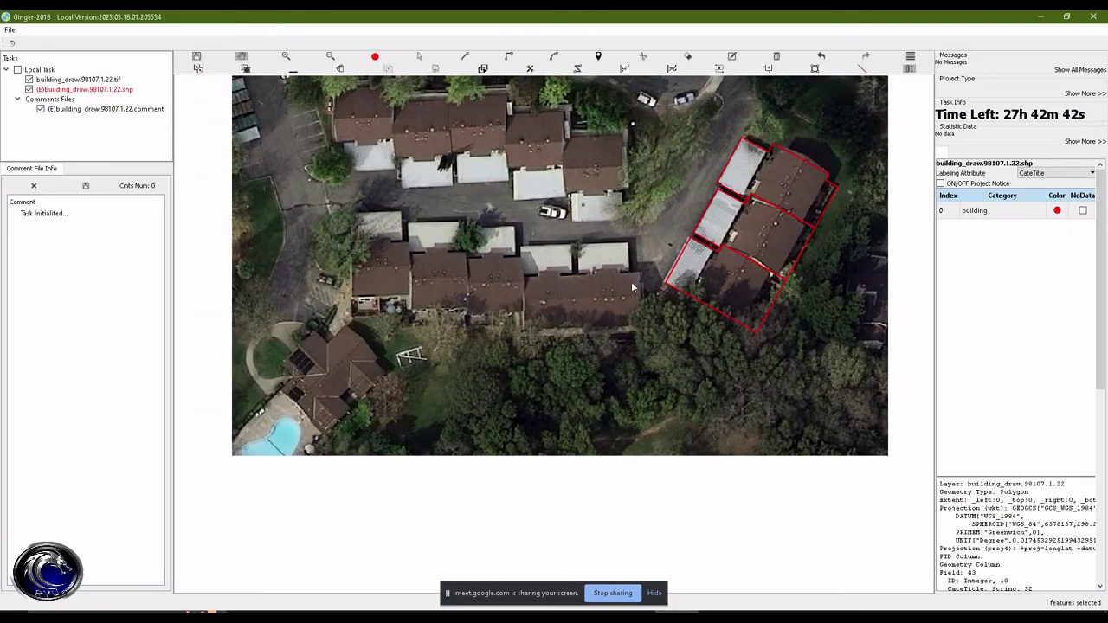
pyautogui.moveTo(417, 232); pyautogui.dragTo(430, 261)
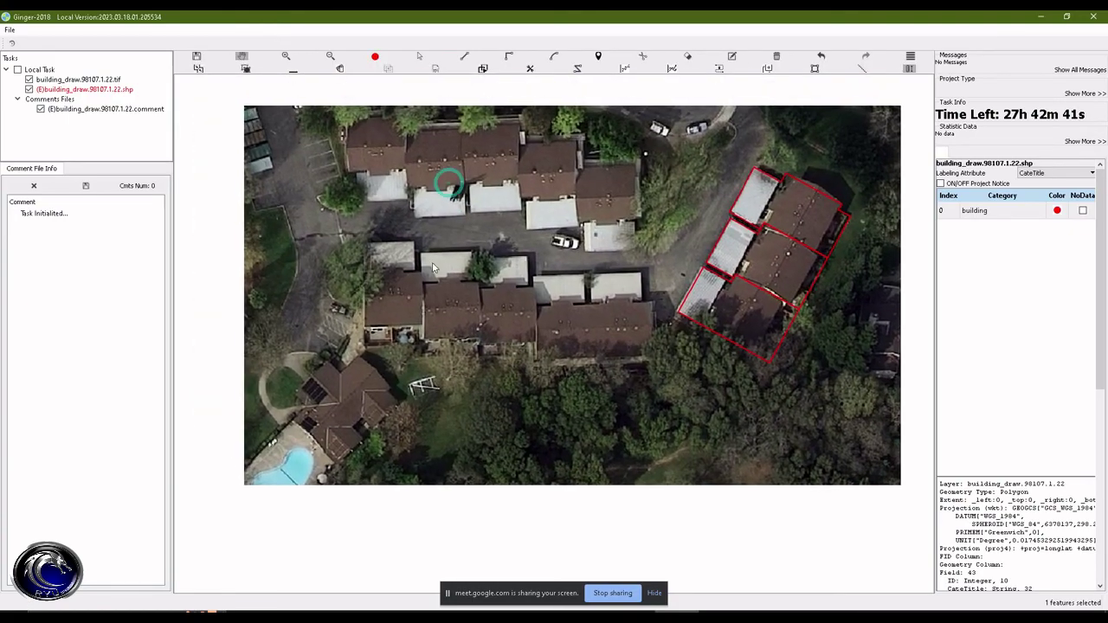
pyautogui.scroll(1, 431, 262)
pyautogui.scroll(2, 431, 261)
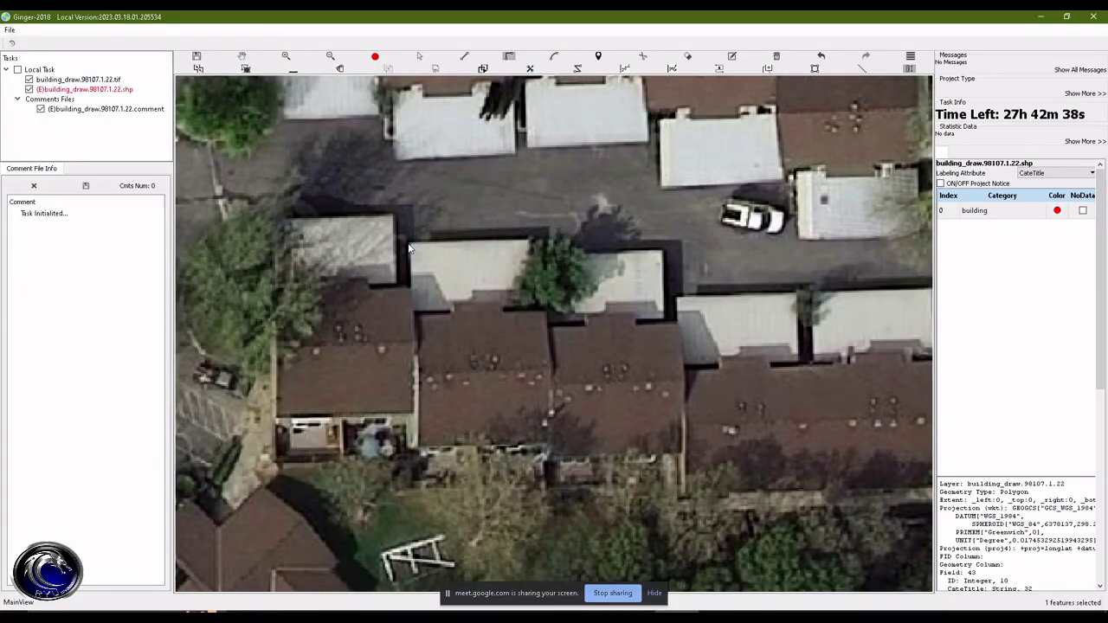
pyautogui.click(410, 243)
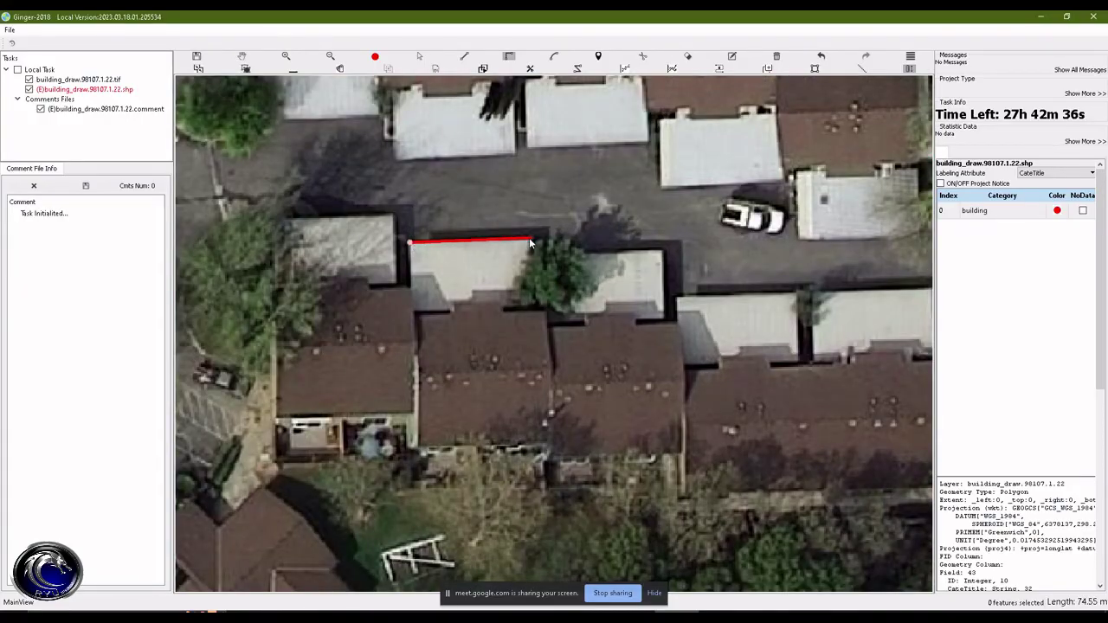
pyautogui.click(530, 239)
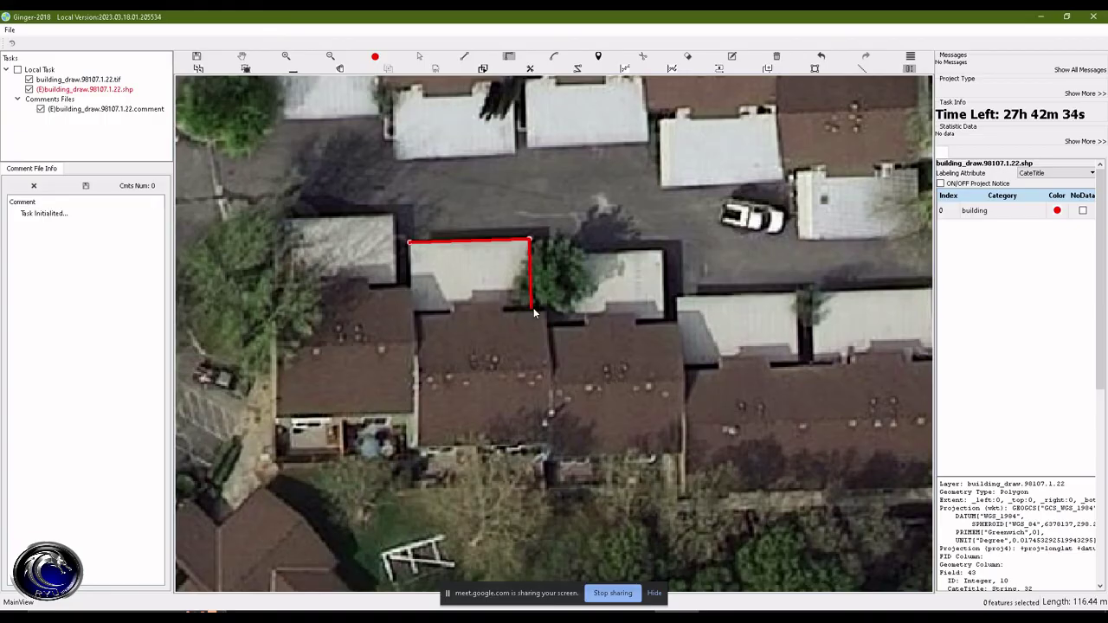
pyautogui.click(550, 308)
pyautogui.click(549, 253)
pyautogui.click(664, 252)
pyautogui.click(668, 322)
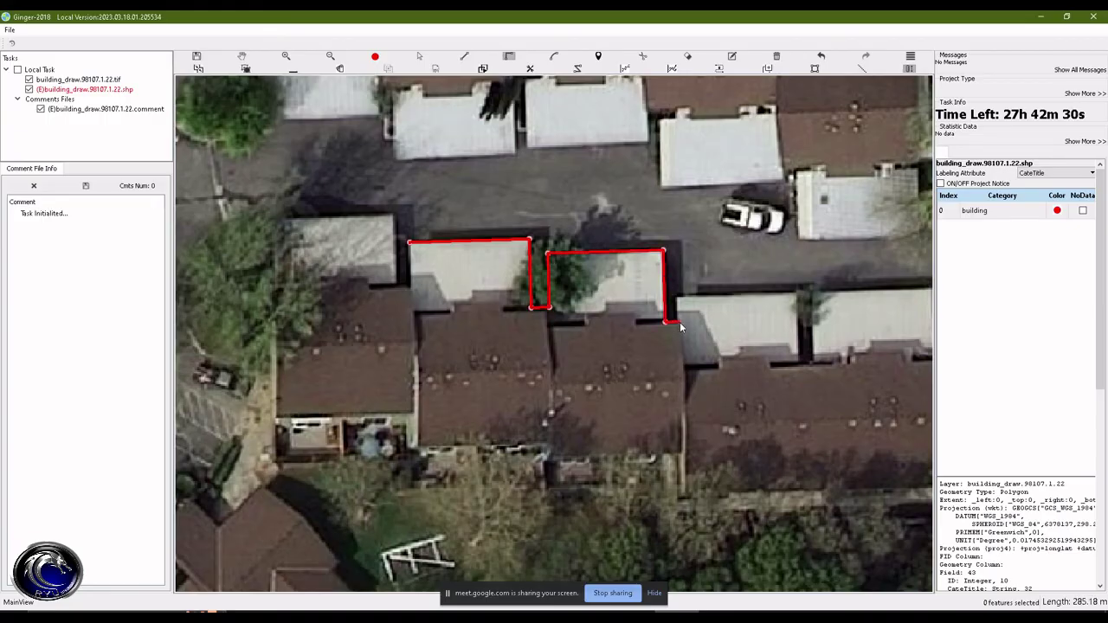
pyautogui.click(680, 323)
# Step: Continue the outline around the two easternmost white garage roofs, including the narrow gap between them
pyautogui.moveTo(718, 285); pyautogui.dragTo(566, 235)
pyautogui.scroll(-2, 411, 140)
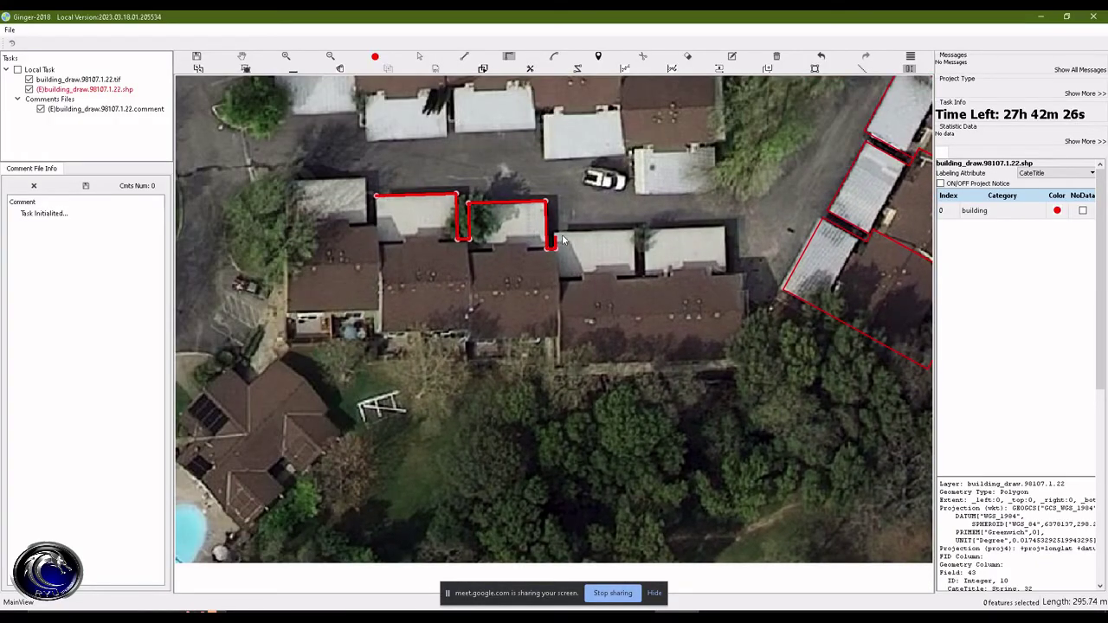
pyautogui.click(556, 232)
pyautogui.click(634, 230)
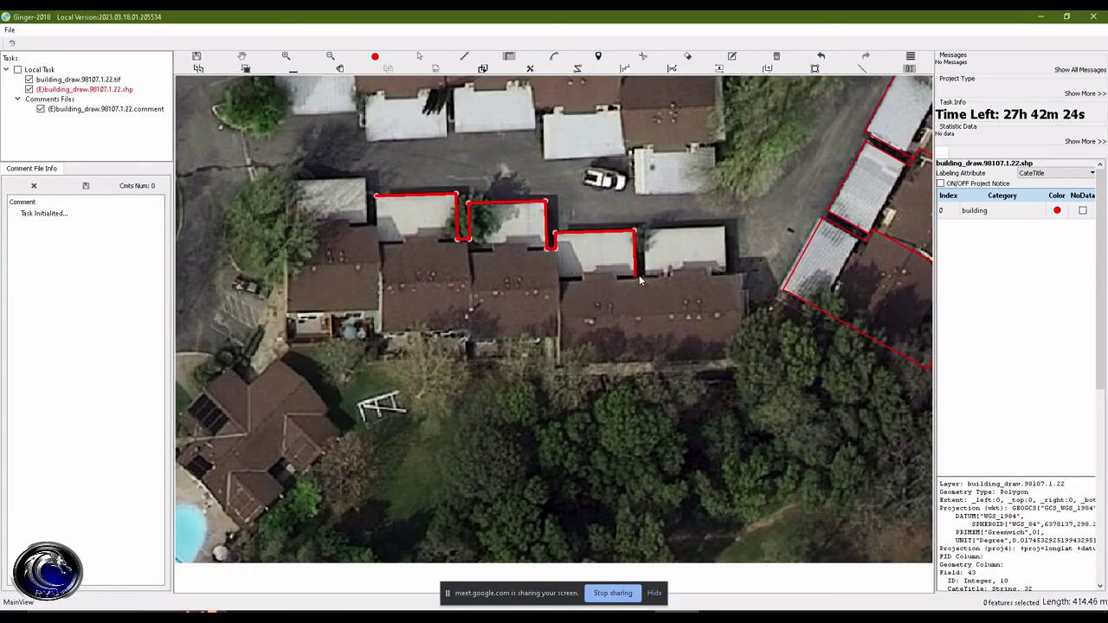
pyautogui.click(640, 278)
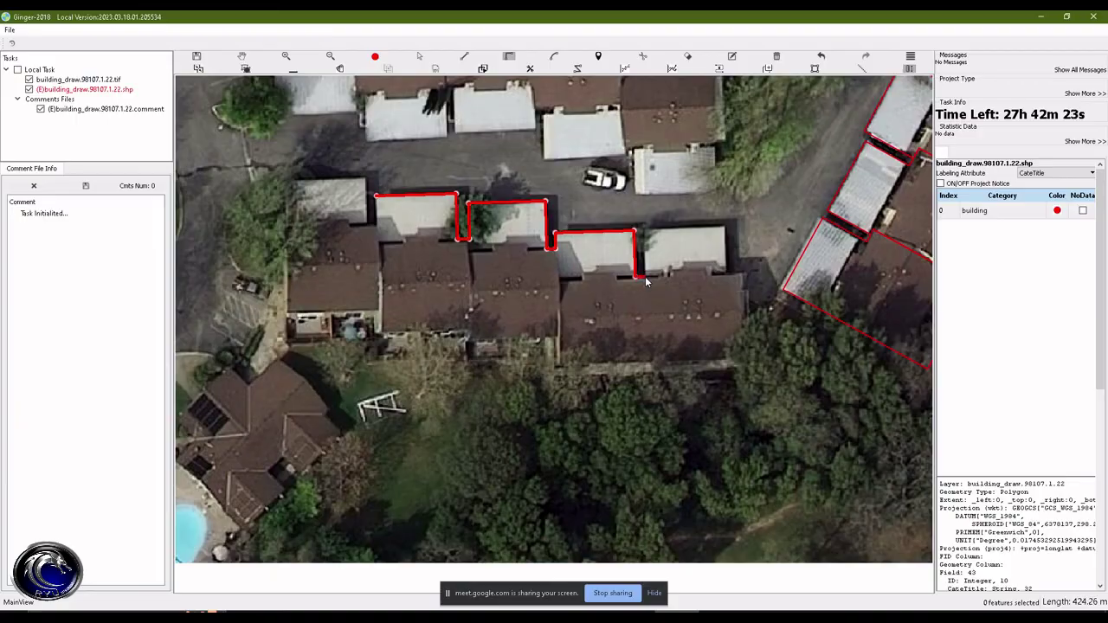
pyautogui.click(643, 231)
pyautogui.click(725, 229)
pyautogui.click(725, 276)
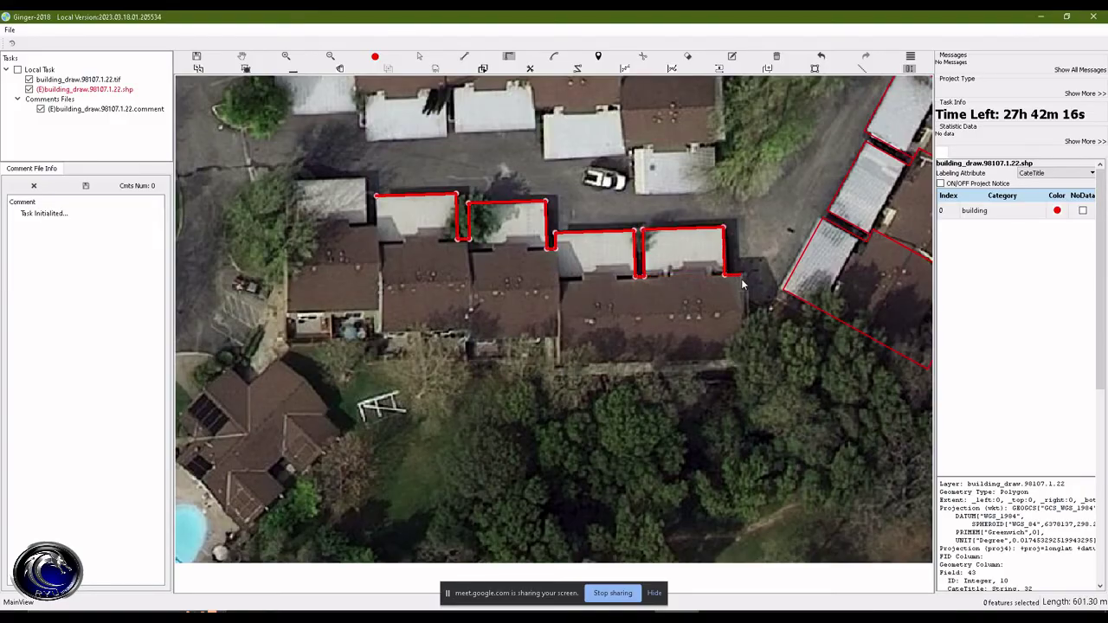
# Step: Trace the east and south edges of the wide eastern unit, including its rear yard strip
pyautogui.click(743, 276)
pyautogui.click(744, 362)
pyautogui.click(659, 386)
pyautogui.click(555, 385)
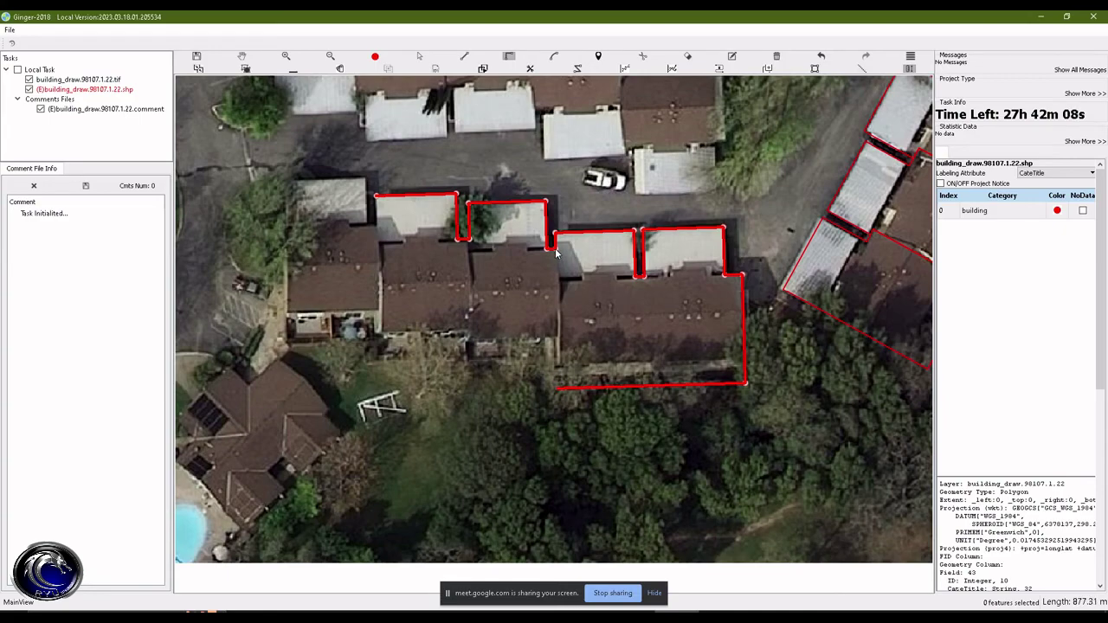
# Step: Trace the stepped south edges of the three western units as far as the row's southwest corner
pyautogui.click(556, 362)
pyautogui.click(473, 364)
pyautogui.click(472, 243)
pyautogui.click(379, 363)
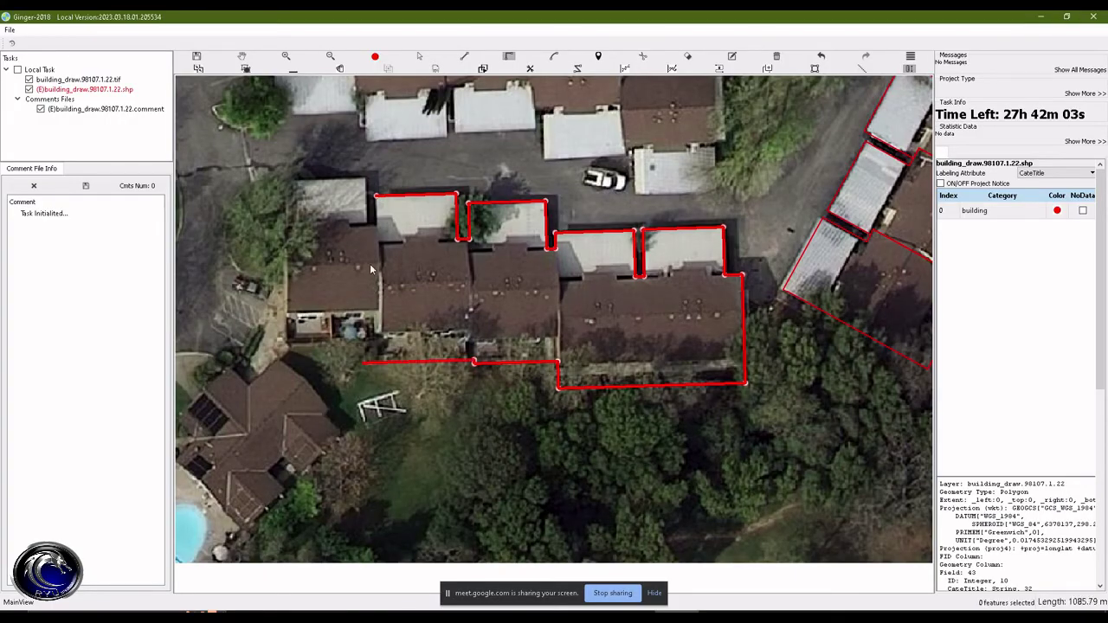
pyautogui.click(377, 197)
pyautogui.click(366, 348)
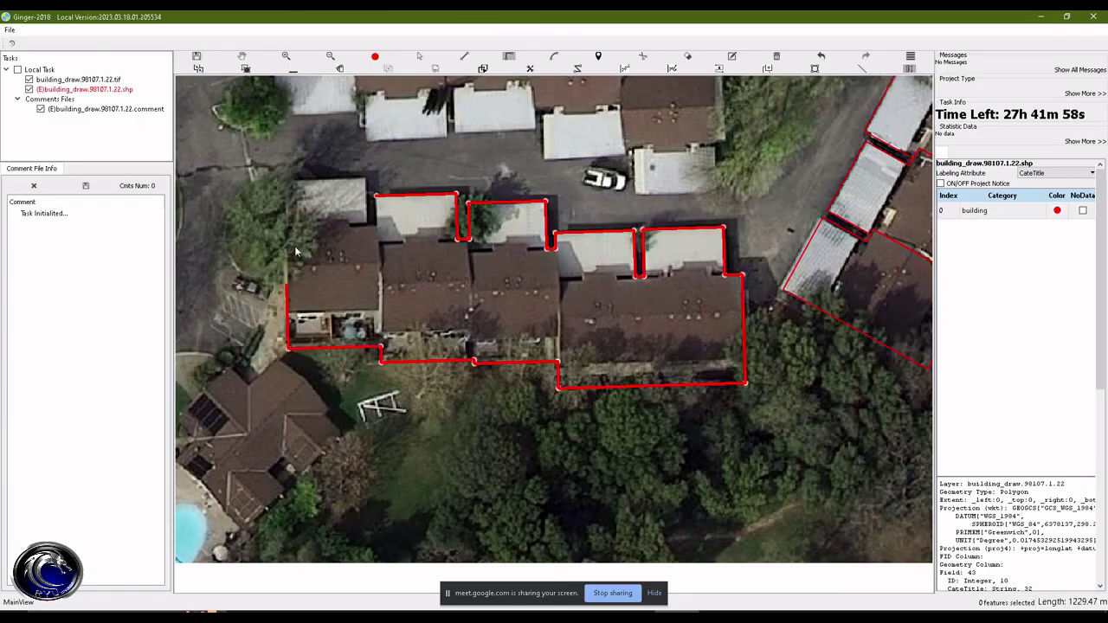
# Step: Trace the westernmost unit's west edge and garage roof, and close the row's outline at its starting corner
pyautogui.click(303, 183)
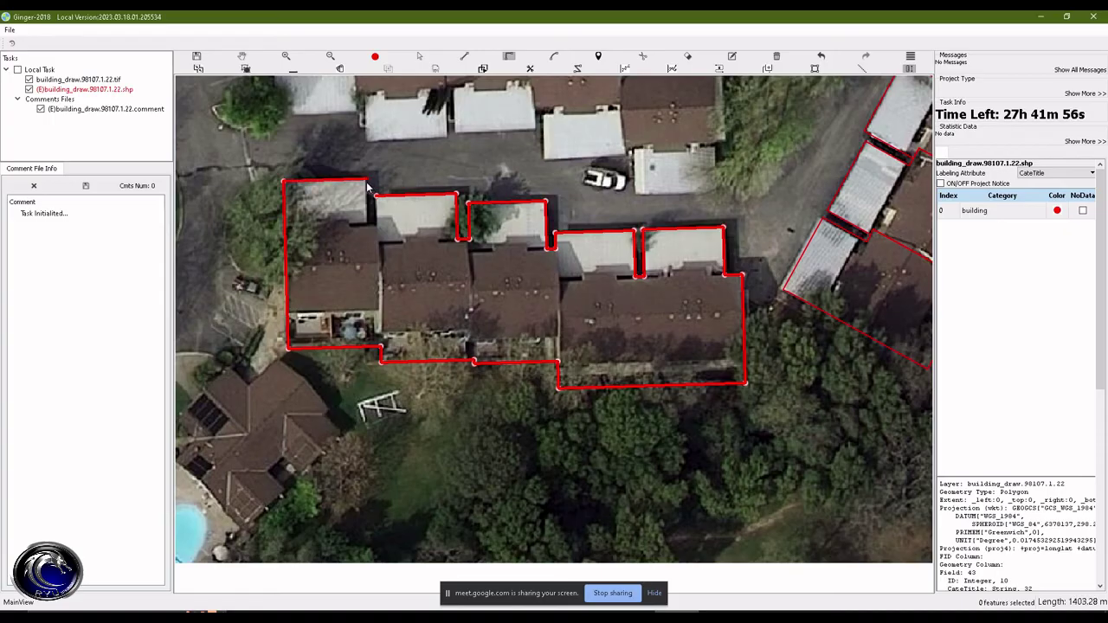
pyautogui.click(366, 181)
pyautogui.click(368, 229)
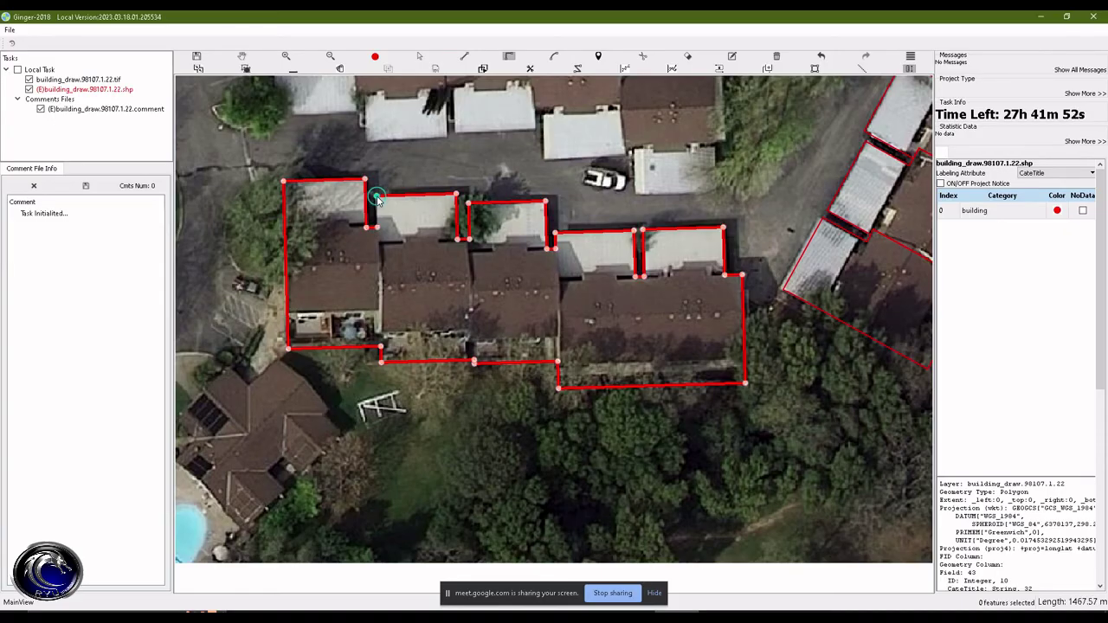
pyautogui.doubleClick(377, 199)
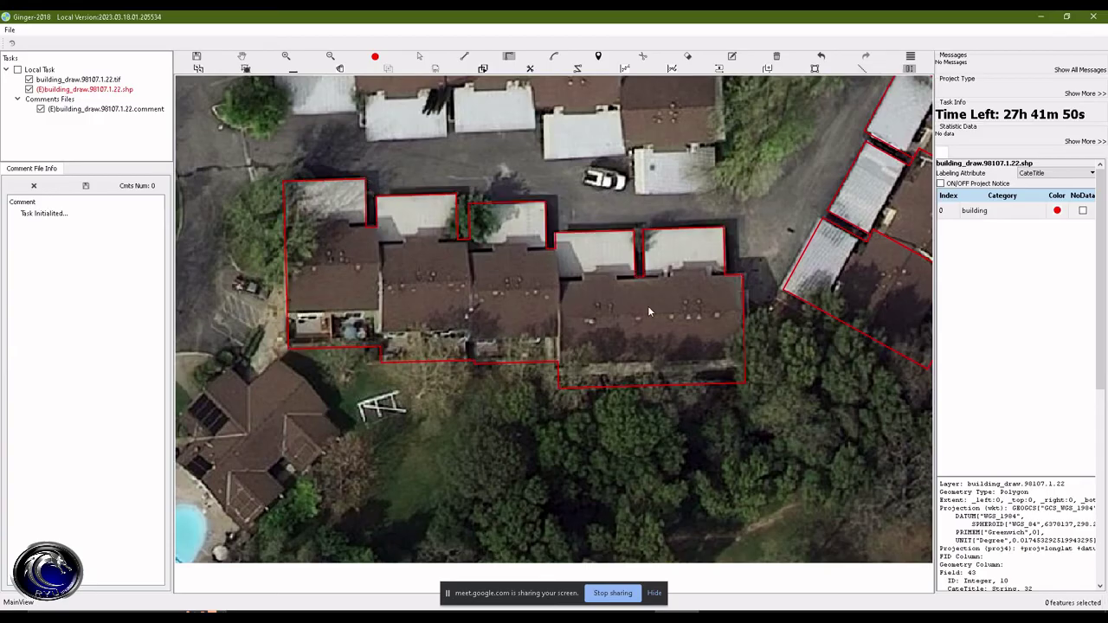
# Step: Split the row's polygon along the three party walls, separating the three western units and the wide eastern one
pyautogui.click(377, 229)
pyautogui.press('Escape')
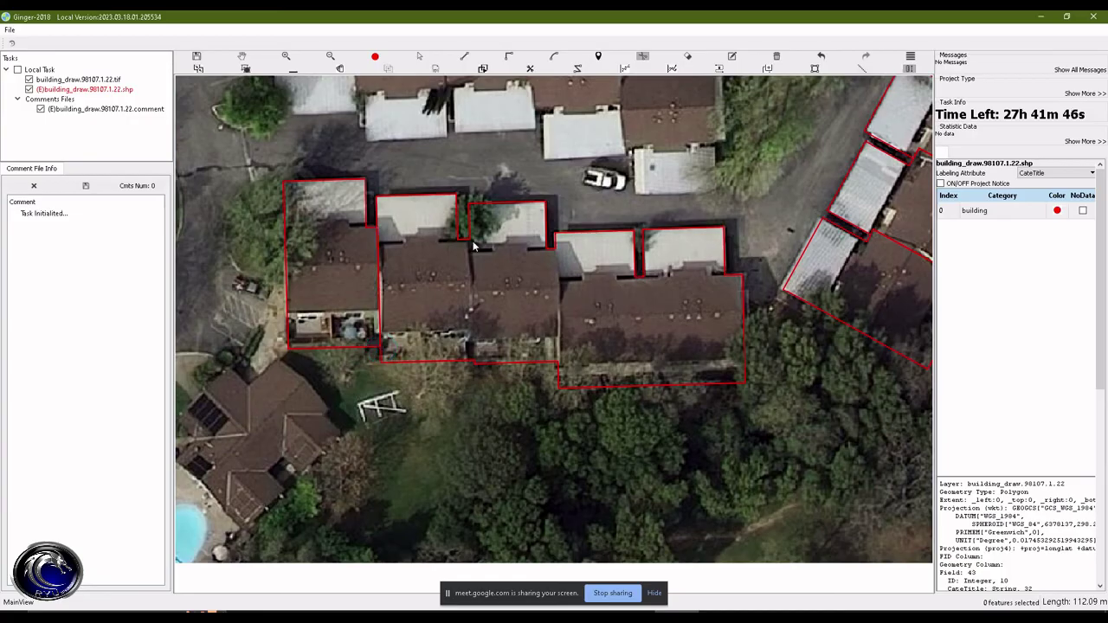
pyautogui.click(471, 240)
pyautogui.doubleClick(473, 361)
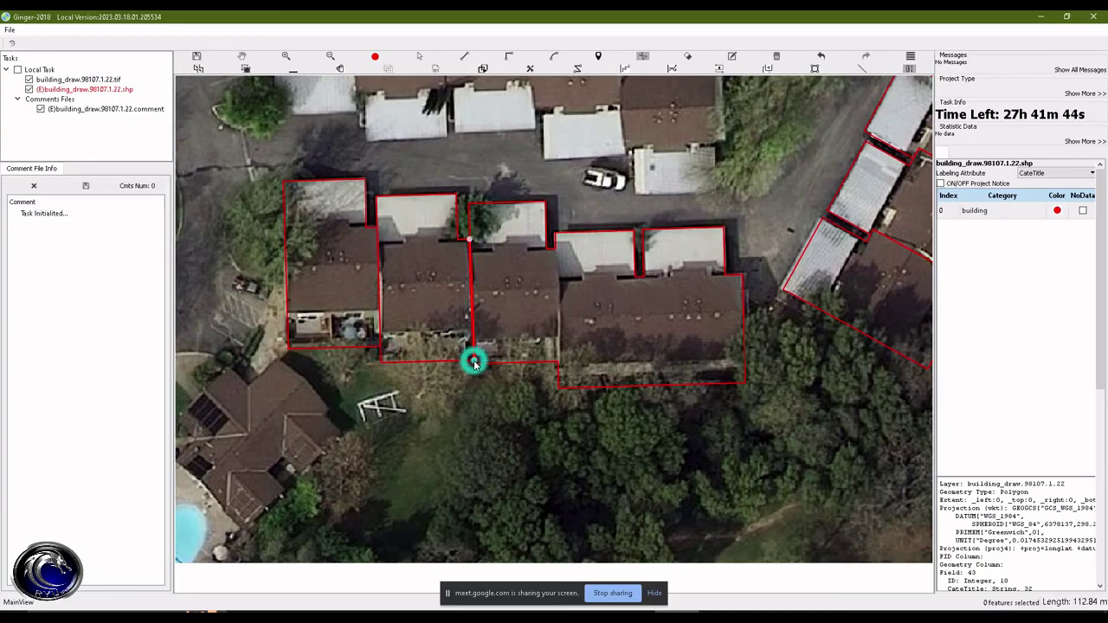
pyautogui.click(555, 250)
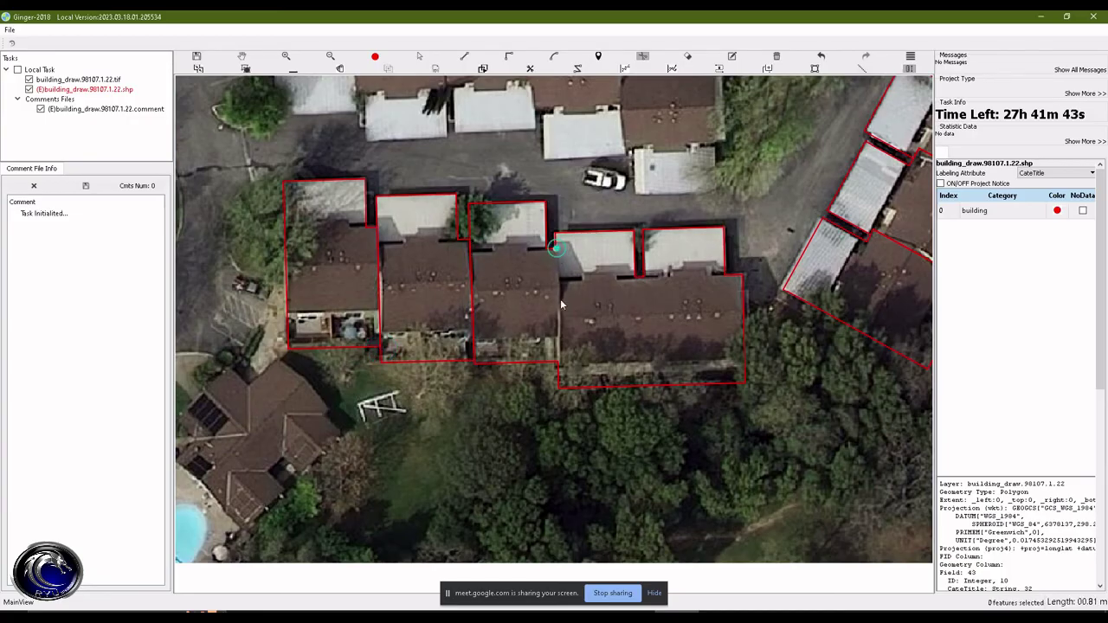
pyautogui.doubleClick(559, 366)
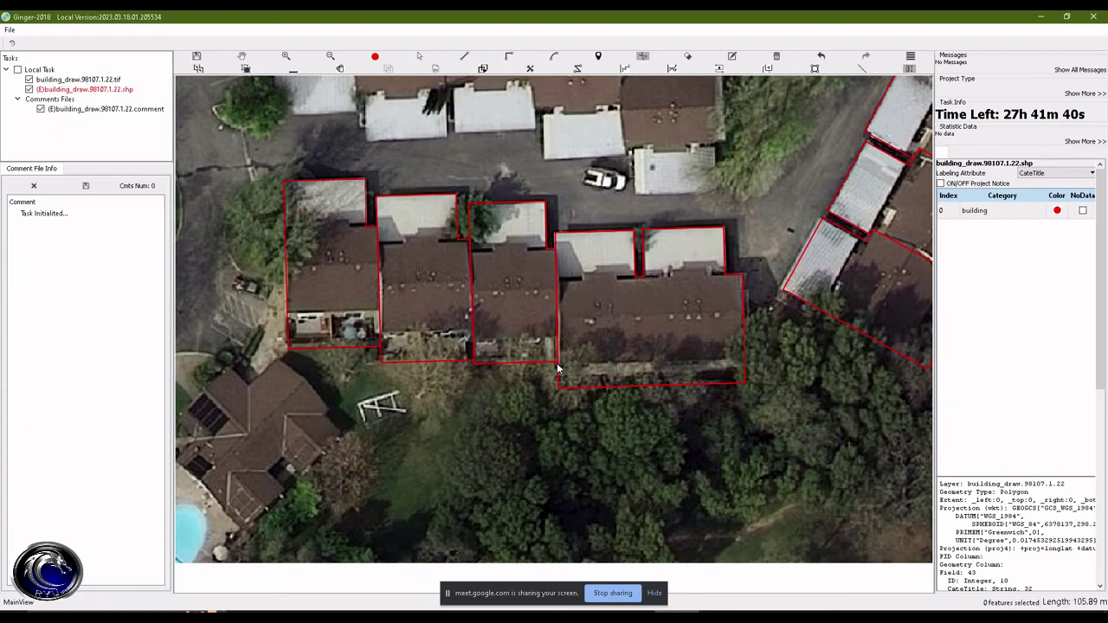
pyautogui.scroll(-4, 588, 461)
pyautogui.moveTo(706, 277); pyautogui.dragTo(567, 281)
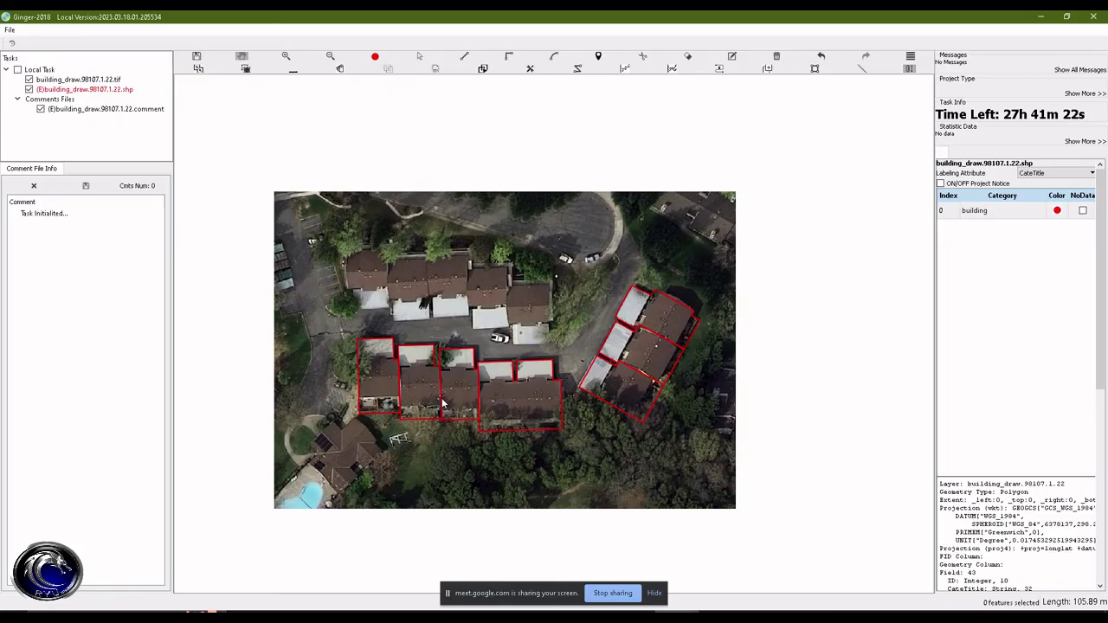
pyautogui.hotkey('alt', 'Tab')
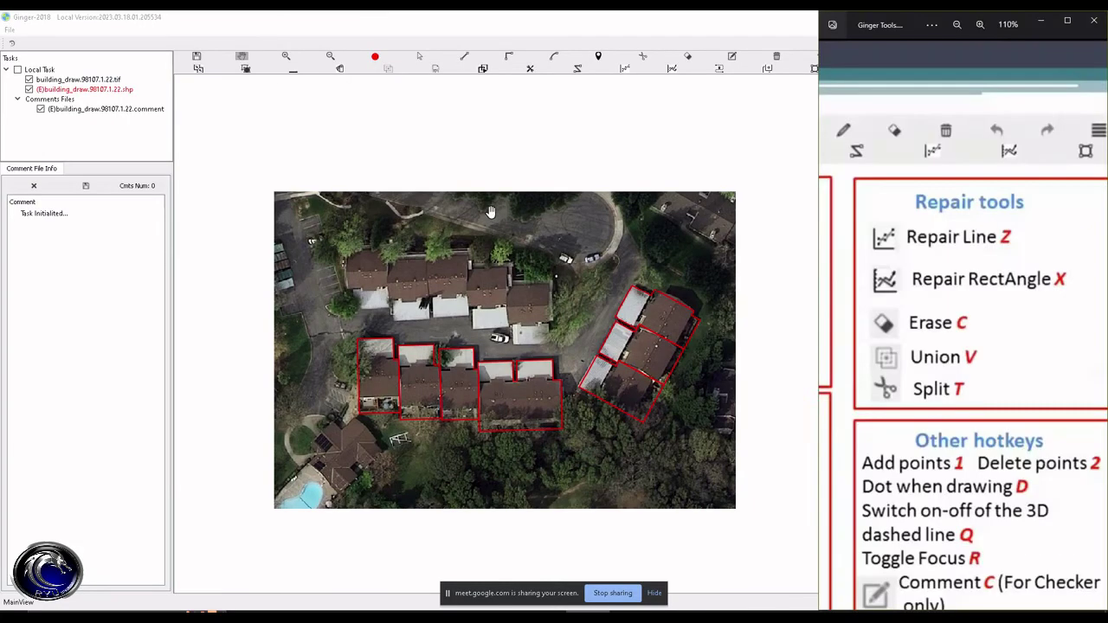
pyautogui.hotkey('alt', 'Tab')
pyautogui.hotkey('alt', 'Tab')
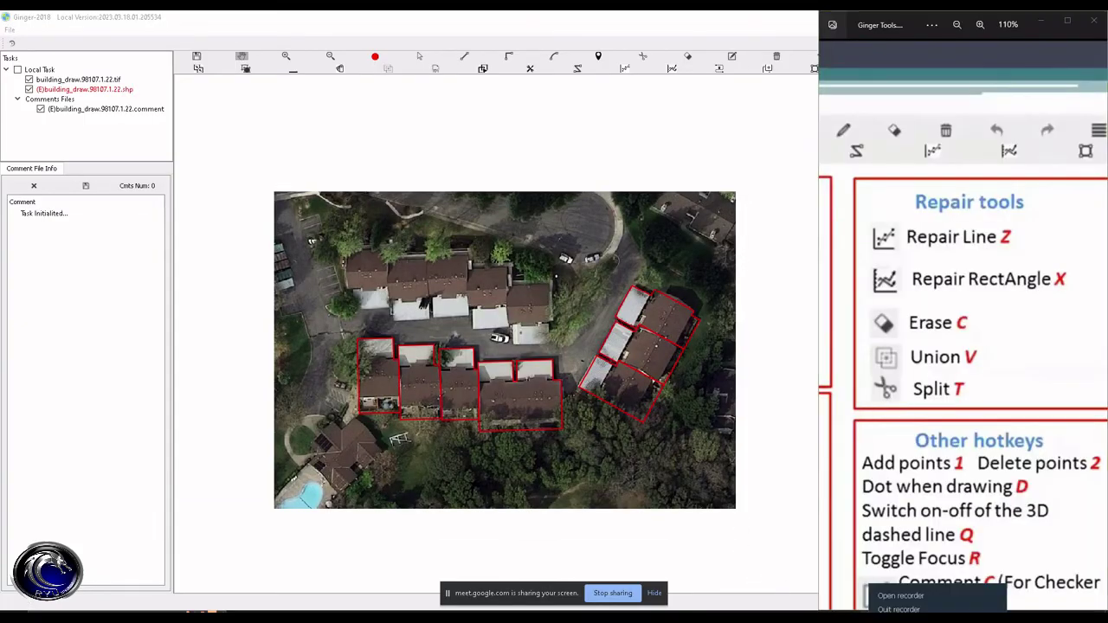
pyautogui.click(922, 594)
pyautogui.click(958, 567)
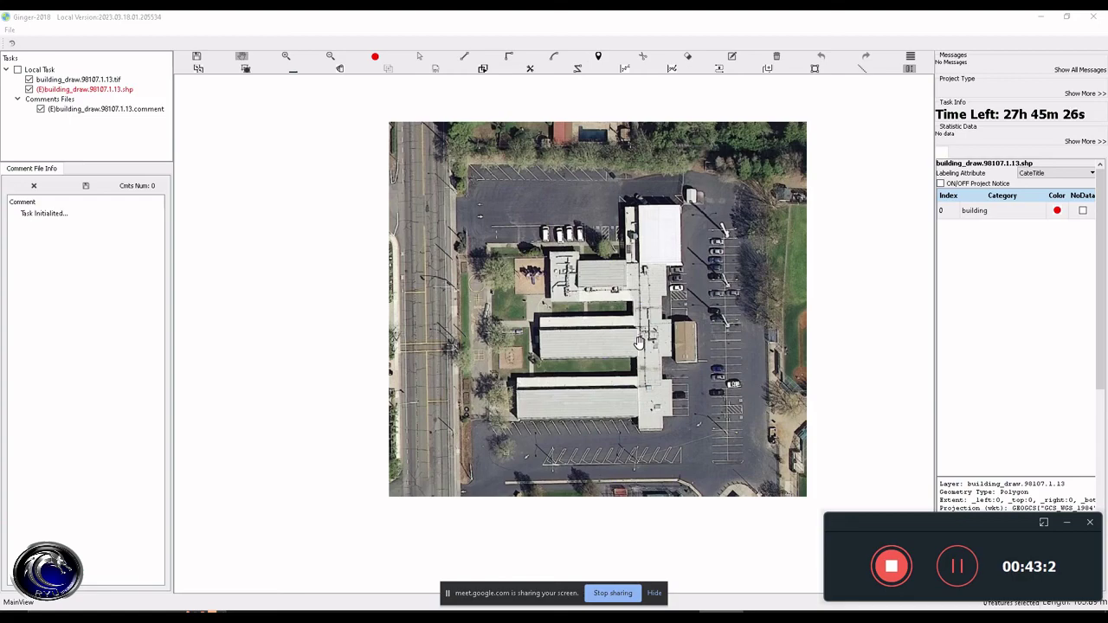
pyautogui.scroll(2, 560, 346)
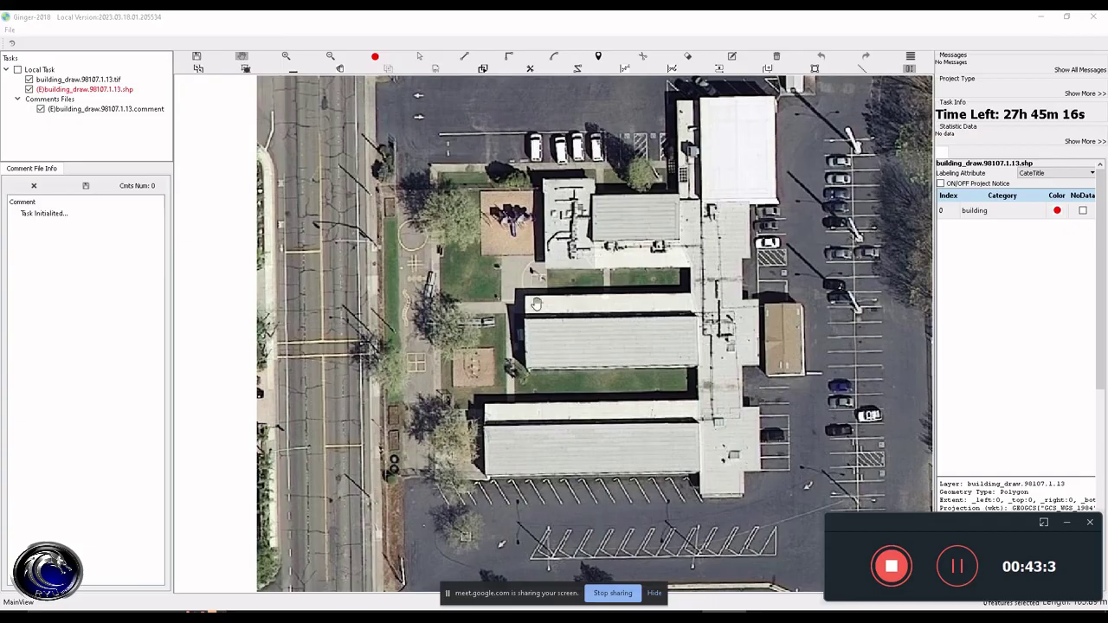
pyautogui.moveTo(536, 305); pyautogui.dragTo(467, 326)
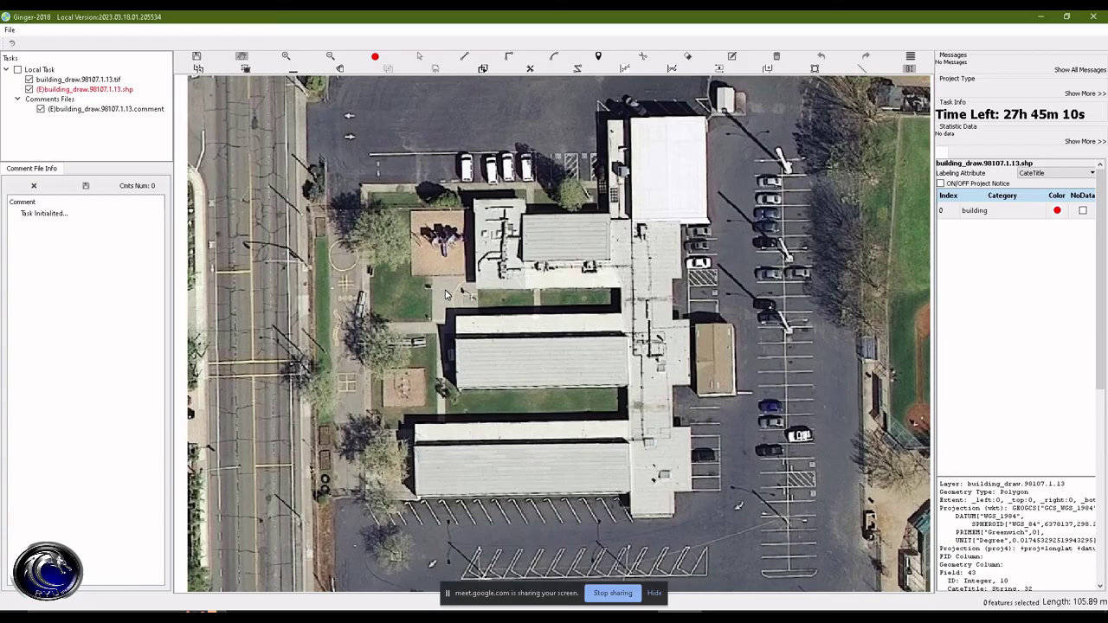
pyautogui.moveTo(531, 172); pyautogui.dragTo(514, 189)
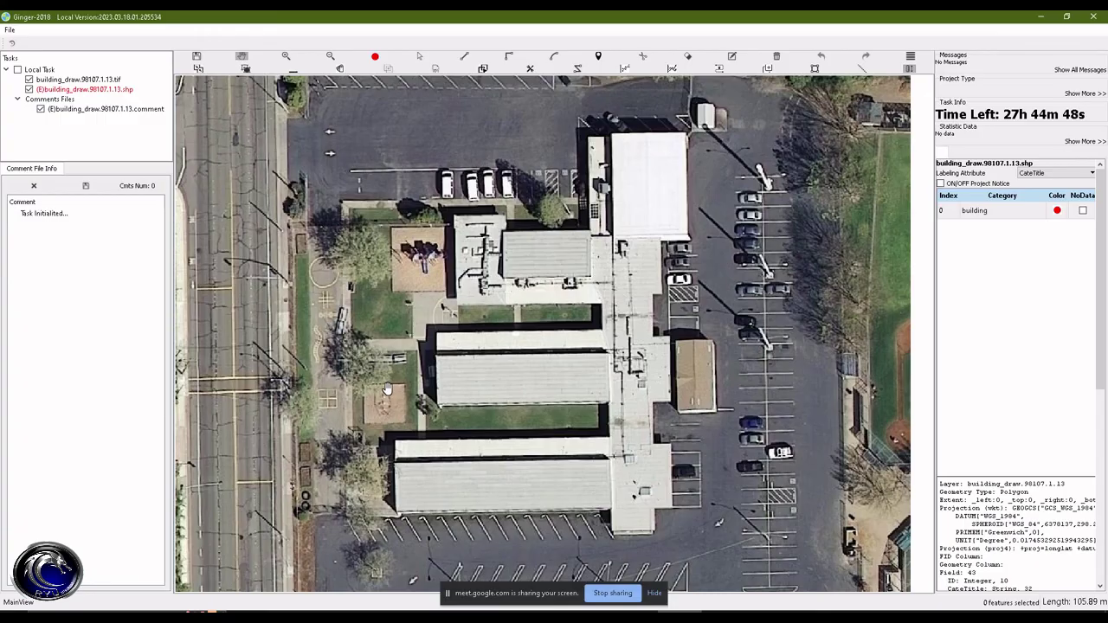
pyautogui.moveTo(435, 318); pyautogui.dragTo(307, 340)
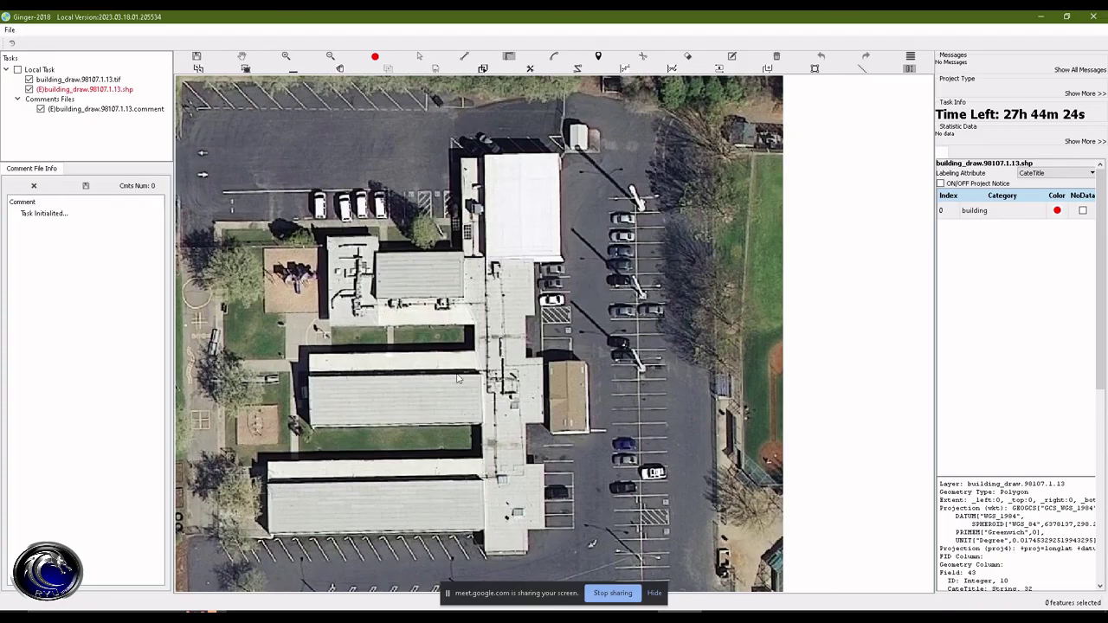
pyautogui.click(378, 244)
pyautogui.click(378, 252)
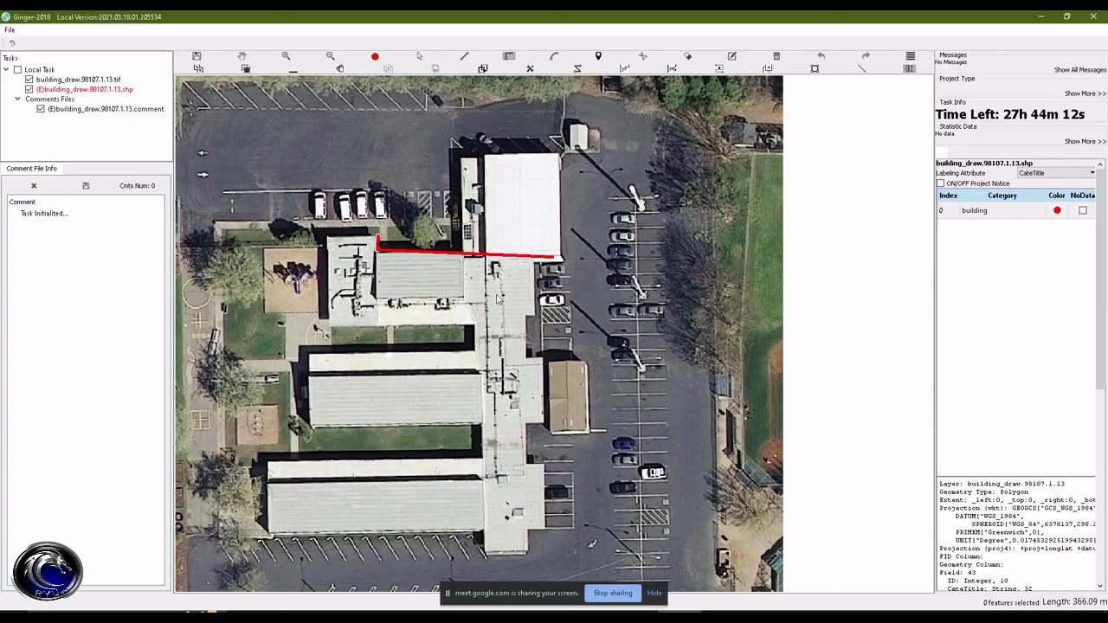
pyautogui.press('Escape')
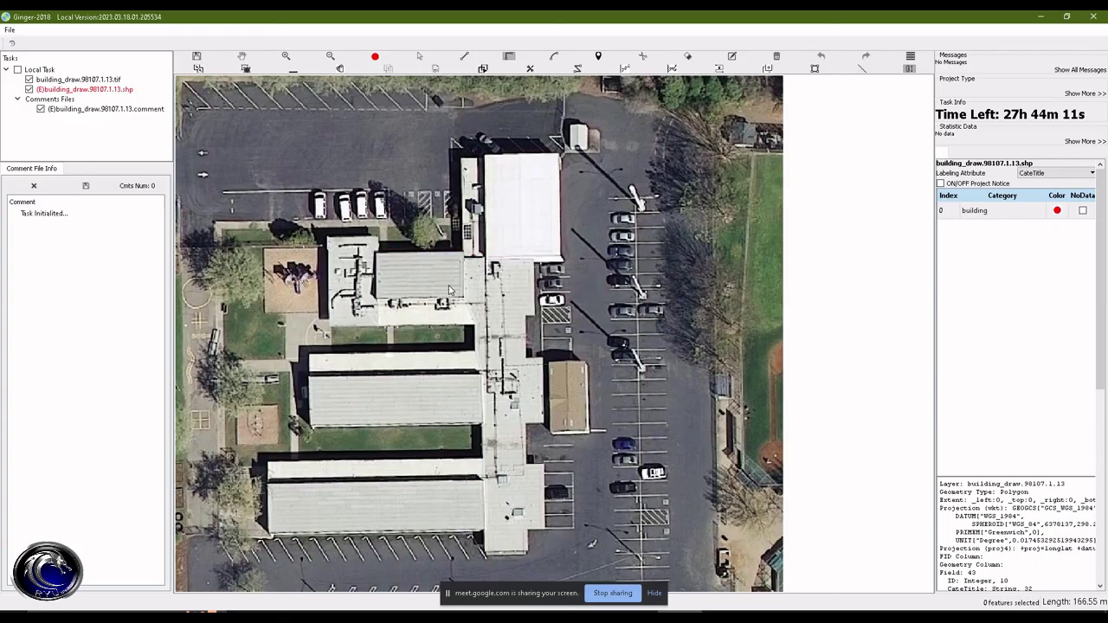
# Step: Trace the large building from the south wing's northwest corner, around the lower courtyard and middle wing, to the upper courtyard's northeast corner
pyautogui.click(268, 460)
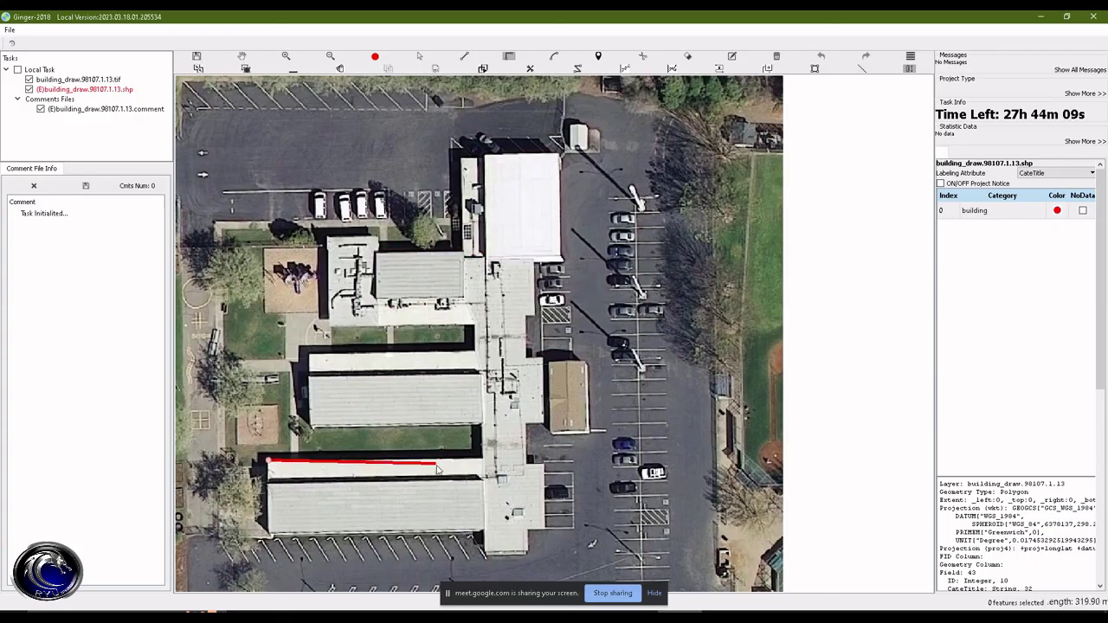
pyautogui.click(482, 461)
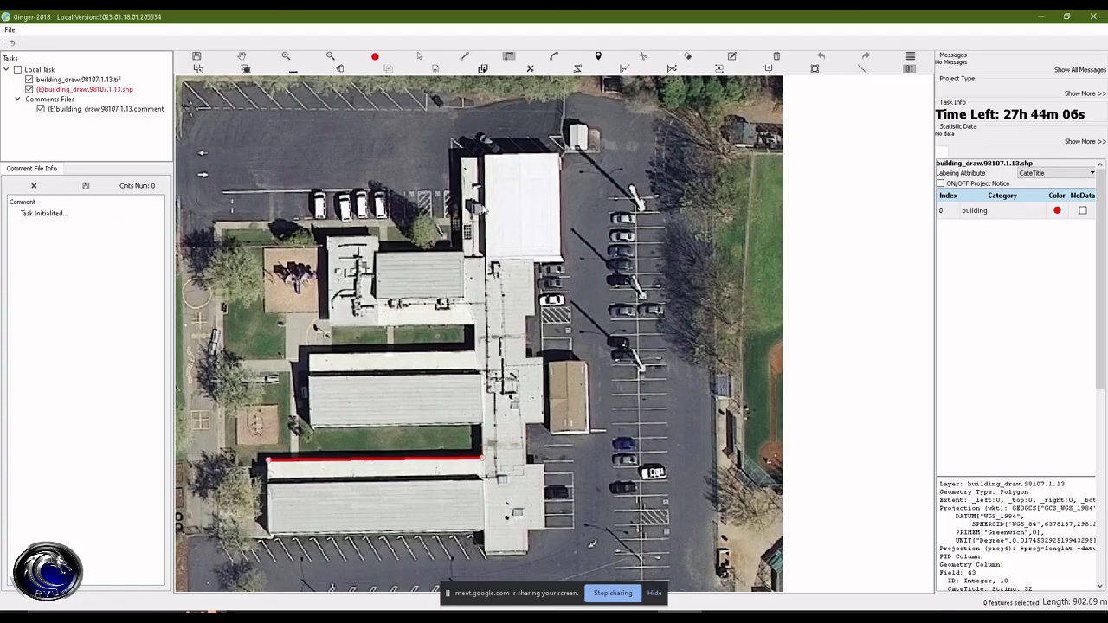
pyautogui.click(479, 427)
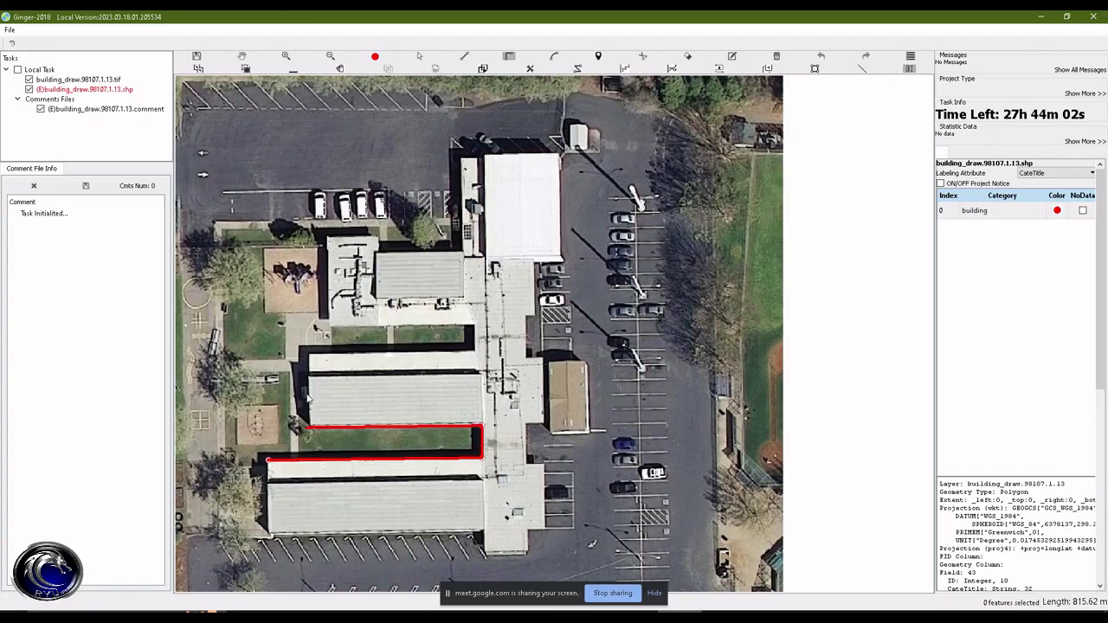
pyautogui.click(309, 399)
pyautogui.click(309, 354)
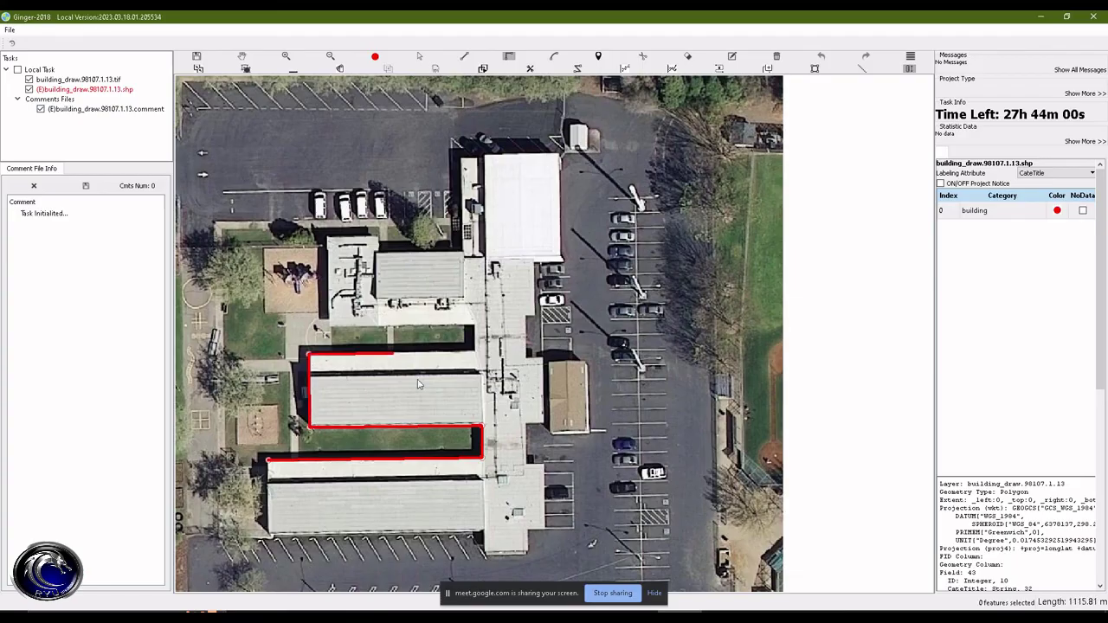
pyautogui.click(477, 353)
pyautogui.click(476, 326)
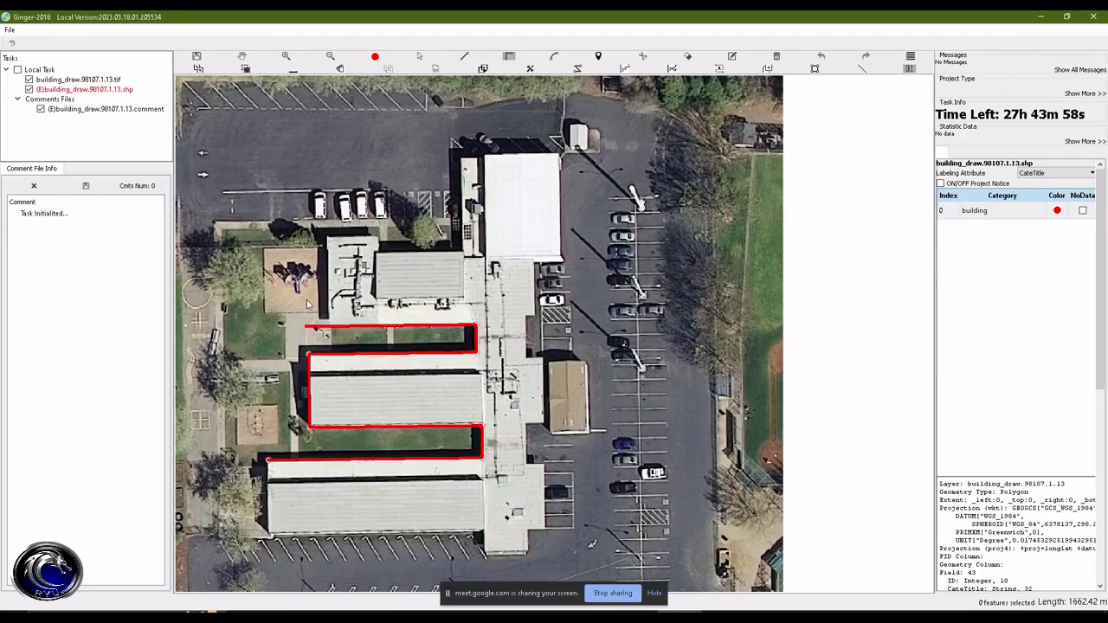
# Step: Trace the north wing's west edge and its stepped north edge as far as the white-roofed northeastern block
pyautogui.click(331, 270)
pyautogui.click(329, 237)
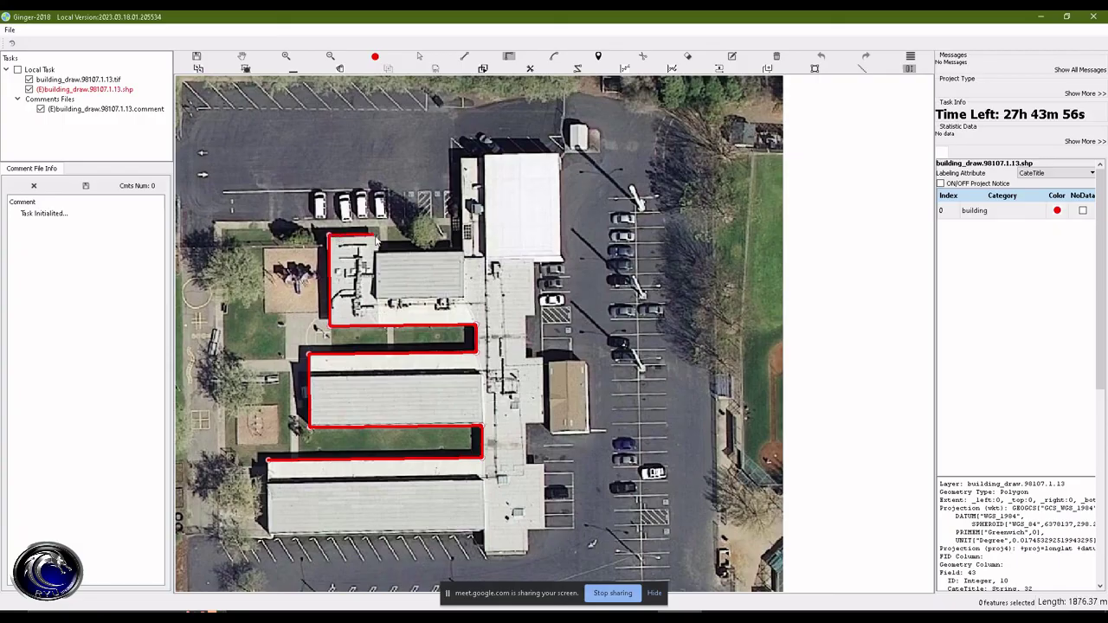
pyautogui.click(379, 235)
pyautogui.click(379, 250)
pyautogui.click(461, 249)
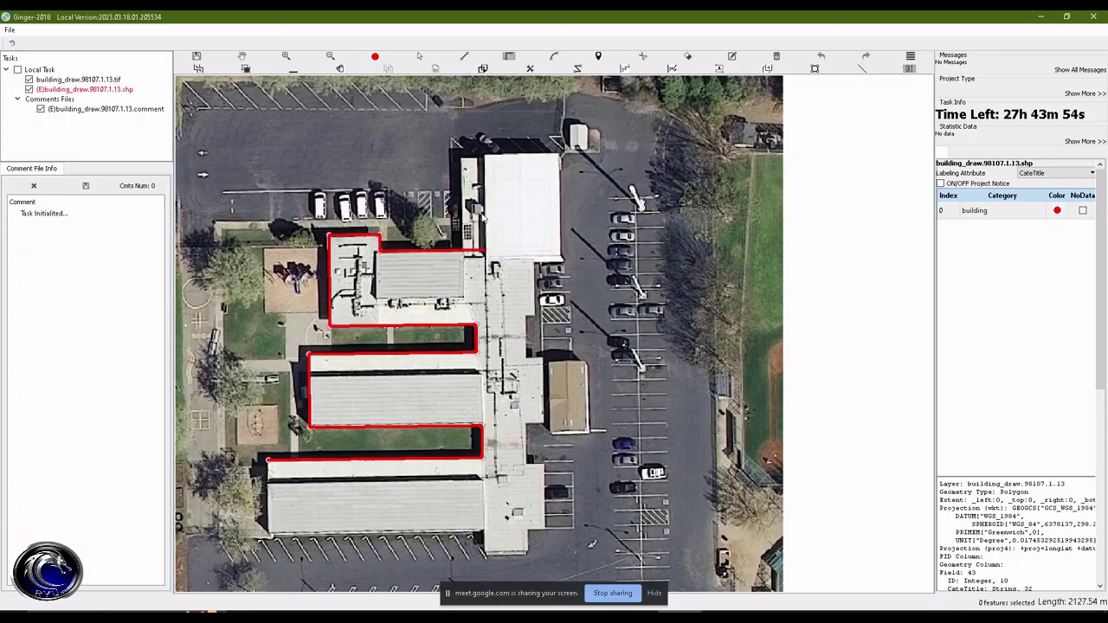
# Step: Trace the northeastern block's west, north and east edges and the short step back to the central corridor
pyautogui.click(461, 158)
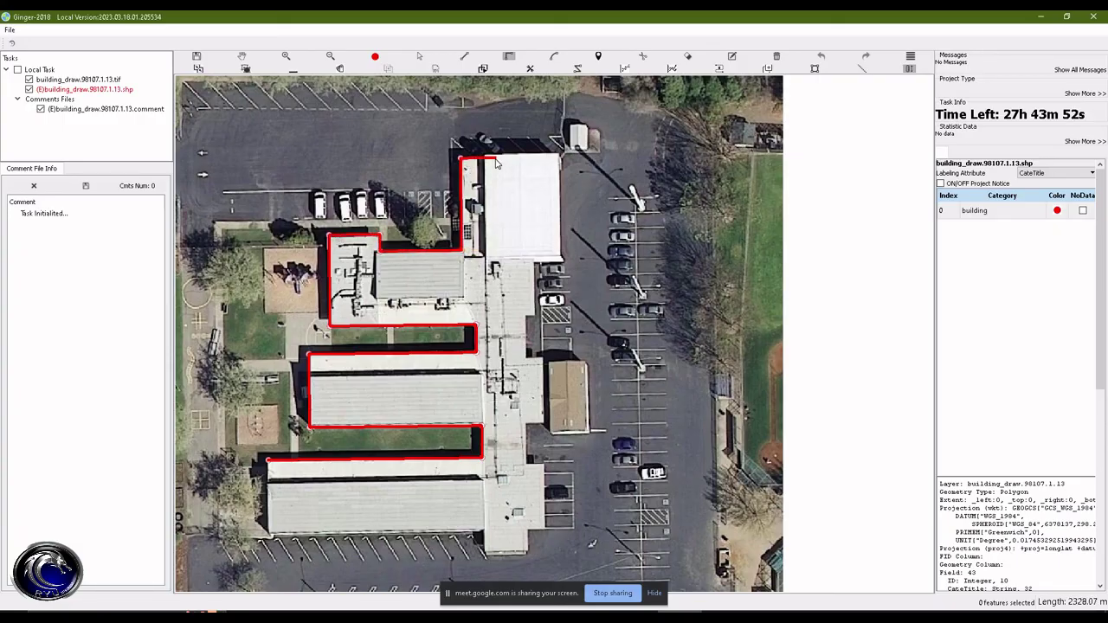
pyautogui.click(565, 159)
pyautogui.click(561, 261)
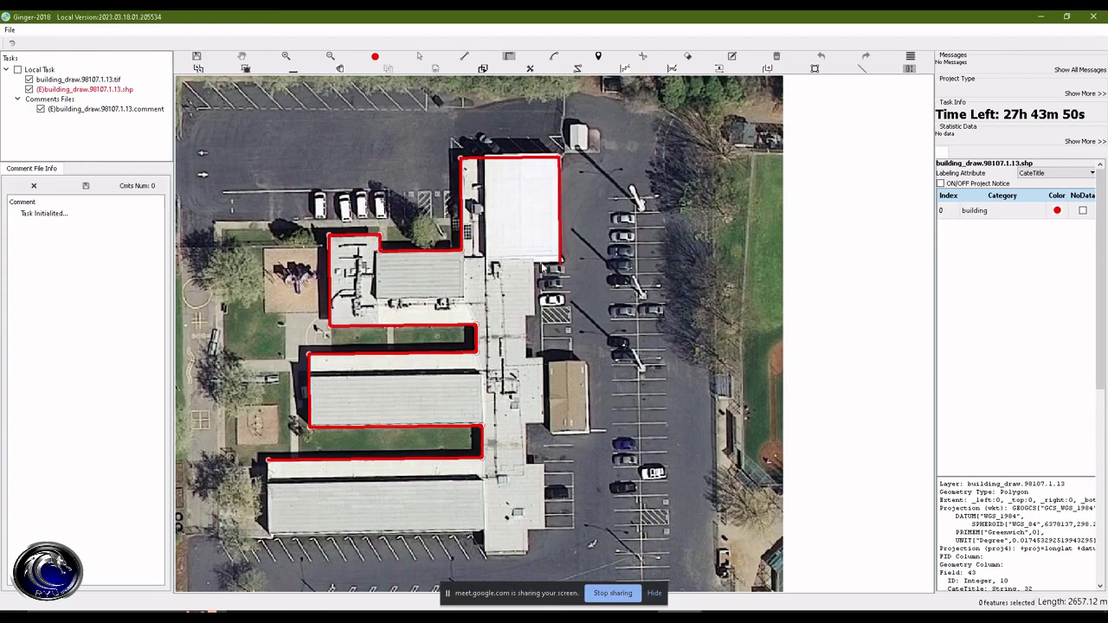
pyautogui.click(534, 263)
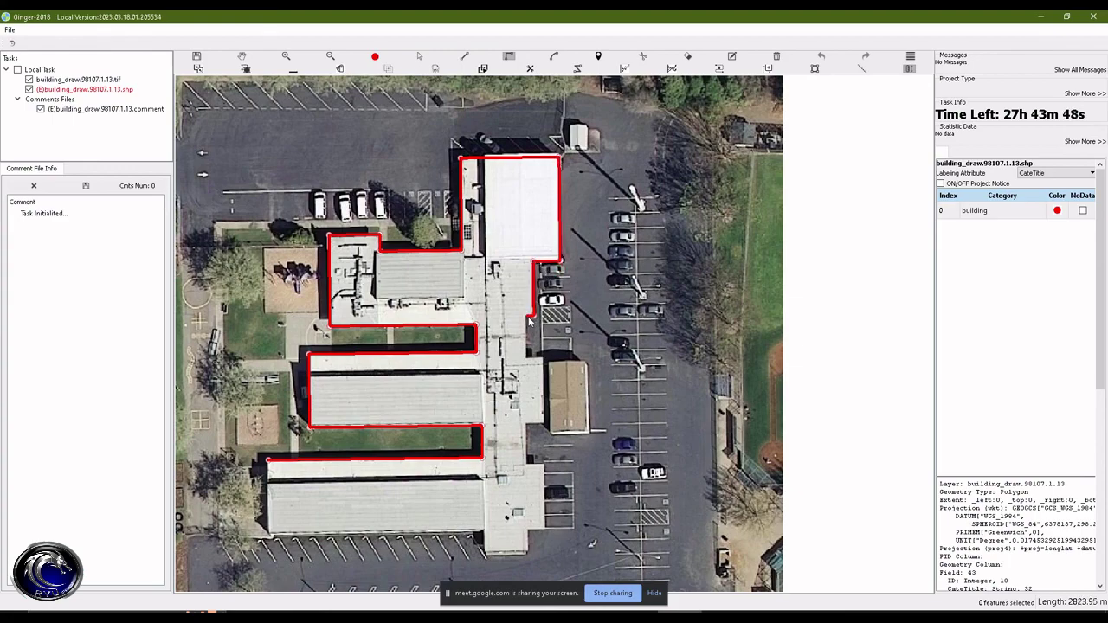
# Step: Trace the central corridor's stepped east edge, around the middle projection, to the northeast corner of the southern projection
pyautogui.click(529, 357)
pyautogui.click(544, 359)
pyautogui.click(544, 424)
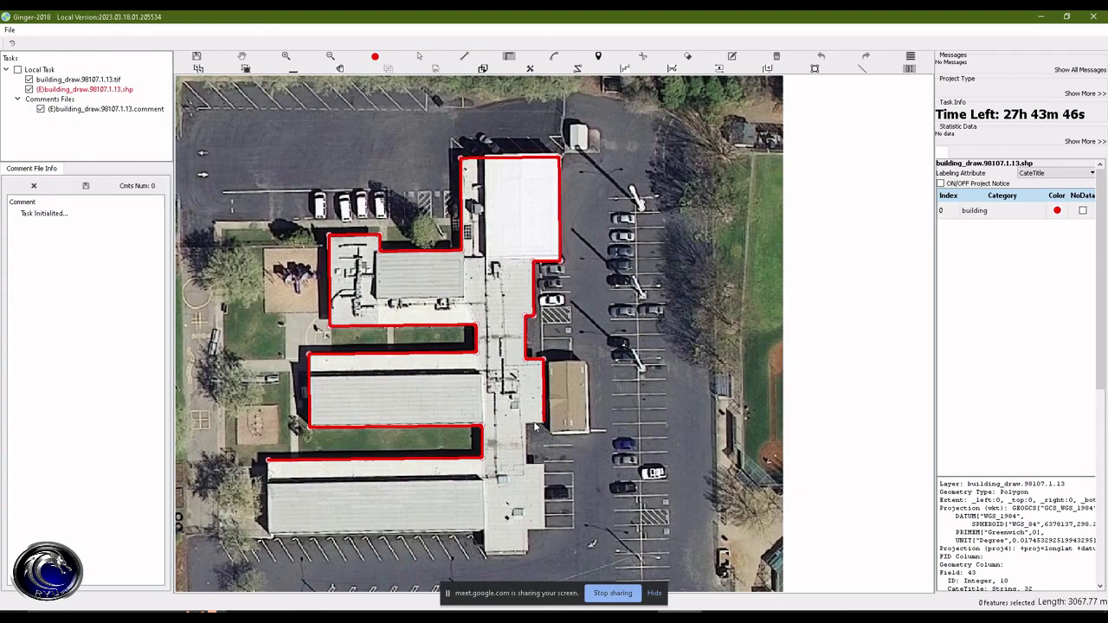
pyautogui.click(529, 423)
pyautogui.click(529, 457)
pyautogui.click(546, 458)
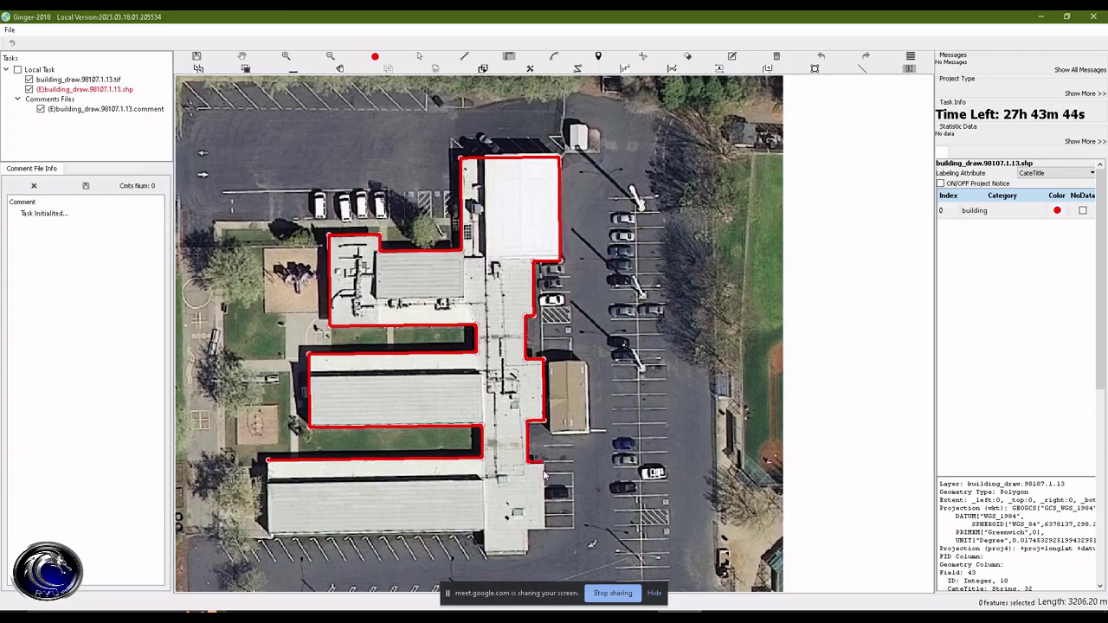
# Step: Trace the southern projection, the corridor's south end and the south wing's south edge, and close the outline at its starting corner
pyautogui.click(546, 530)
pyautogui.click(533, 538)
pyautogui.click(529, 559)
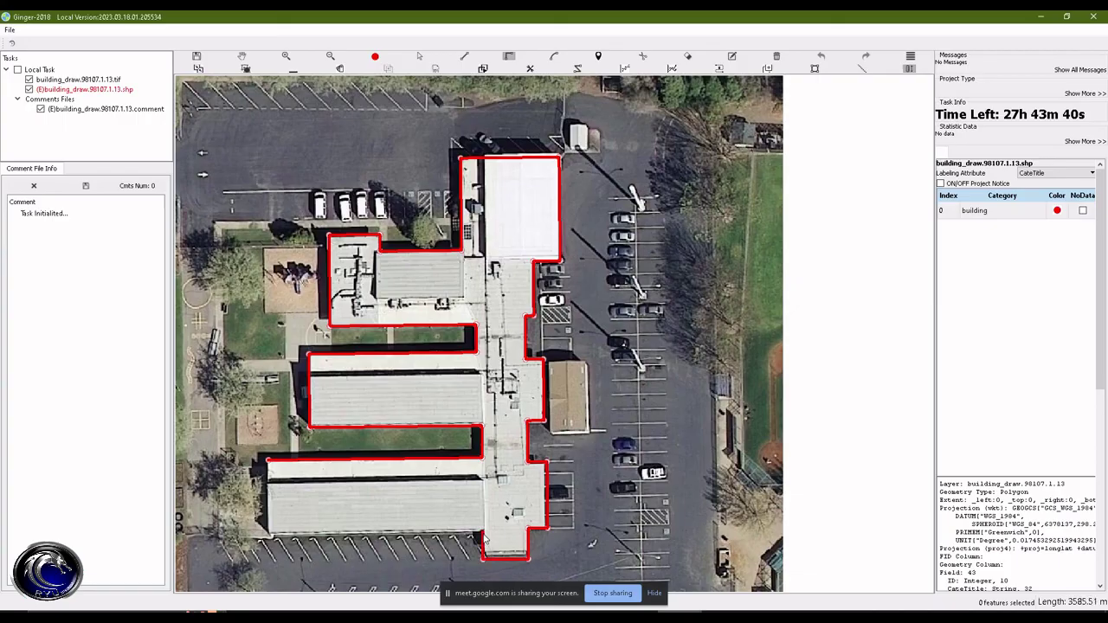
pyautogui.click(482, 533)
pyautogui.click(268, 533)
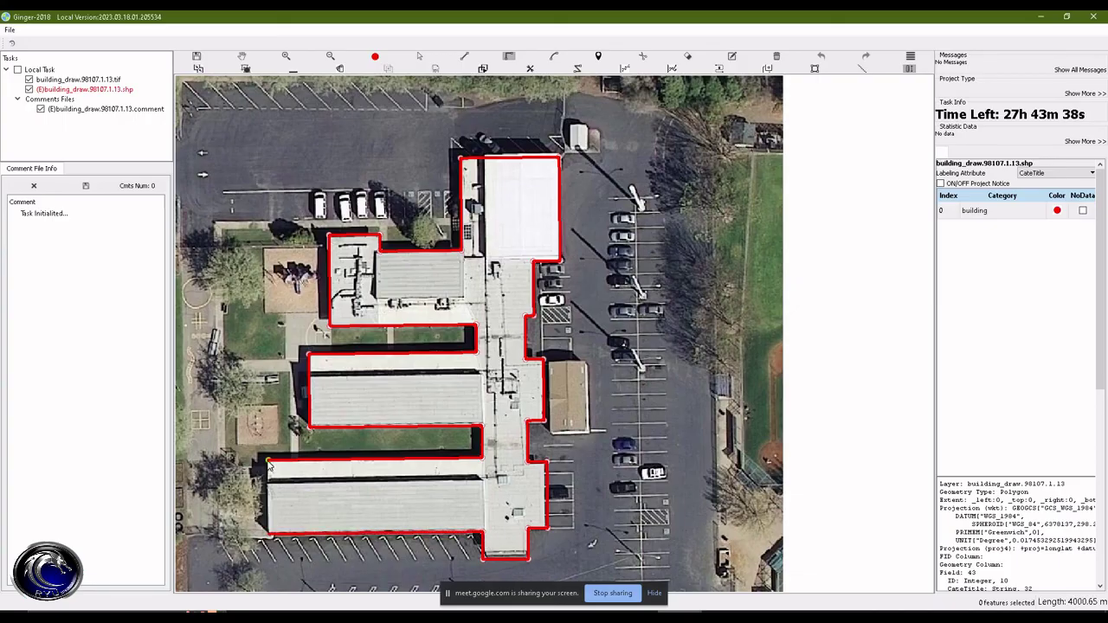
pyautogui.click(269, 461)
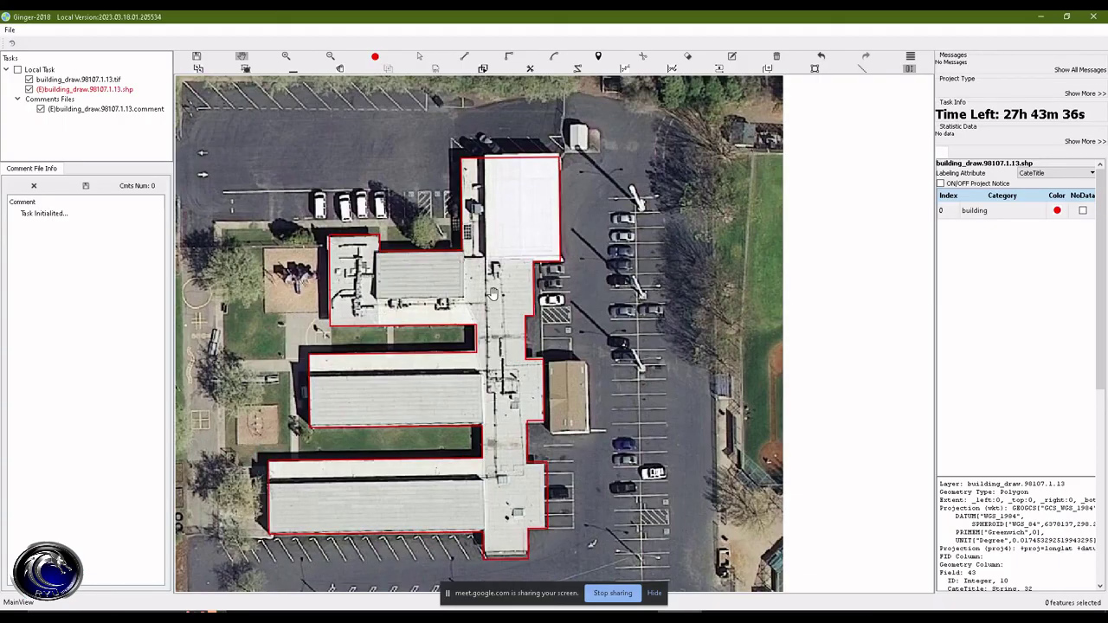
pyautogui.press('Escape')
# Step: Select the building's polygon and shift the south edge of the corridor's end slightly north onto the roof edge
pyautogui.scroll(-2, 507, 493)
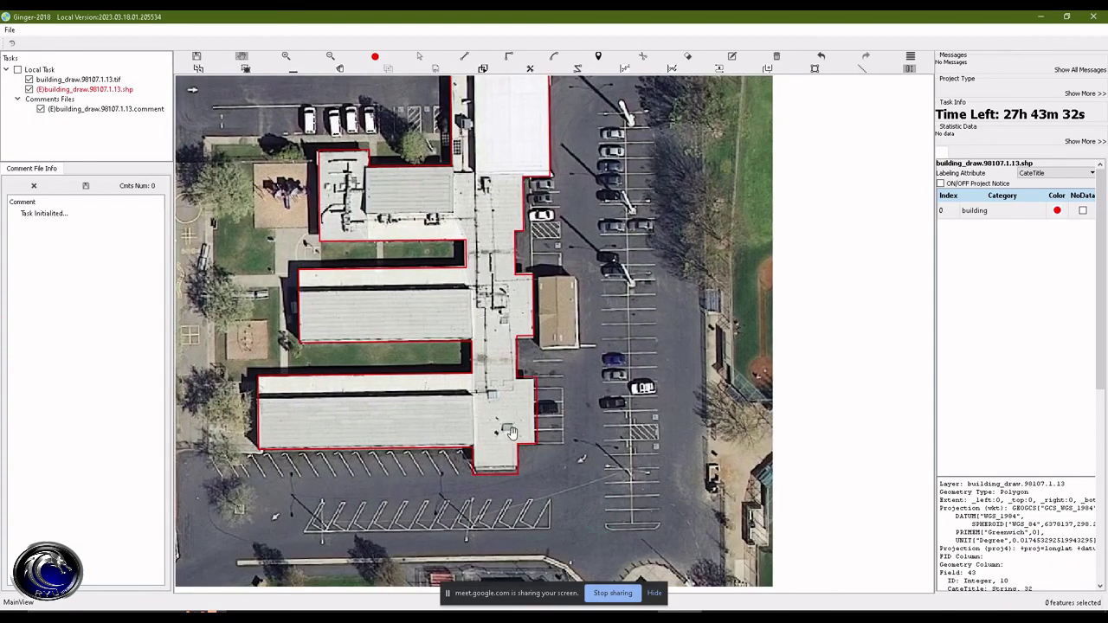
pyautogui.click(494, 489)
pyautogui.moveTo(490, 477); pyautogui.dragTo(491, 472)
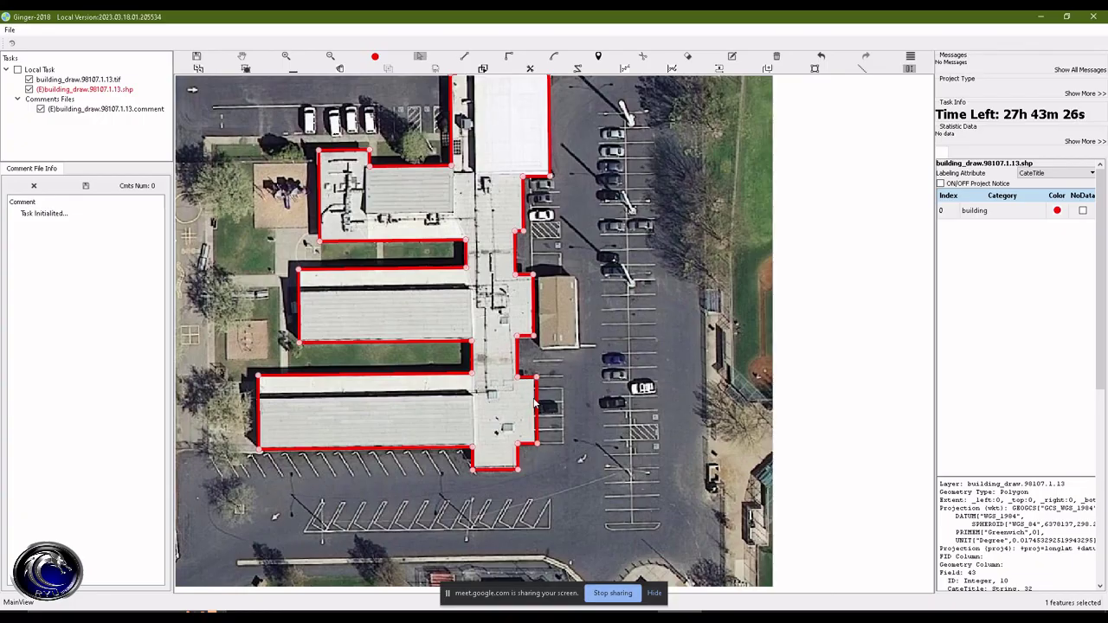
# Step: Toggle the visibility of the building_draw.98107.1.13.shp layer repeatedly to compare the outline with the roof edges in the image
pyautogui.press('space')
pyautogui.moveTo(569, 269); pyautogui.dragTo(597, 452)
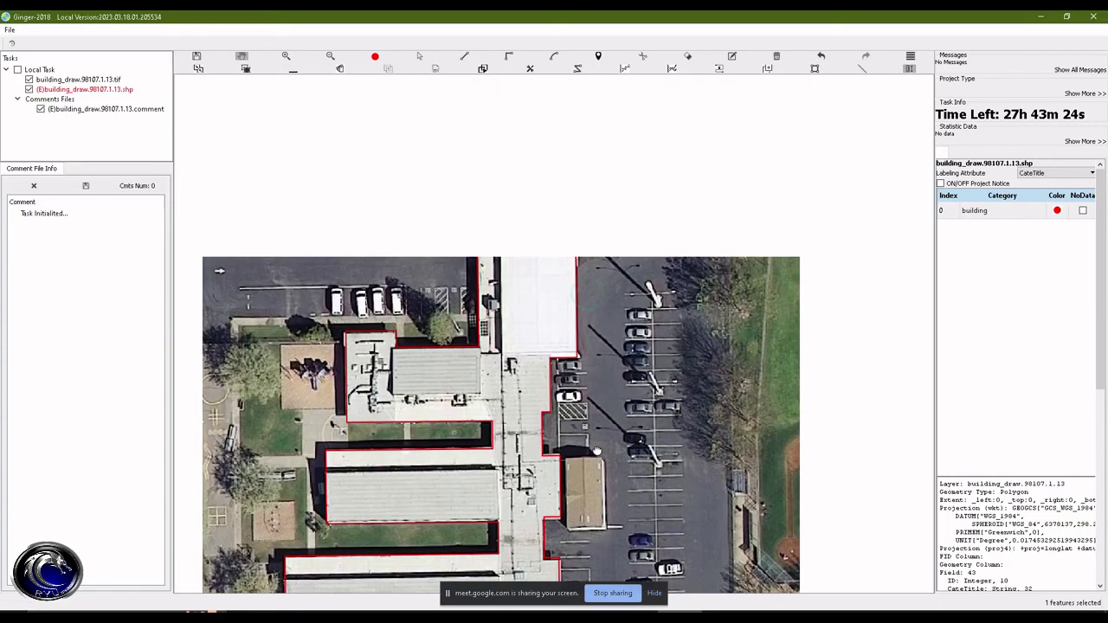
pyautogui.press('h')
pyautogui.moveTo(608, 402); pyautogui.dragTo(608, 413)
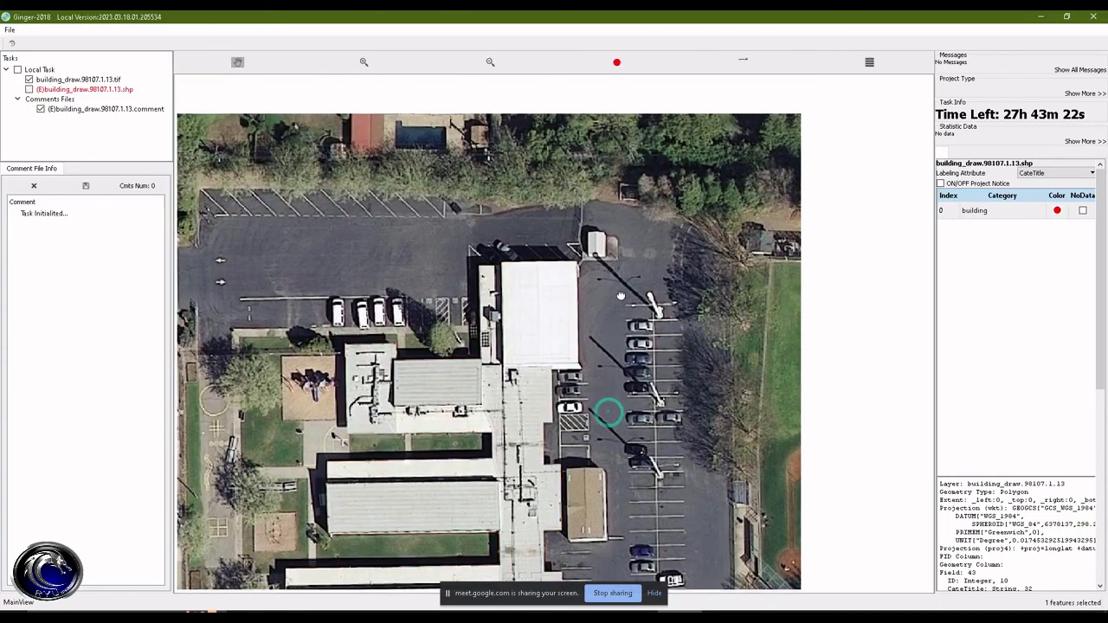
pyautogui.press('h')
pyautogui.press('h')
pyautogui.press('h')
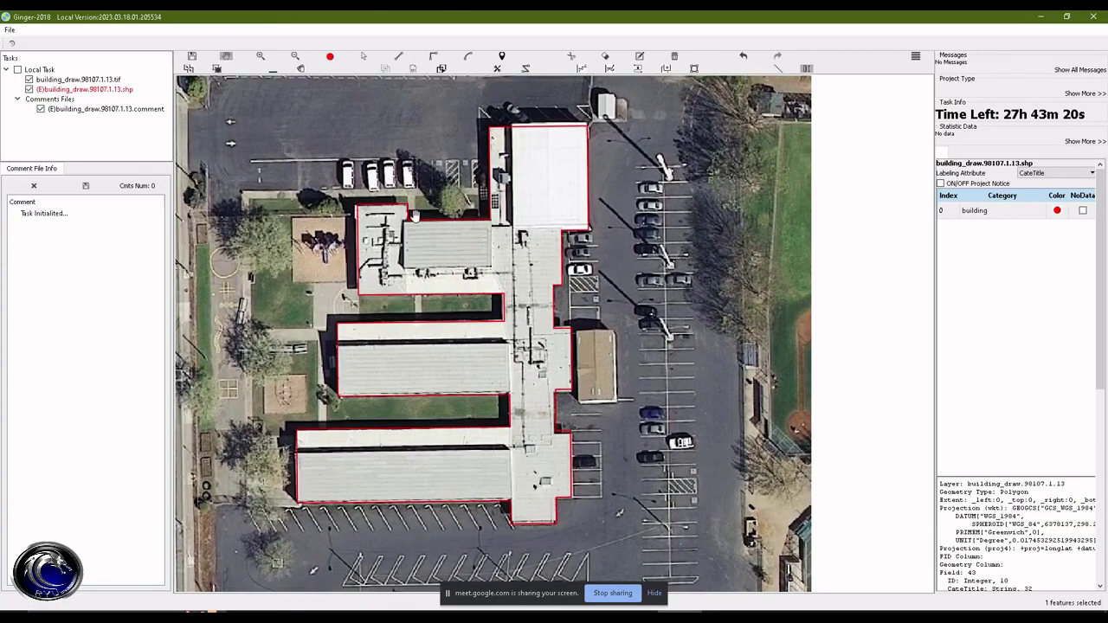
pyautogui.press('h')
pyautogui.press('h')
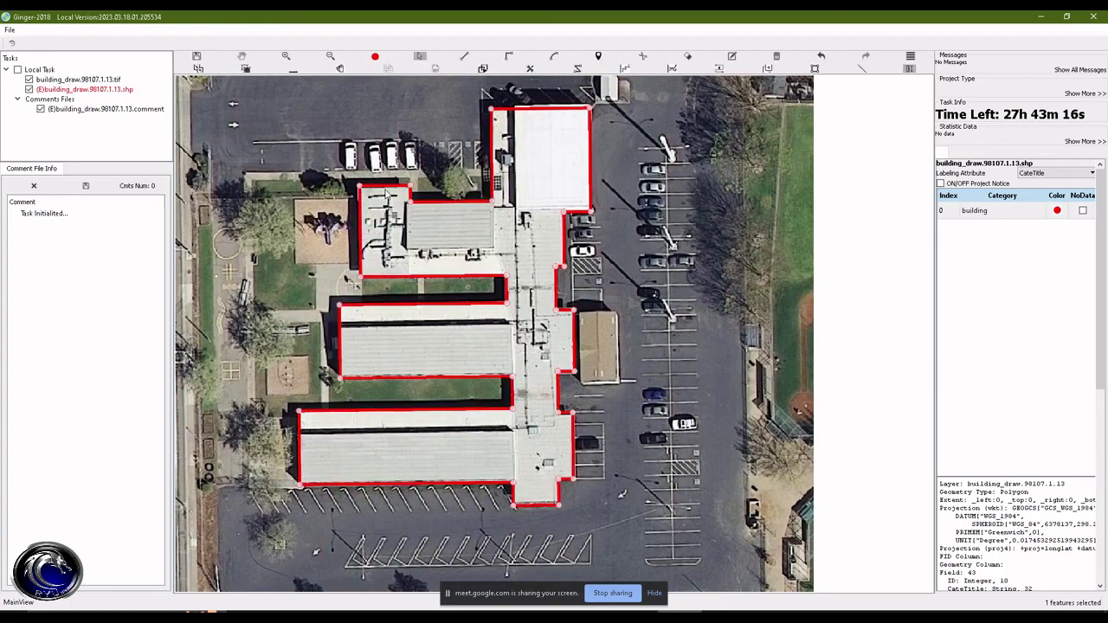
# Step: Adjust the north edge of the north wing's western section to fit the roof, and review the whole outline
pyautogui.moveTo(387, 191)
pyautogui.mouseDown()
pyautogui.moveTo(388, 142)
pyautogui.moveTo(387, 188)
pyautogui.mouseUp()
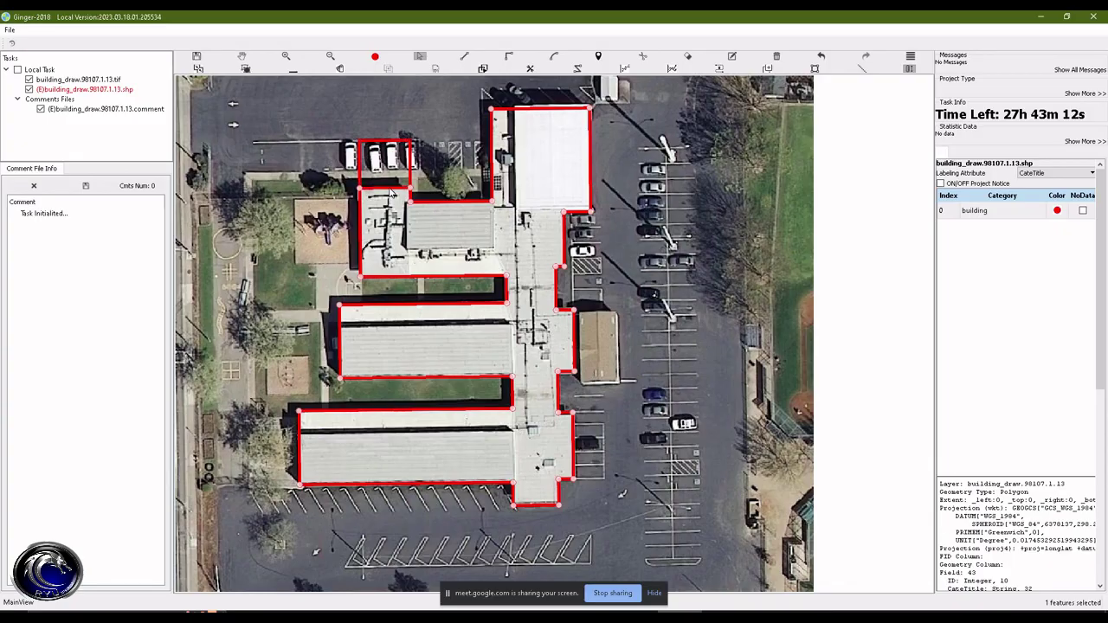
pyautogui.press('space')
pyautogui.moveTo(571, 265); pyautogui.dragTo(582, 216)
pyautogui.press('space')
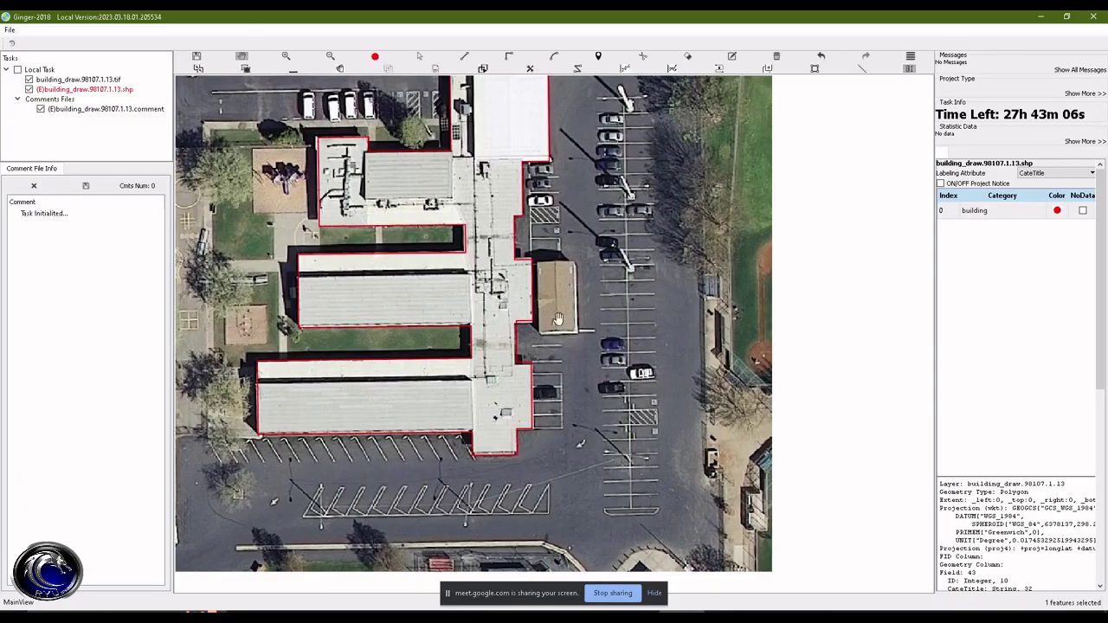
pyautogui.moveTo(617, 227); pyautogui.dragTo(609, 341)
pyautogui.press('space')
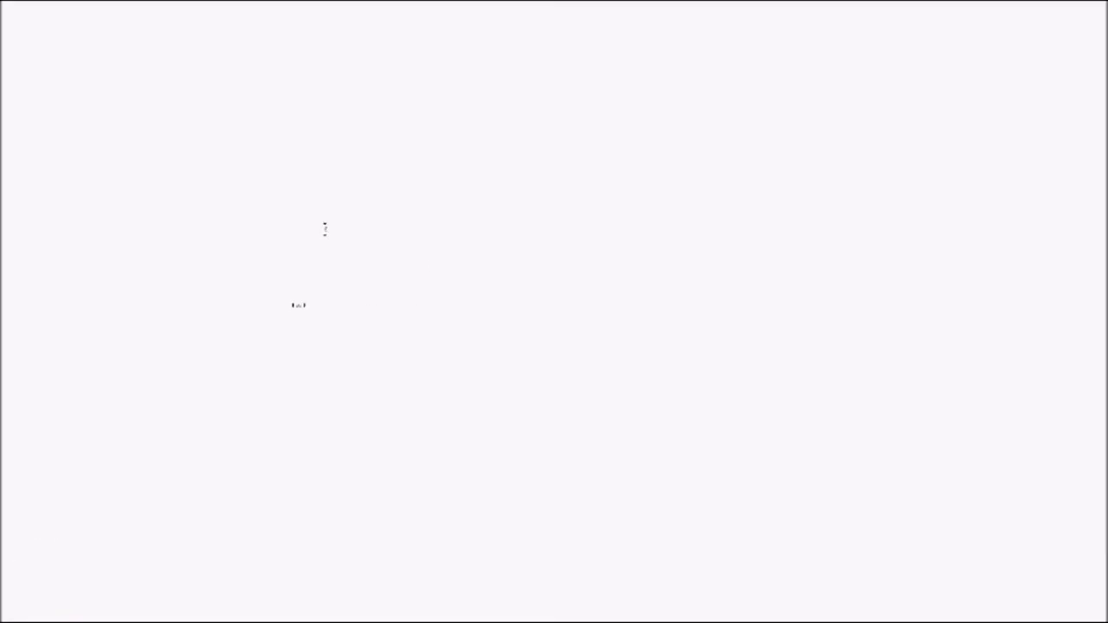